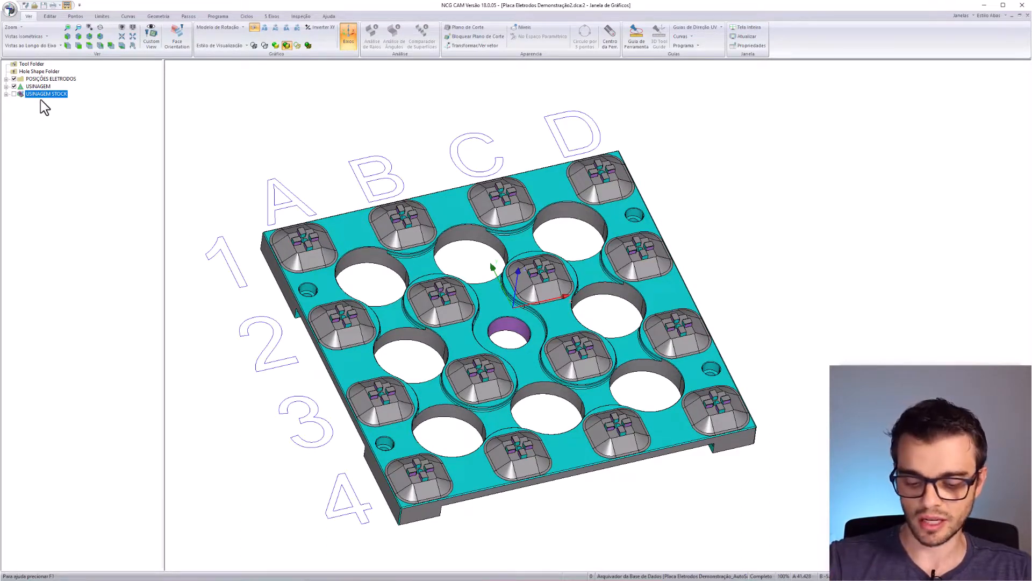
# - Expand the POSIÇÕES ELETRODOS group, orbit the plate view, and select Posição 1-A
pyautogui.click(6, 79)
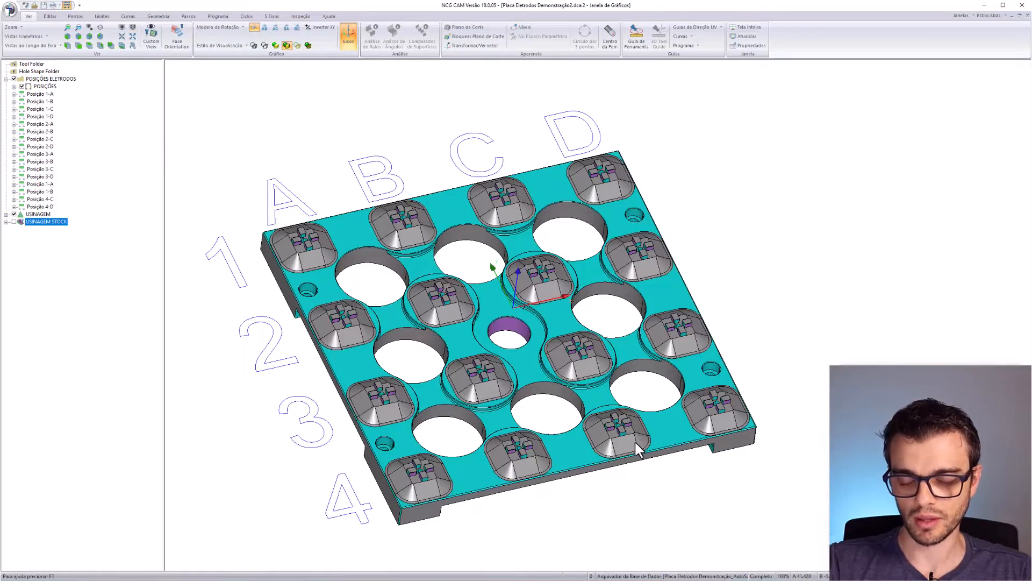
pyautogui.moveTo(635, 442); pyautogui.dragTo(525, 391, button='middle')
pyautogui.moveTo(447, 283); pyautogui.dragTo(449, 299, button='middle')
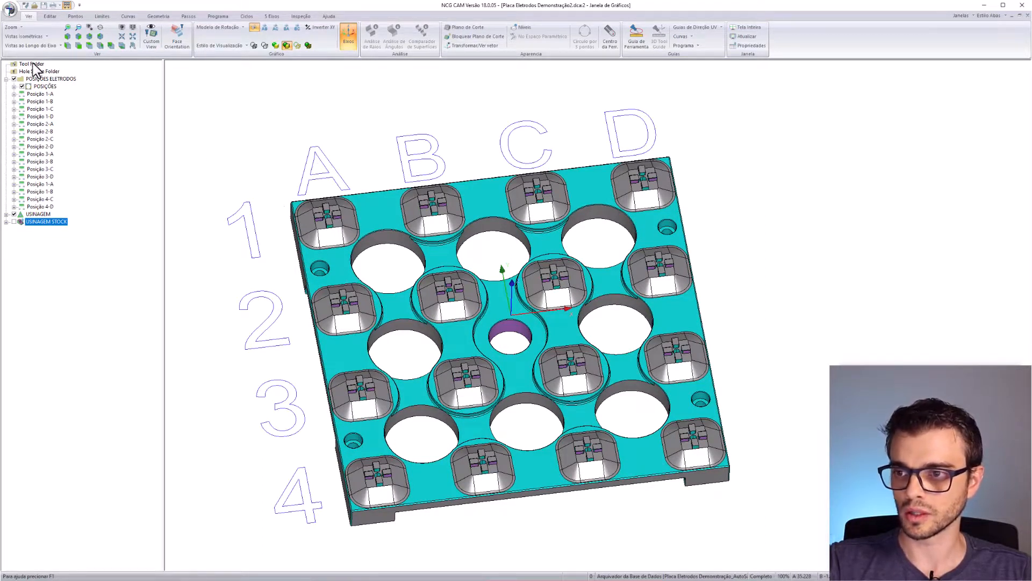
pyautogui.click(40, 94)
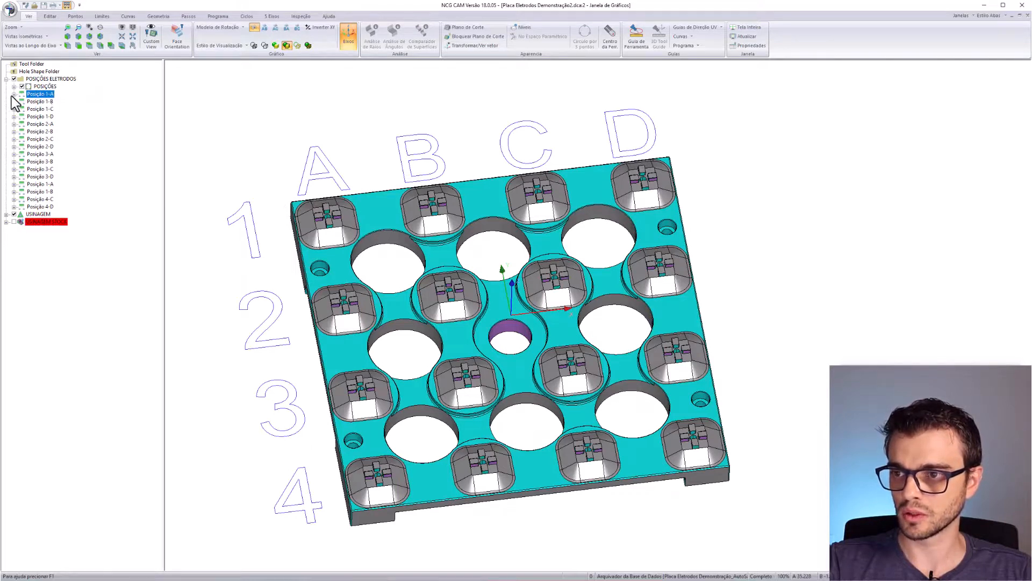
# - Load Eletrodo-10.x_t from the eletrodos teste folder into Posição 1-A's database reader
pyautogui.click(14, 94)
pyautogui.rightClick(63, 102)
pyautogui.click(95, 288)
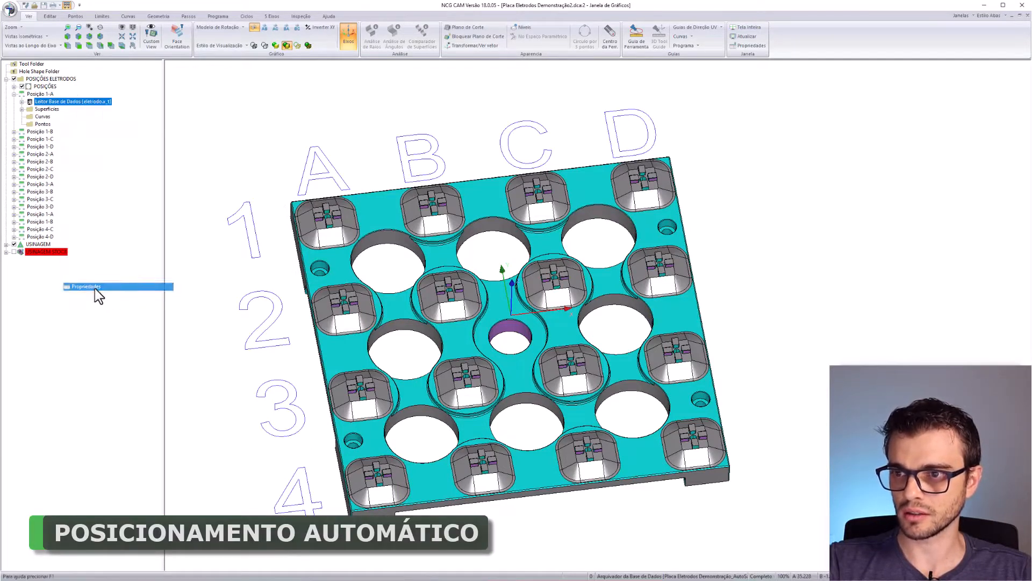
pyautogui.doubleClick(457, 229)
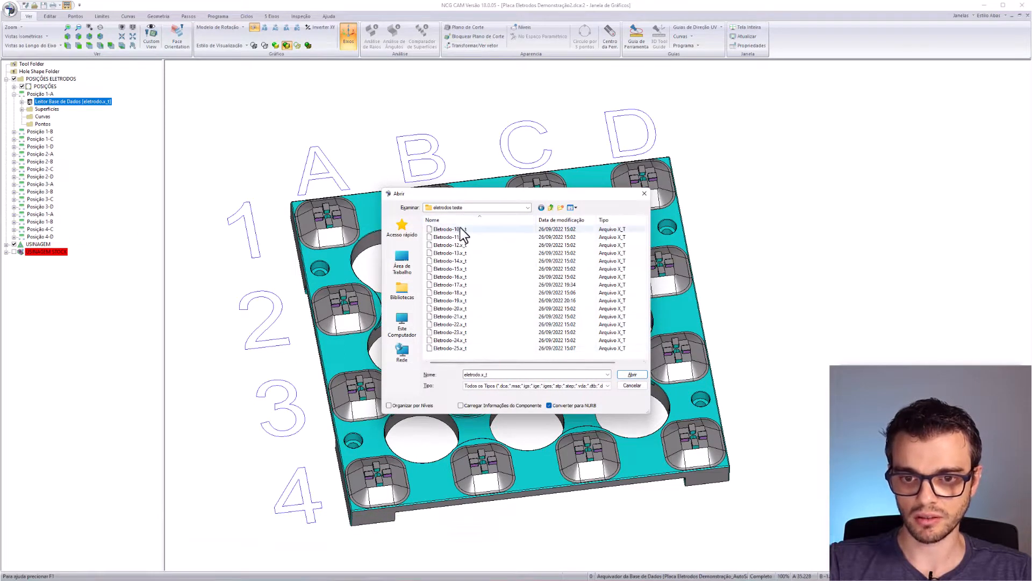
pyautogui.click(460, 229)
pyautogui.click(459, 350)
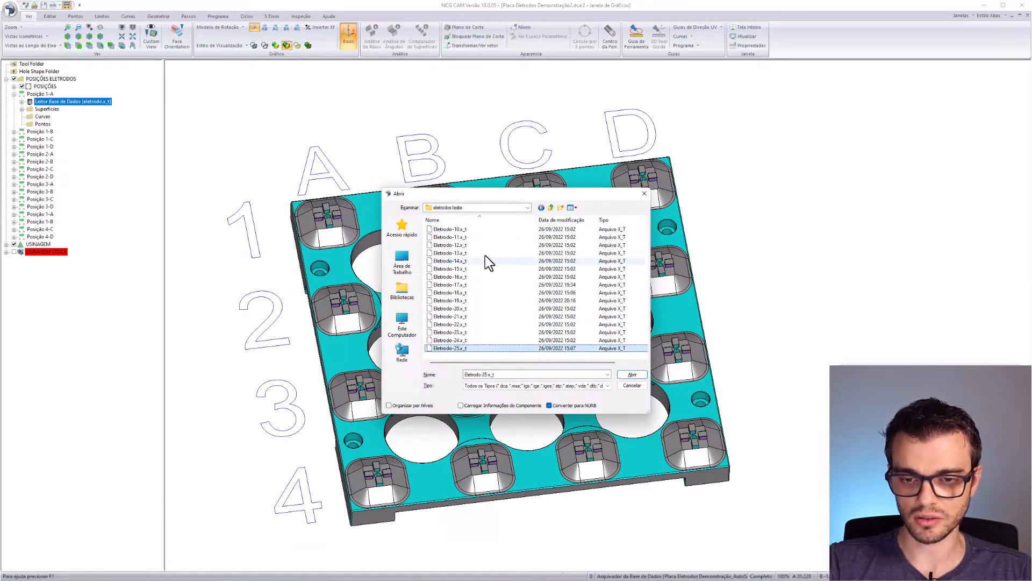
pyautogui.doubleClick(457, 229)
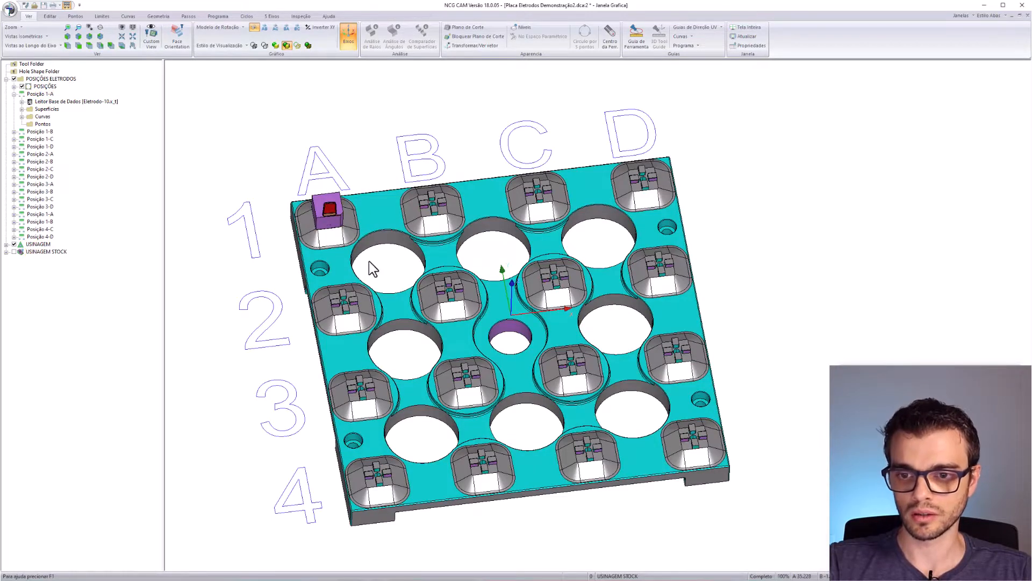
# - Orbit to inspect the new electrode, showing and then hiding the USINAGEM STOCK blocks
pyautogui.moveTo(512, 283); pyautogui.dragTo(419, 227, button='middle')
pyautogui.moveTo(352, 236)
pyautogui.mouseDown(button='middle')
pyautogui.moveTo(348, 211)
pyautogui.moveTo(362, 241)
pyautogui.moveTo(357, 231)
pyautogui.mouseUp(button='middle')
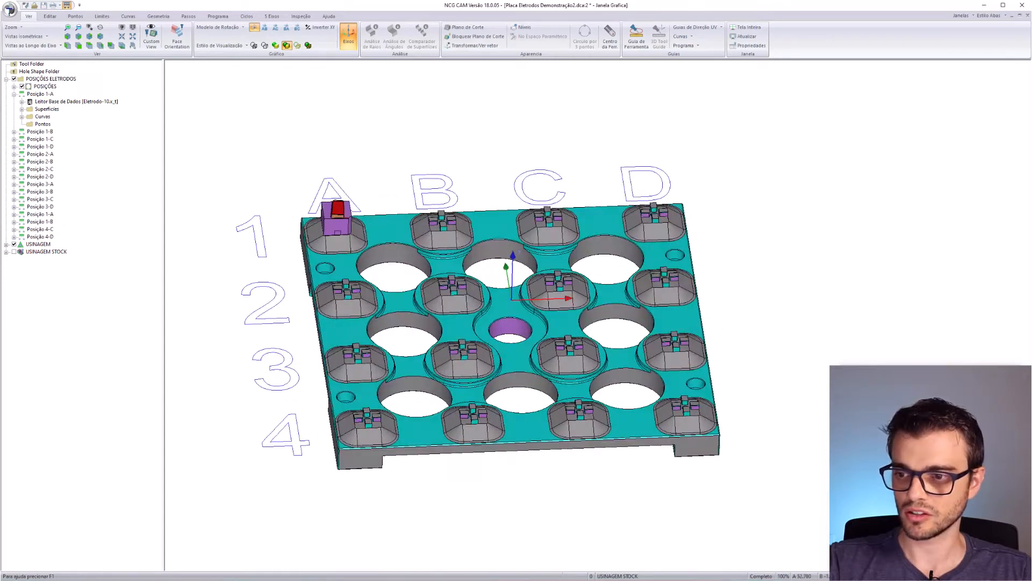
pyautogui.click(14, 251)
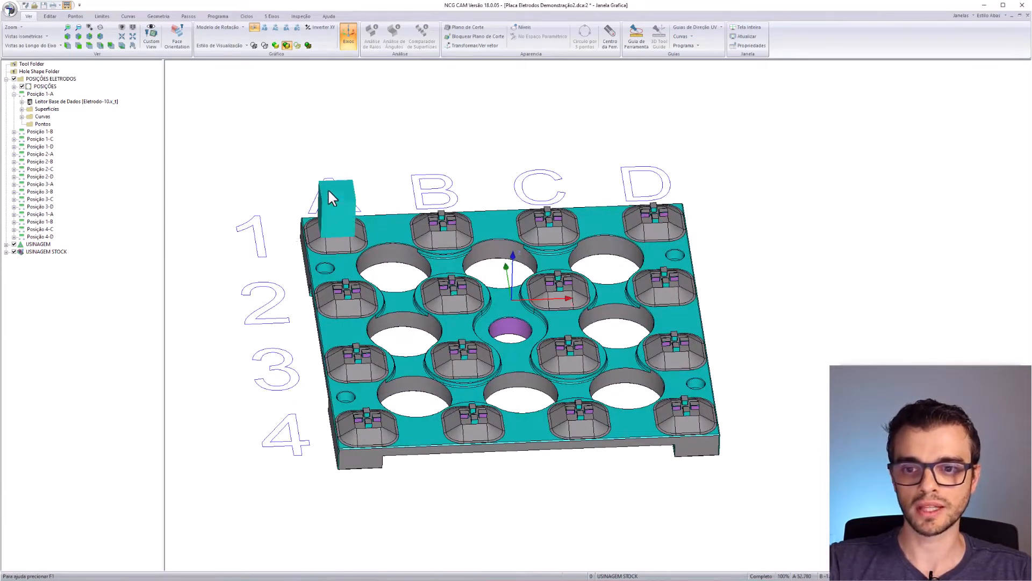
pyautogui.click(14, 252)
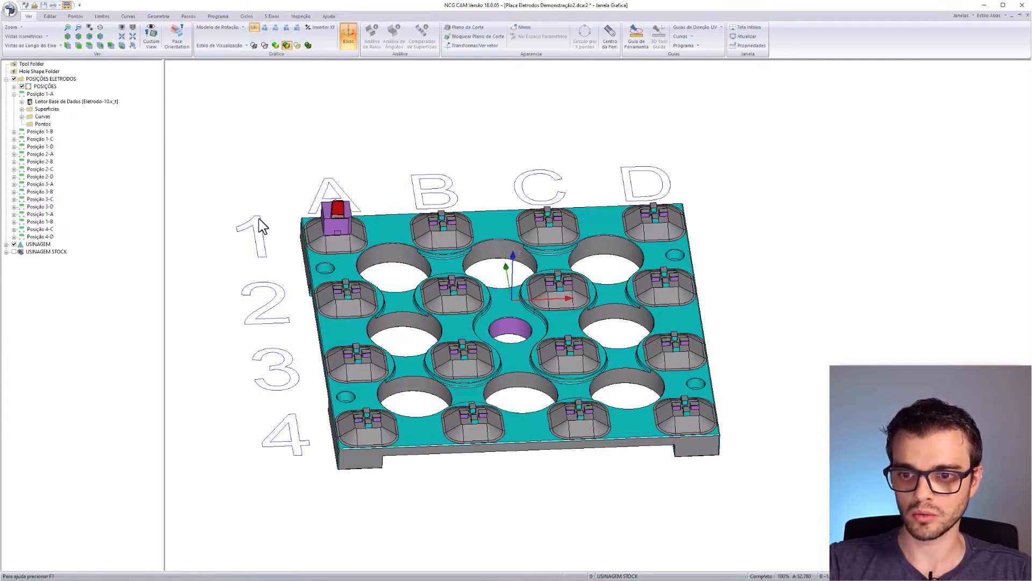
# - Load Eletrodo-11.x_t into Posição 1-B's database reader
pyautogui.click(14, 131)
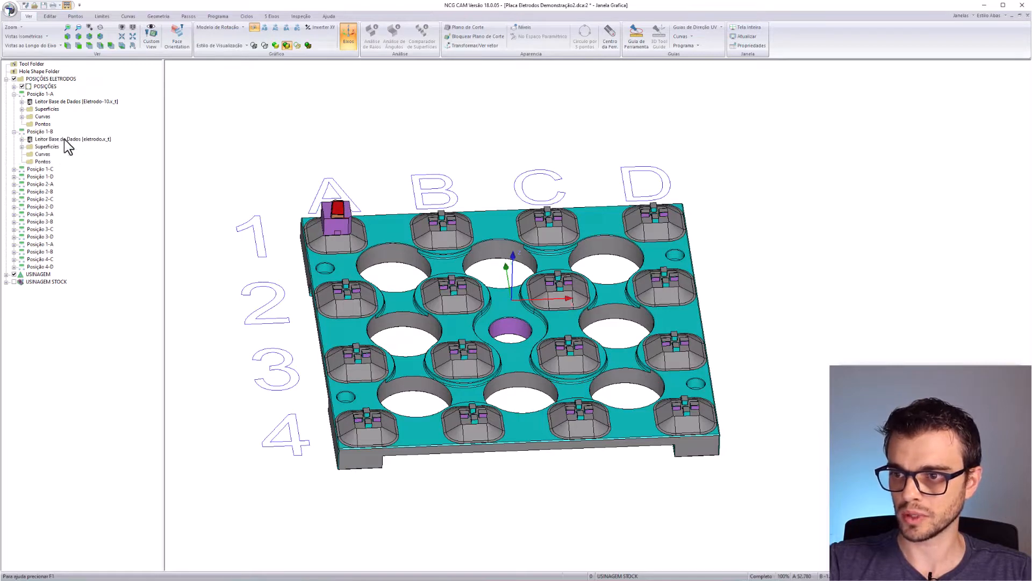
pyautogui.rightClick(63, 139)
pyautogui.click(125, 326)
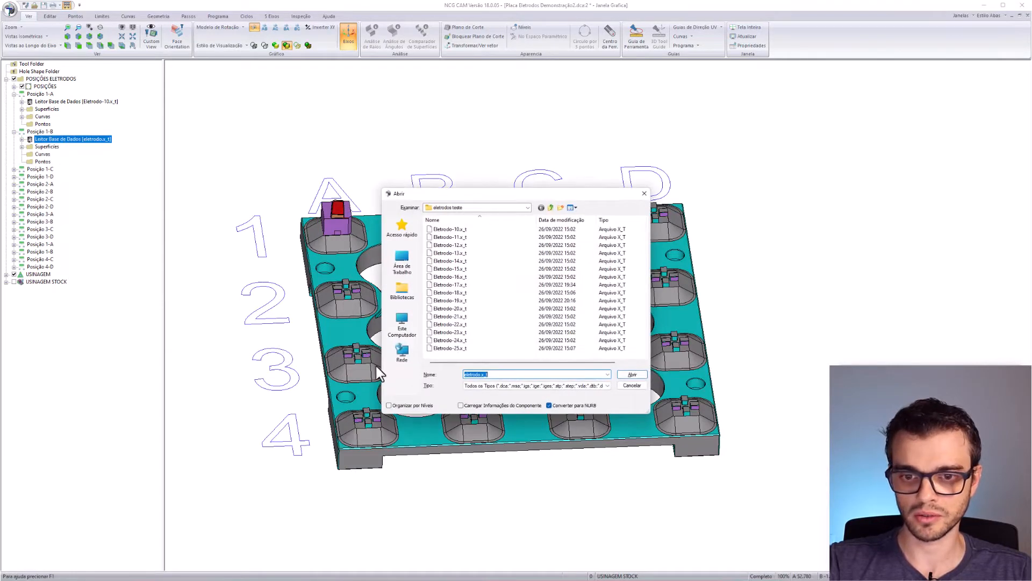
pyautogui.doubleClick(453, 238)
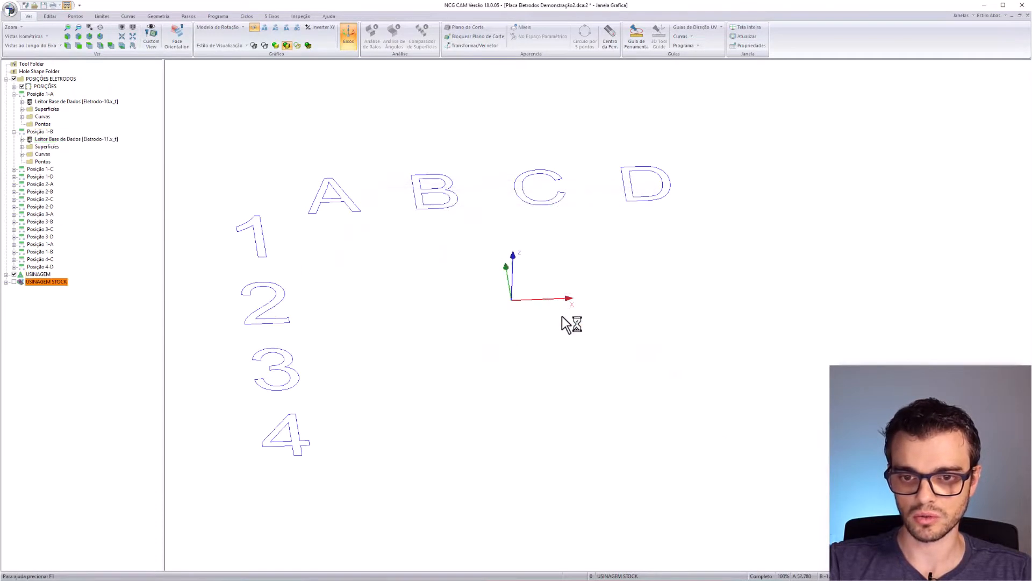
# - Orbit and zoom around both electrodes, then show the USINAGEM STOCK blocks over them
pyautogui.moveTo(434, 275); pyautogui.dragTo(449, 200, button='middle')
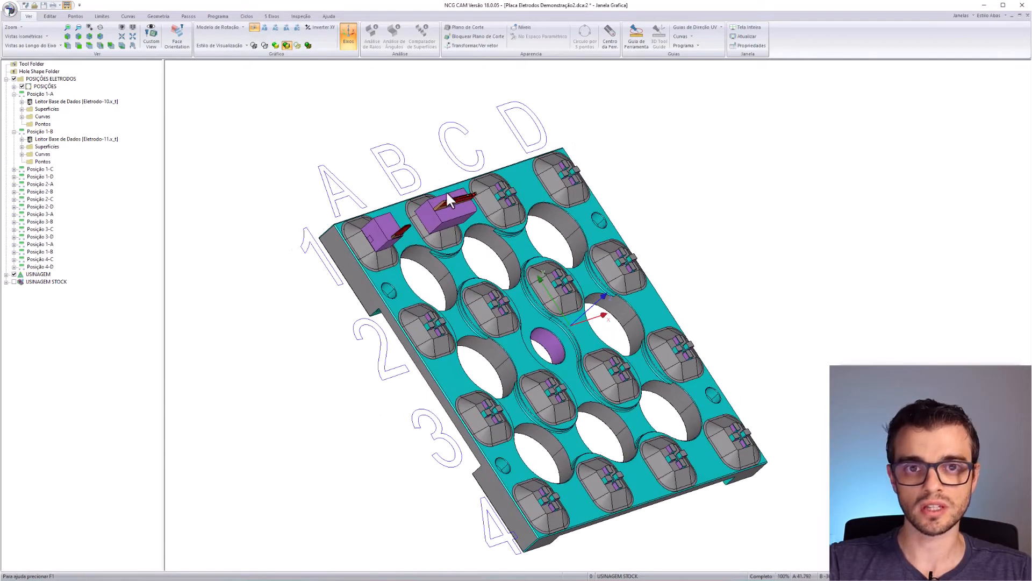
pyautogui.moveTo(469, 269); pyautogui.dragTo(417, 247, button='middle')
pyautogui.scroll(4, 542, 272)
pyautogui.moveTo(544, 273); pyautogui.dragTo(421, 290, button='middle')
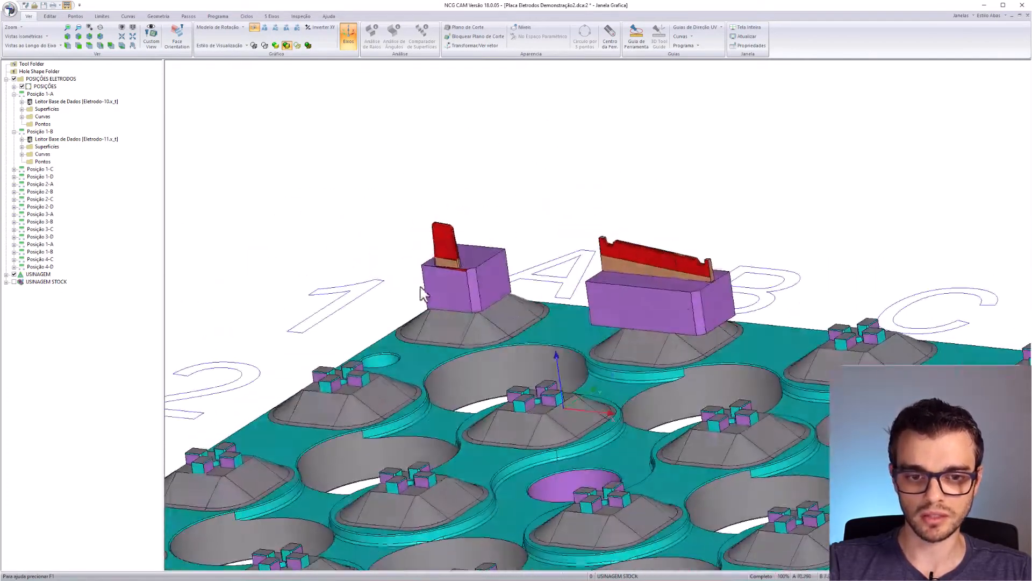
pyautogui.moveTo(608, 312); pyautogui.dragTo(637, 271, button='middle')
pyautogui.scroll(-4, 636, 271)
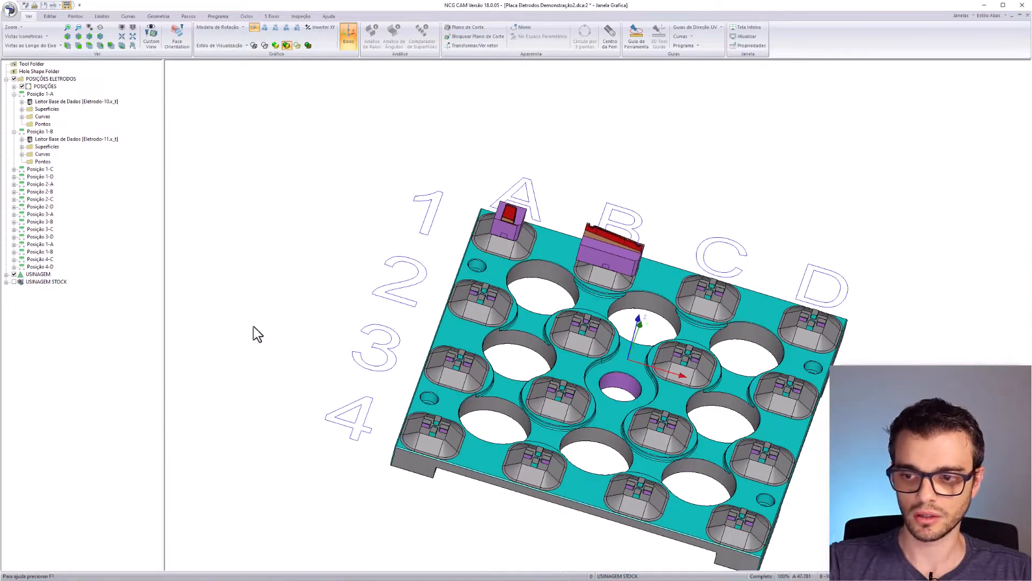
pyautogui.click(14, 282)
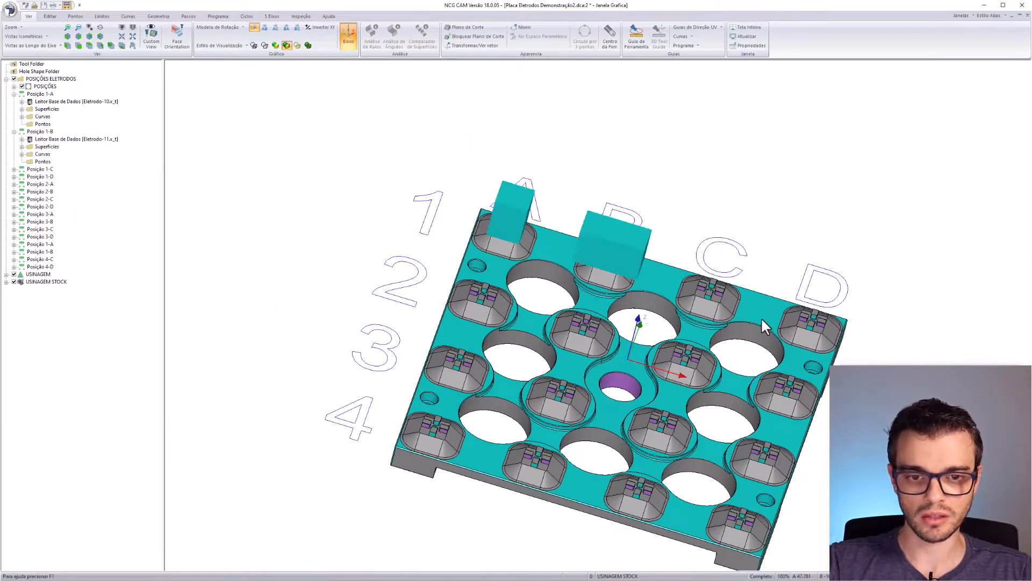
pyautogui.moveTo(661, 301)
pyautogui.mouseDown(button='middle')
pyautogui.moveTo(696, 256)
pyautogui.moveTo(571, 277)
pyautogui.moveTo(657, 299)
pyautogui.moveTo(708, 276)
pyautogui.moveTo(744, 384)
pyautogui.moveTo(454, 260)
pyautogui.moveTo(680, 250)
pyautogui.moveTo(662, 291)
pyautogui.moveTo(661, 281)
pyautogui.mouseUp(button='middle')
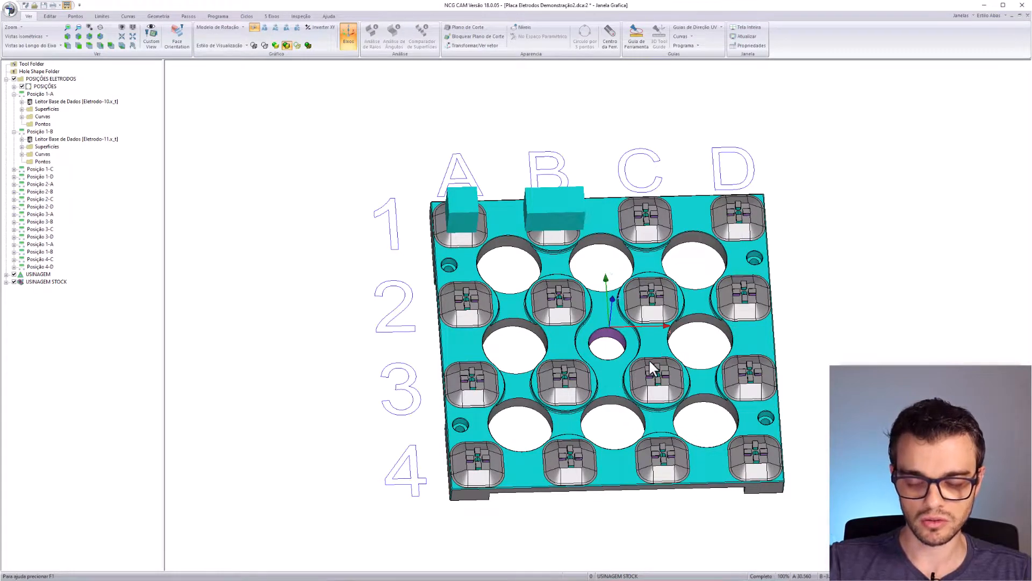
# - Load Eletrodo-12.x_t into Posição 1-C and Eletrodo-13.x_t into Posição 1-D
pyautogui.moveTo(660, 383); pyautogui.dragTo(578, 358, button='middle')
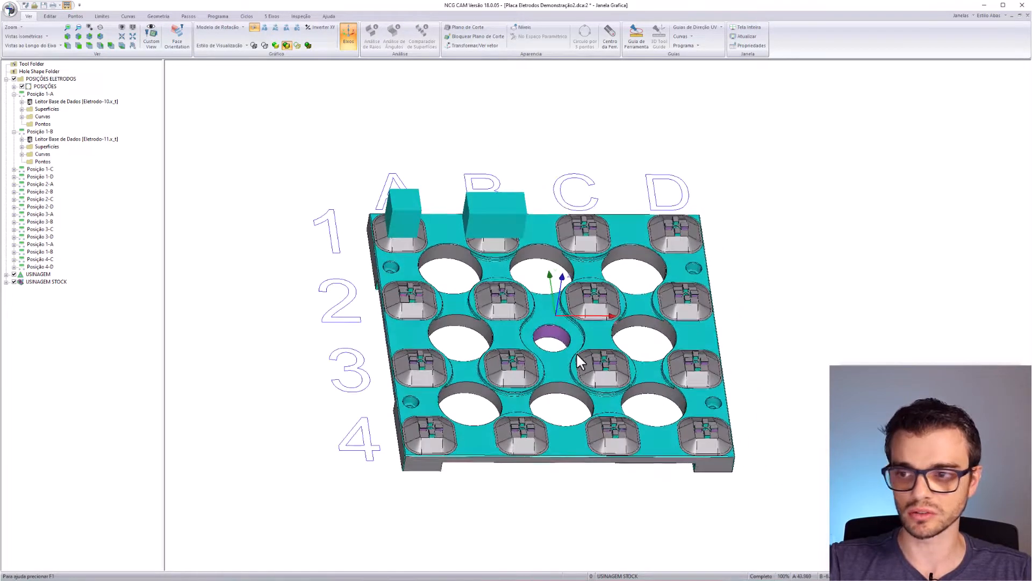
pyautogui.click(14, 170)
pyautogui.rightClick(47, 179)
pyautogui.click(99, 367)
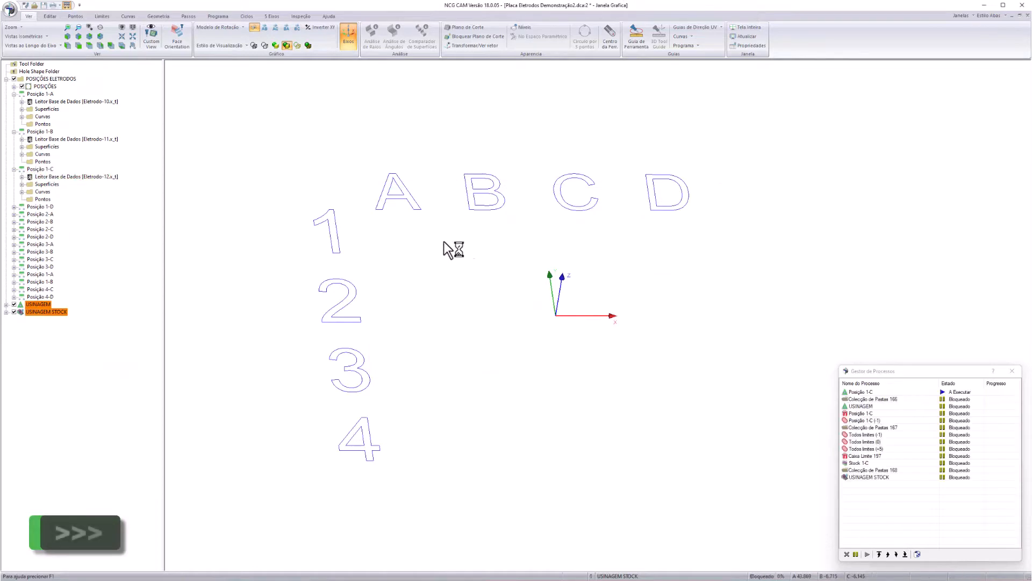
pyautogui.click(13, 313)
pyautogui.click(13, 312)
pyautogui.click(13, 208)
pyautogui.rightClick(59, 215)
pyautogui.click(85, 400)
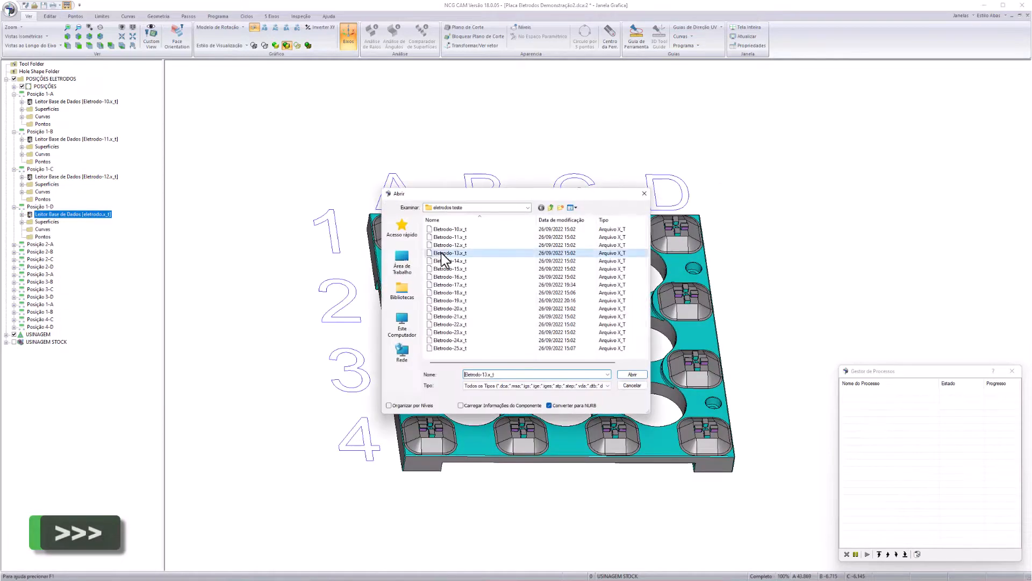
pyautogui.doubleClick(442, 254)
# - Load Eletrodo-14 through Eletrodo-17.x_t into positions 2-A, 2-B, 2-C and 2-D
pyautogui.click(14, 244)
pyautogui.rightClick(60, 252)
pyautogui.click(116, 440)
pyautogui.doubleClick(456, 262)
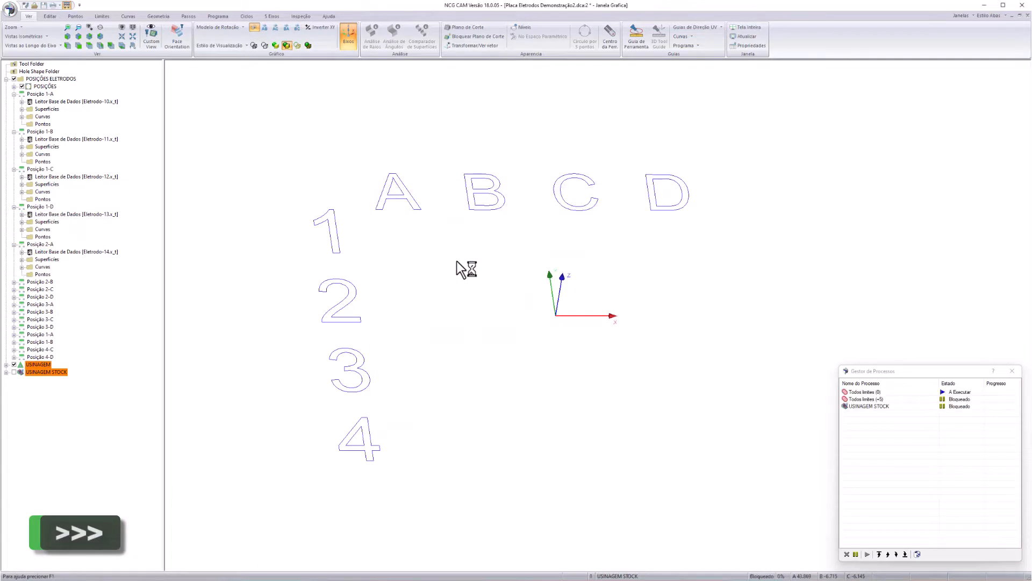
pyautogui.click(13, 282)
pyautogui.rightClick(94, 289)
pyautogui.click(124, 475)
pyautogui.doubleClick(451, 269)
pyautogui.click(13, 320)
pyautogui.rightClick(65, 327)
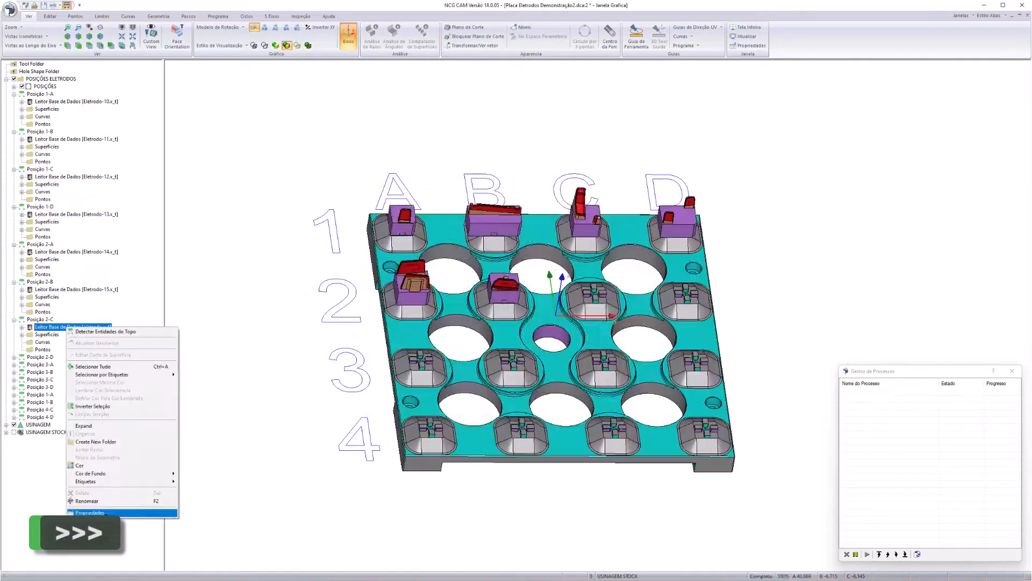
pyautogui.click(94, 512)
pyautogui.doubleClick(457, 278)
pyautogui.click(13, 357)
pyautogui.rightClick(75, 364)
pyautogui.click(98, 550)
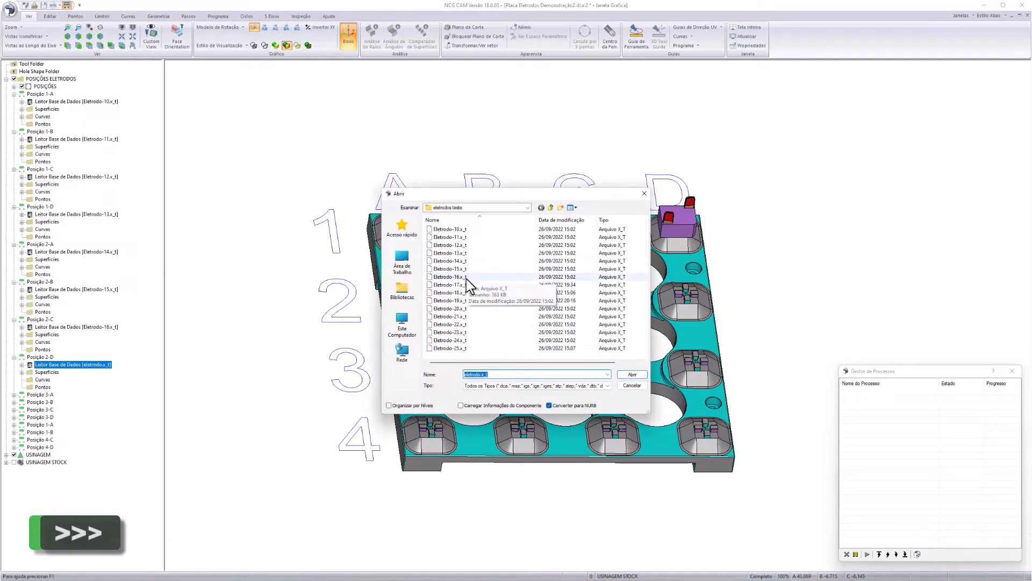
pyautogui.doubleClick(466, 279)
# - Load Eletrodo-18 through Eletrodo-21.x_t into positions 3-A, 3-B, 3-C and 3-D
pyautogui.click(13, 395)
pyautogui.rightClick(75, 402)
pyautogui.click(100, 397)
pyautogui.doubleClick(459, 293)
pyautogui.click(14, 432)
pyautogui.rightClick(63, 440)
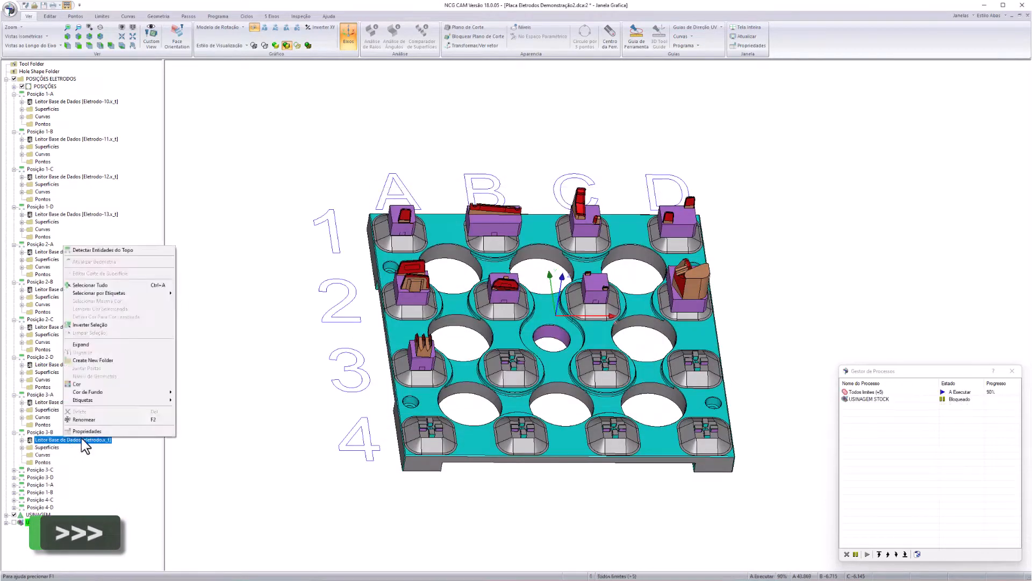
pyautogui.click(82, 431)
pyautogui.doubleClick(456, 301)
pyautogui.click(13, 470)
pyautogui.rightClick(76, 476)
pyautogui.click(91, 472)
pyautogui.doubleClick(460, 309)
pyautogui.click(14, 507)
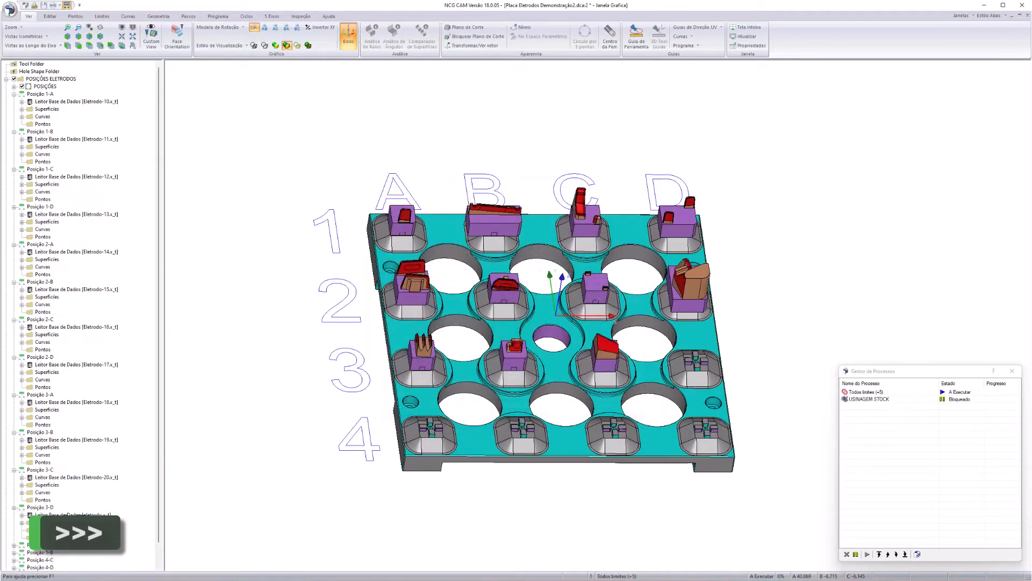
pyautogui.rightClick(73, 514)
pyautogui.click(90, 508)
pyautogui.doubleClick(445, 317)
# - Load Eletrodo-22, Eletrodo-23 and Eletrodo-24.x_t into positions 4-A, 4-B and 4-C
pyautogui.click(13, 545)
pyautogui.rightClick(119, 538)
pyautogui.click(138, 532)
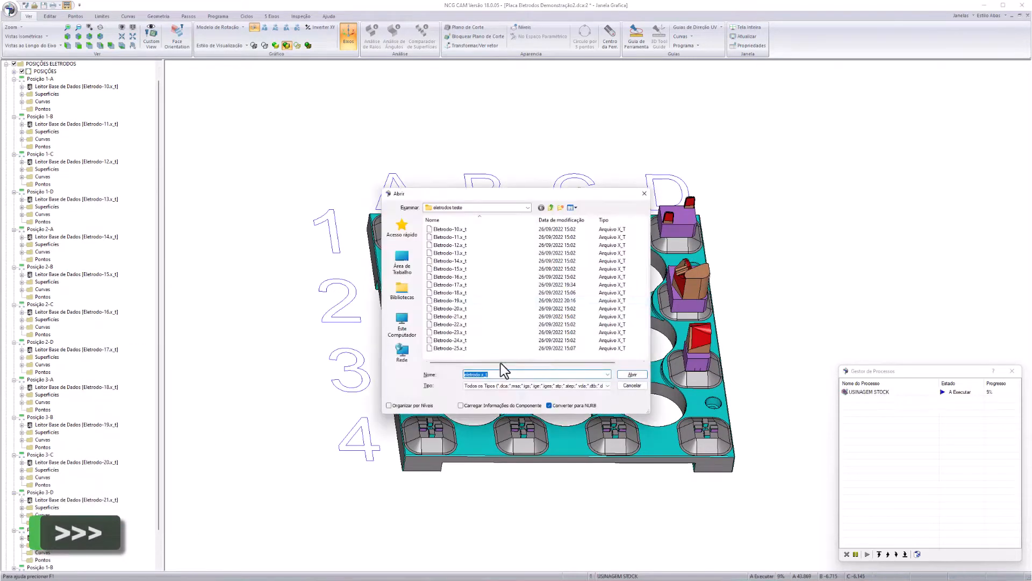
pyautogui.doubleClick(462, 324)
pyautogui.click(13, 567)
pyautogui.rightClick(61, 537)
pyautogui.click(138, 530)
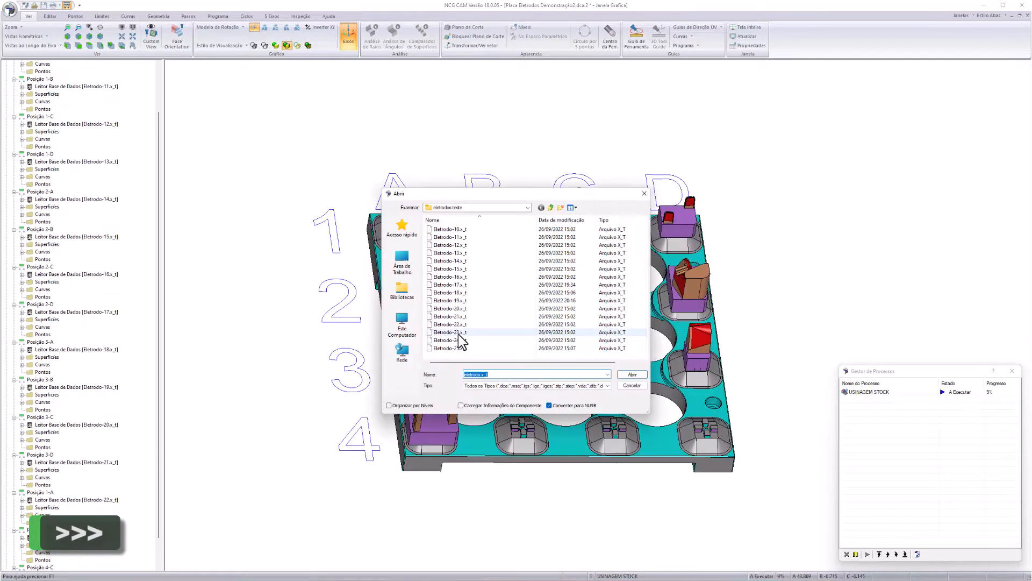
pyautogui.doubleClick(457, 332)
pyautogui.click(14, 567)
pyautogui.rightClick(64, 537)
pyautogui.click(134, 530)
pyautogui.doubleClick(457, 340)
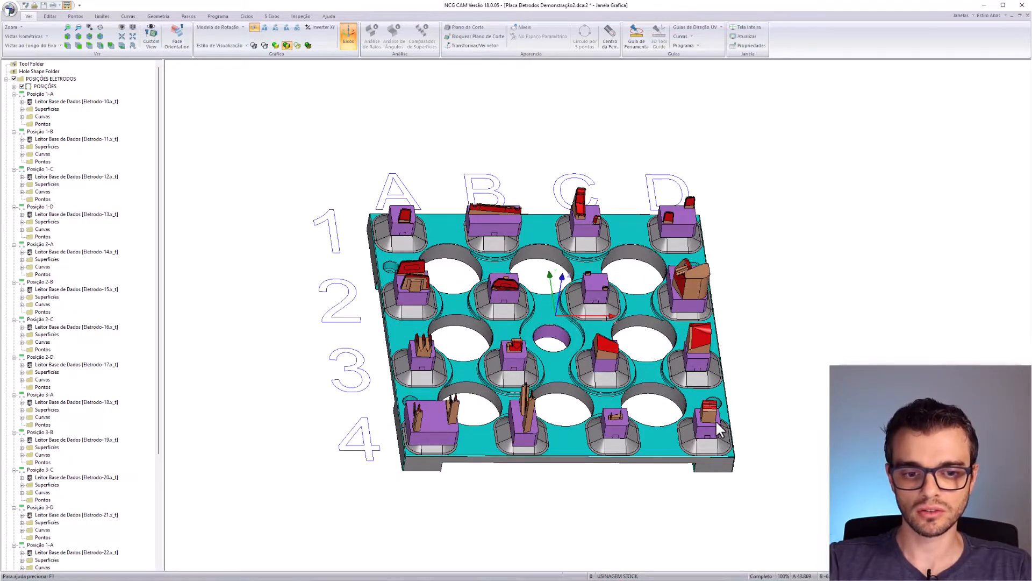
pyautogui.moveTo(716, 422); pyautogui.dragTo(419, 354, button='middle')
pyautogui.scroll(5, 476, 330)
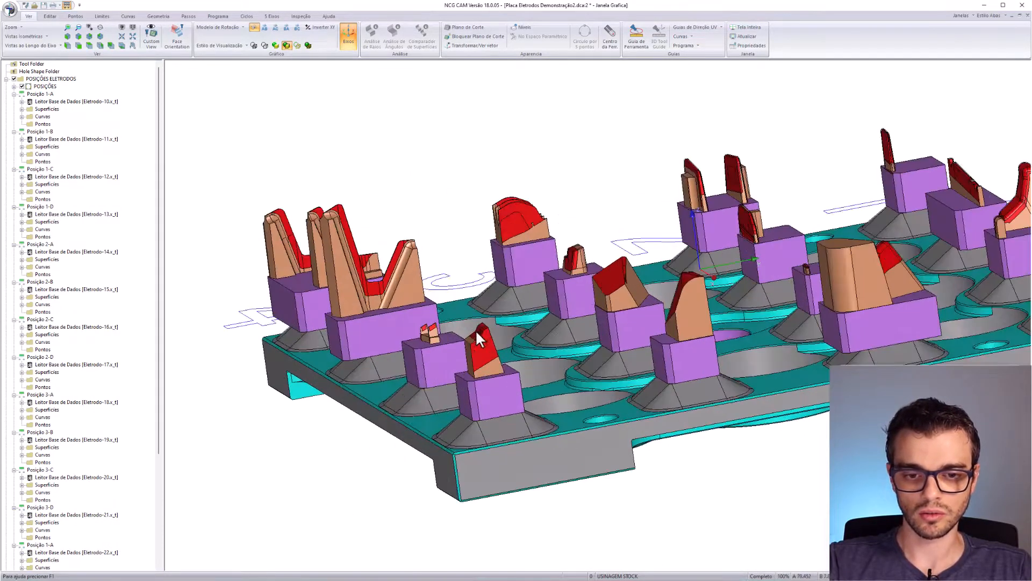
pyautogui.moveTo(475, 330); pyautogui.dragTo(271, 322, button='middle')
pyautogui.scroll(-4, 700, 314)
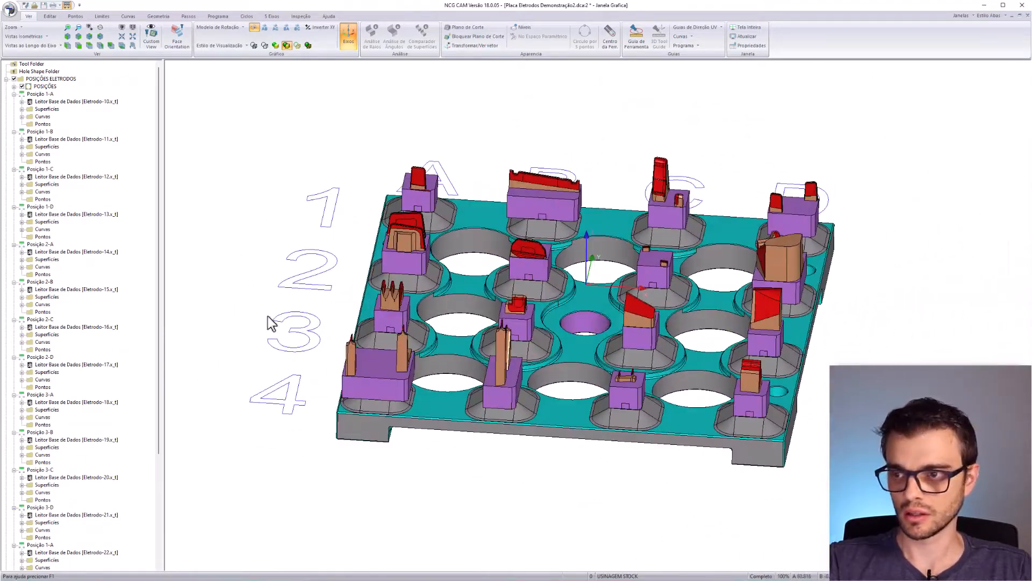
pyautogui.click(6, 79)
pyautogui.click(38, 86)
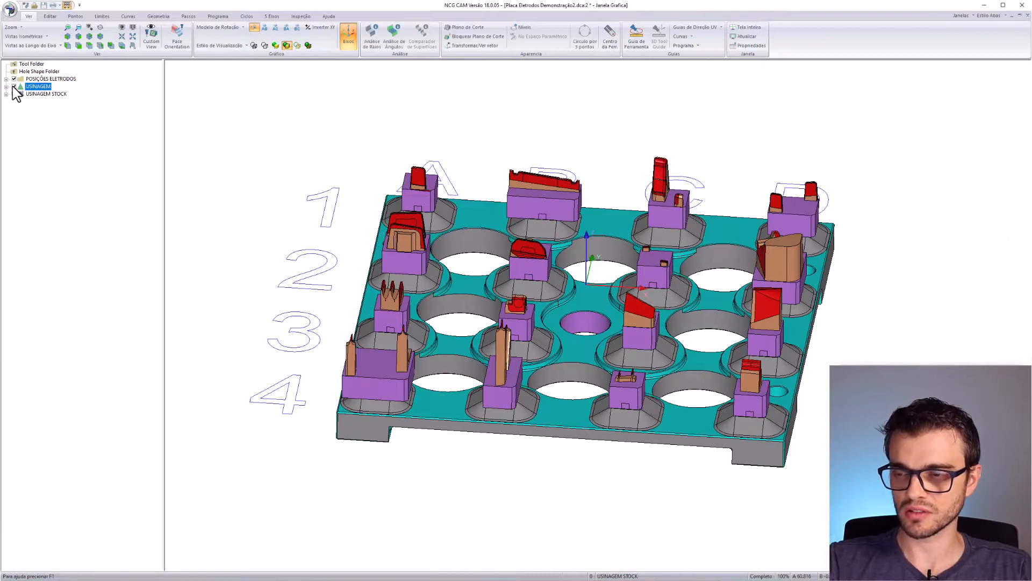
pyautogui.click(14, 87)
pyautogui.click(13, 86)
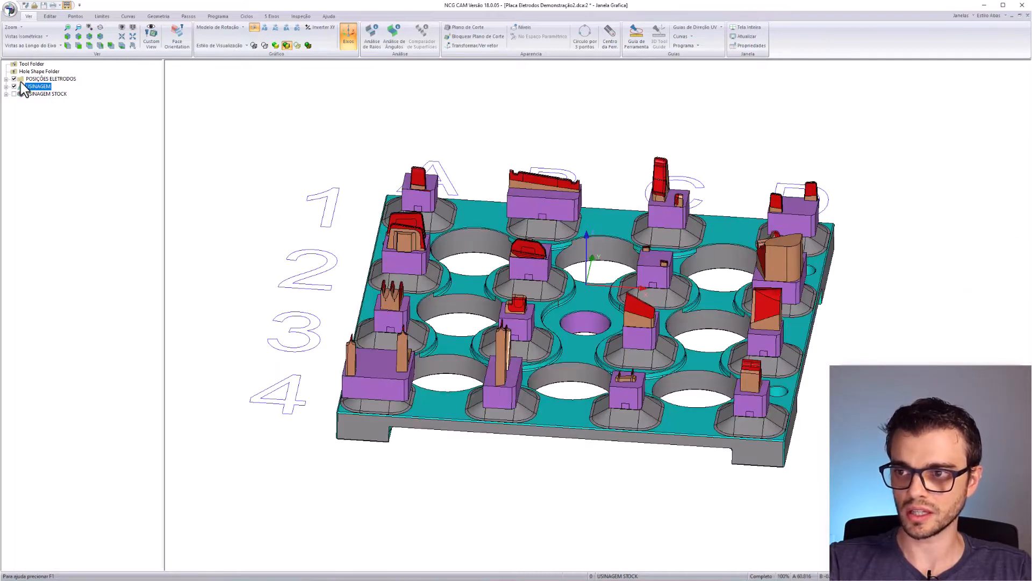
pyautogui.moveTo(443, 328); pyautogui.dragTo(379, 325, button='middle')
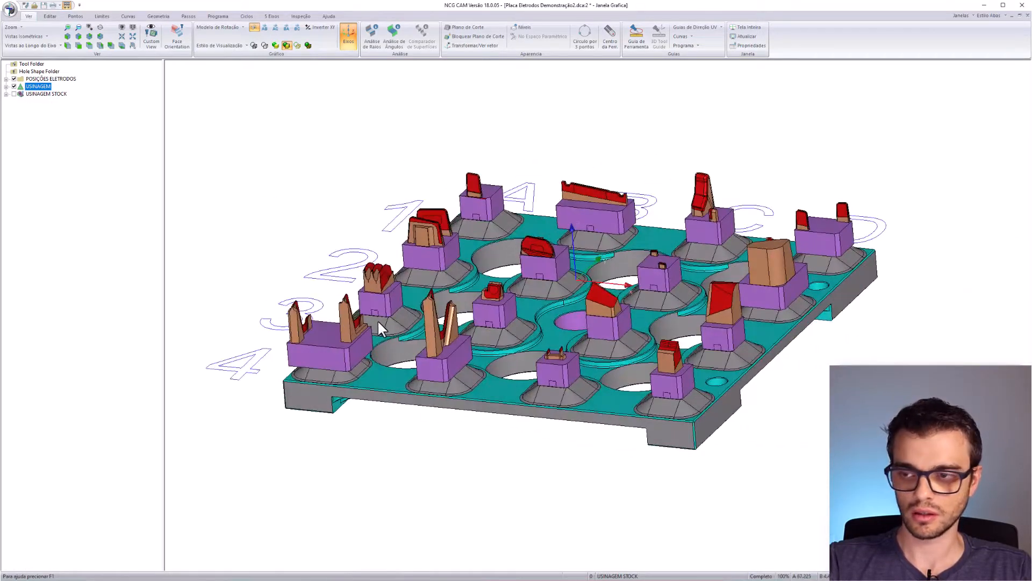
# - Show the USINAGEM STOCK blocks and orbit between side, top-down and oblique views
pyautogui.click(51, 95)
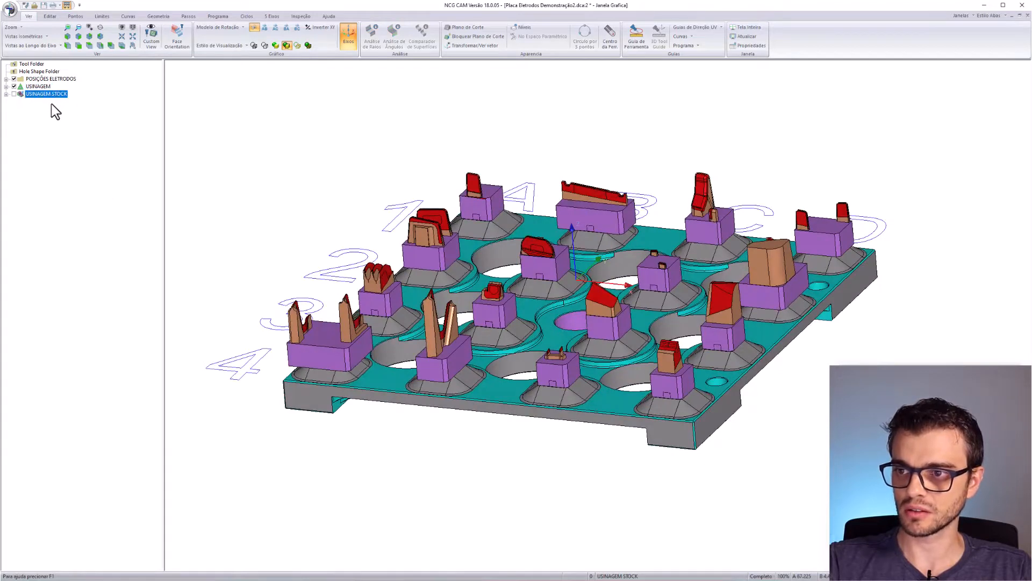
pyautogui.click(14, 94)
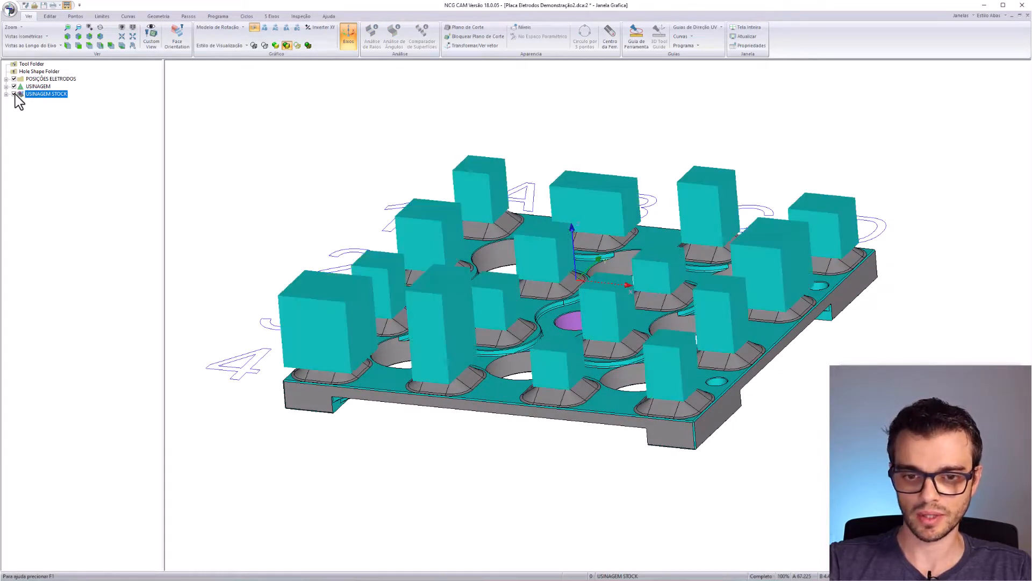
pyautogui.moveTo(536, 302)
pyautogui.mouseDown(button='middle')
pyautogui.moveTo(636, 385)
pyautogui.moveTo(563, 355)
pyautogui.moveTo(637, 275)
pyautogui.moveTo(516, 301)
pyautogui.mouseUp(button='middle')
pyautogui.moveTo(429, 289); pyautogui.dragTo(685, 304, button='middle')
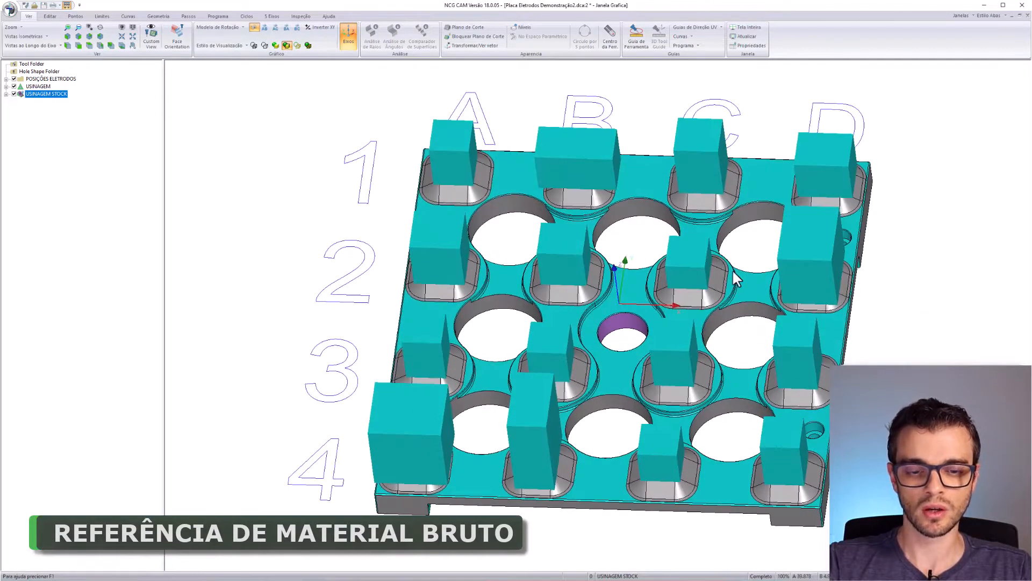
pyautogui.moveTo(547, 311); pyautogui.dragTo(600, 221, button='middle')
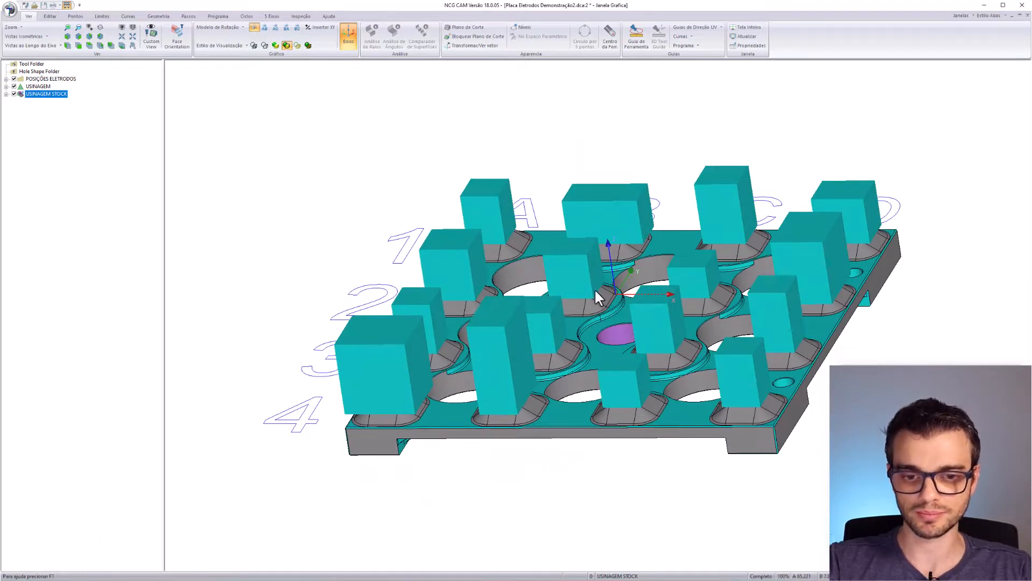
# - Hide the USINAGEM STOCK blocks again and bring up the application menu
pyautogui.click(33, 80)
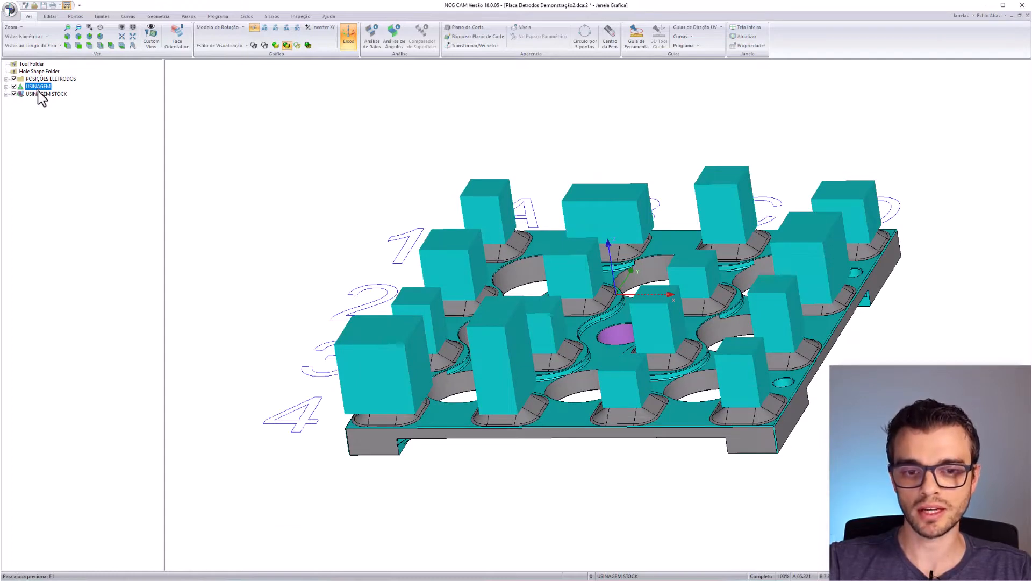
pyautogui.click(38, 94)
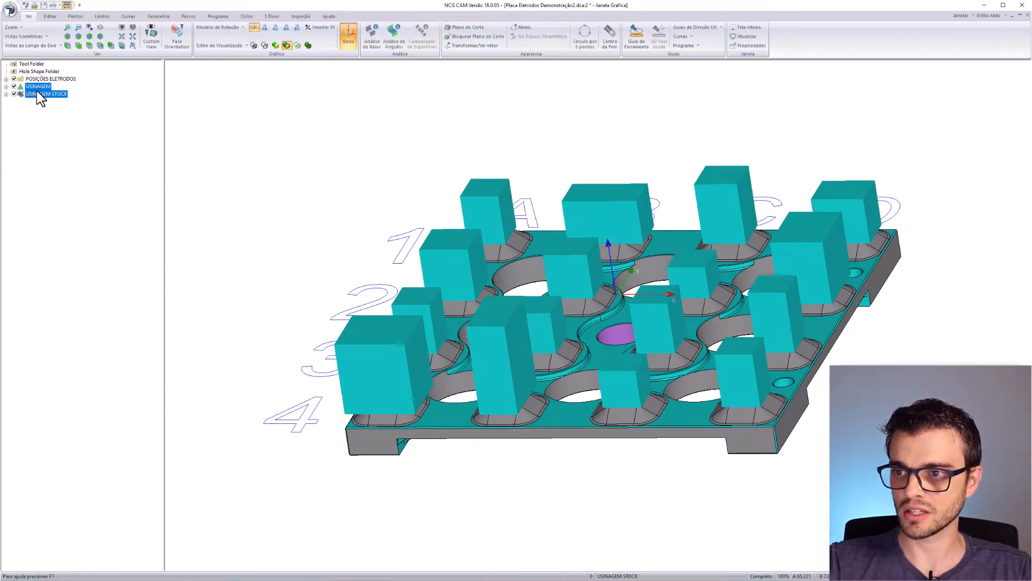
pyautogui.click(14, 94)
pyautogui.moveTo(409, 293); pyautogui.dragTo(519, 329, button='middle')
pyautogui.click(39, 87)
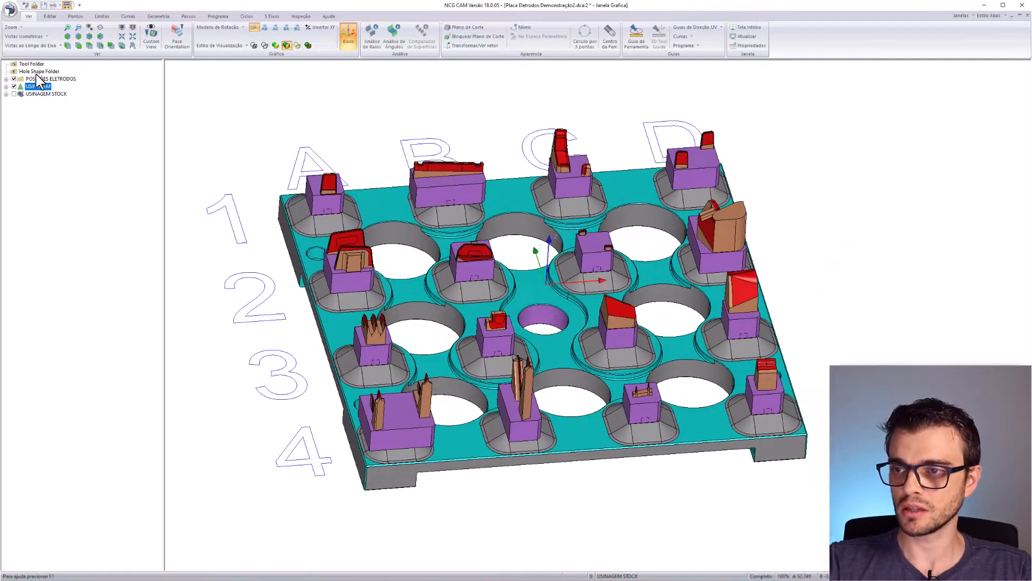
pyautogui.click(10, 9)
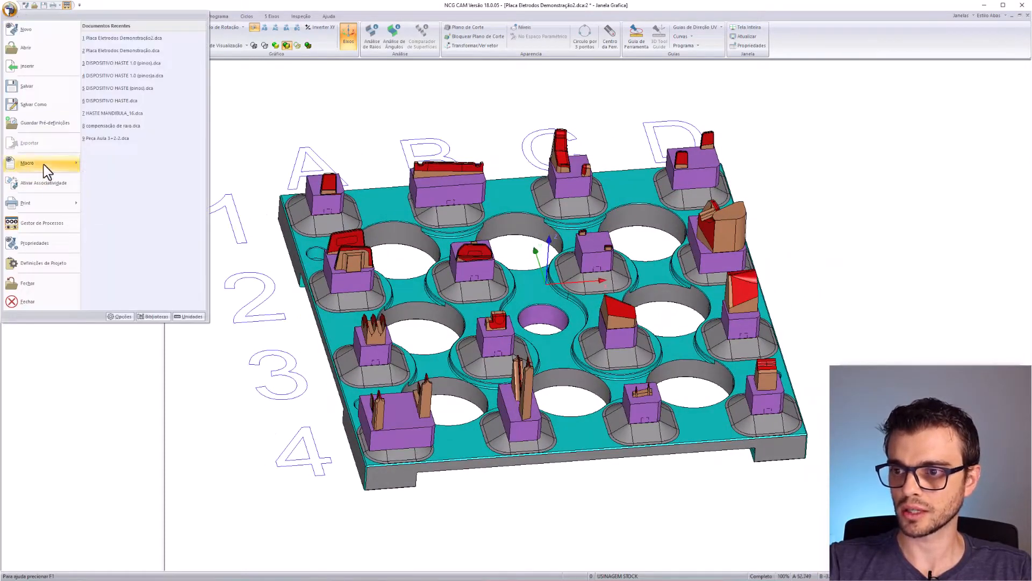
# - Run the Eletrodos 2.2.mco macro through Macro > Executar
pyautogui.moveTo(43, 168)
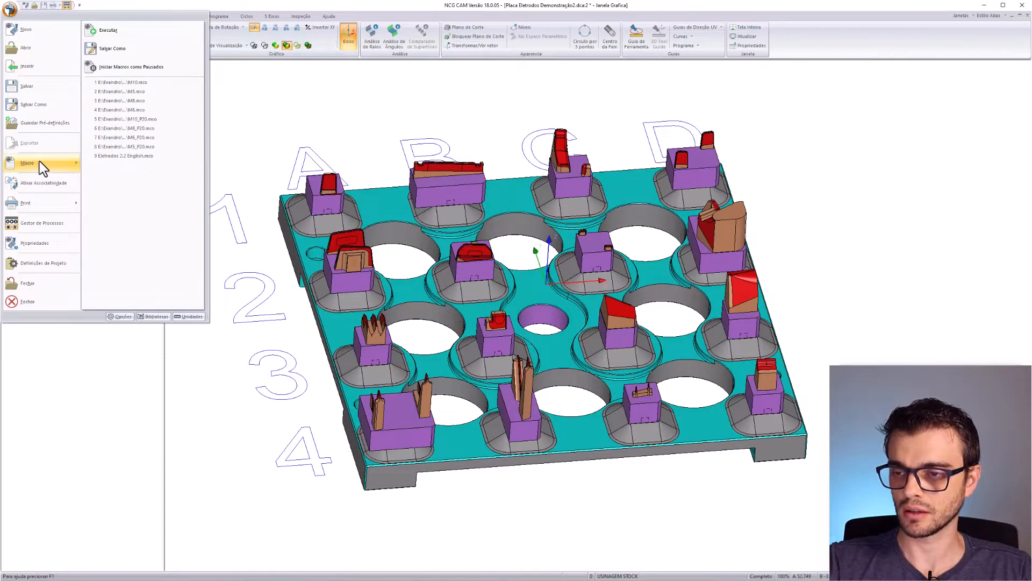
pyautogui.click(107, 30)
pyautogui.click(457, 238)
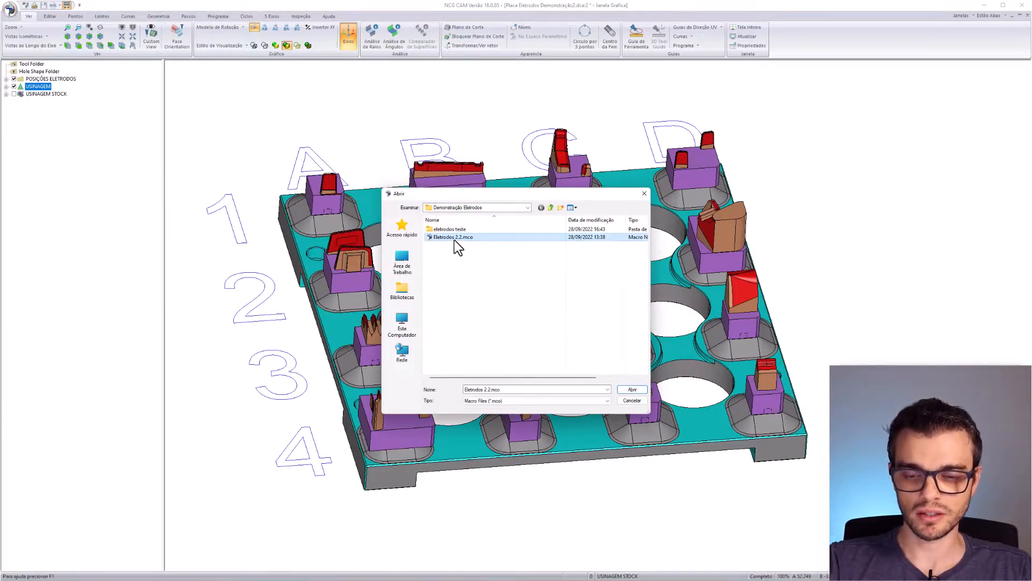
pyautogui.doubleClick(454, 238)
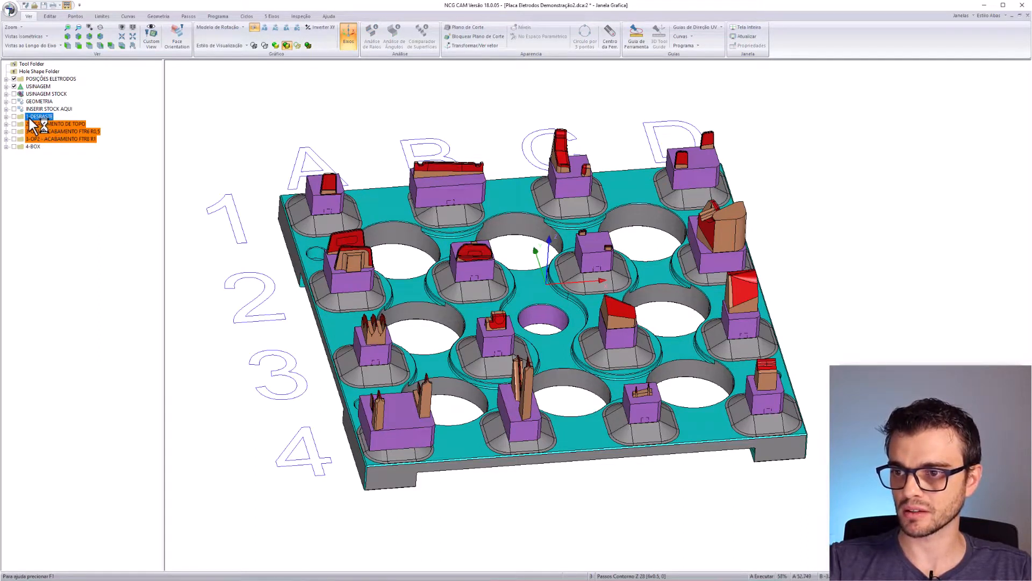
# - Check the OP1 FTR6 R0,5 and 1-DESBASTE folders while zooming and panning around the V-shaped electrode
pyautogui.click(67, 131)
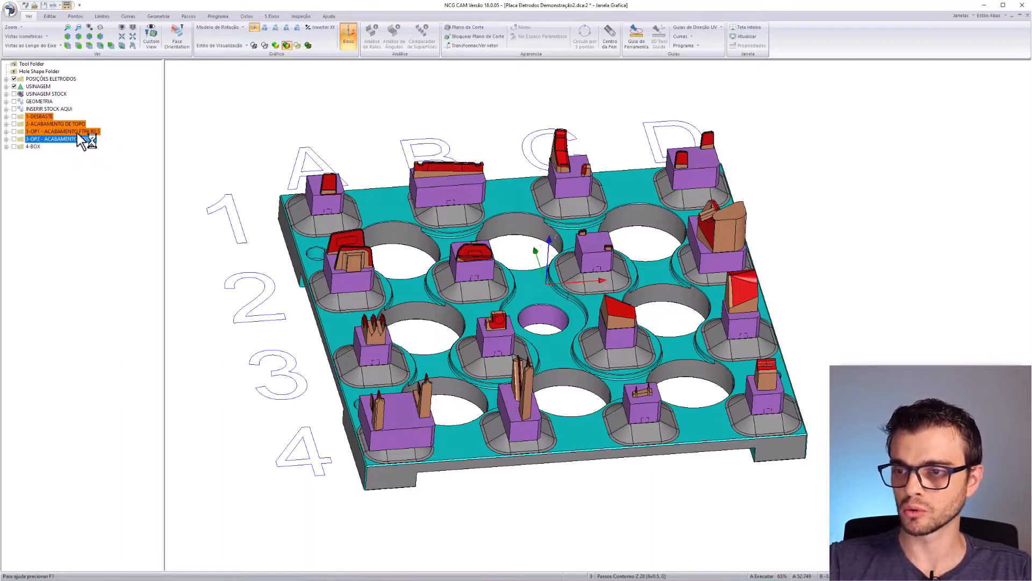
pyautogui.click(50, 117)
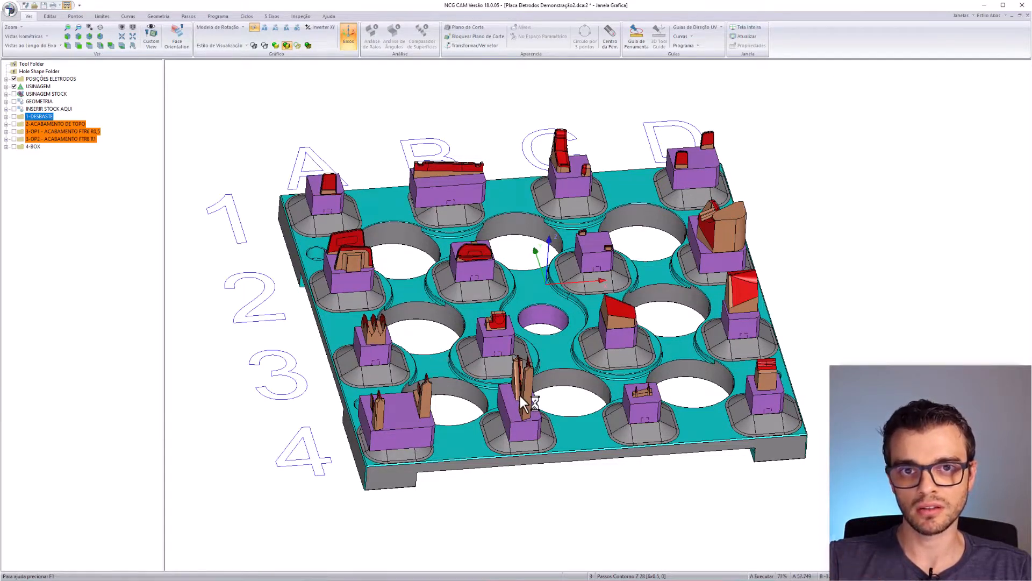
pyautogui.scroll(5, 513, 400)
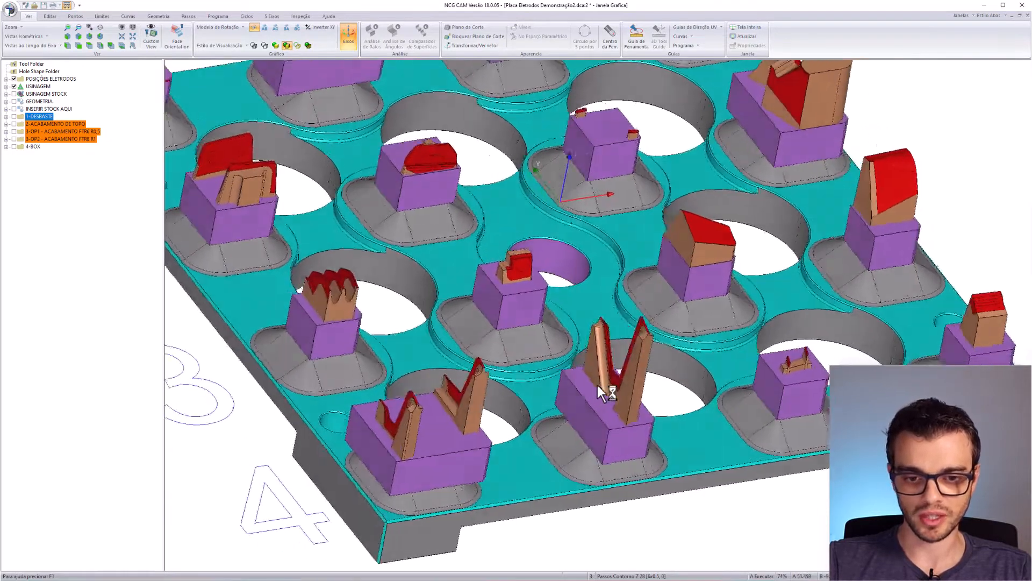
pyautogui.scroll(6, 660, 376)
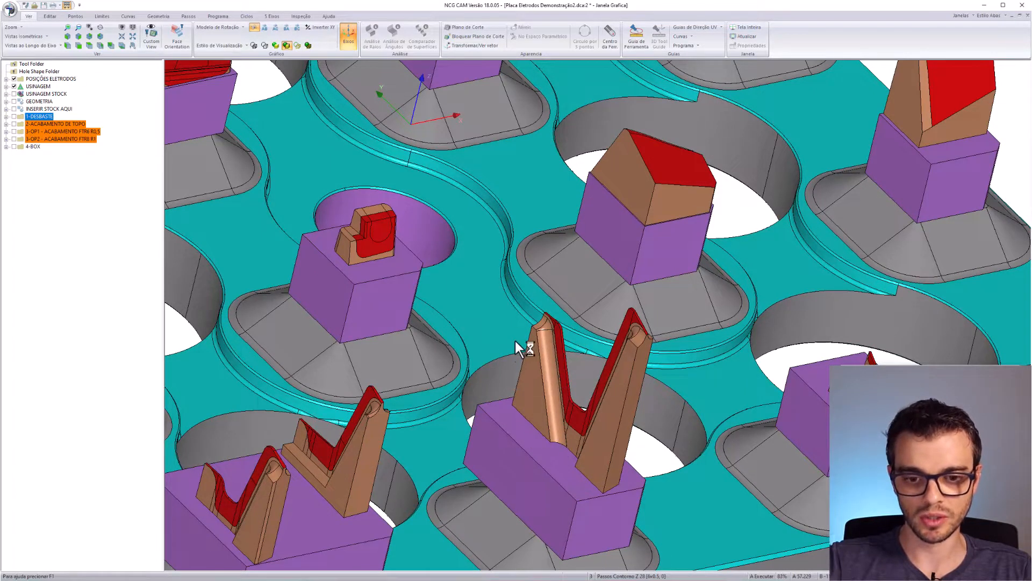
pyautogui.scroll(5, 573, 324)
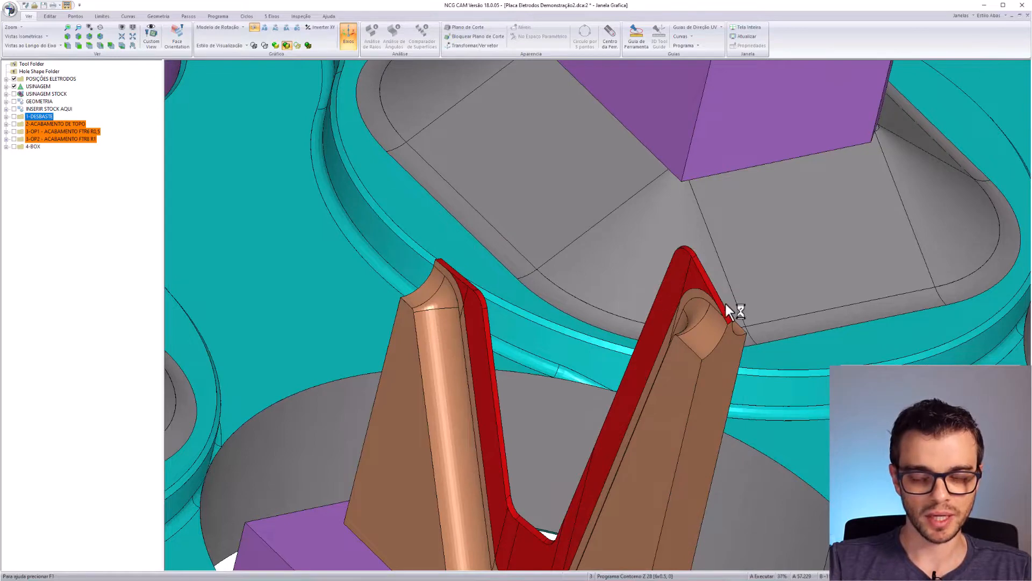
pyautogui.scroll(-4, 751, 377)
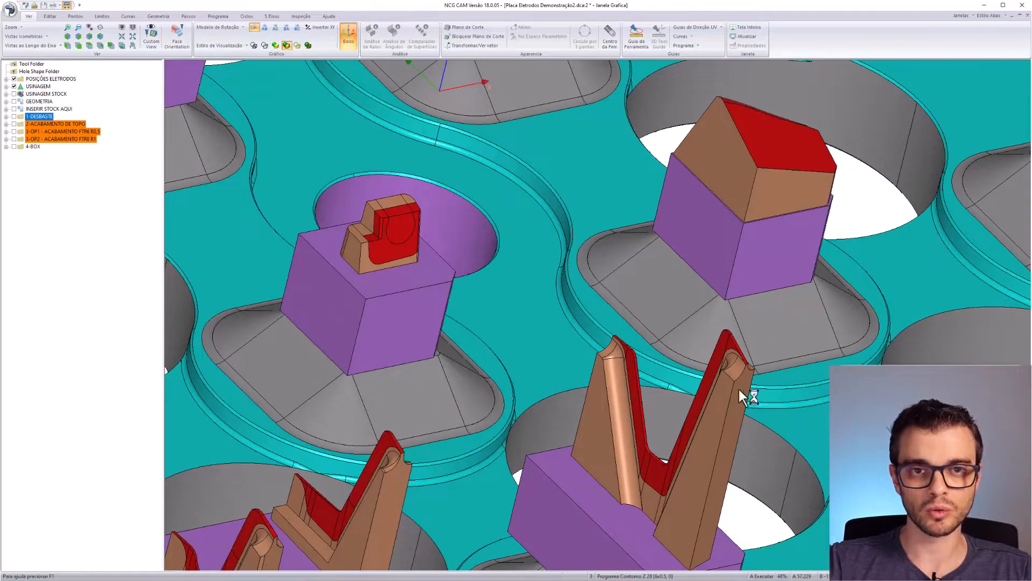
pyautogui.moveTo(721, 440); pyautogui.dragTo(655, 398, button='middle')
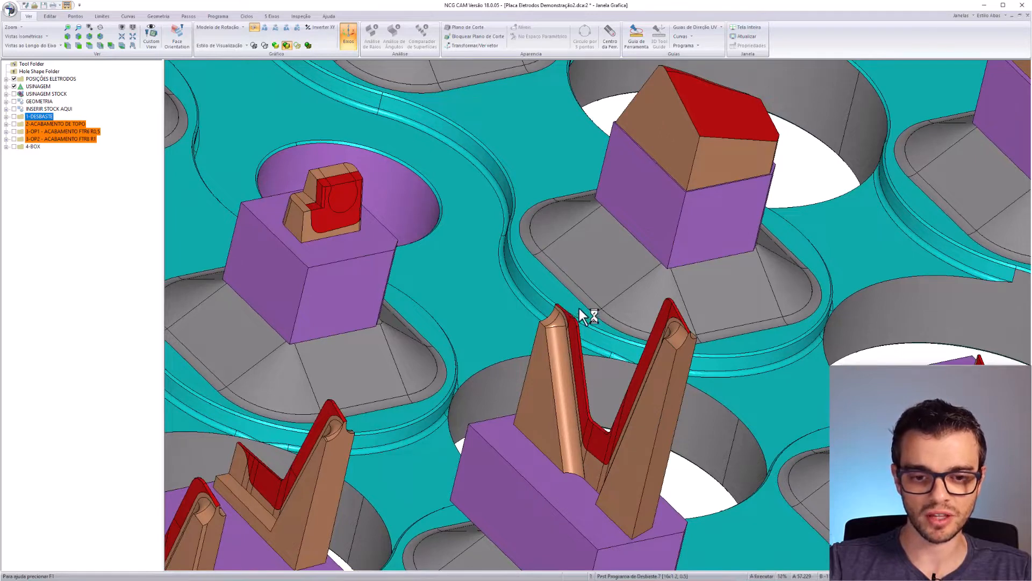
pyautogui.scroll(-2, 570, 430)
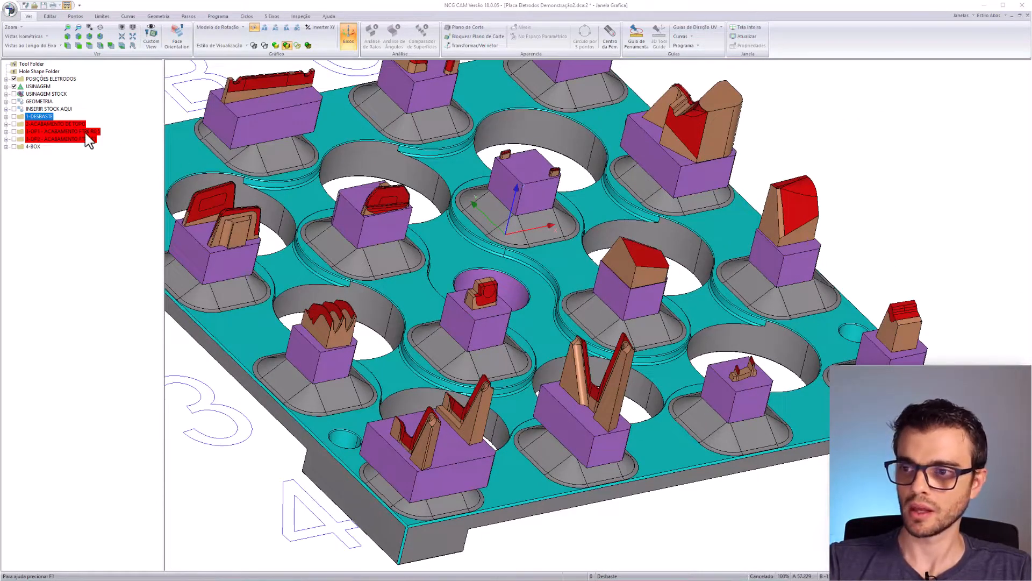
pyautogui.scroll(-5, 364, 224)
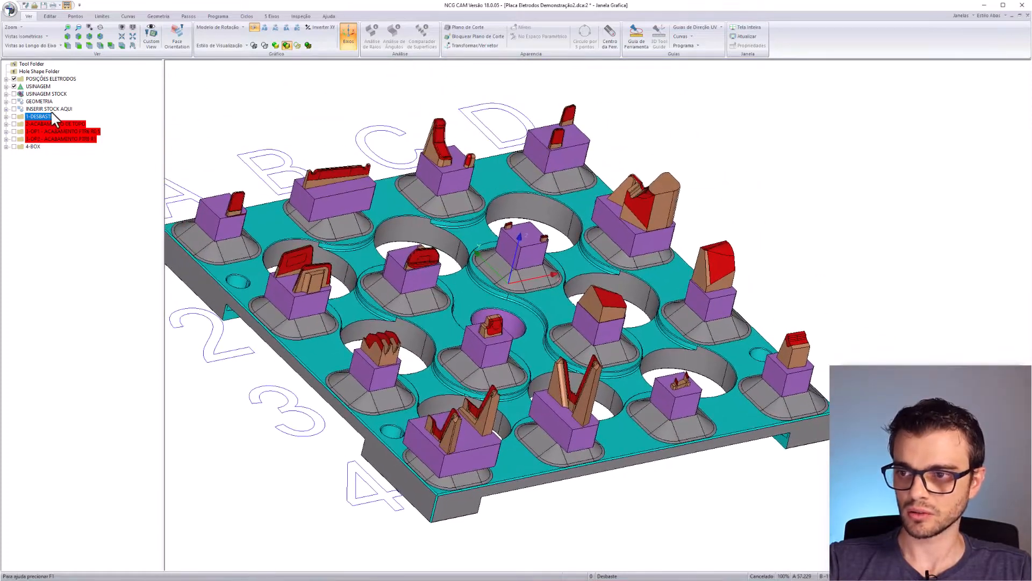
# - Select folders from GEOMETRIA to 4-BOX, expand and collapse GEOMETRIA, then select INSERIR STOCK AQUI
pyautogui.keyDown('ctrl'); pyautogui.click(40, 109); pyautogui.keyUp('ctrl')
pyautogui.keyDown('ctrl'); pyautogui.click(39, 101); pyautogui.keyUp('ctrl')
pyautogui.keyDown('shift'); pyautogui.click(29, 147); pyautogui.keyUp('shift')
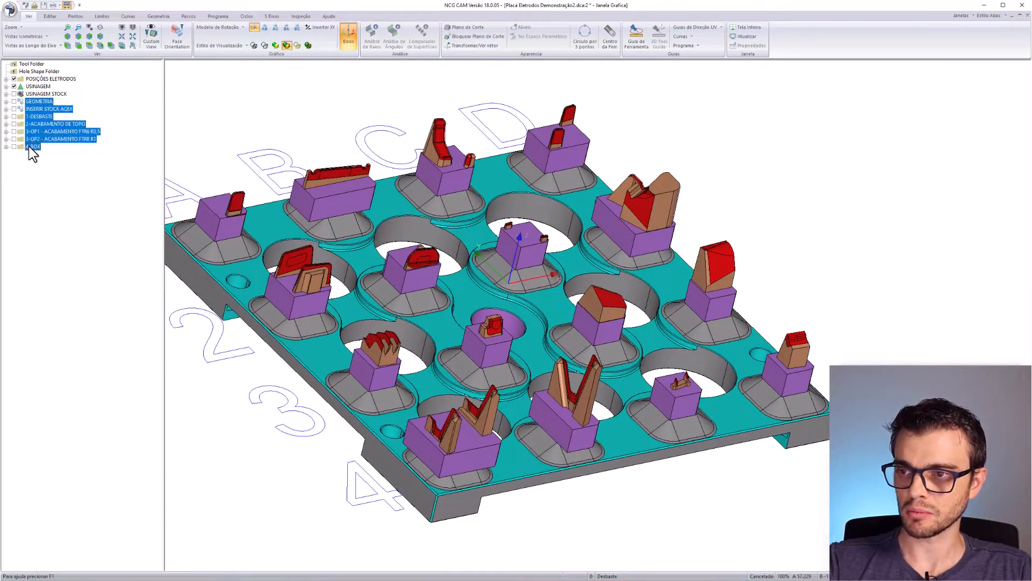
pyautogui.click(35, 103)
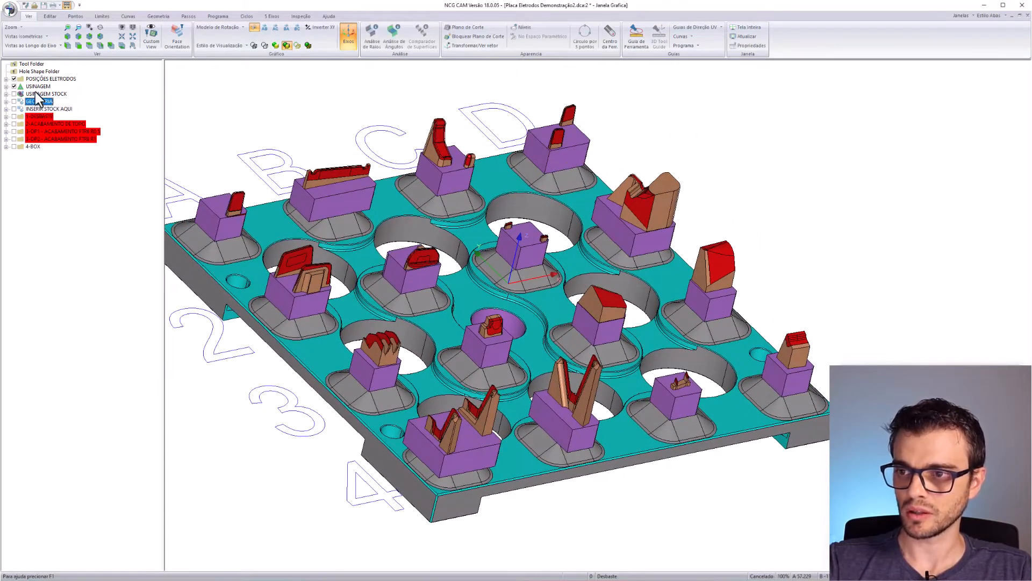
pyautogui.click(36, 86)
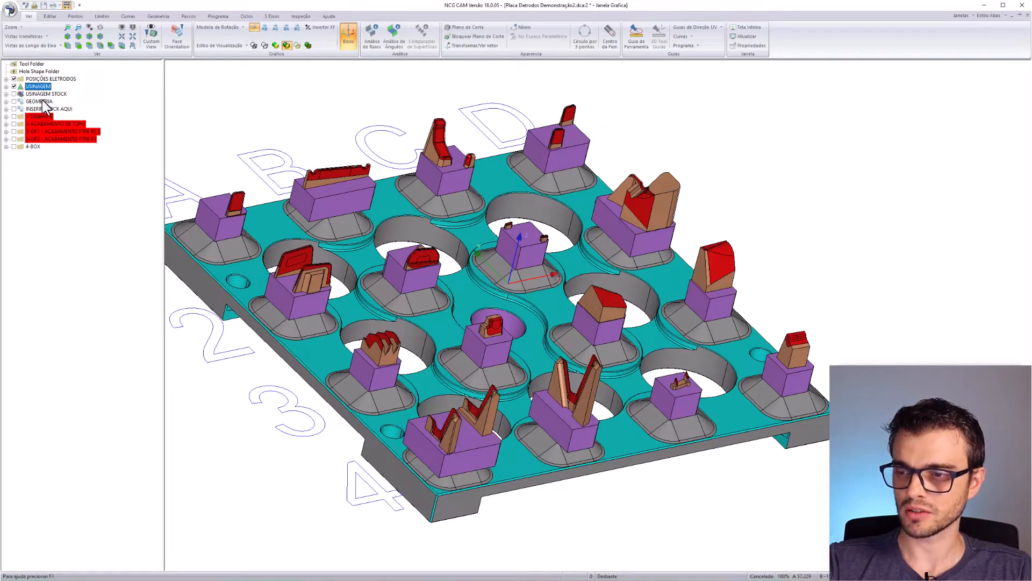
pyautogui.click(38, 101)
pyautogui.click(6, 101)
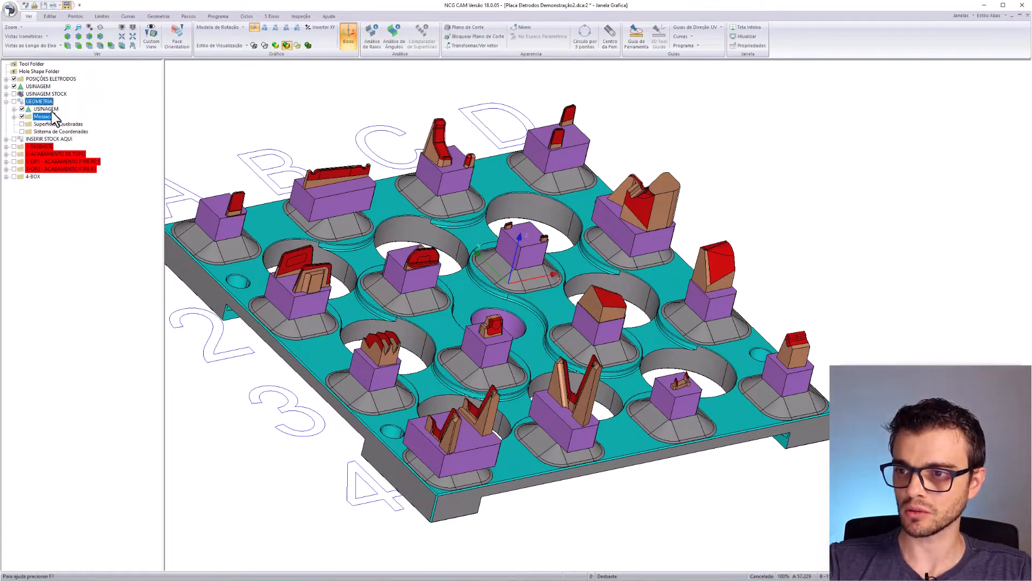
pyautogui.click(6, 101)
pyautogui.click(48, 109)
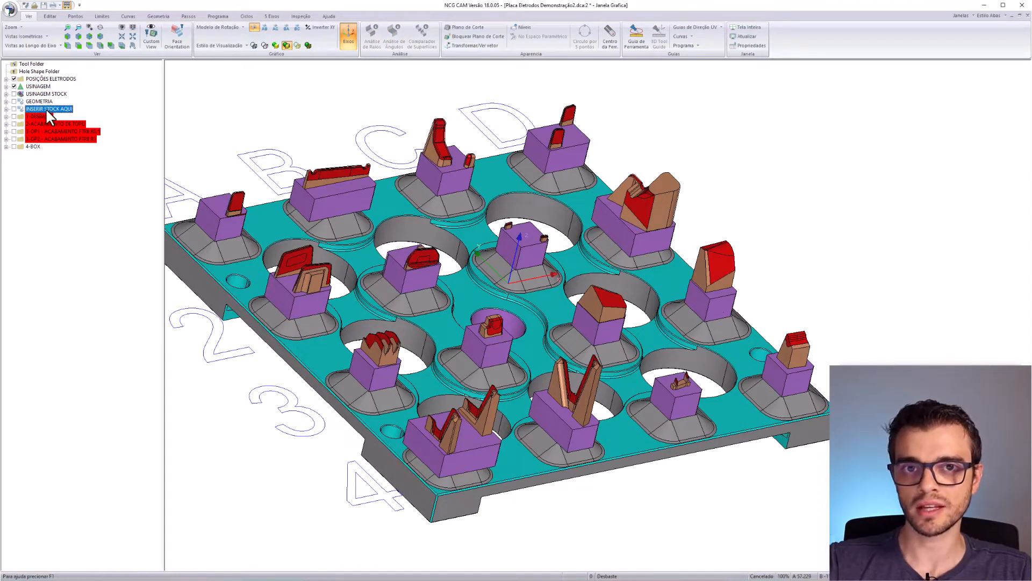
# - Show and hide the USINAGEM STOCK blocks, then bring up INSERIR STOCK AQUI's context menu
pyautogui.click(42, 94)
pyautogui.click(14, 94)
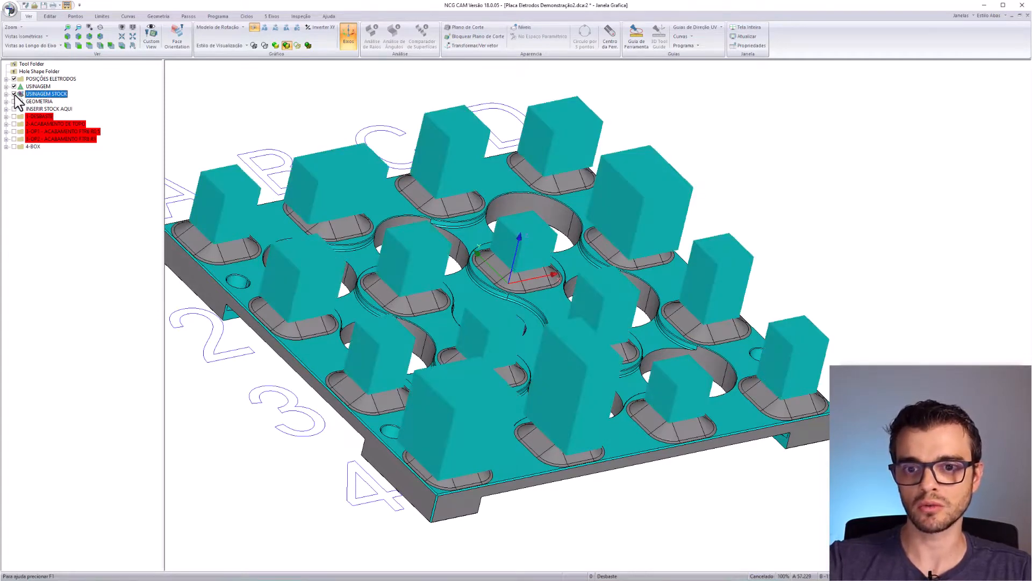
pyautogui.click(14, 93)
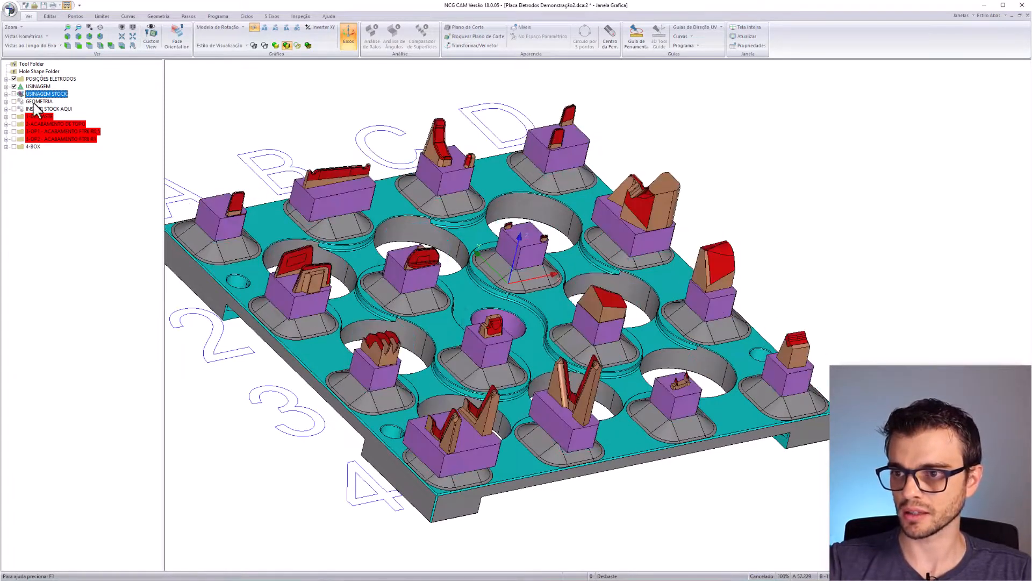
pyautogui.rightClick(54, 109)
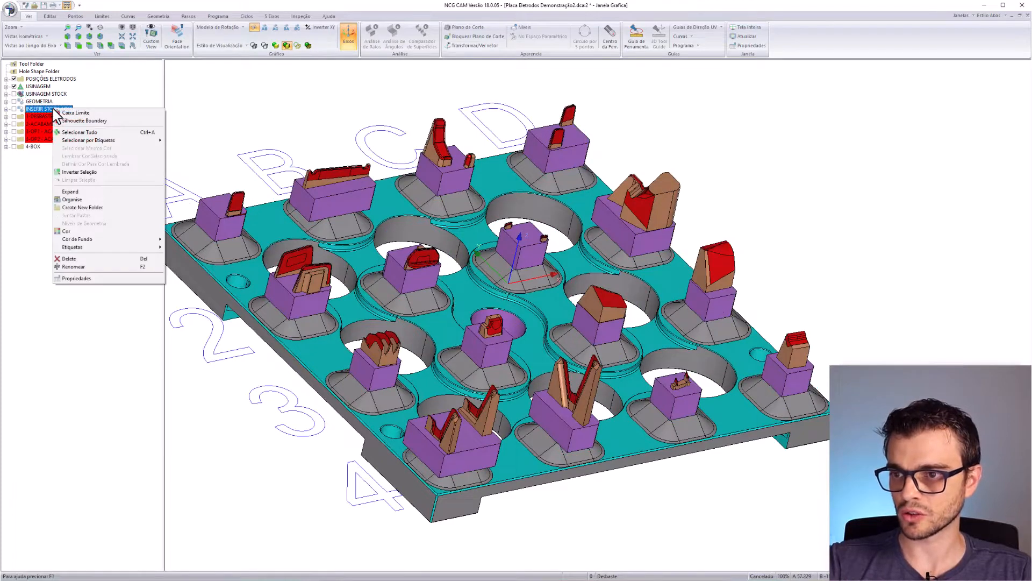
# - Set the stock model's Geometria input to USINAGEM STOCK, confirm, and expand INSERIR STOCK AQUI
pyautogui.click(81, 278)
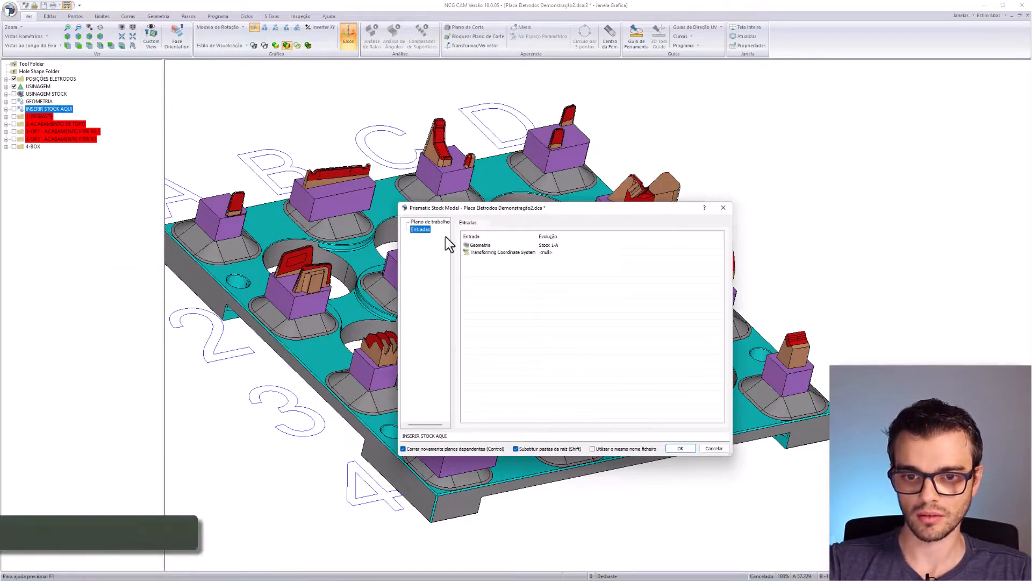
pyautogui.click(572, 245)
pyautogui.click(572, 245)
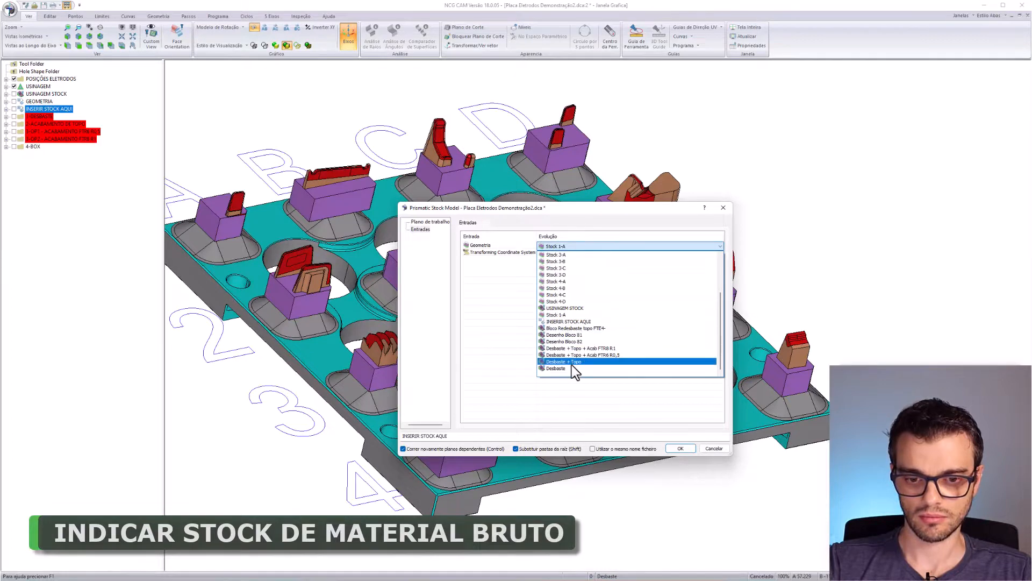
pyautogui.click(572, 308)
pyautogui.click(680, 448)
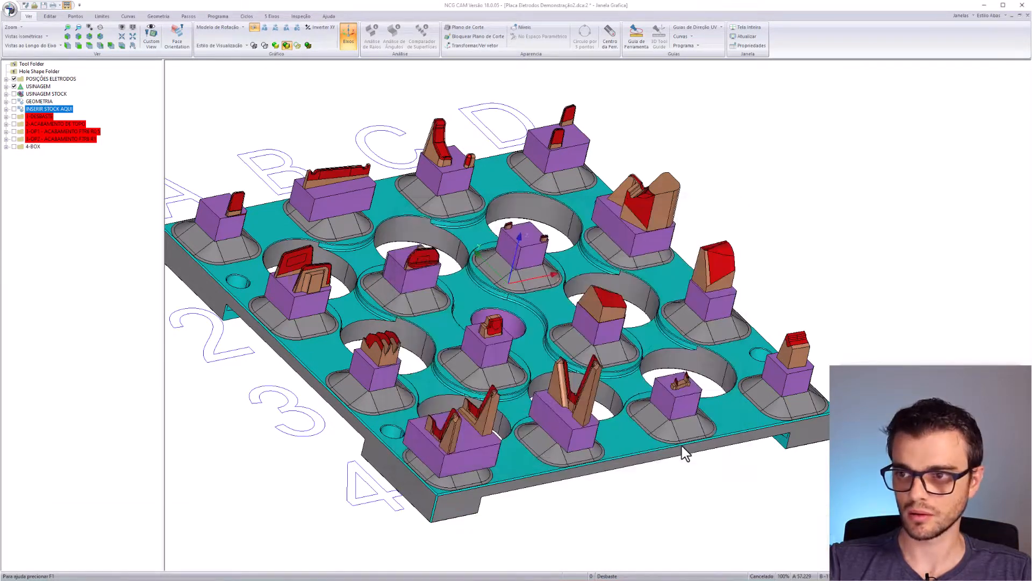
pyautogui.click(6, 109)
pyautogui.click(48, 109)
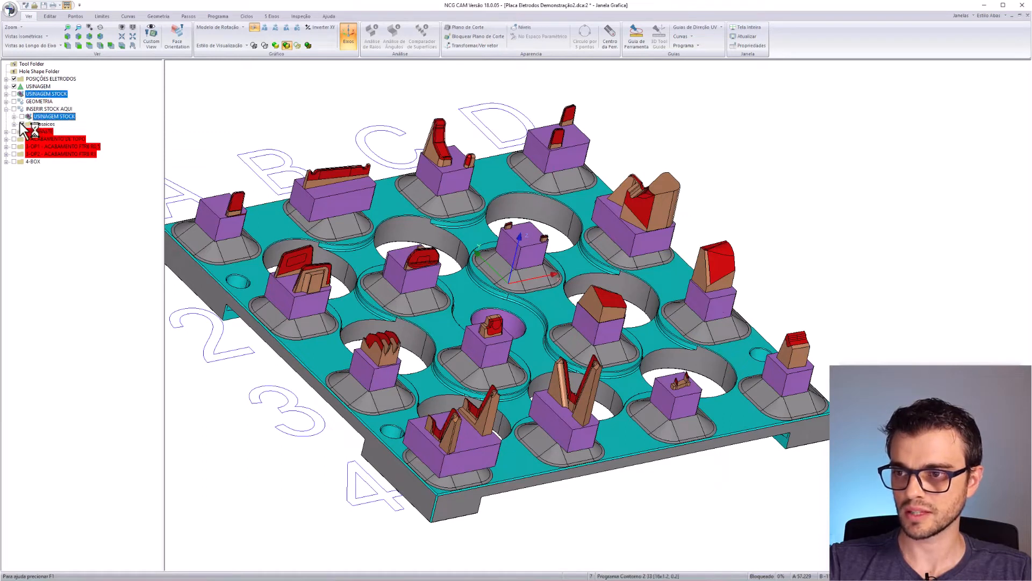
# - Preview the Rest Programa de Desbaste 8 toolpaths with the USINAGEM STOCK blocks, then hide them
pyautogui.click(6, 109)
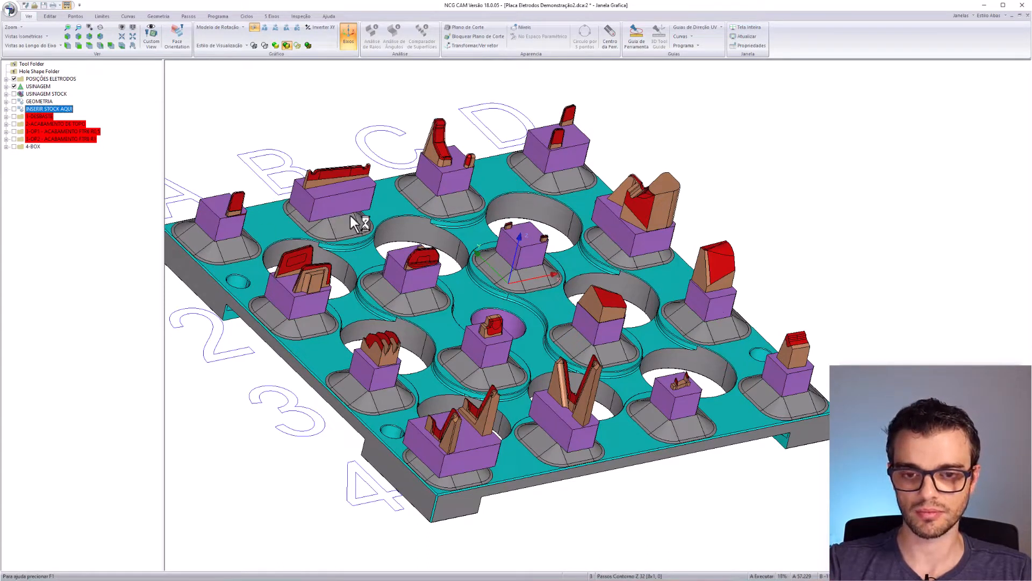
pyautogui.click(6, 116)
pyautogui.click(45, 124)
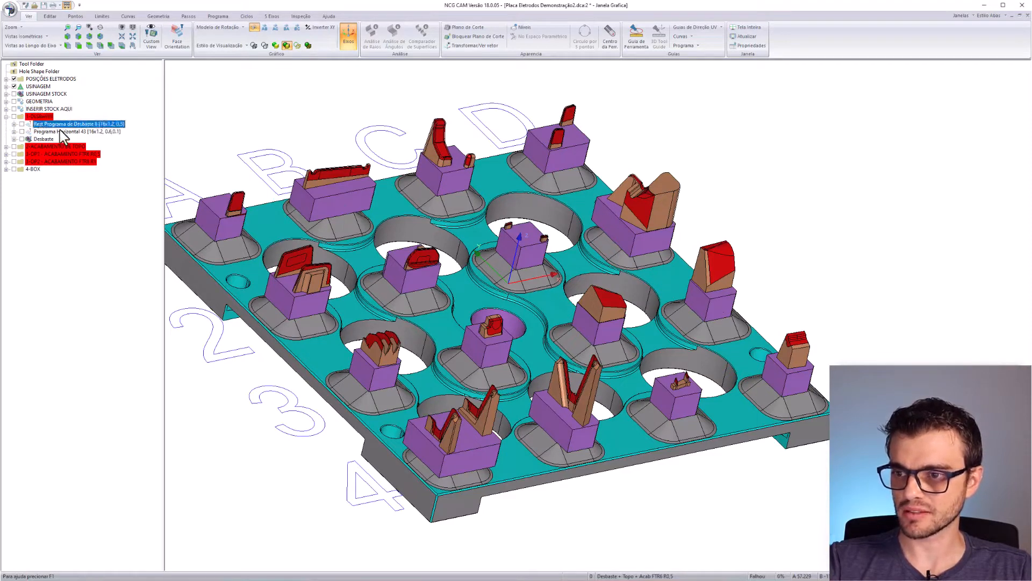
pyautogui.click(22, 124)
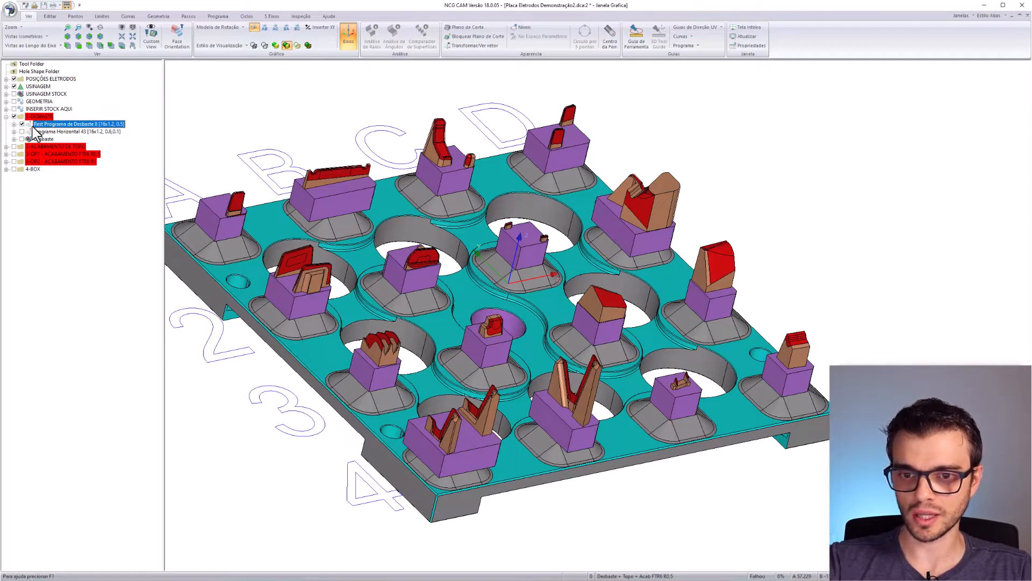
pyautogui.moveTo(515, 278); pyautogui.dragTo(323, 226, button='middle')
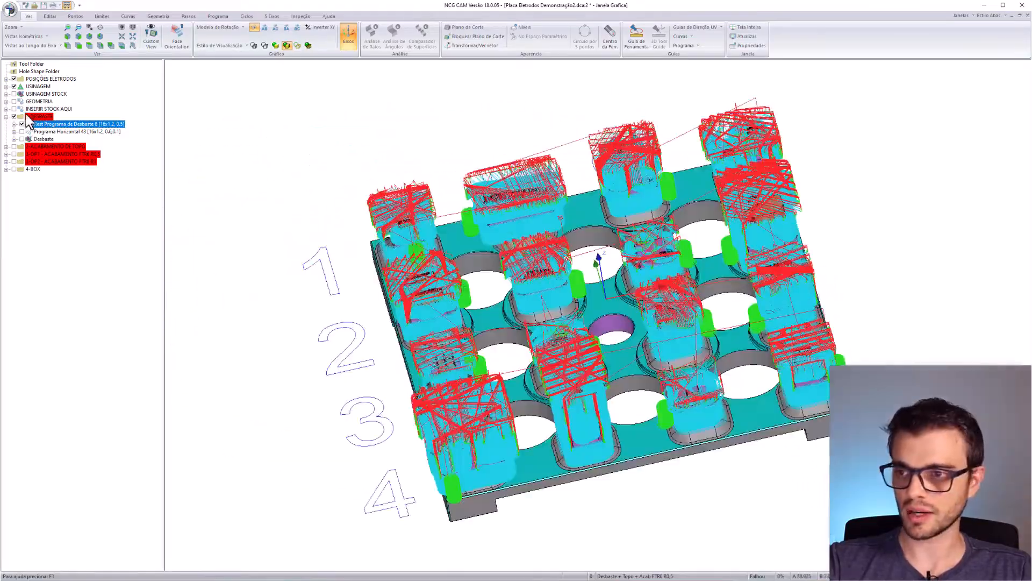
pyautogui.click(14, 94)
pyautogui.moveTo(500, 315); pyautogui.dragTo(552, 323, button='middle')
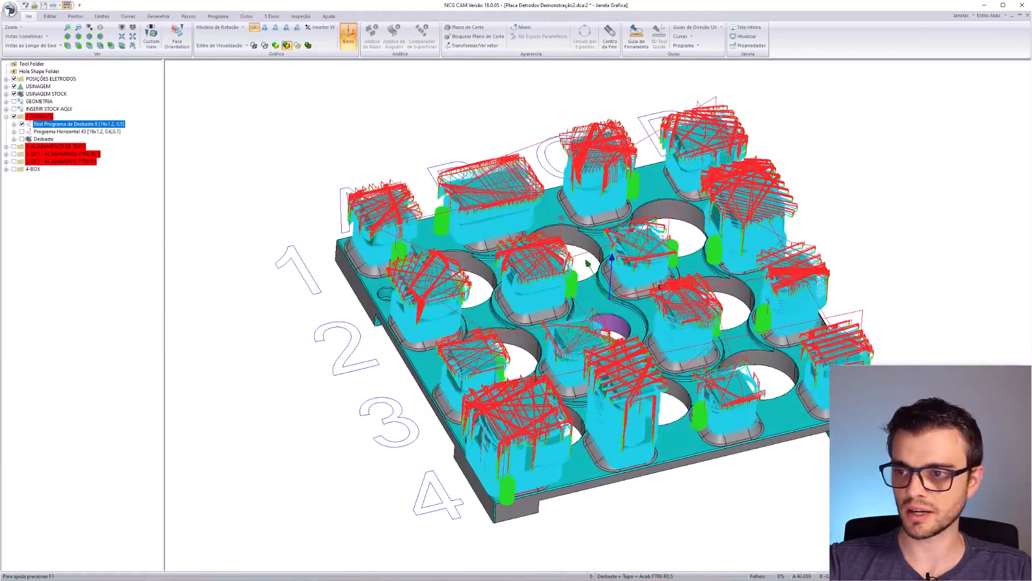
pyautogui.click(23, 125)
# - Preview the Programa Horizontal 43 toolpaths, select the Desbaste stock model, then hide the toolpaths
pyautogui.click(42, 133)
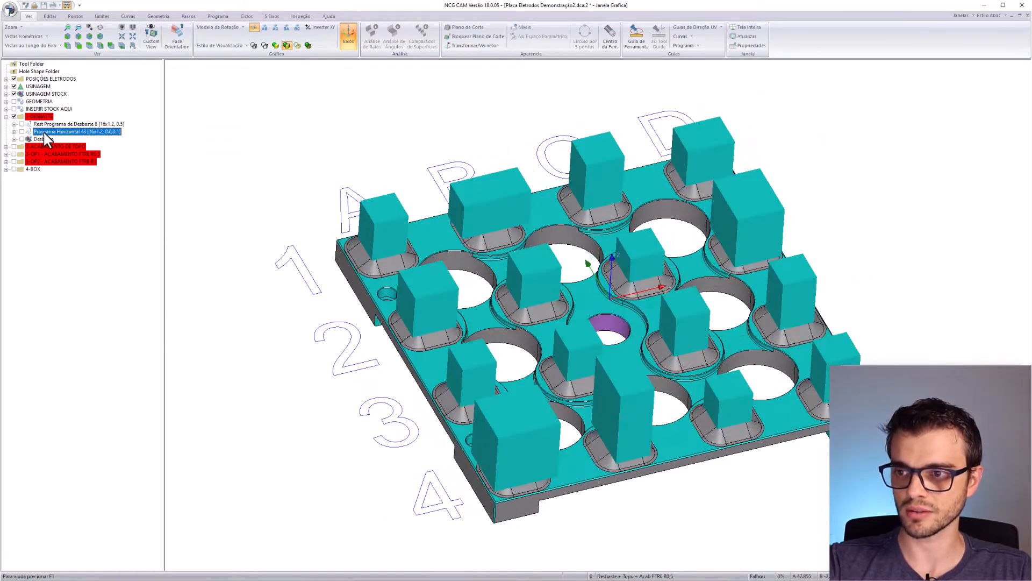
pyautogui.click(15, 94)
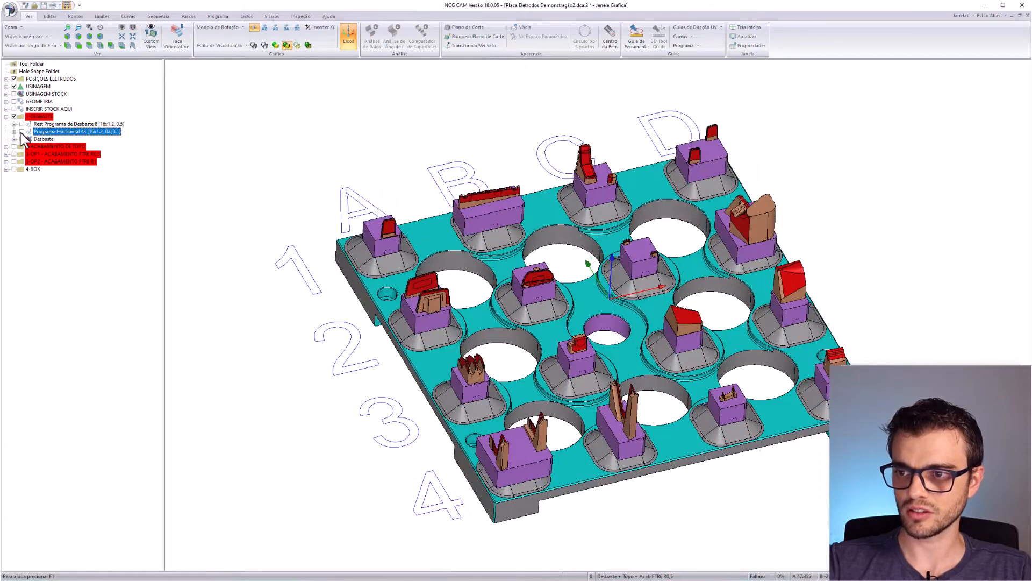
pyautogui.click(21, 132)
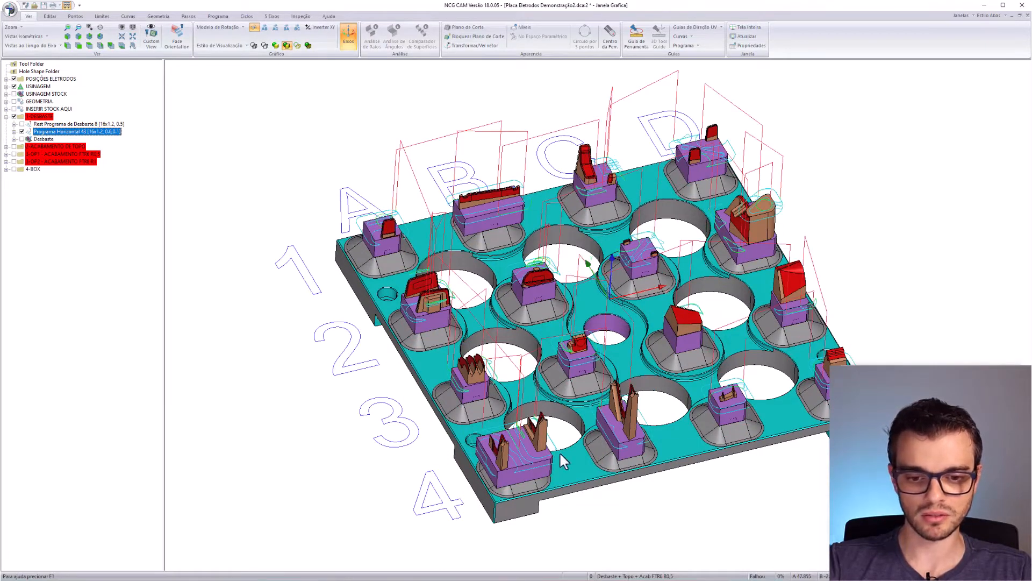
pyautogui.moveTo(767, 383); pyautogui.dragTo(523, 381, button='middle')
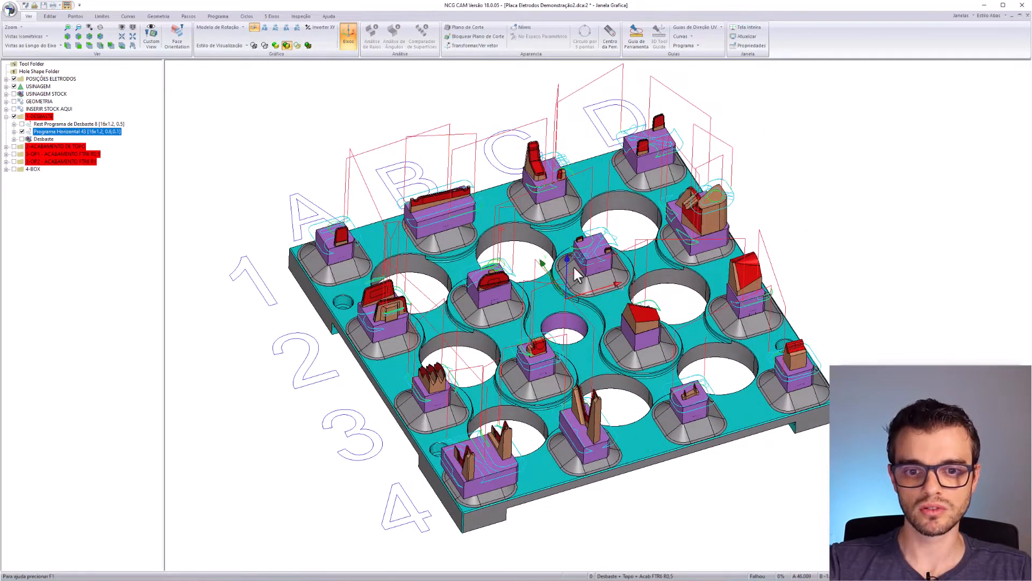
pyautogui.moveTo(525, 340); pyautogui.dragTo(565, 346, button='middle')
pyautogui.click(43, 139)
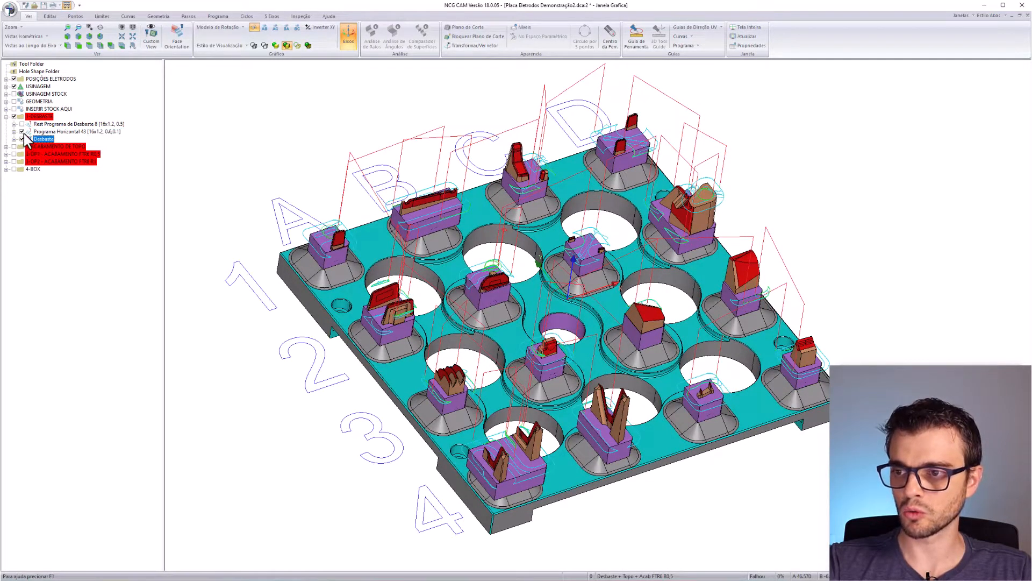
pyautogui.click(22, 132)
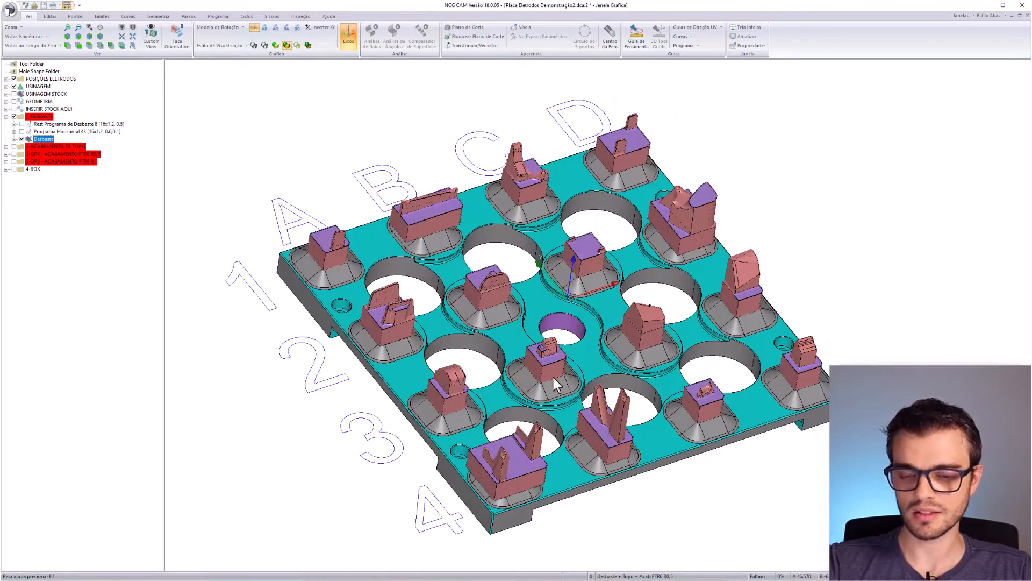
# - Inspect the Desbaste and Rest Programa de Desbaste 8 stock, then hide and collapse 1-DESBASTE
pyautogui.scroll(3, 594, 422)
pyautogui.moveTo(472, 476); pyautogui.dragTo(543, 412, button='middle')
pyautogui.keyDown('ctrl'); pyautogui.click(114, 125); pyautogui.keyUp('ctrl')
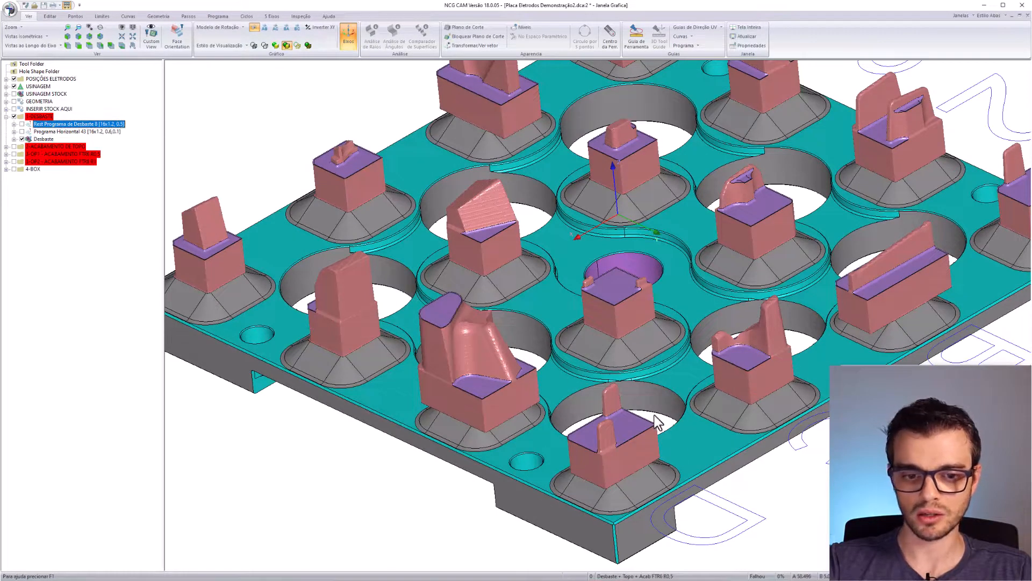
pyautogui.moveTo(656, 422); pyautogui.dragTo(611, 310, button='middle')
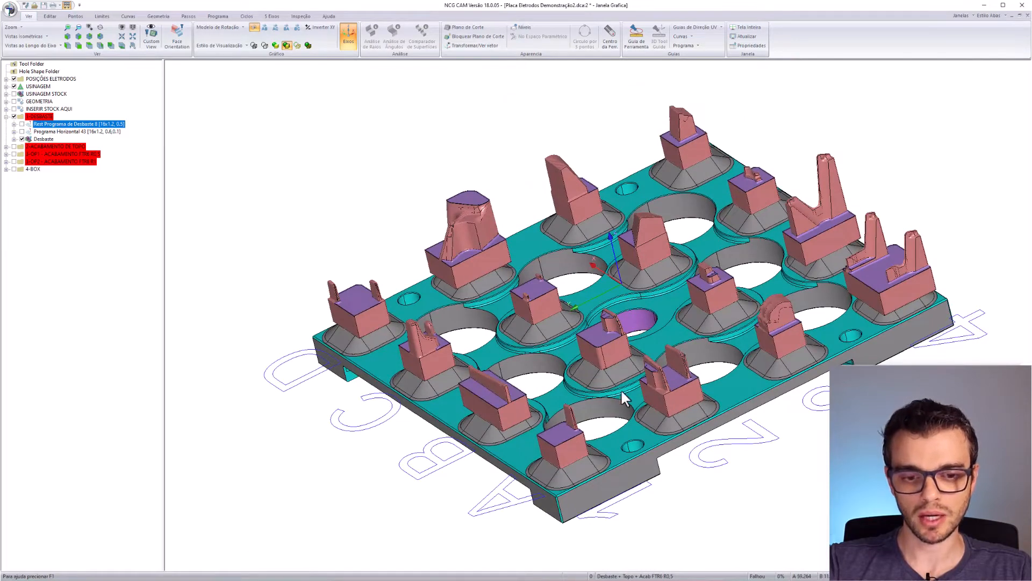
pyautogui.scroll(6, 540, 422)
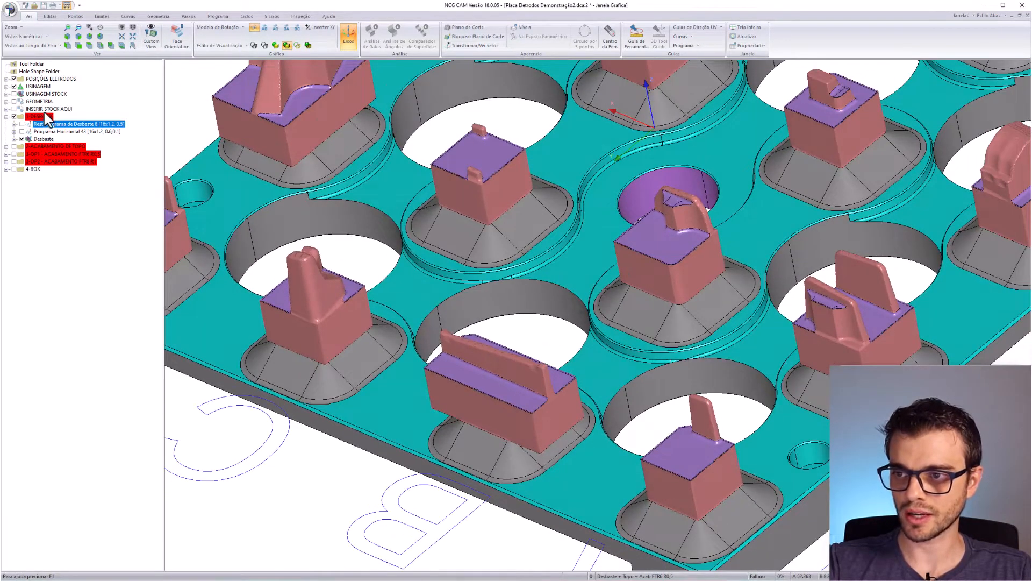
pyautogui.click(22, 118)
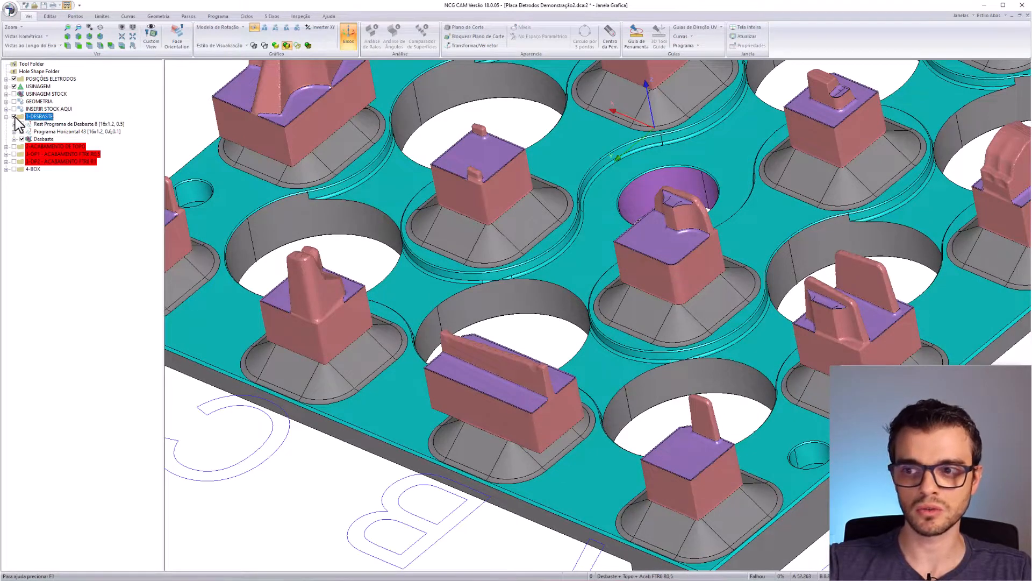
pyautogui.click(6, 117)
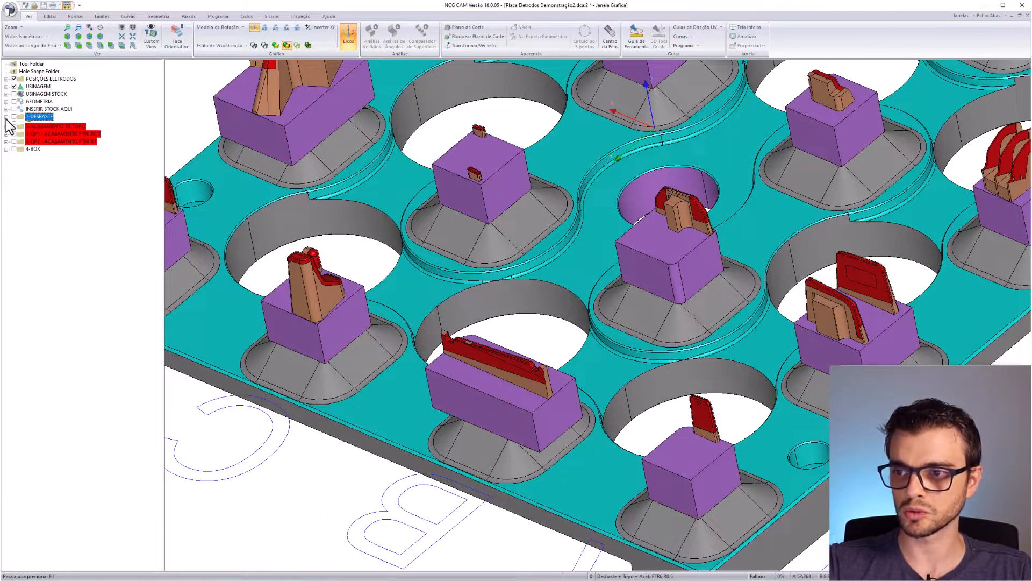
# - On the USINAGEM layer, pick the first electrode's rounded top corner, top face and corner strips
pyautogui.click(38, 86)
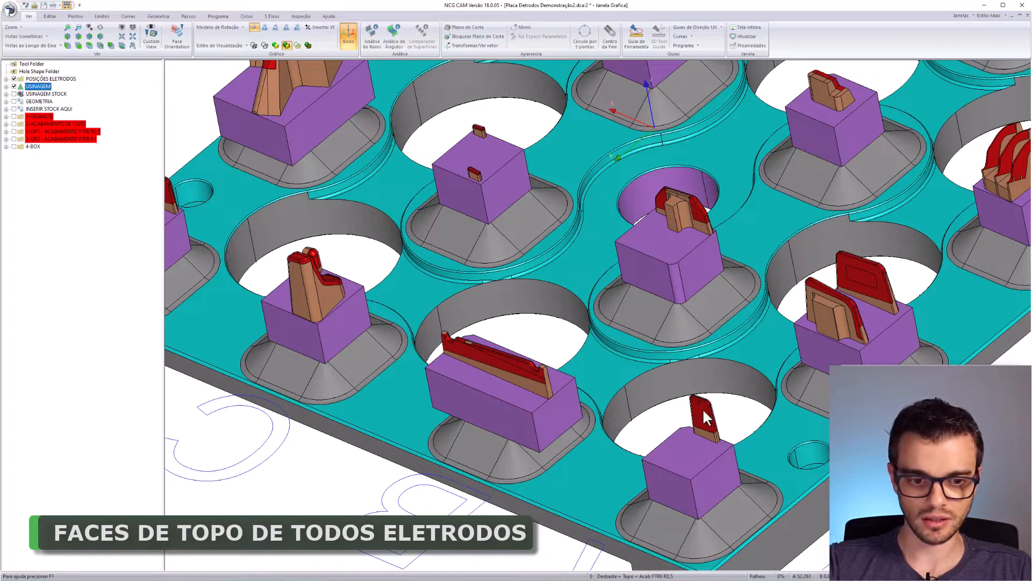
pyautogui.scroll(10, 702, 408)
pyautogui.click(633, 254)
pyautogui.click(595, 240)
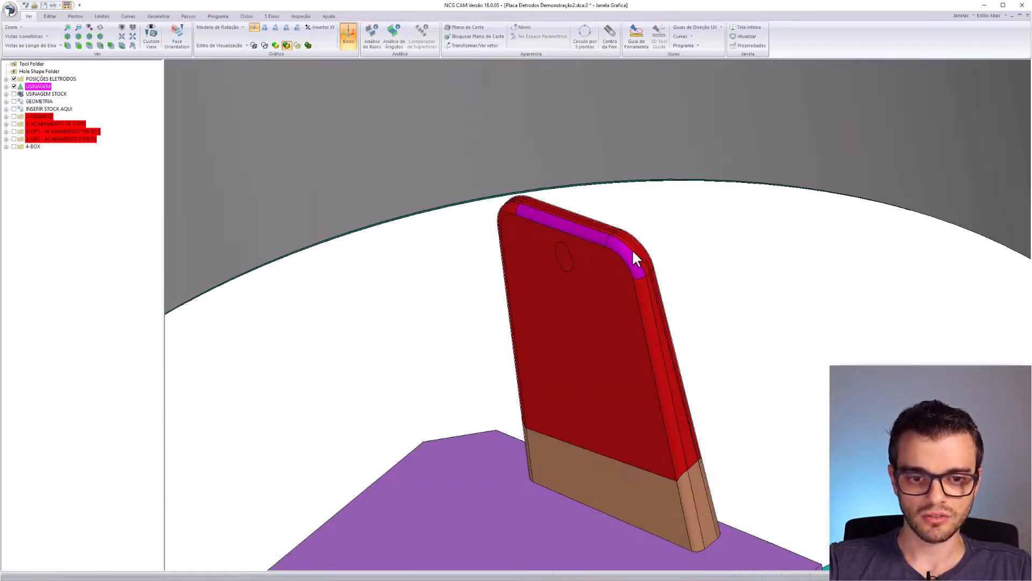
pyautogui.scroll(10, 614, 230)
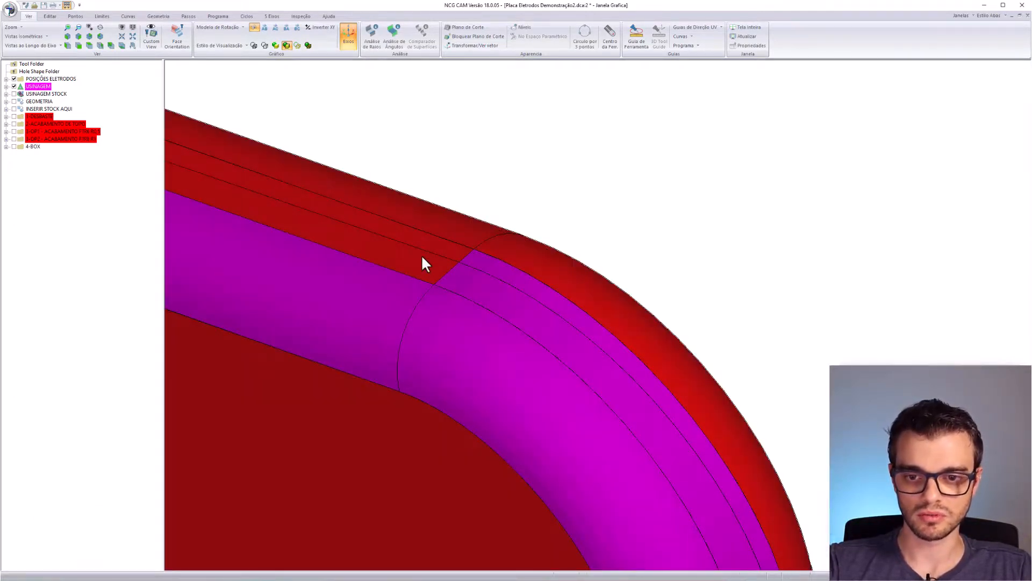
pyautogui.moveTo(422, 258); pyautogui.dragTo(719, 205, button='middle')
pyautogui.scroll(-10, 441, 317)
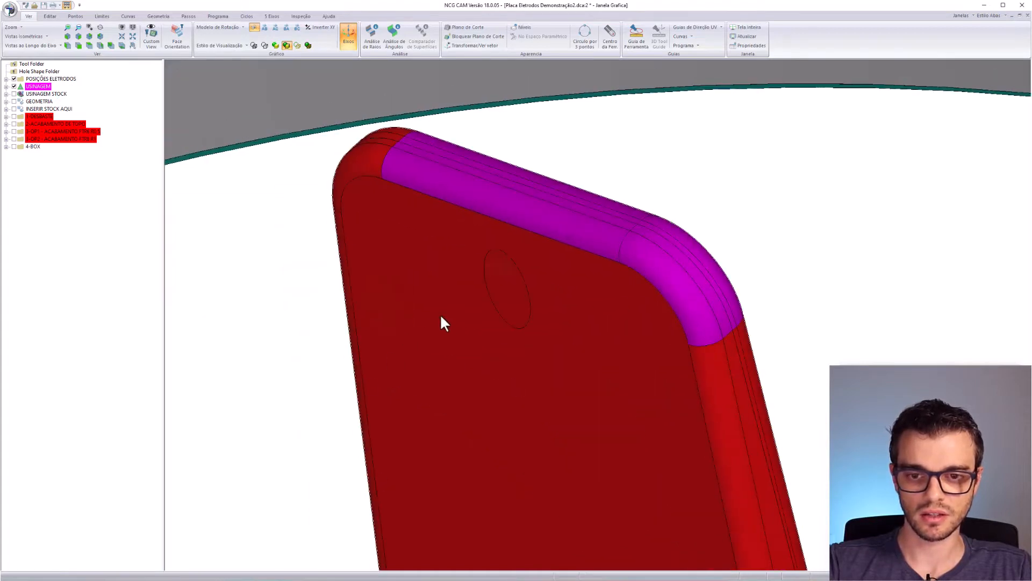
pyautogui.moveTo(440, 314); pyautogui.dragTo(414, 272, button='middle')
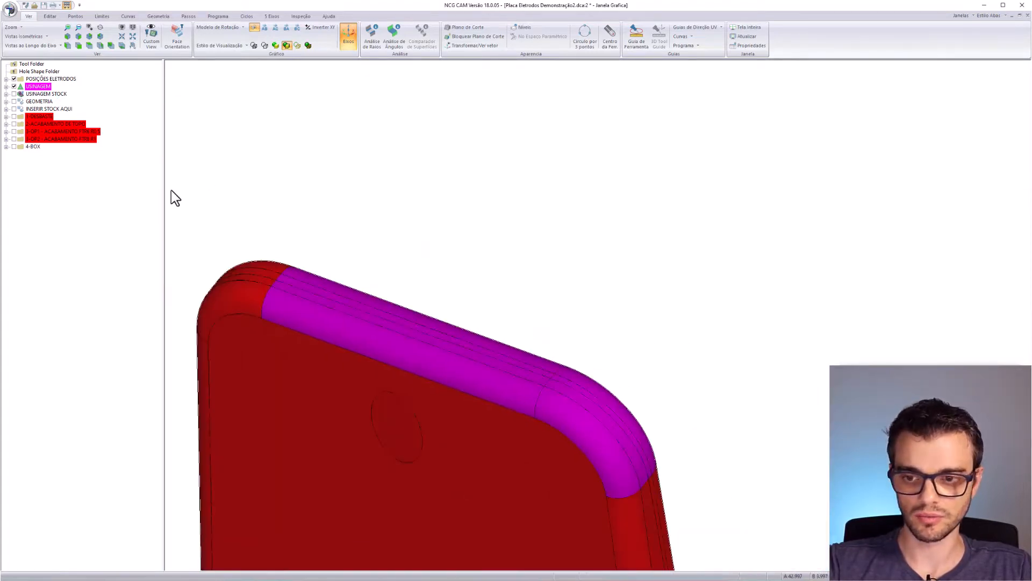
pyautogui.click(243, 304)
pyautogui.click(262, 272)
pyautogui.click(268, 263)
# - Add the long left electrode's top edge, fillet strips, corner fillet and two pocket fillets
pyautogui.scroll(-10, 268, 263)
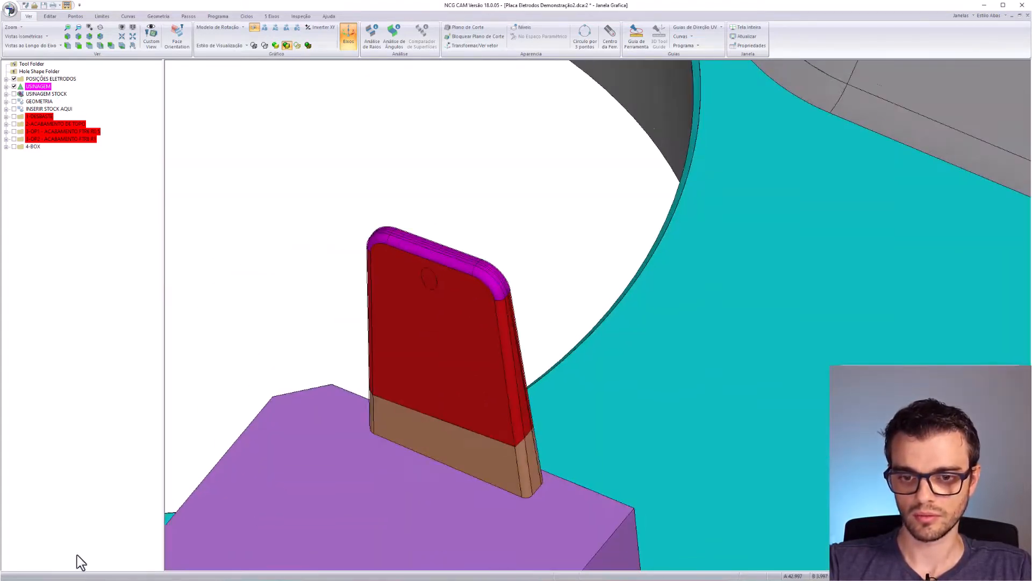
pyautogui.moveTo(279, 276); pyautogui.dragTo(287, 344, button='middle')
pyautogui.scroll(-2, 638, 329)
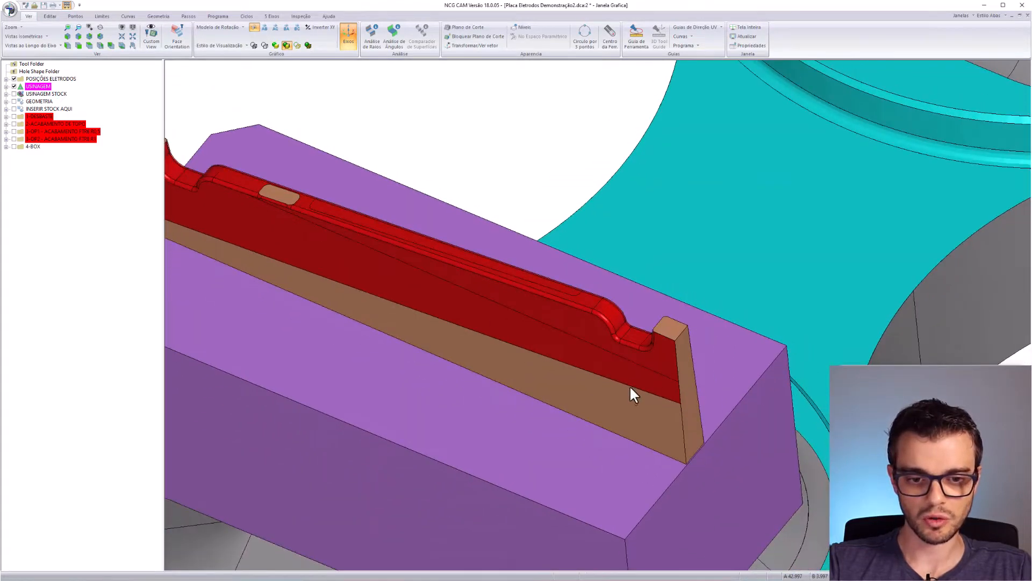
pyautogui.scroll(5, 630, 384)
pyautogui.moveTo(661, 218); pyautogui.dragTo(644, 250, button='right')
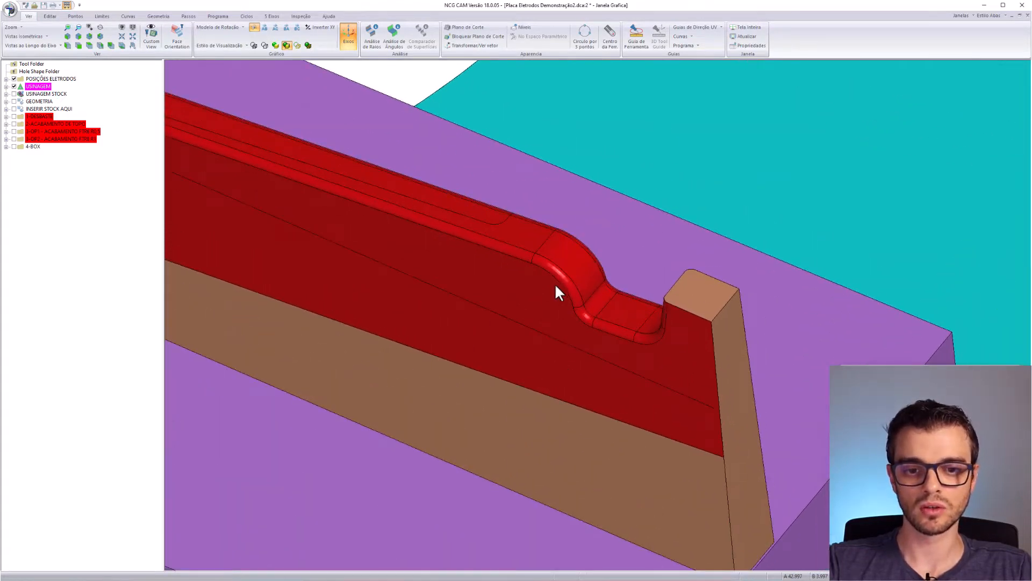
pyautogui.click(516, 247)
pyautogui.click(478, 217)
pyautogui.click(504, 210)
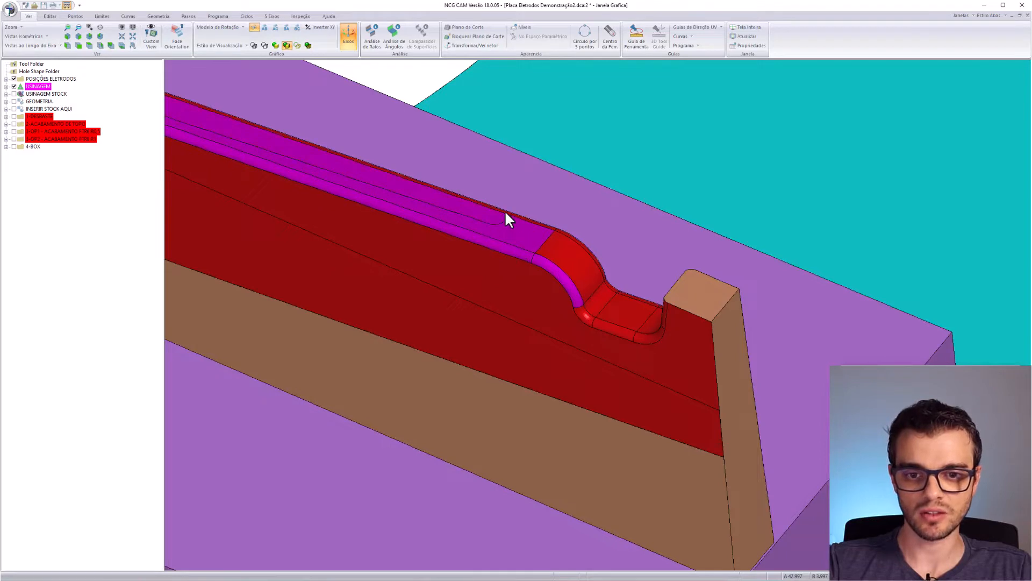
pyautogui.click(578, 241)
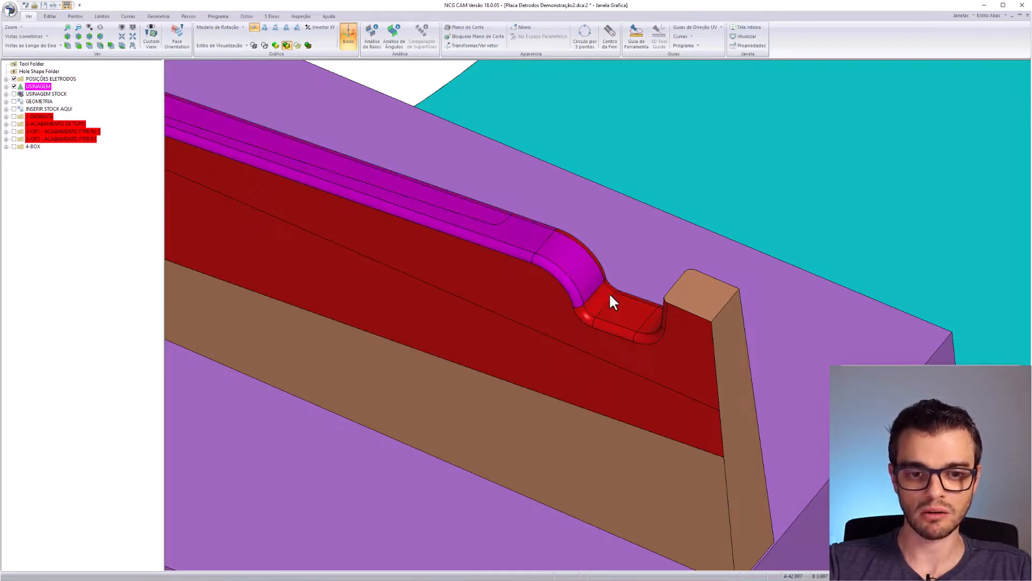
pyautogui.click(592, 314)
pyautogui.click(602, 312)
# - Add the four pocket faces at the long electrode's end to the selection
pyautogui.moveTo(667, 309); pyautogui.dragTo(650, 368, button='middle')
pyautogui.click(529, 428)
pyautogui.click(408, 414)
pyautogui.click(533, 377)
pyautogui.click(484, 273)
# - Add block faces, fillet strips, a top face, a pocket face and two end faces
pyautogui.click(590, 320)
pyautogui.click(699, 236)
pyautogui.scroll(-5, 537, 269)
pyautogui.moveTo(376, 178); pyautogui.dragTo(502, 273, button='middle')
pyautogui.click(502, 273)
pyautogui.click(365, 282)
pyautogui.click(497, 300)
pyautogui.click(583, 231)
pyautogui.scroll(-4, 583, 232)
pyautogui.click(399, 287)
pyautogui.click(352, 245)
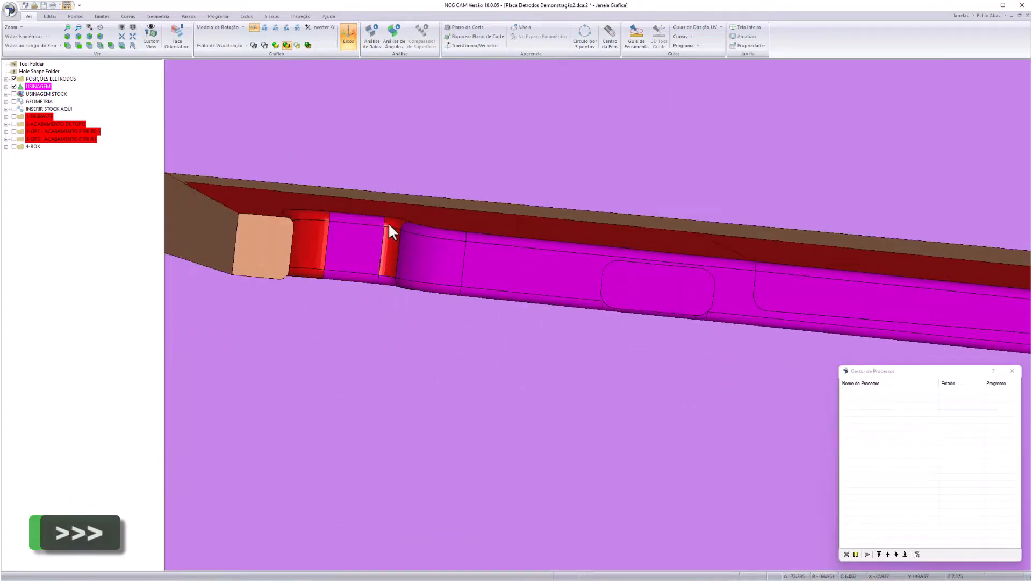
pyautogui.click(388, 223)
pyautogui.click(308, 245)
pyautogui.click(263, 245)
# - From the electrode's other side, add its lower end face and flat middle top face
pyautogui.moveTo(409, 321); pyautogui.dragTo(627, 384, button='middle')
pyautogui.scroll(-6, 480, 318)
pyautogui.scroll(6, 419, 379)
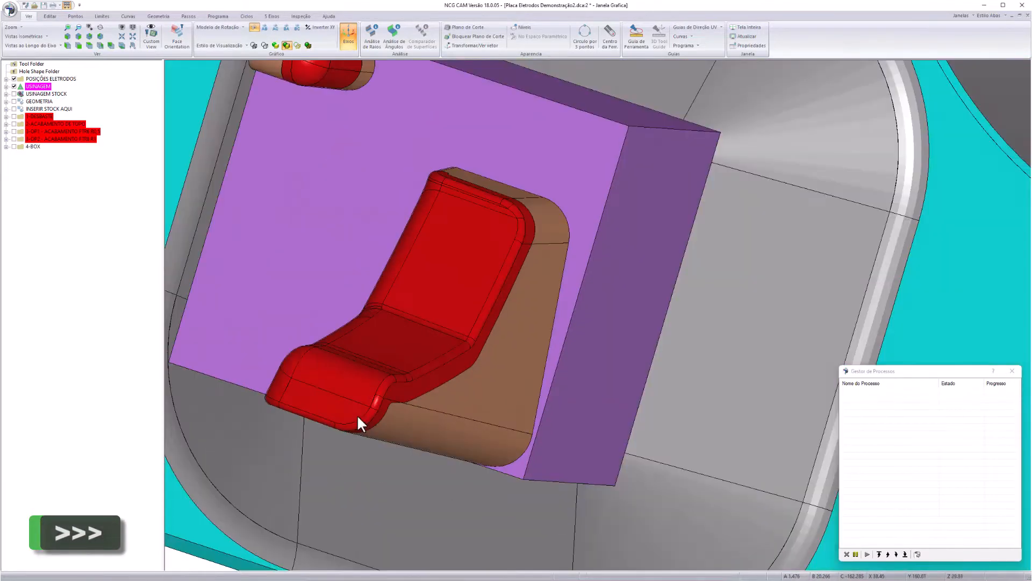
pyautogui.click(323, 411)
pyautogui.scroll(5, 496, 357)
pyautogui.click(278, 182)
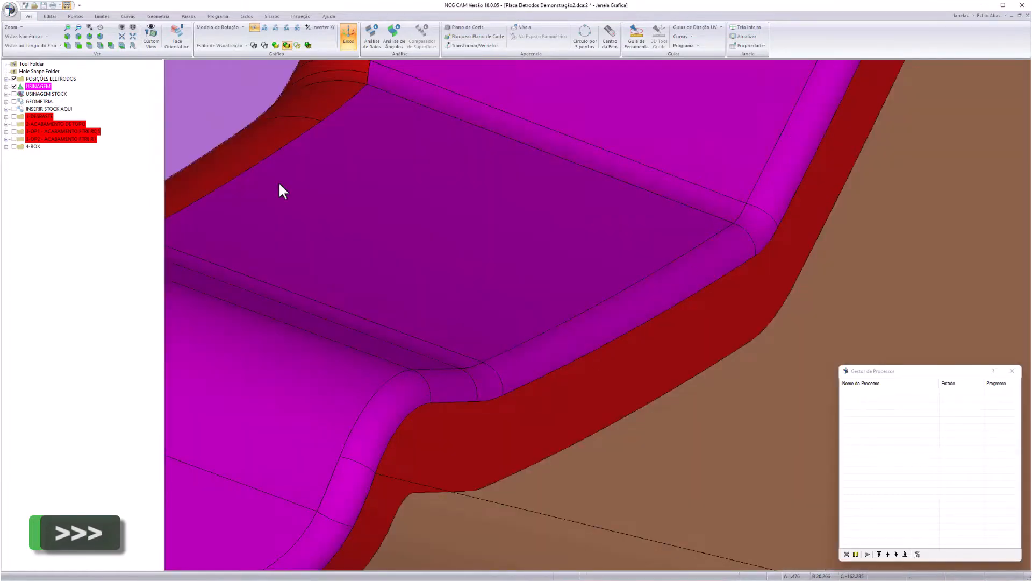
pyautogui.scroll(2, 372, 70)
pyautogui.scroll(-5, 372, 70)
# - Add the pocket's corner fillet, two side fillet faces and the small pocket's faces
pyautogui.moveTo(516, 161); pyautogui.dragTo(663, 175, button='middle')
pyautogui.scroll(-3, 662, 175)
pyautogui.scroll(3, 705, 86)
pyautogui.click(529, 146)
pyautogui.click(645, 96)
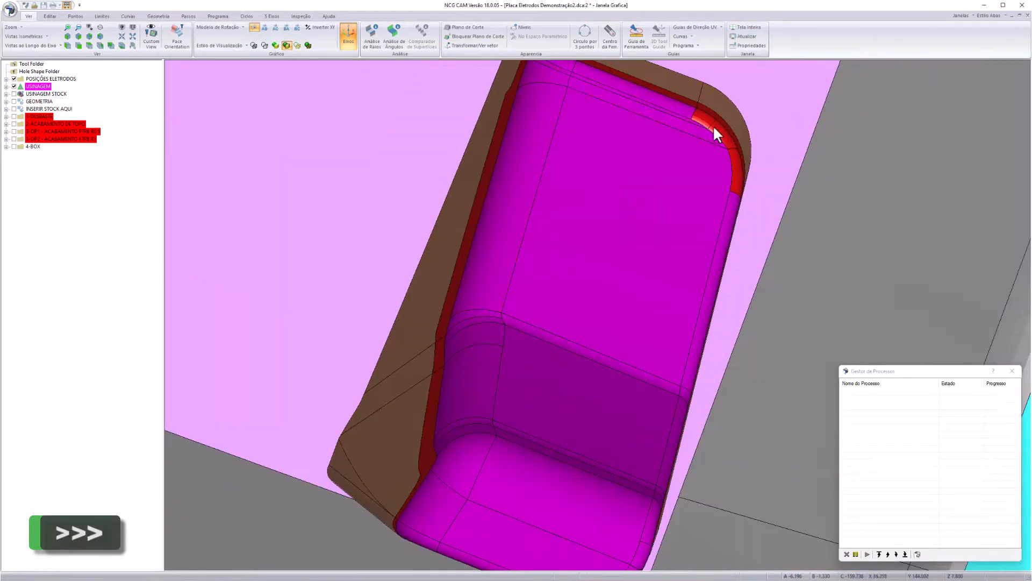
pyautogui.click(735, 167)
pyautogui.scroll(-5, 741, 183)
pyautogui.scroll(6, 778, 239)
pyautogui.click(516, 285)
# - Add the next pockets' fillets and faces to the selection
pyautogui.scroll(-6, 504, 277)
pyautogui.scroll(6, 583, 330)
pyautogui.click(626, 336)
pyautogui.click(548, 268)
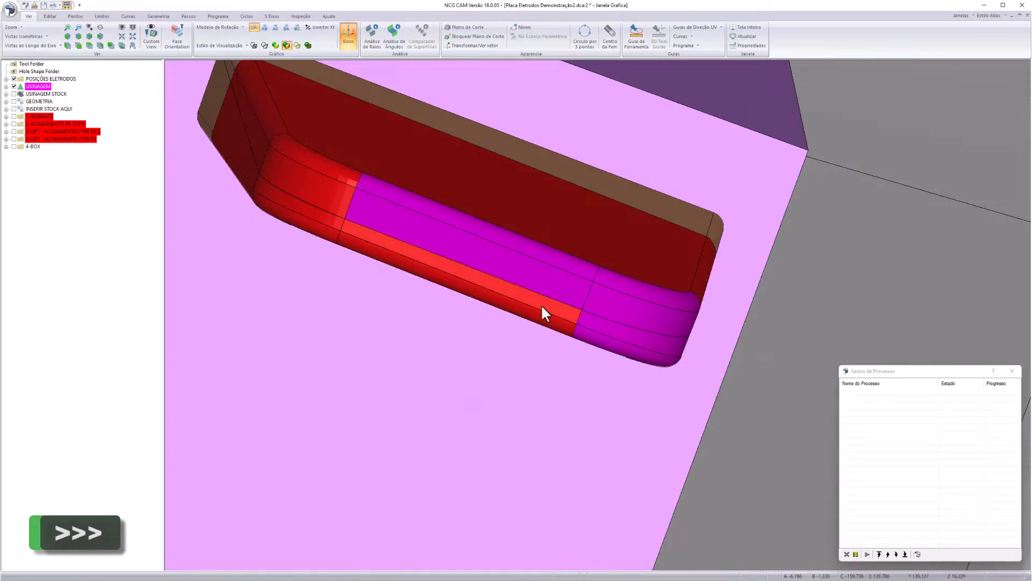
pyautogui.click(500, 296)
pyautogui.click(301, 175)
pyautogui.scroll(-5, 578, 153)
pyautogui.scroll(5, 651, 380)
pyautogui.click(658, 392)
pyautogui.click(651, 380)
pyautogui.click(350, 207)
pyautogui.scroll(-6, 719, 155)
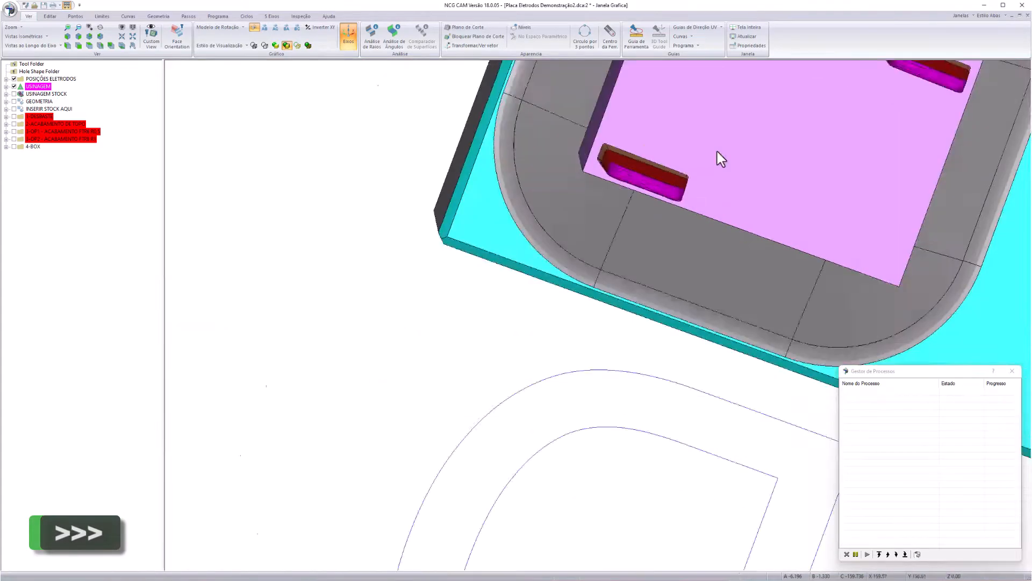
# - On another electrode, add its top face, wall faces and all pocket fillets
pyautogui.moveTo(719, 156); pyautogui.dragTo(460, 317, button='middle')
pyautogui.scroll(4, 459, 317)
pyautogui.scroll(-4, 460, 317)
pyautogui.scroll(5, 425, 199)
pyautogui.click(537, 215)
pyautogui.click(570, 269)
pyautogui.click(591, 307)
pyautogui.click(699, 261)
pyautogui.click(645, 352)
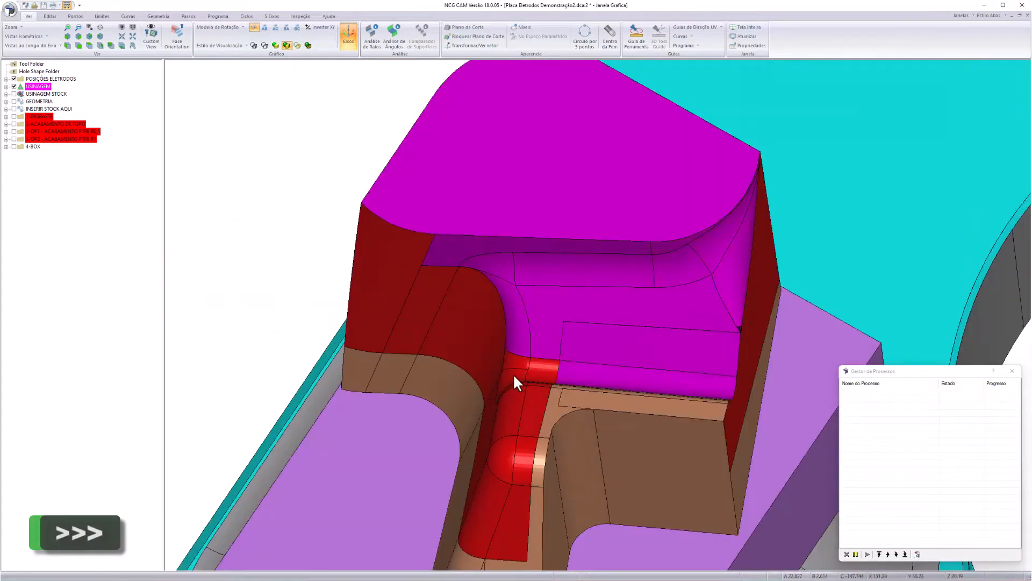
pyautogui.click(519, 408)
pyautogui.click(509, 462)
pyautogui.moveTo(541, 392); pyautogui.dragTo(788, 295, button='middle')
pyautogui.scroll(5, 606, 318)
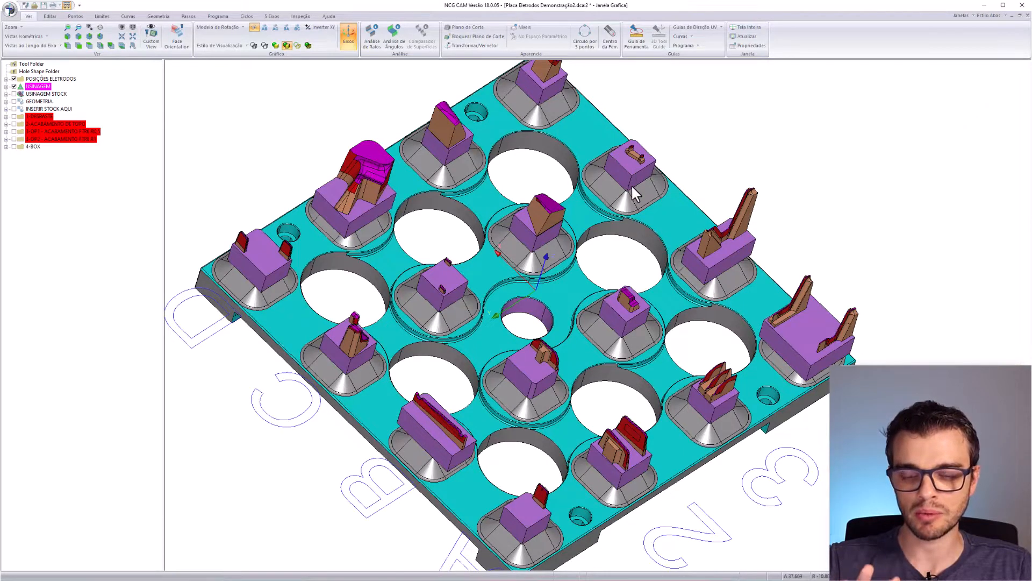
# - Turn the picked faces into a new Superfícies Trianguladas 131Editados geometry group
pyautogui.rightClick(452, 292)
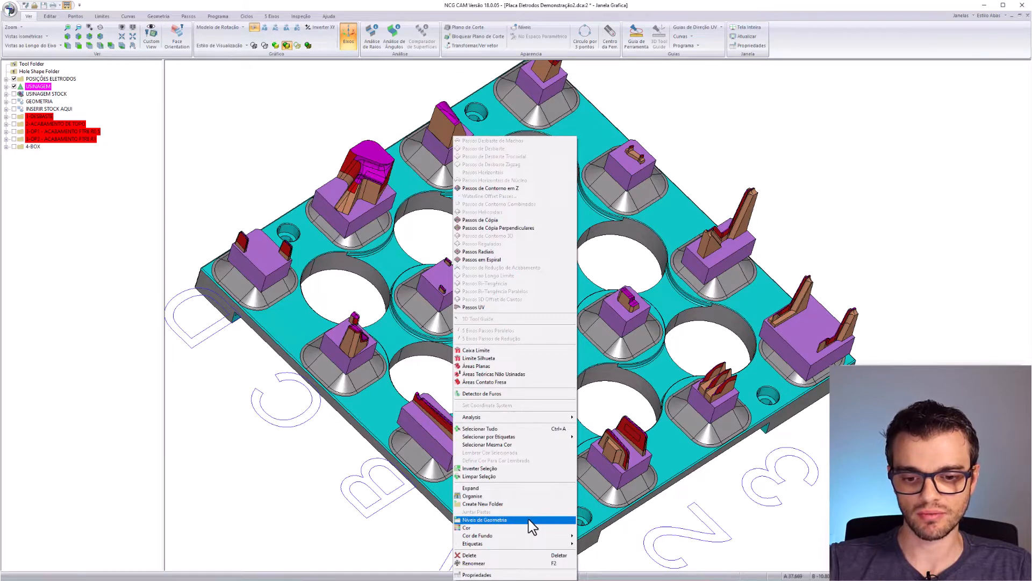
pyautogui.click(493, 518)
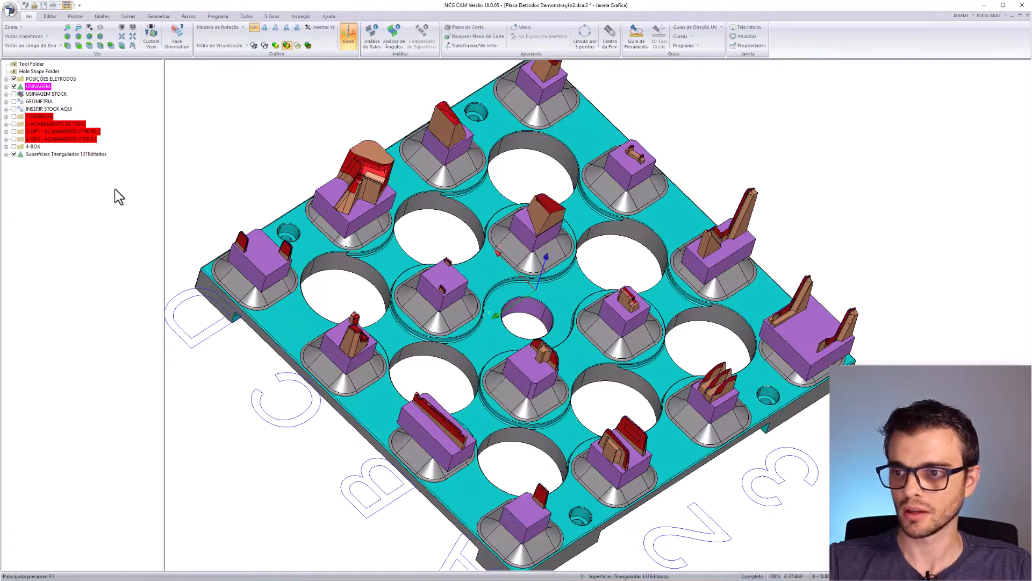
pyautogui.click(73, 155)
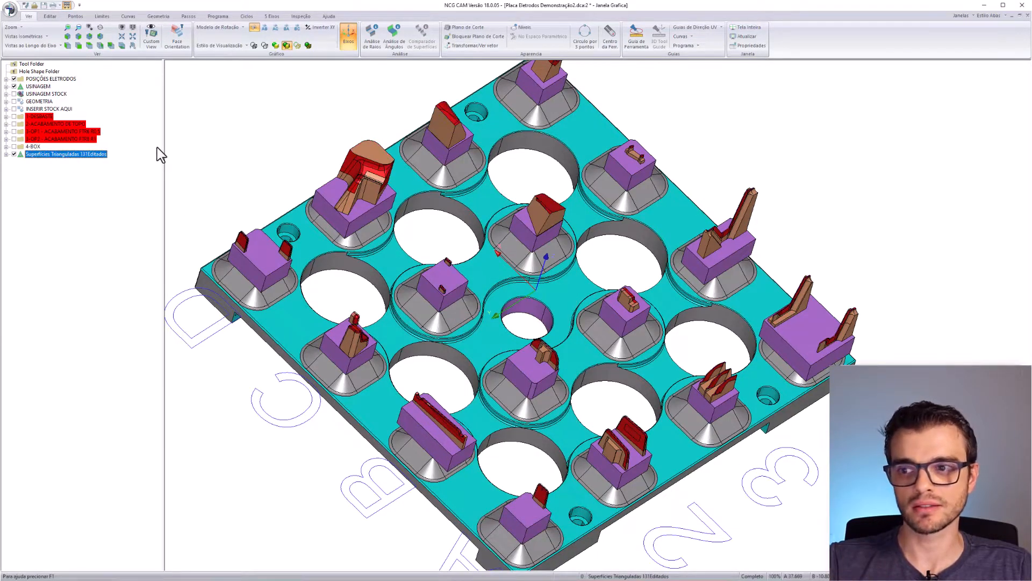
# - Set INSERIR AQUI FACES DO TOPO's geometry input to Superfícies Trianguladas 131Editados and recalculate
pyautogui.click(14, 124)
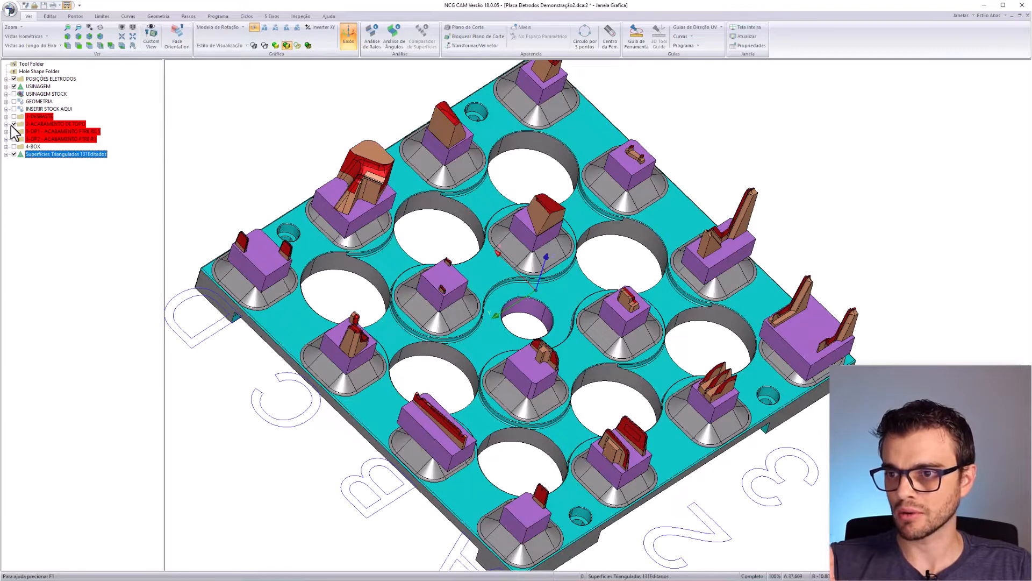
pyautogui.click(6, 124)
pyautogui.click(69, 133)
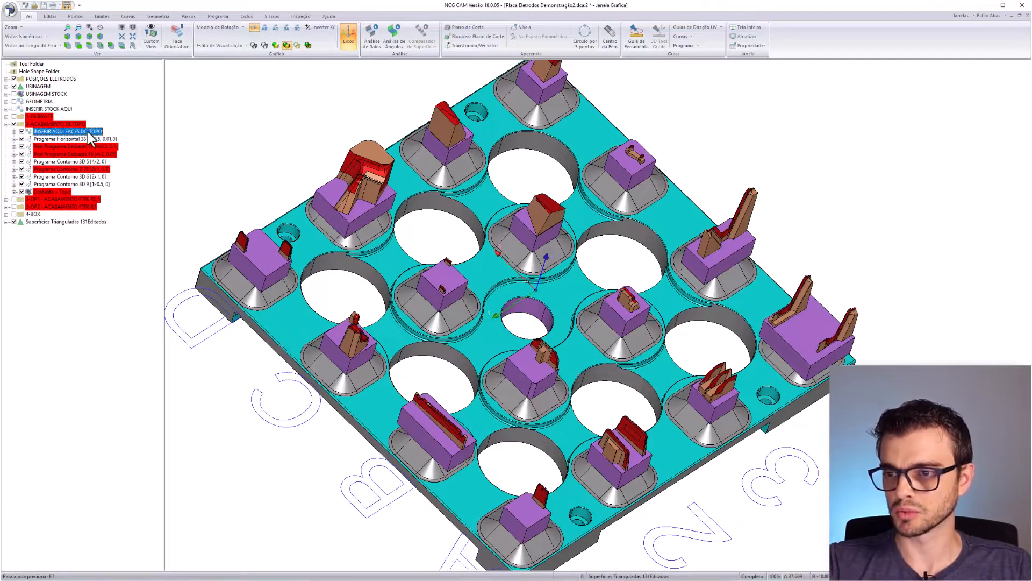
pyautogui.rightClick(89, 134)
pyautogui.click(140, 570)
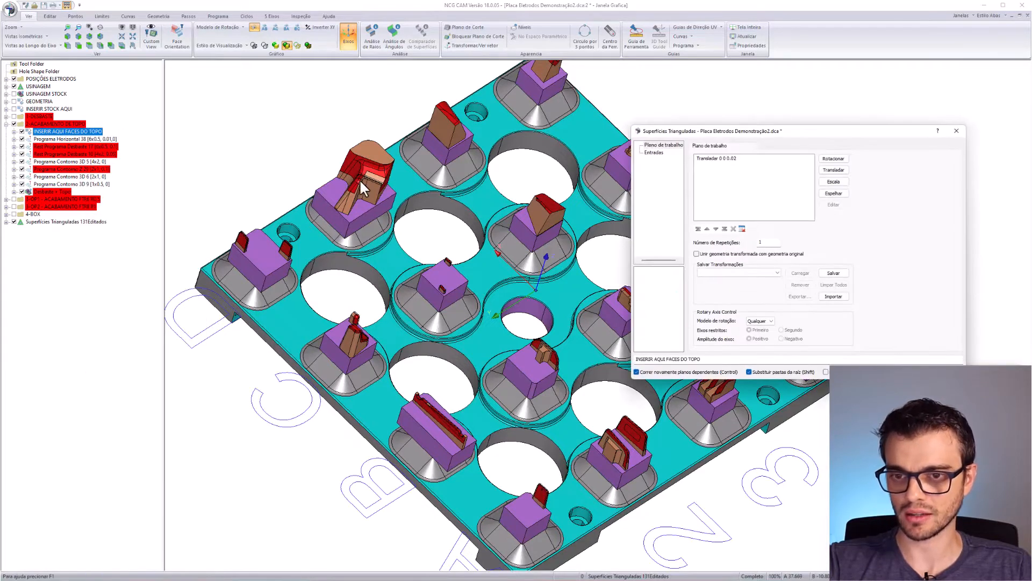
pyautogui.click(654, 152)
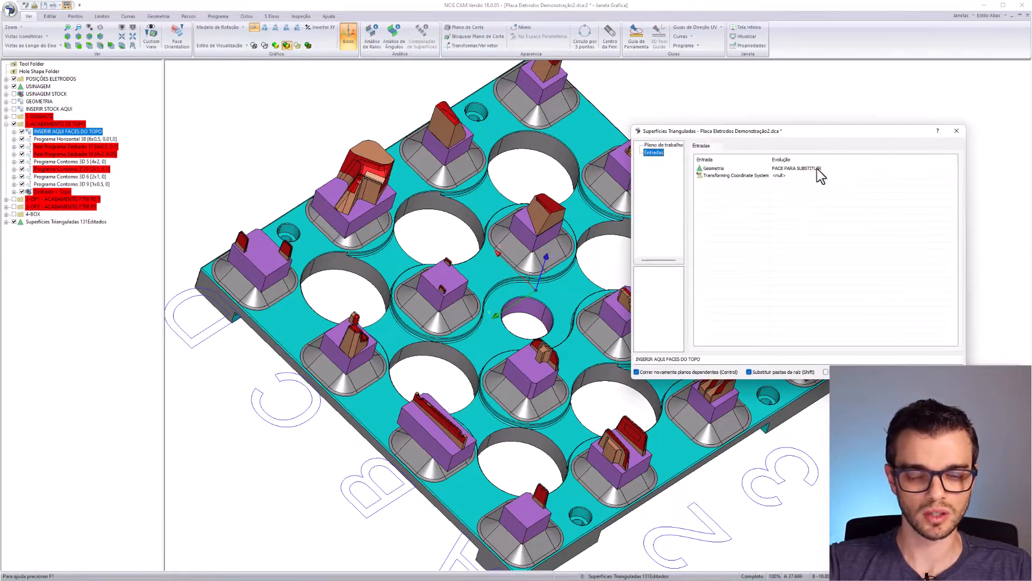
pyautogui.click(821, 169)
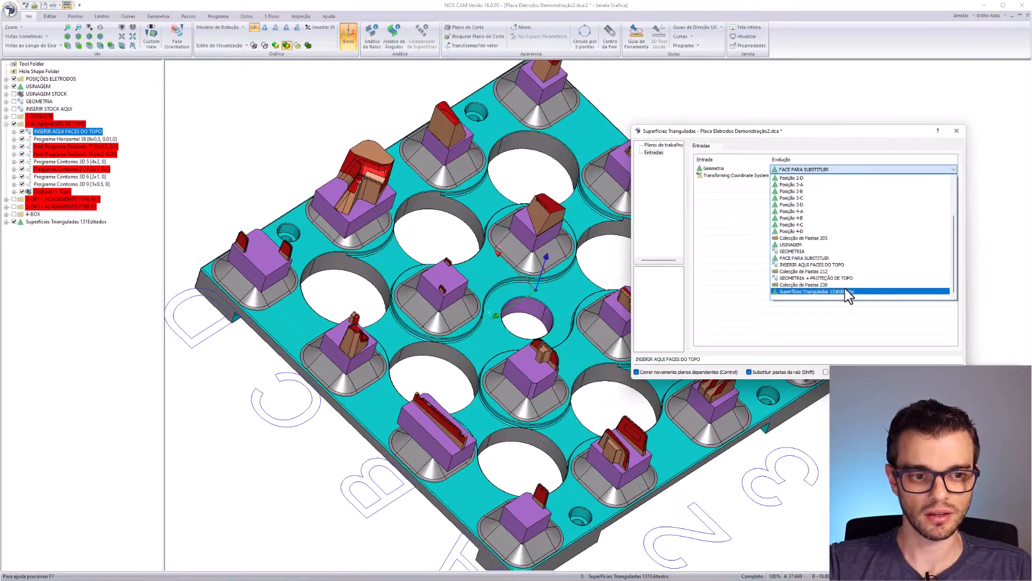
pyautogui.click(820, 293)
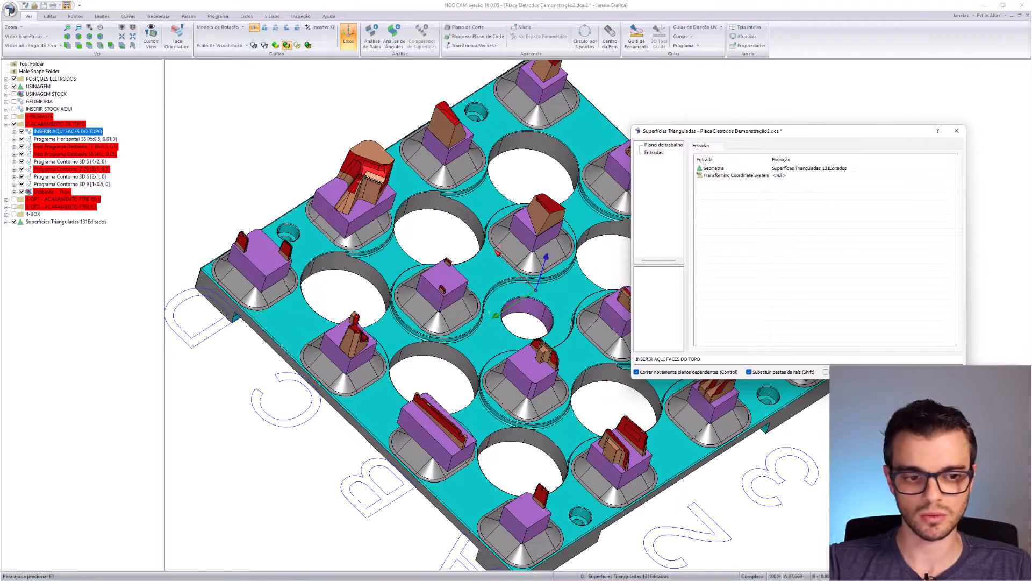
pyautogui.click(911, 372)
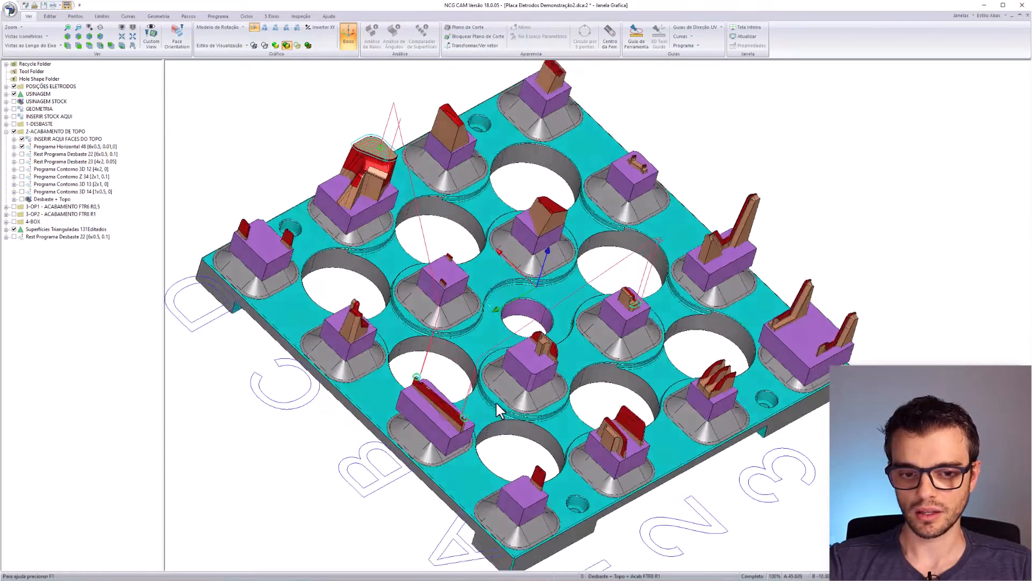
# - Orbit and pan around the plate to inspect the toolpaths on the back and right-hand electrodes
pyautogui.moveTo(618, 355); pyautogui.dragTo(547, 405, button='middle')
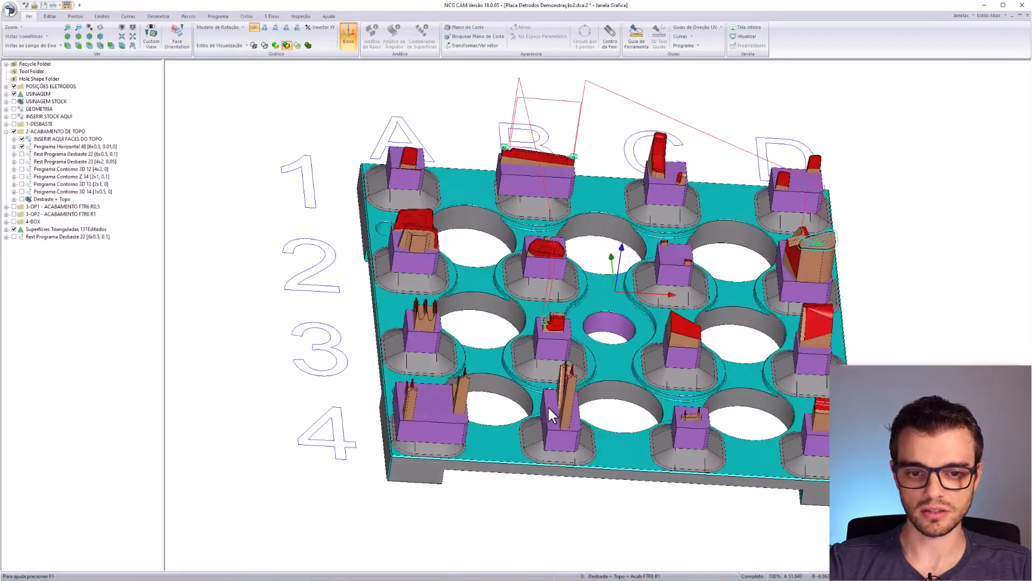
pyautogui.scroll(6, 554, 325)
pyautogui.scroll(-4, 526, 352)
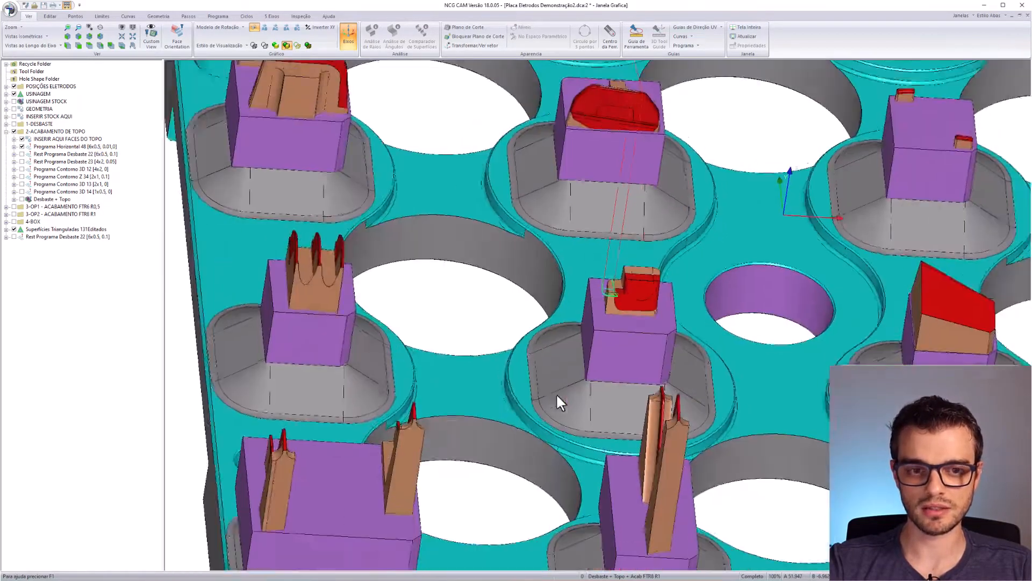
pyautogui.moveTo(730, 151); pyautogui.dragTo(556, 381, button='middle')
pyautogui.moveTo(487, 197); pyautogui.dragTo(524, 262, button='middle')
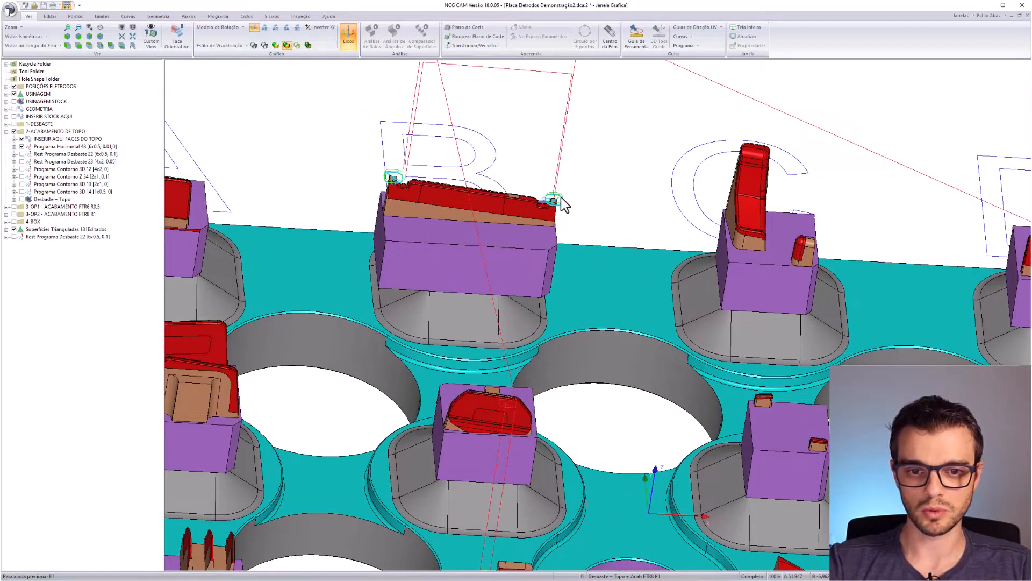
pyautogui.scroll(6, 561, 197)
pyautogui.scroll(-7, 593, 219)
pyautogui.moveTo(503, 323); pyautogui.dragTo(321, 295, button='middle')
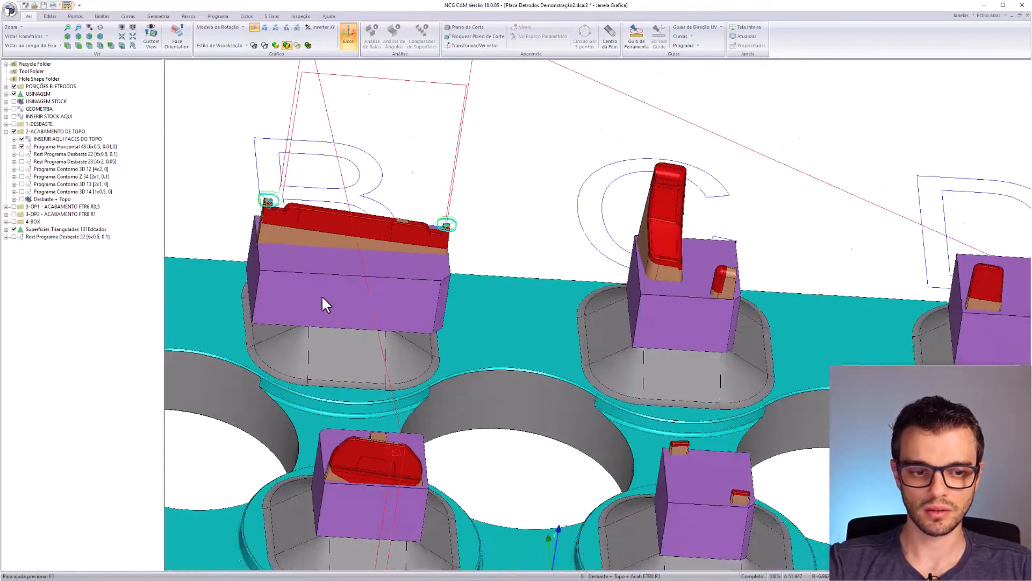
pyautogui.moveTo(771, 455); pyautogui.dragTo(321, 316, button='middle')
pyautogui.scroll(3, 637, 301)
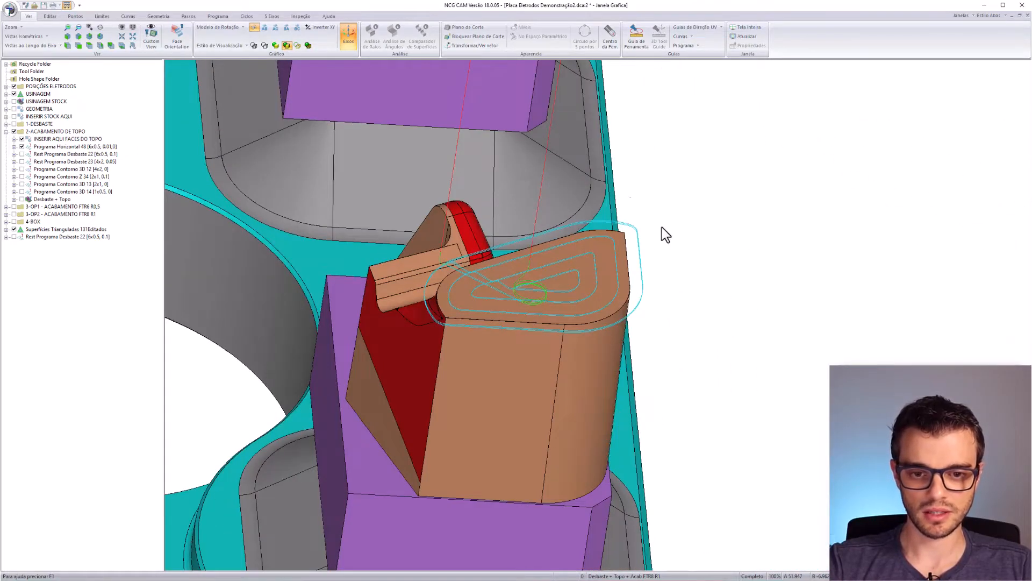
pyautogui.moveTo(504, 298); pyautogui.dragTo(767, 231, button='middle')
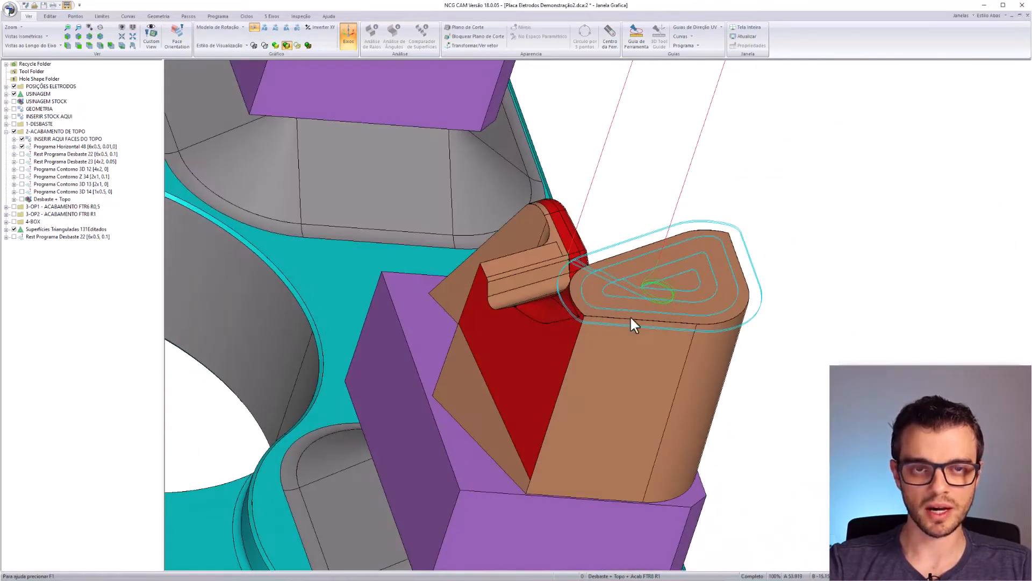
pyautogui.scroll(-3, 721, 236)
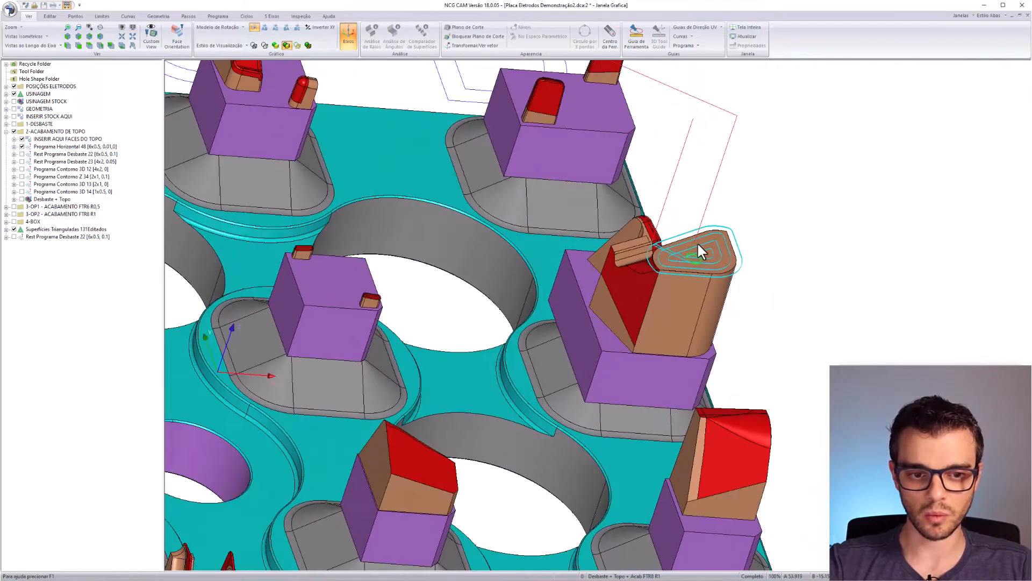
pyautogui.scroll(-3, 457, 298)
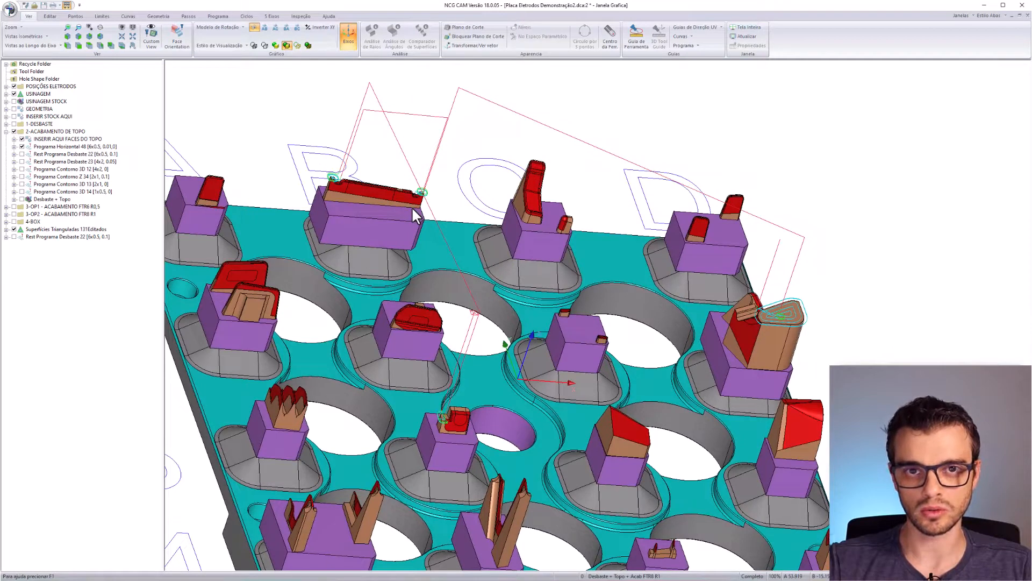
# - Under 1-DESBASTE, hide the stock and Programa Horizontal 48, and show Rest Programa Desbaste 22
pyautogui.click(6, 124)
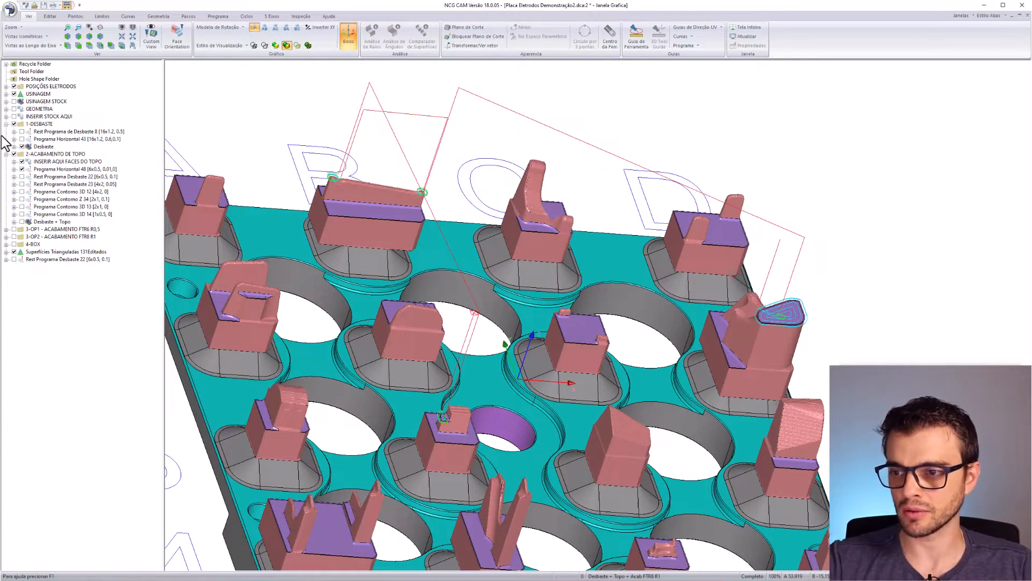
pyautogui.click(22, 146)
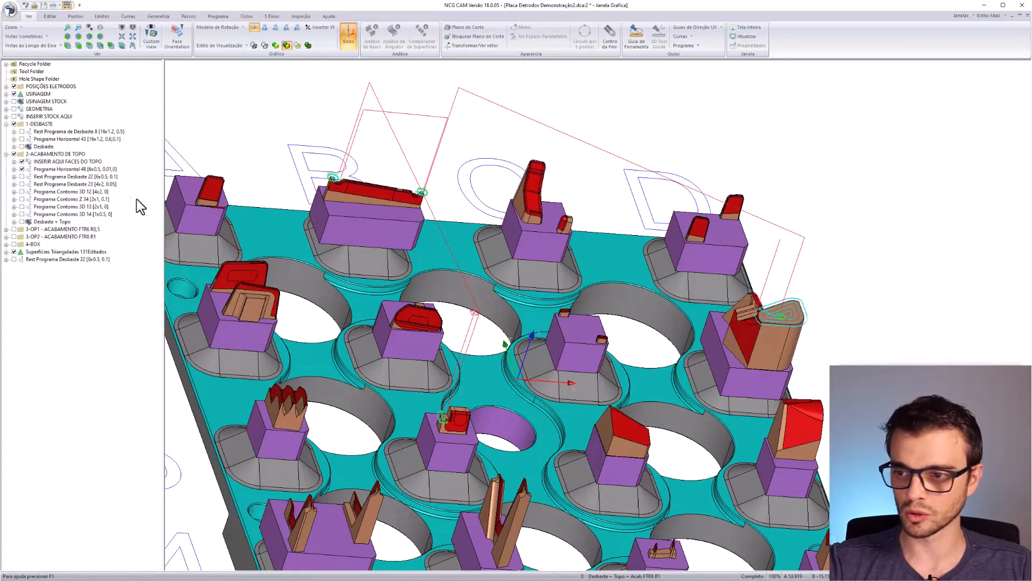
pyautogui.click(22, 169)
pyautogui.click(22, 177)
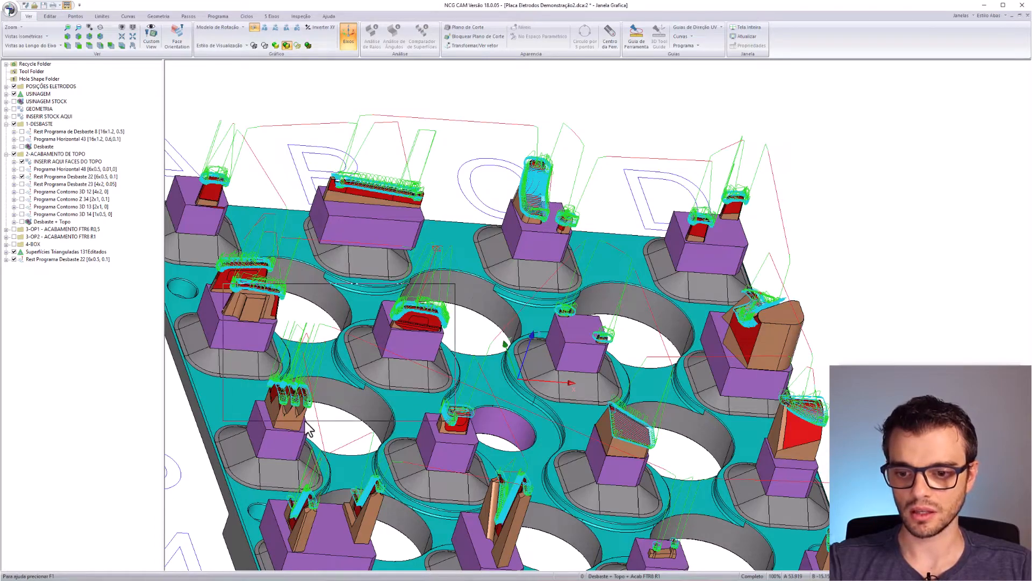
# - Inspect the Rest Programa Desbaste 22 toolpaths on the electrodes, then hide them
pyautogui.scroll(6, 289, 365)
pyautogui.moveTo(396, 337); pyautogui.dragTo(253, 295, button='middle')
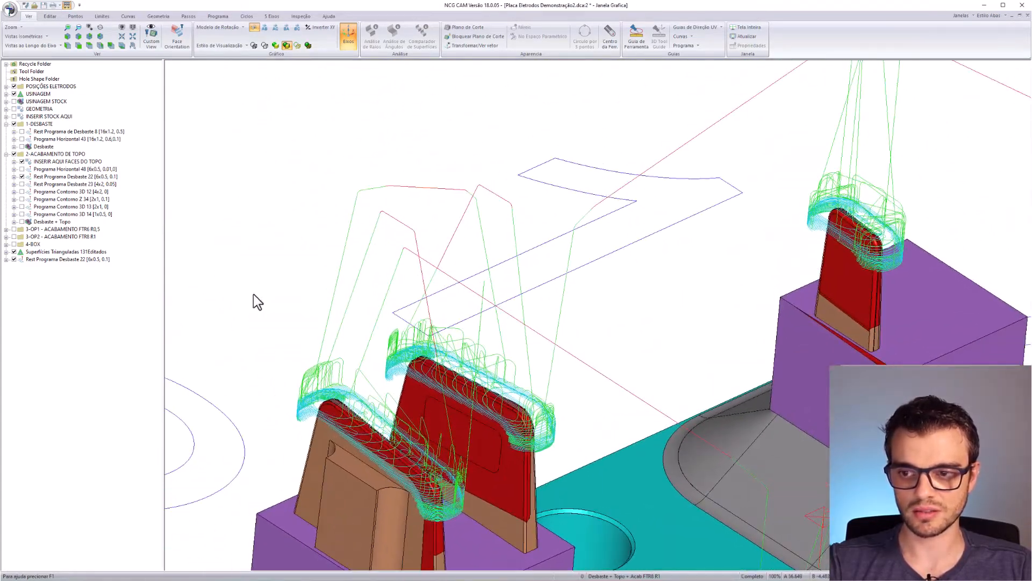
pyautogui.click(54, 178)
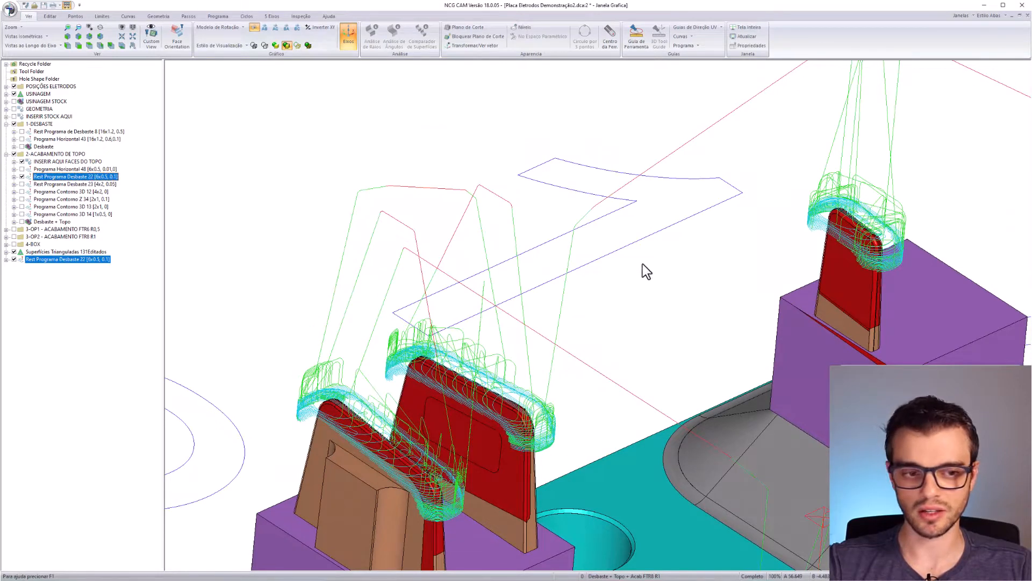
pyautogui.moveTo(647, 271); pyautogui.dragTo(599, 253, button='middle')
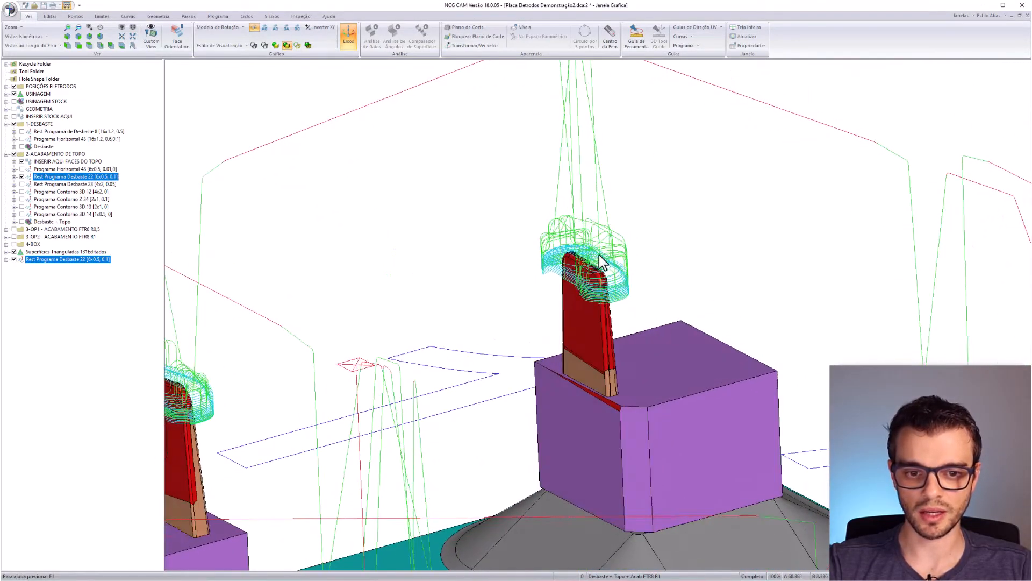
pyautogui.scroll(5, 602, 258)
pyautogui.scroll(-6, 689, 286)
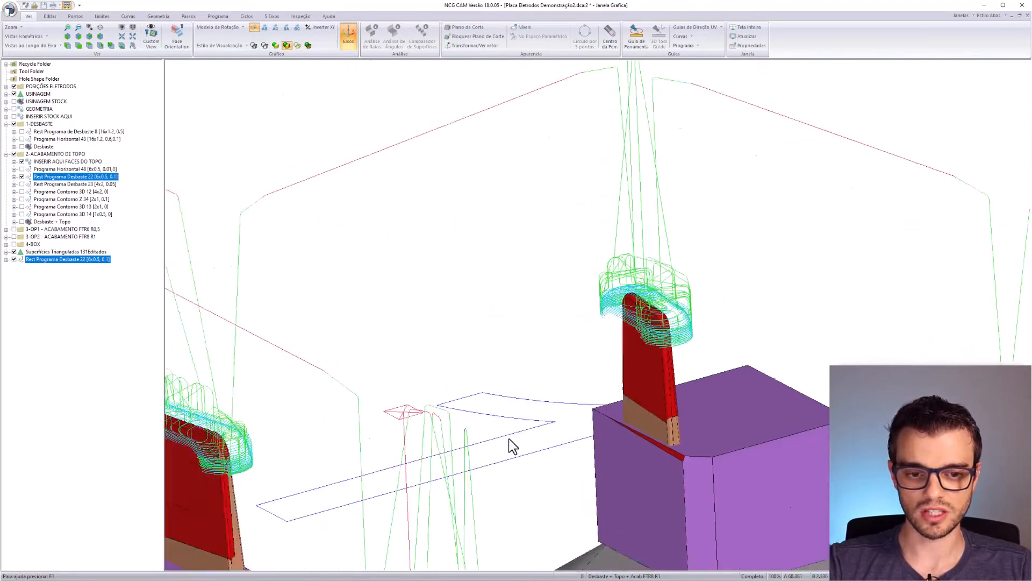
pyautogui.scroll(4, 664, 382)
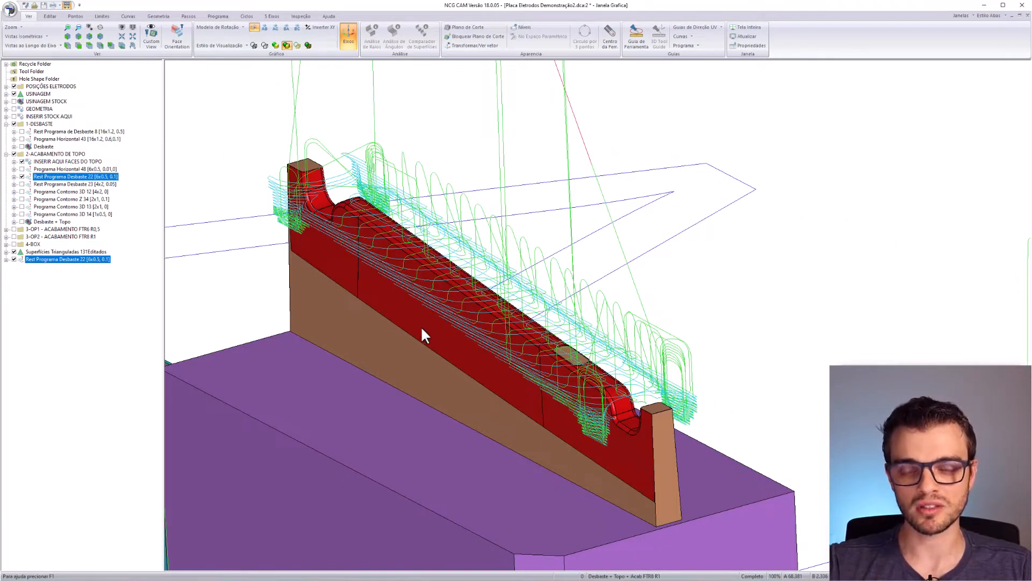
pyautogui.scroll(-8, 500, 317)
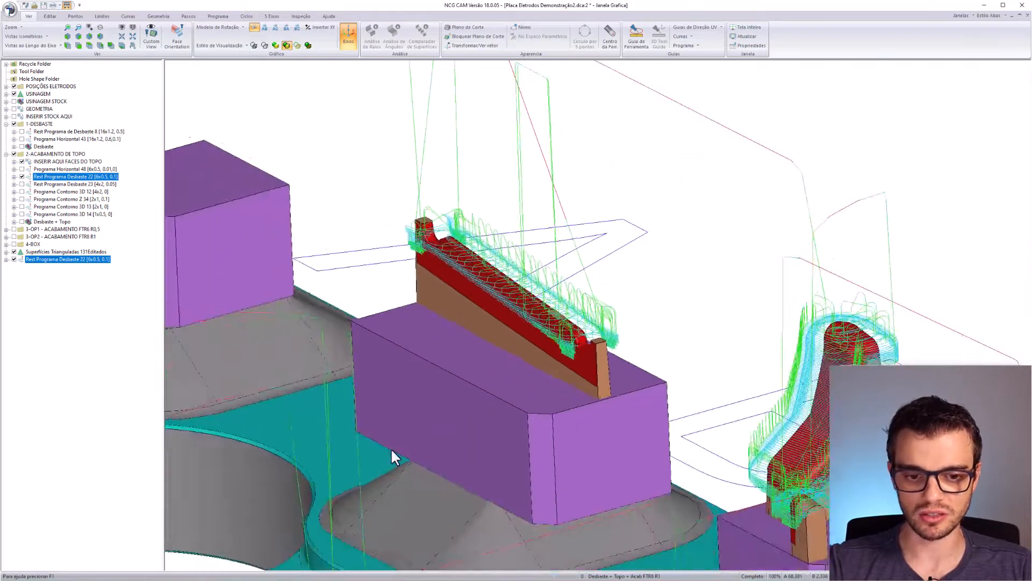
pyautogui.click(22, 176)
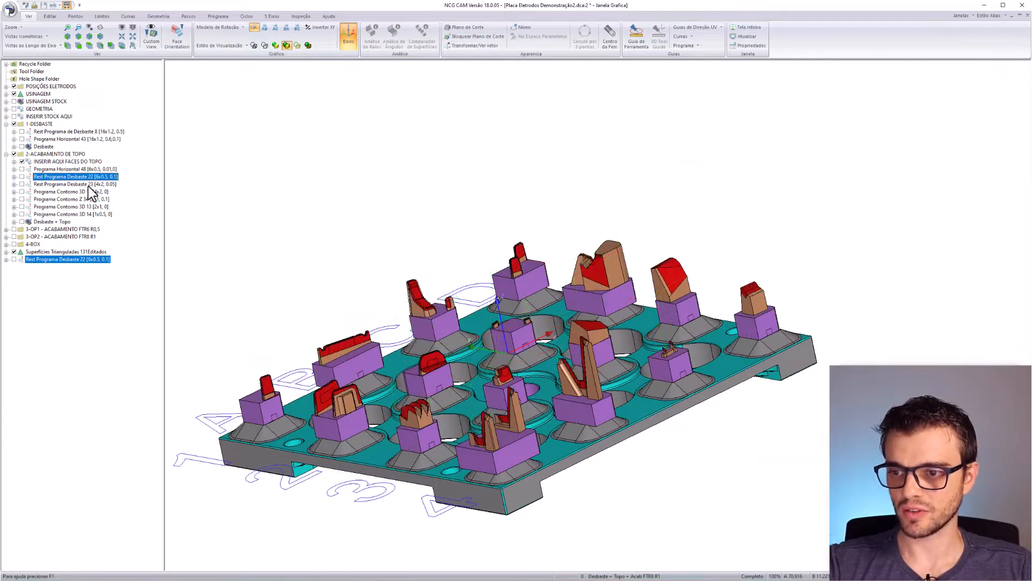
# - Show the Rest Programa Desbaste 23 [4x2, 0.05] toolpaths, inspect them across the electrodes, then hide them
pyautogui.click(22, 184)
pyautogui.moveTo(438, 373); pyautogui.dragTo(640, 417, button='middle')
pyautogui.scroll(6, 608, 493)
pyautogui.scroll(-5, 617, 268)
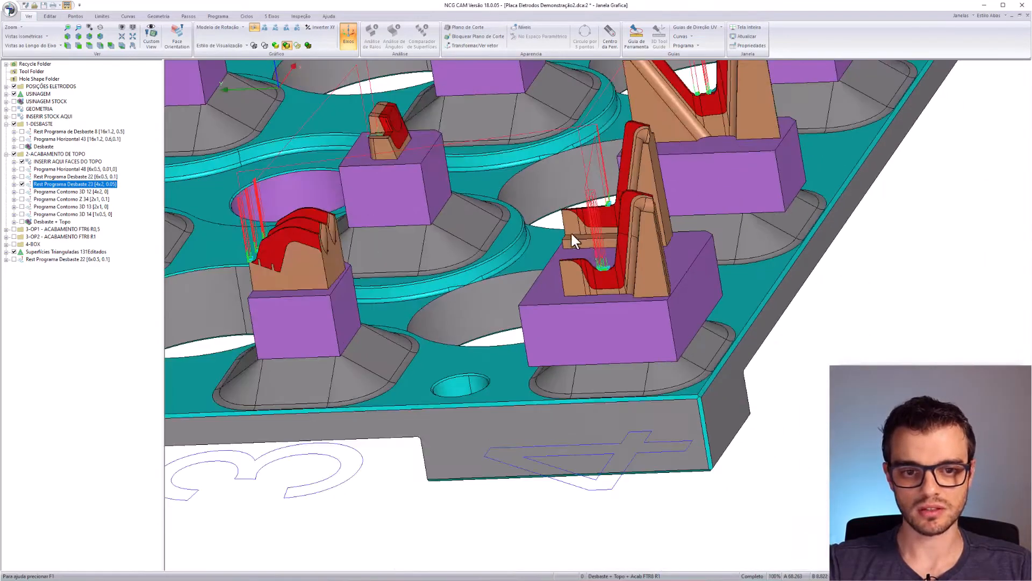
pyautogui.scroll(5, 741, 276)
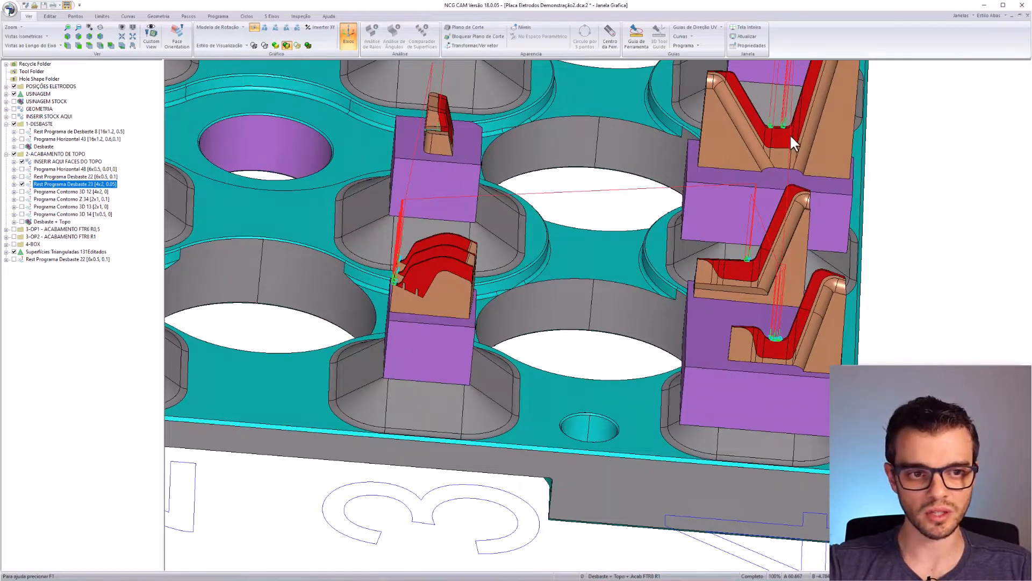
pyautogui.moveTo(789, 134); pyautogui.dragTo(735, 208, button='middle')
pyautogui.moveTo(669, 188); pyautogui.dragTo(672, 355, button='middle')
pyautogui.moveTo(456, 271); pyautogui.dragTo(620, 155, button='middle')
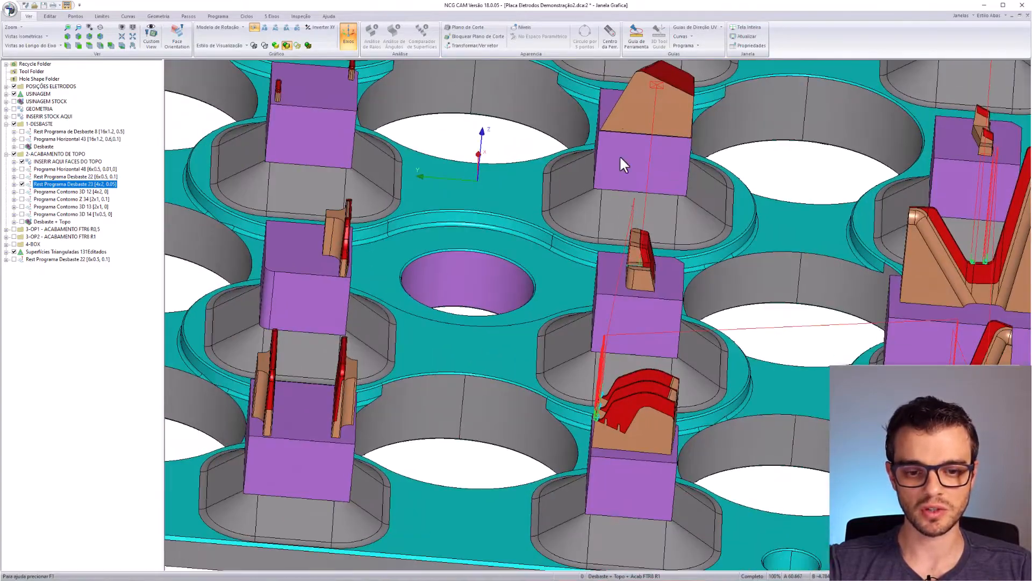
pyautogui.scroll(5, 607, 452)
pyautogui.scroll(-6, 788, 168)
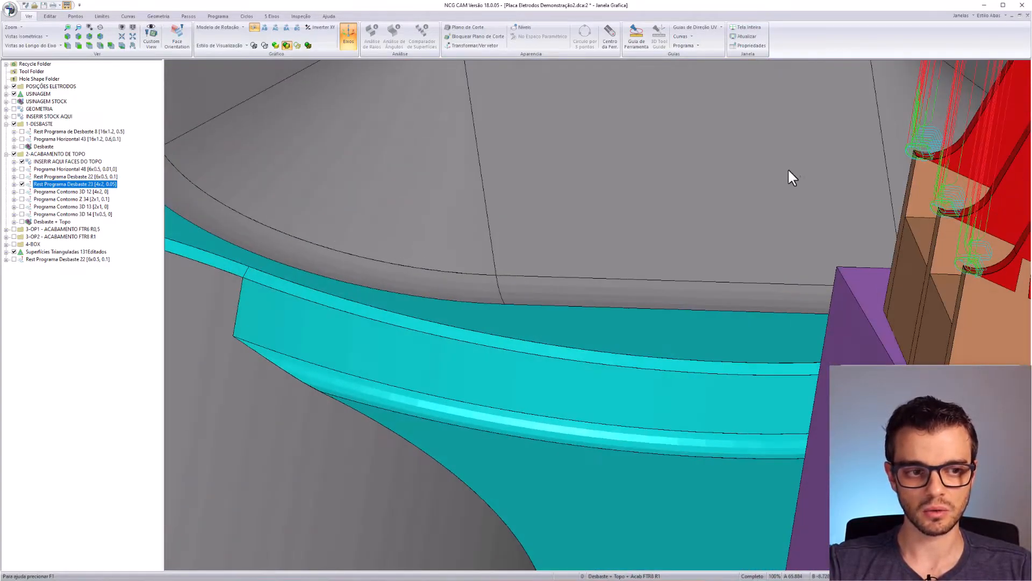
pyautogui.scroll(4, 413, 355)
pyautogui.scroll(-5, 482, 437)
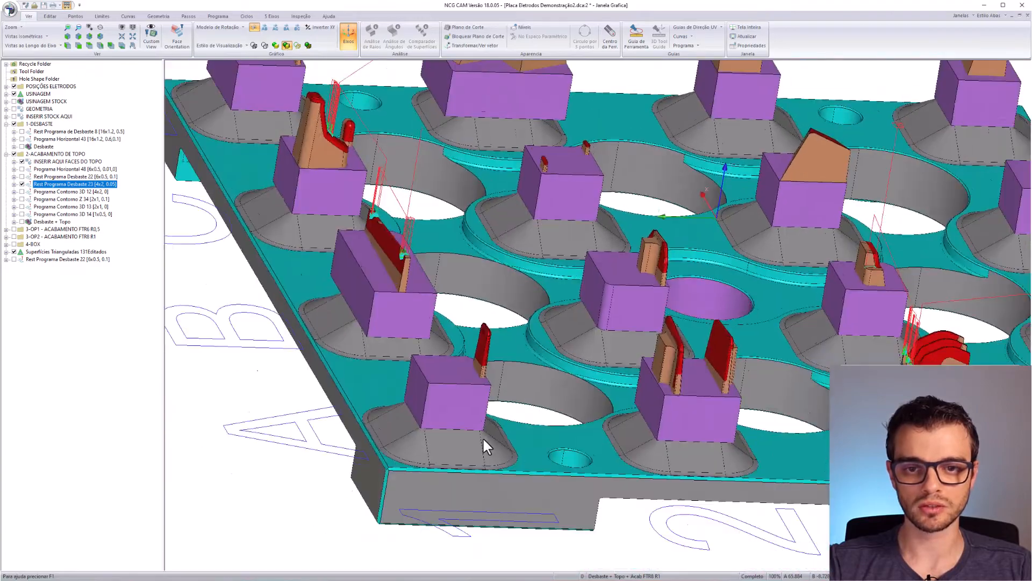
pyautogui.scroll(1, 438, 281)
pyautogui.scroll(6, 575, 357)
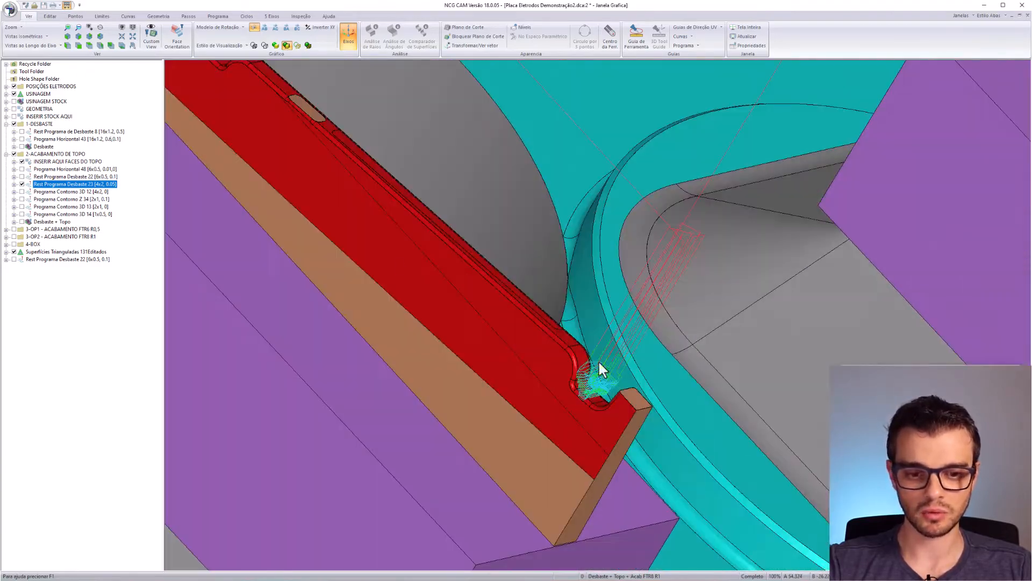
pyautogui.scroll(-3, 486, 387)
pyautogui.scroll(-4, 527, 325)
pyautogui.scroll(2, 554, 361)
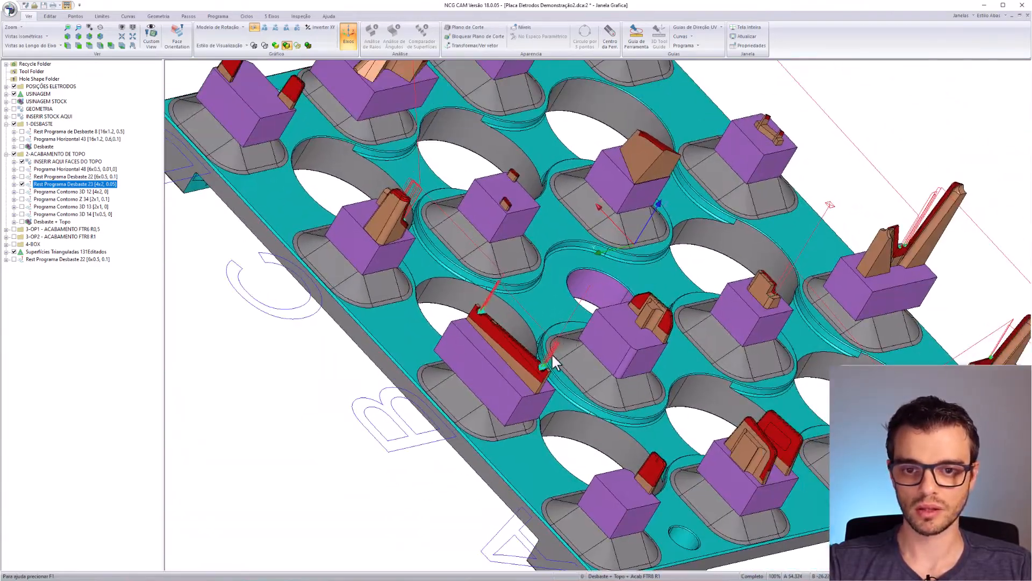
pyautogui.moveTo(553, 356); pyautogui.dragTo(487, 112, button='middle')
pyautogui.scroll(5, 632, 269)
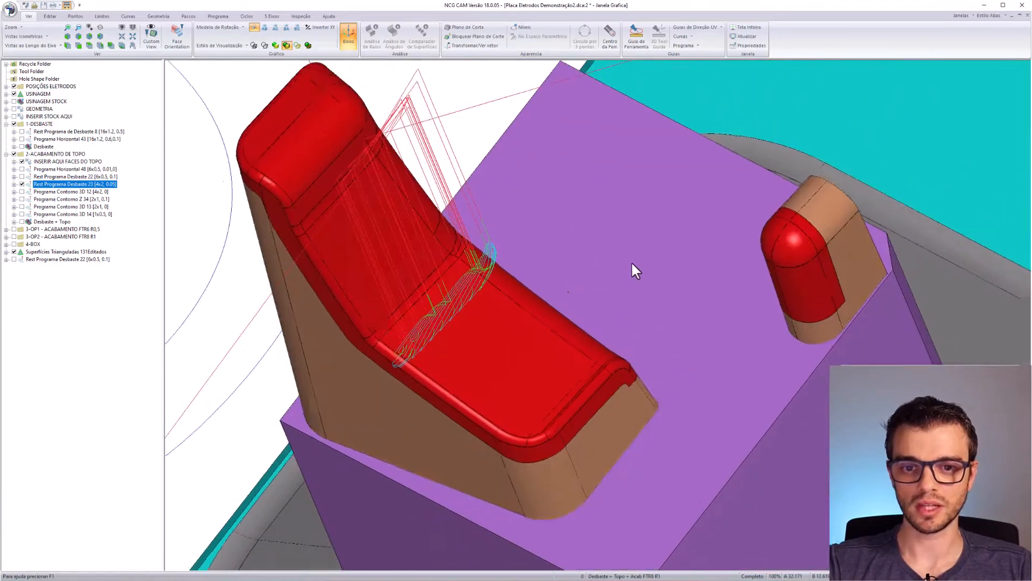
pyautogui.scroll(-5, 631, 269)
pyautogui.scroll(3, 472, 434)
pyautogui.scroll(2, 587, 241)
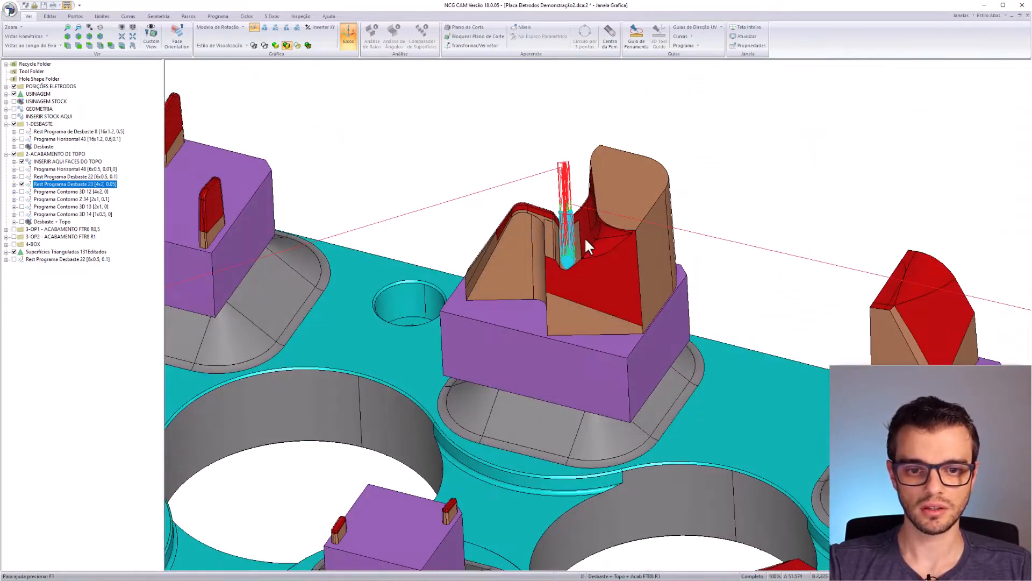
pyautogui.scroll(5, 610, 327)
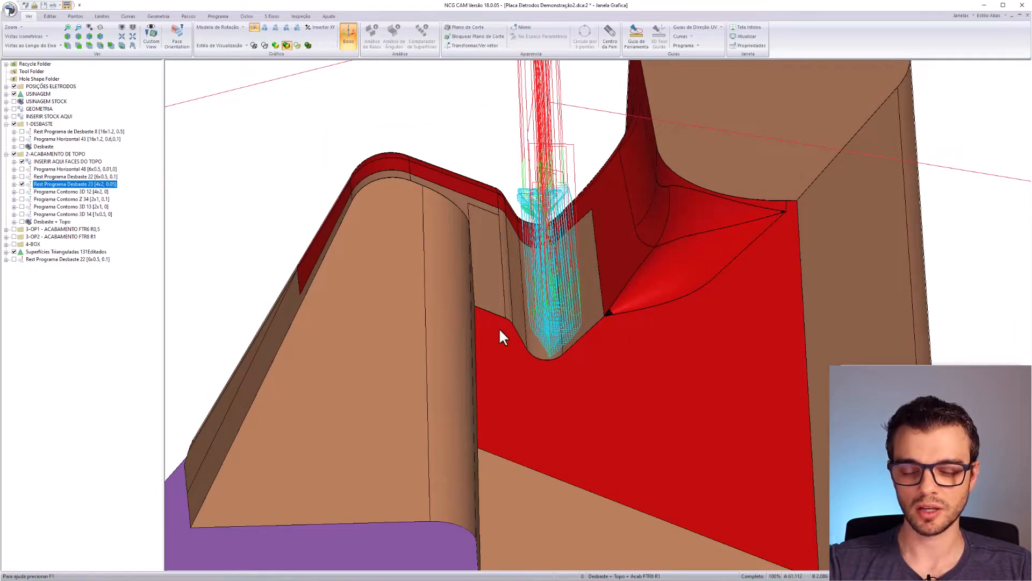
pyautogui.scroll(-10, 657, 241)
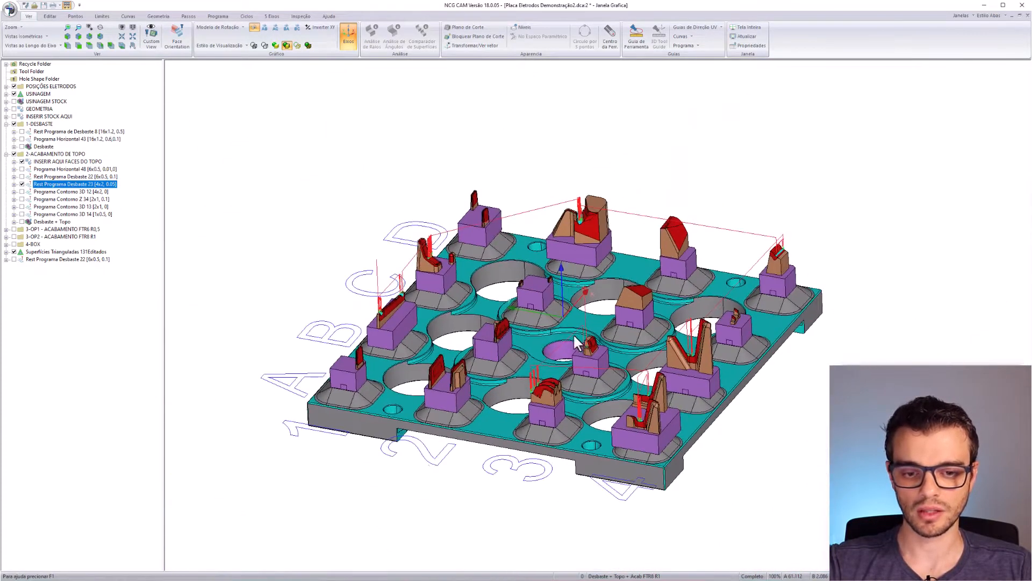
pyautogui.click(22, 184)
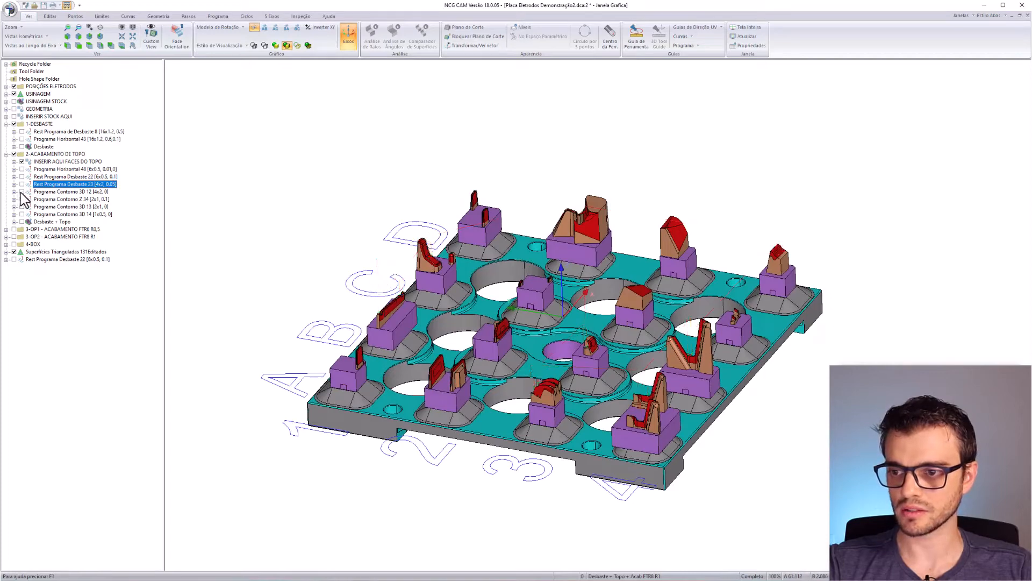
# - Show the Programa Contorno 3D 12 toolpaths, inspect them over every electrode, then hide them
pyautogui.click(22, 192)
pyautogui.scroll(5, 559, 382)
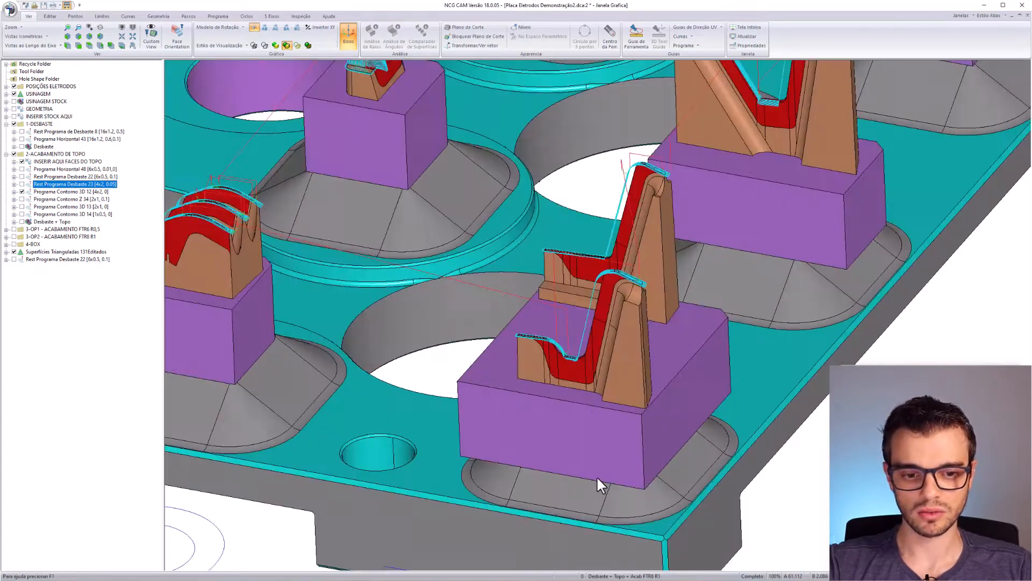
pyautogui.scroll(5, 618, 334)
pyautogui.moveTo(543, 311); pyautogui.dragTo(572, 437, button='middle')
pyautogui.moveTo(513, 276); pyautogui.dragTo(457, 462, button='middle')
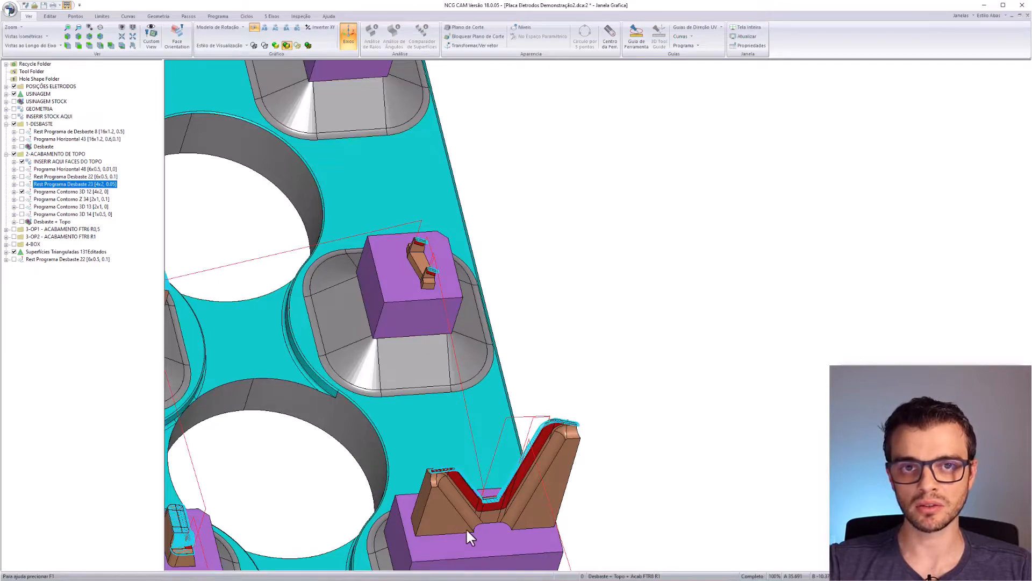
pyautogui.scroll(-3, 492, 324)
pyautogui.moveTo(375, 243); pyautogui.dragTo(412, 443, button='middle')
pyautogui.moveTo(446, 291); pyautogui.dragTo(408, 347)
pyautogui.moveTo(177, 334); pyautogui.dragTo(531, 305, button='middle')
pyautogui.scroll(-3, 531, 305)
pyautogui.moveTo(328, 344); pyautogui.dragTo(674, 330, button='middle')
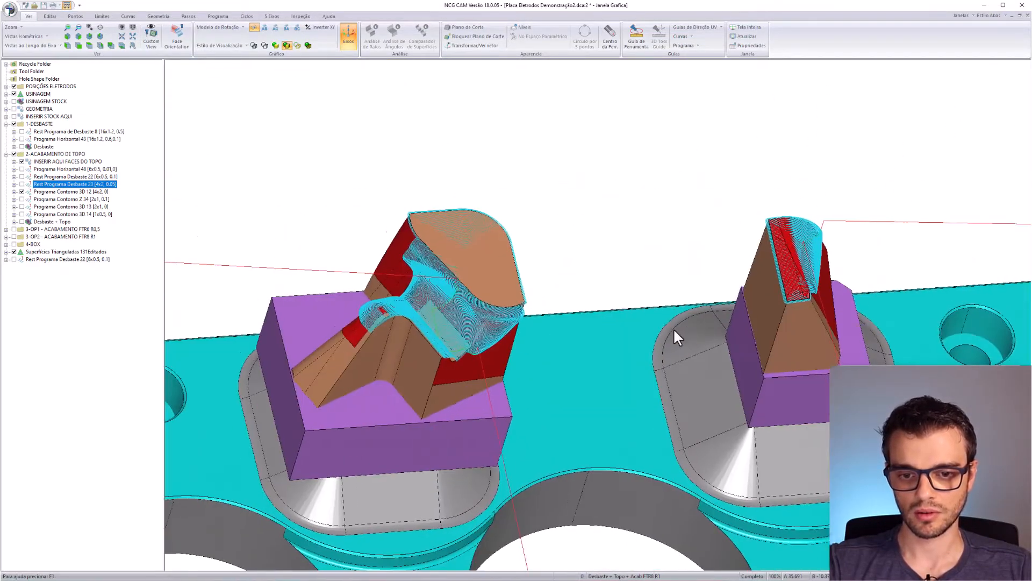
pyautogui.moveTo(359, 328); pyautogui.dragTo(527, 198, button='middle')
pyautogui.scroll(-4, 558, 245)
pyautogui.moveTo(391, 279); pyautogui.dragTo(602, 269, button='middle')
pyautogui.scroll(-1, 559, 379)
pyautogui.scroll(-1, 559, 379)
pyautogui.moveTo(725, 469); pyautogui.dragTo(494, 229, button='middle')
pyautogui.moveTo(596, 292); pyautogui.dragTo(498, 282, button='middle')
pyautogui.scroll(-2, 483, 318)
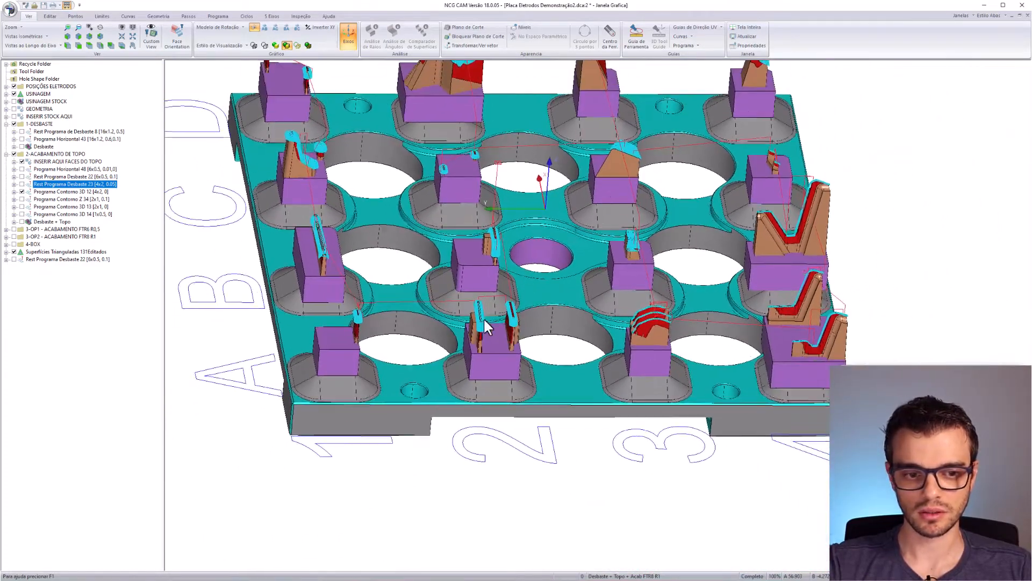
pyautogui.moveTo(260, 246); pyautogui.dragTo(322, 301, button='middle')
pyautogui.click(22, 191)
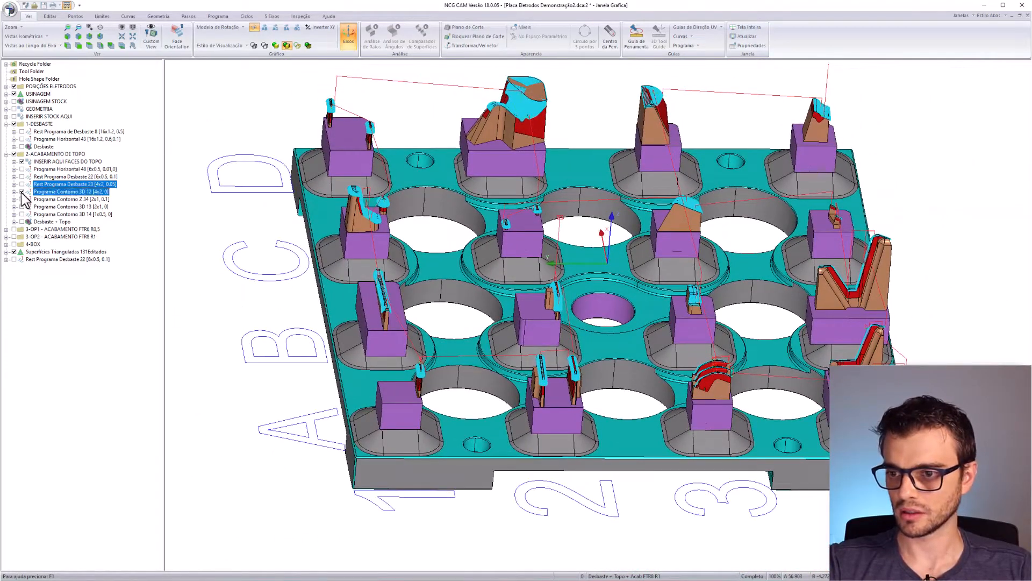
# - Review the Programa Contorno Z 34 toolpaths around the D2 electrode, then hide them
pyautogui.click(22, 199)
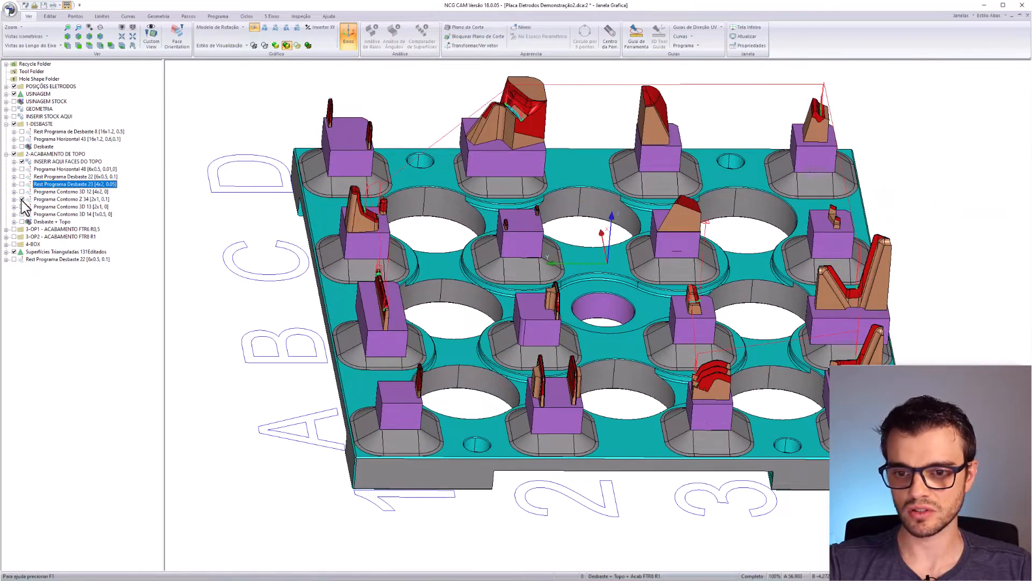
pyautogui.click(54, 200)
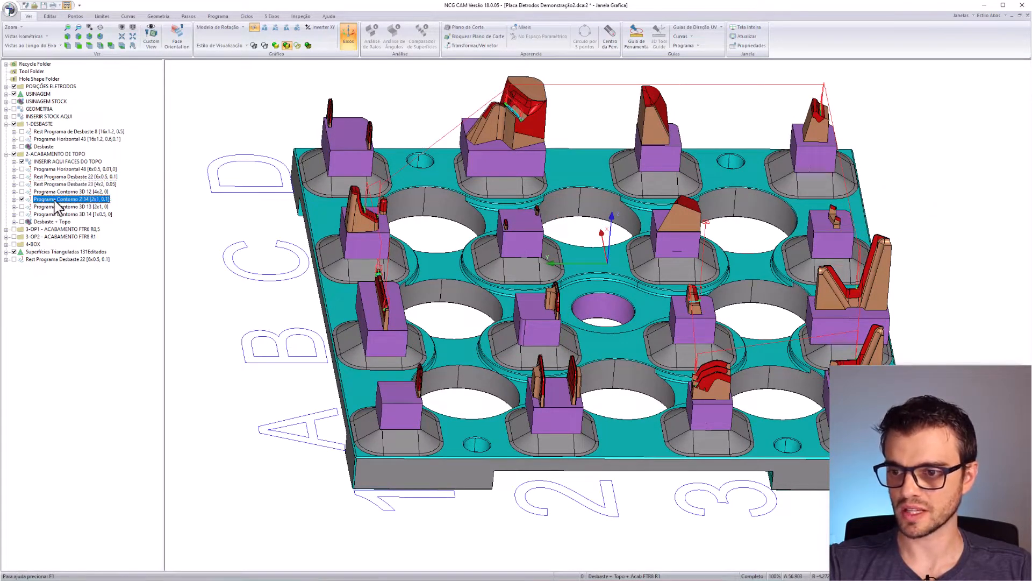
pyautogui.moveTo(310, 351); pyautogui.dragTo(405, 357, button='middle')
pyautogui.scroll(5, 421, 176)
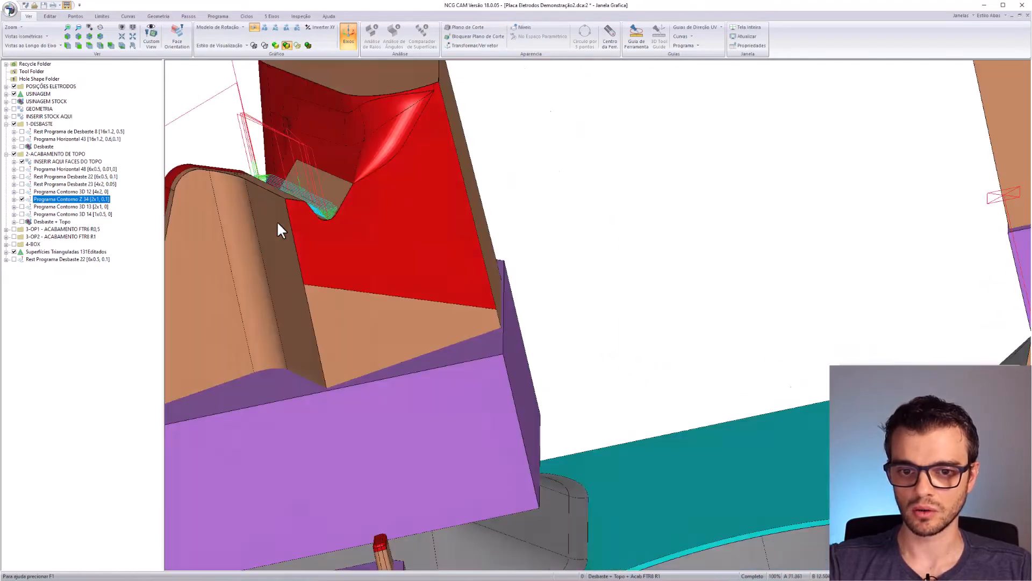
pyautogui.moveTo(276, 220); pyautogui.dragTo(555, 314, button='middle')
pyautogui.moveTo(688, 120); pyautogui.dragTo(347, 367, button='middle')
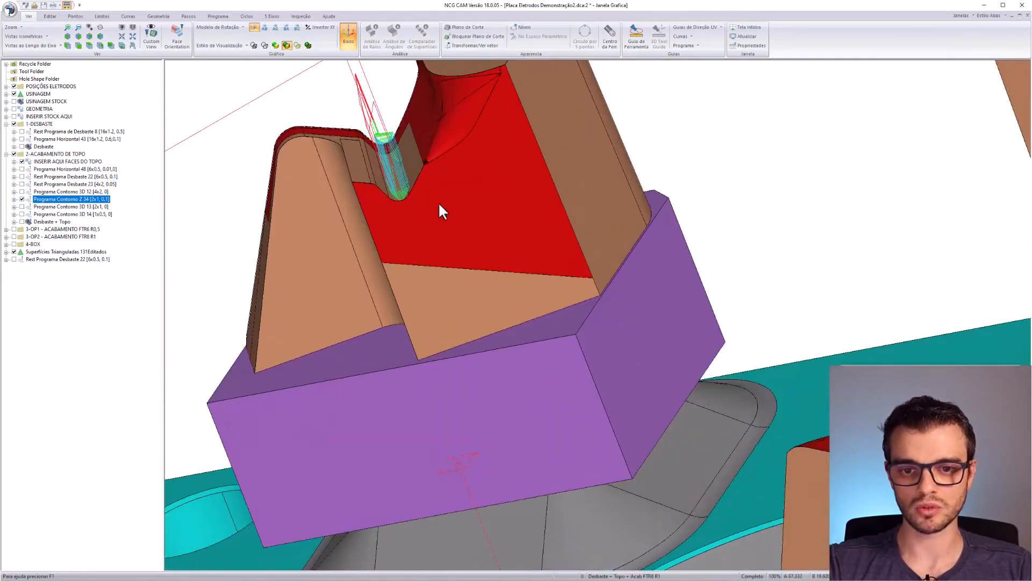
pyautogui.scroll(-3, 438, 201)
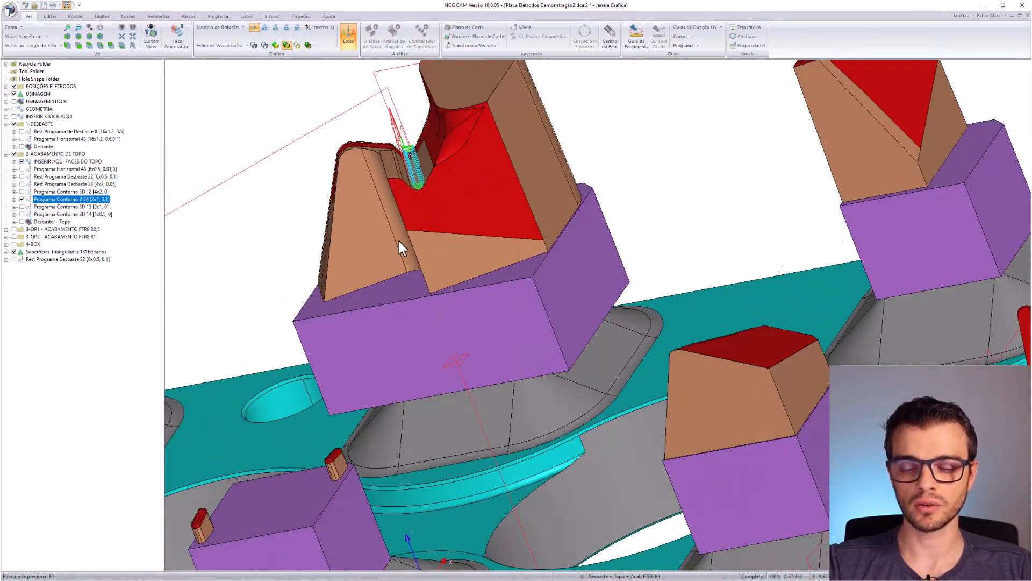
pyautogui.scroll(-5, 398, 238)
pyautogui.moveTo(398, 239); pyautogui.dragTo(606, 317, button='middle')
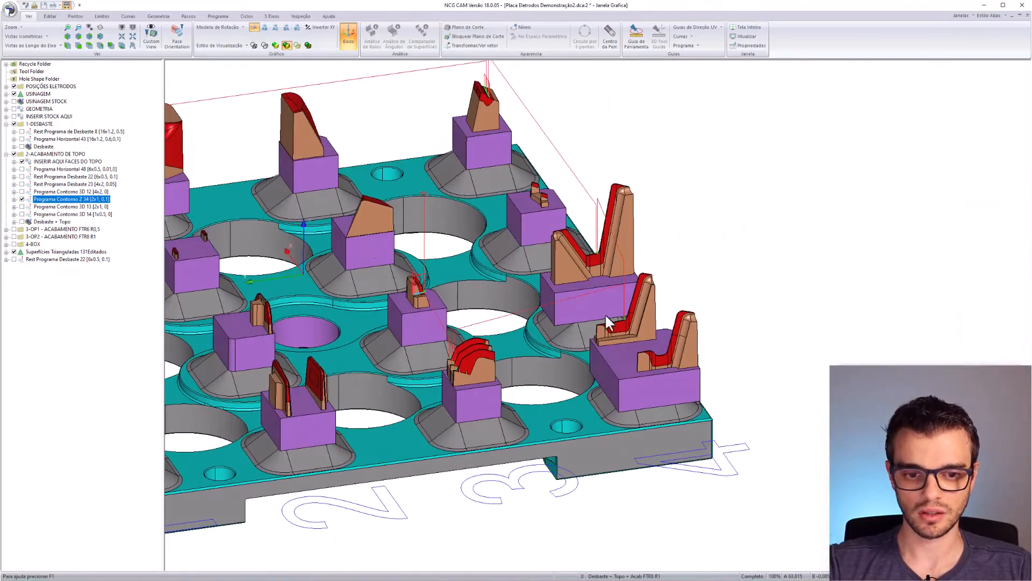
pyautogui.scroll(-2, 559, 172)
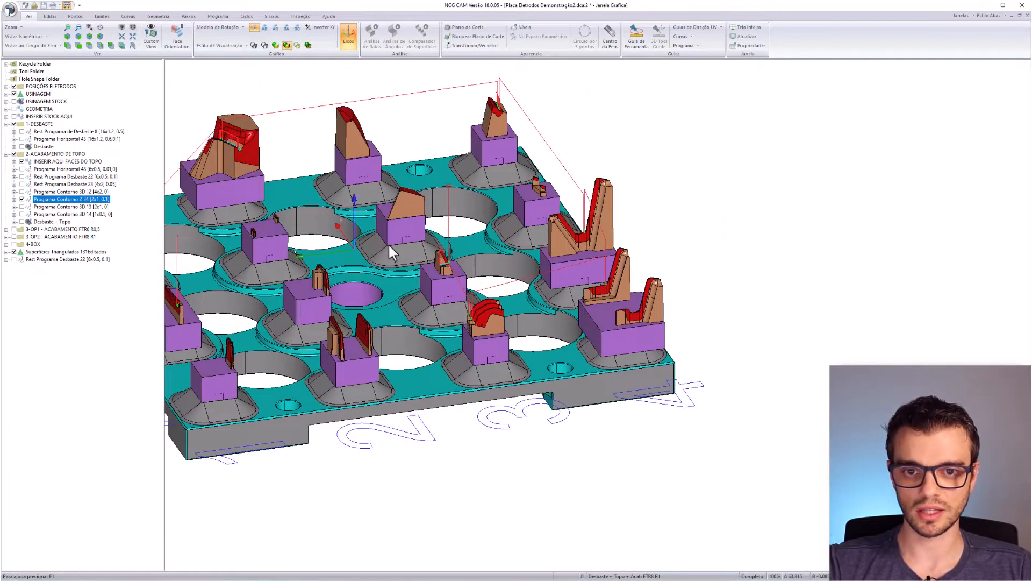
pyautogui.moveTo(389, 245); pyautogui.dragTo(601, 213, button='middle')
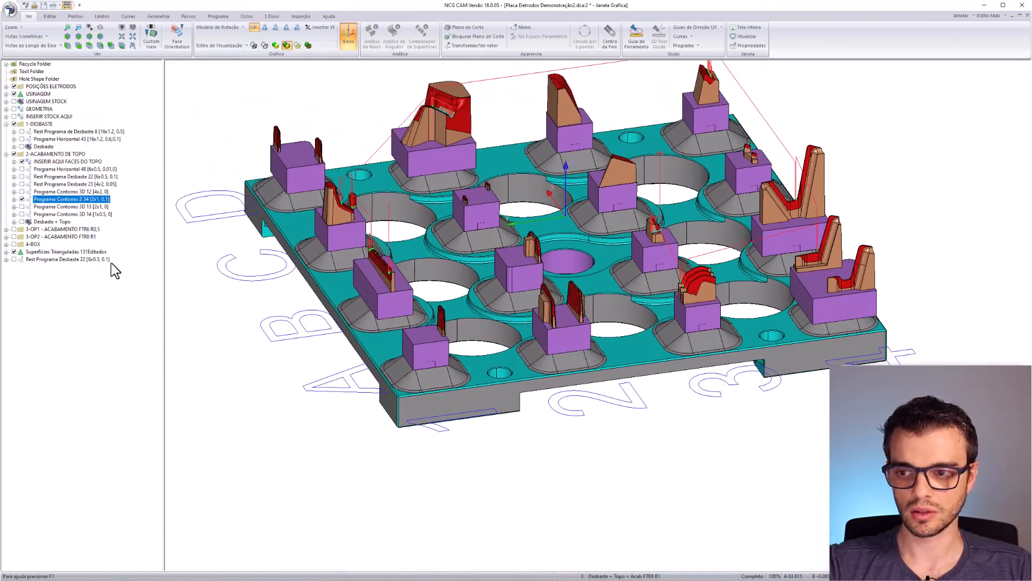
pyautogui.click(22, 199)
# - Show the Programa Contorno 3D 13 toolpaths and inspect them along the electrodes' rounded top corners
pyautogui.click(86, 206)
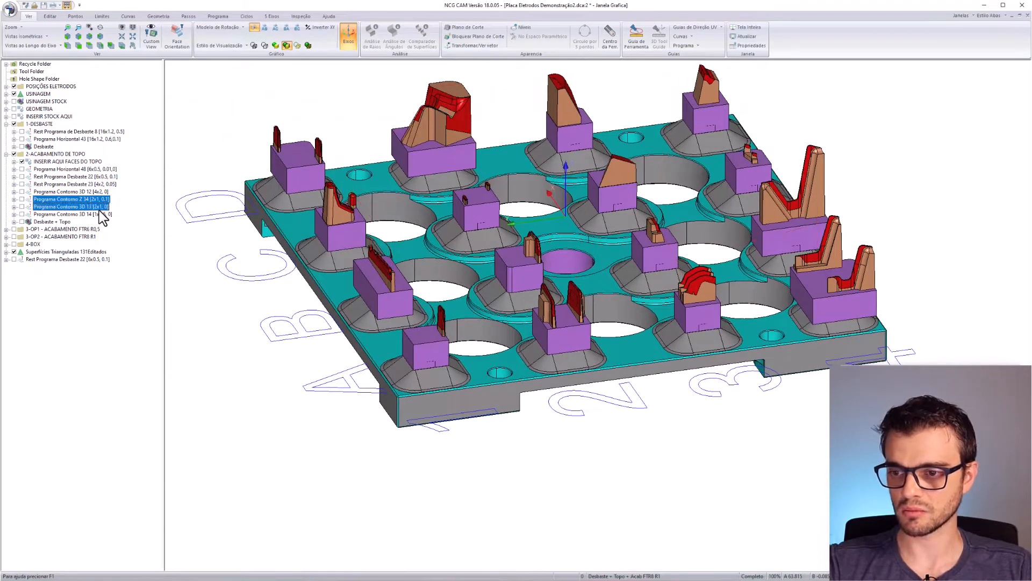
pyautogui.click(22, 206)
pyautogui.moveTo(393, 336); pyautogui.dragTo(445, 291, button='middle')
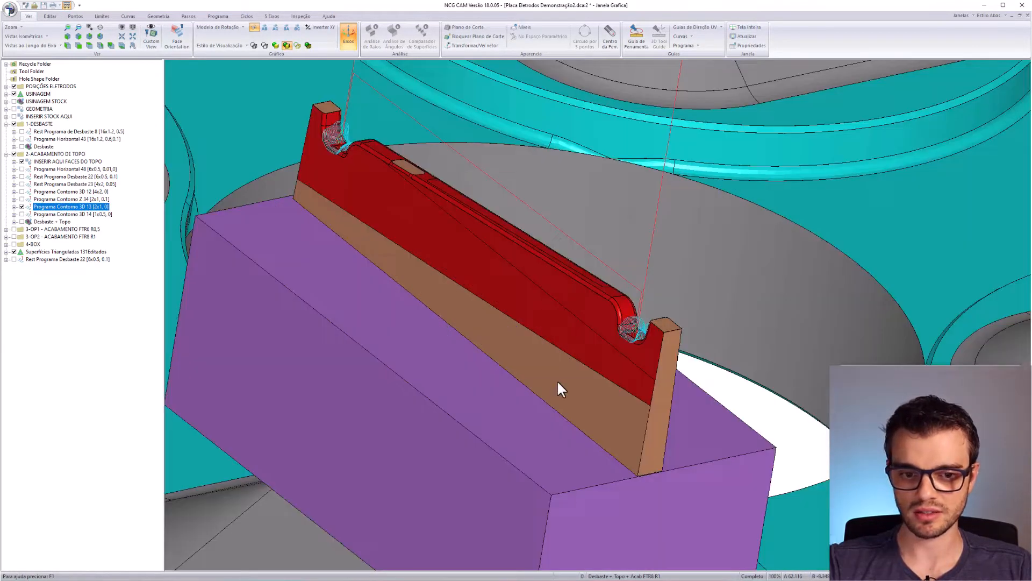
pyautogui.moveTo(557, 382); pyautogui.dragTo(486, 253, button='middle')
pyautogui.scroll(4, 486, 253)
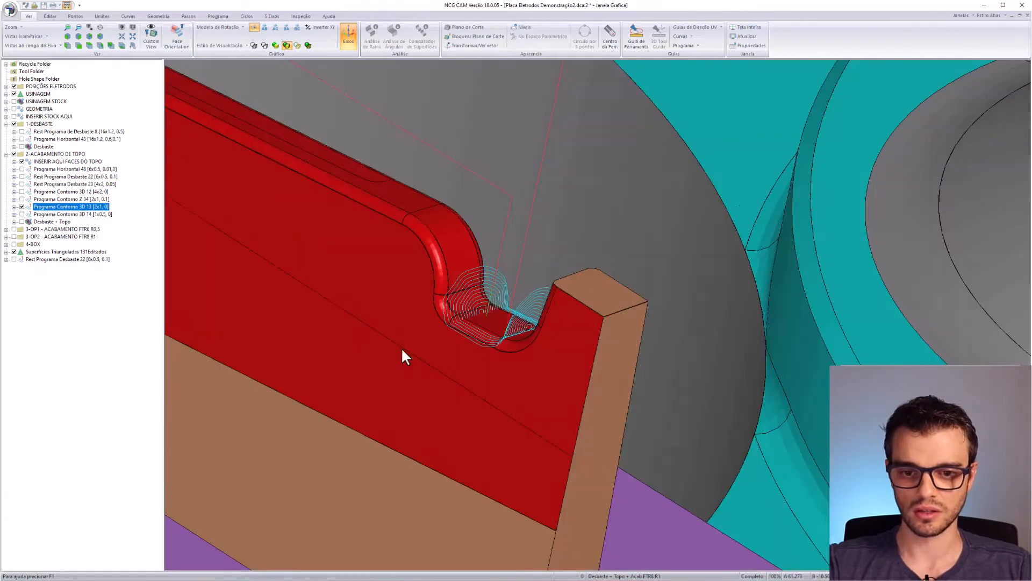
pyautogui.scroll(-2, 532, 292)
pyautogui.scroll(-3, 377, 342)
pyautogui.moveTo(297, 192); pyautogui.dragTo(588, 324, button='middle')
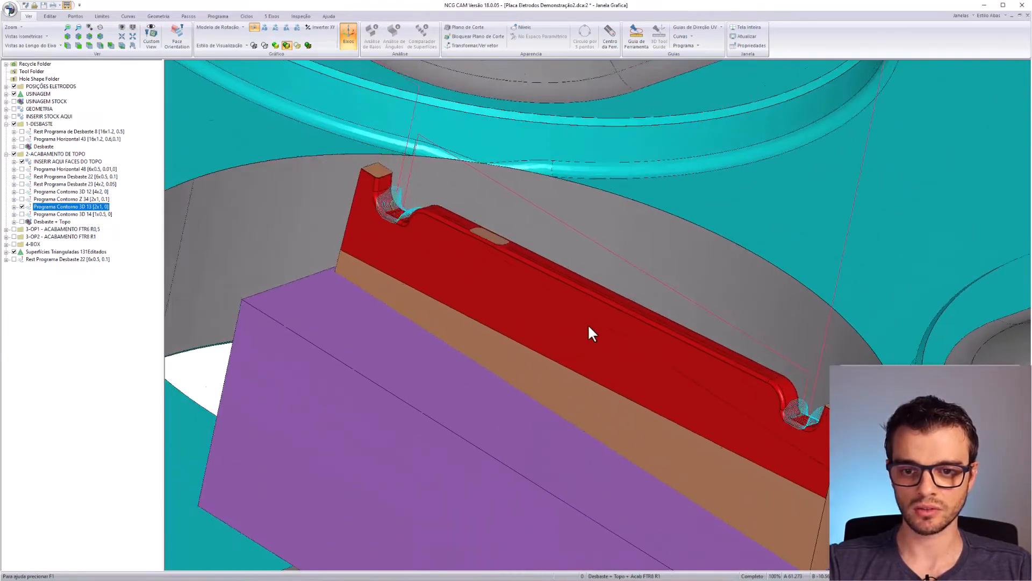
pyautogui.scroll(-3, 335, 320)
pyautogui.moveTo(393, 203); pyautogui.dragTo(584, 289, button='middle')
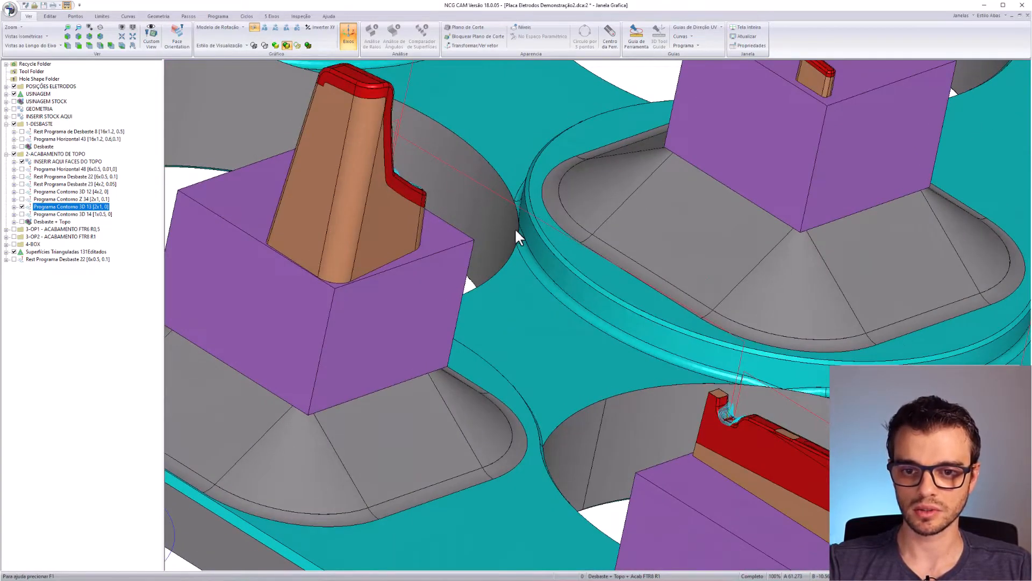
pyautogui.moveTo(515, 229); pyautogui.dragTo(574, 234, button='middle')
pyautogui.scroll(-2, 273, 290)
pyautogui.scroll(-3, 573, 234)
pyautogui.moveTo(607, 269); pyautogui.dragTo(215, 333, button='middle')
pyautogui.scroll(-2, 220, 344)
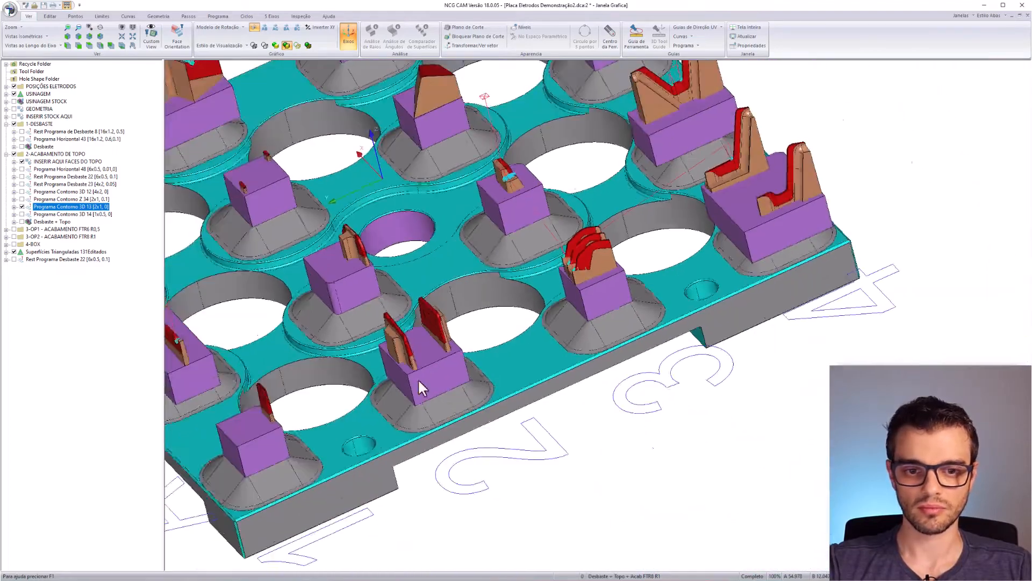
pyautogui.scroll(-1, 417, 380)
pyautogui.moveTo(450, 312); pyautogui.dragTo(481, 403, button='middle')
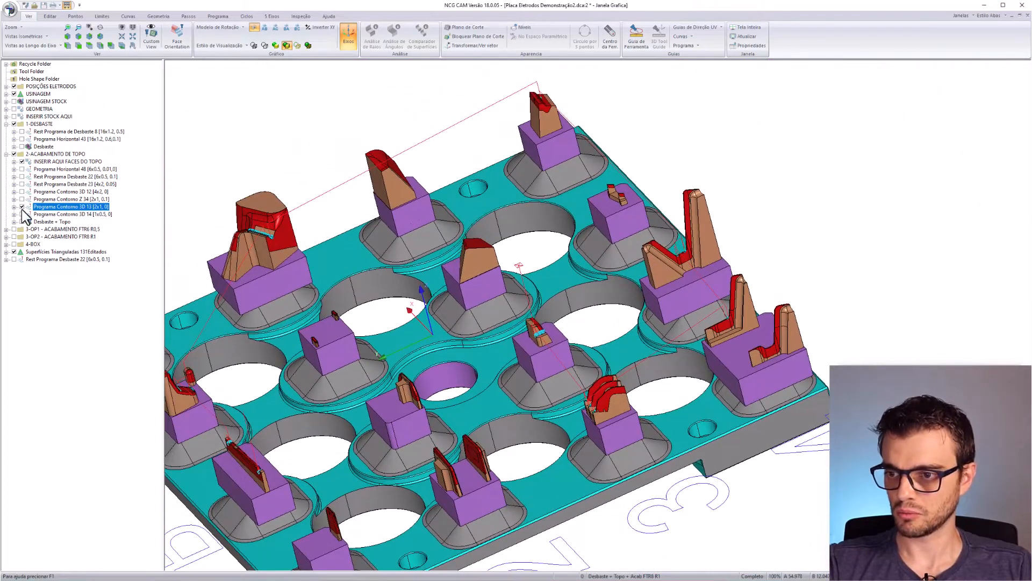
pyautogui.click(108, 214)
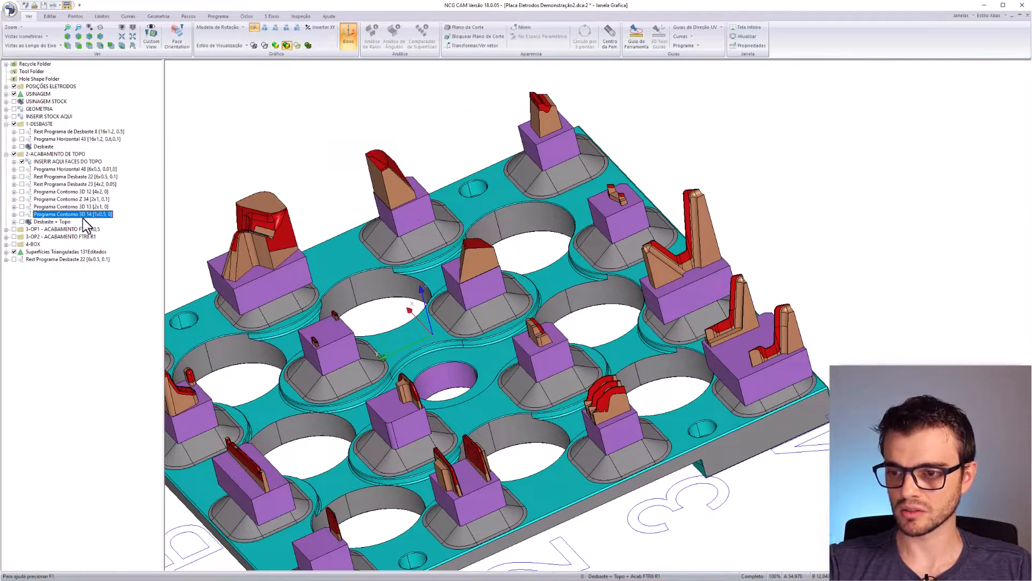
pyautogui.moveTo(505, 344); pyautogui.dragTo(580, 141, button='middle')
pyautogui.scroll(5, 479, 320)
pyautogui.scroll(-6, 553, 312)
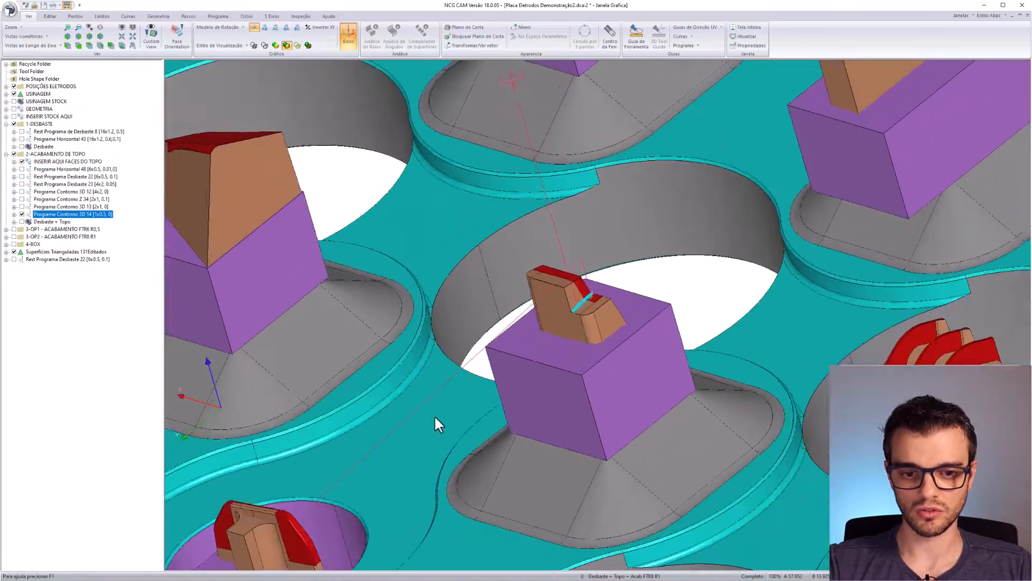
pyautogui.moveTo(398, 475); pyautogui.dragTo(563, 337, button='middle')
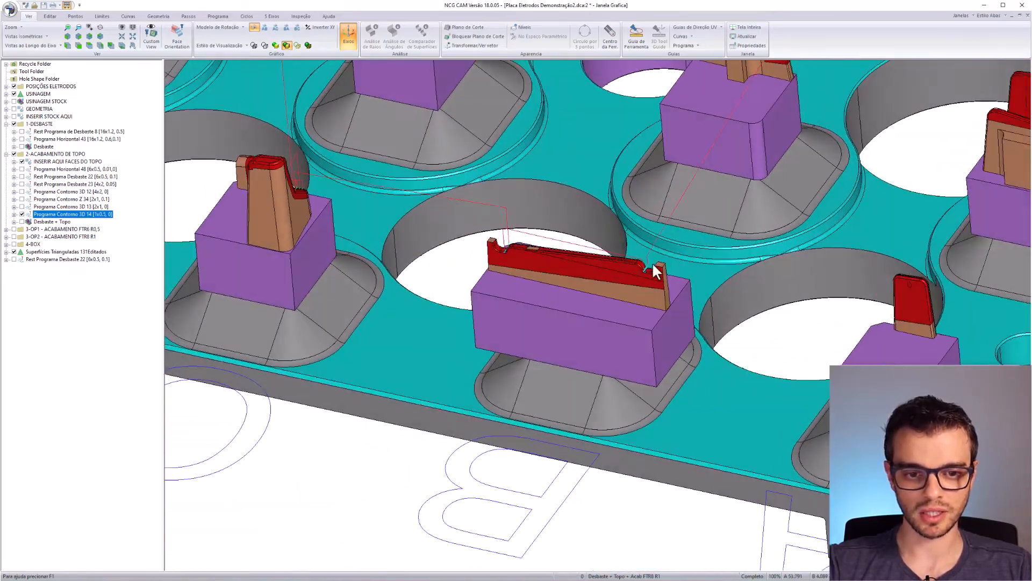
pyautogui.scroll(5, 653, 261)
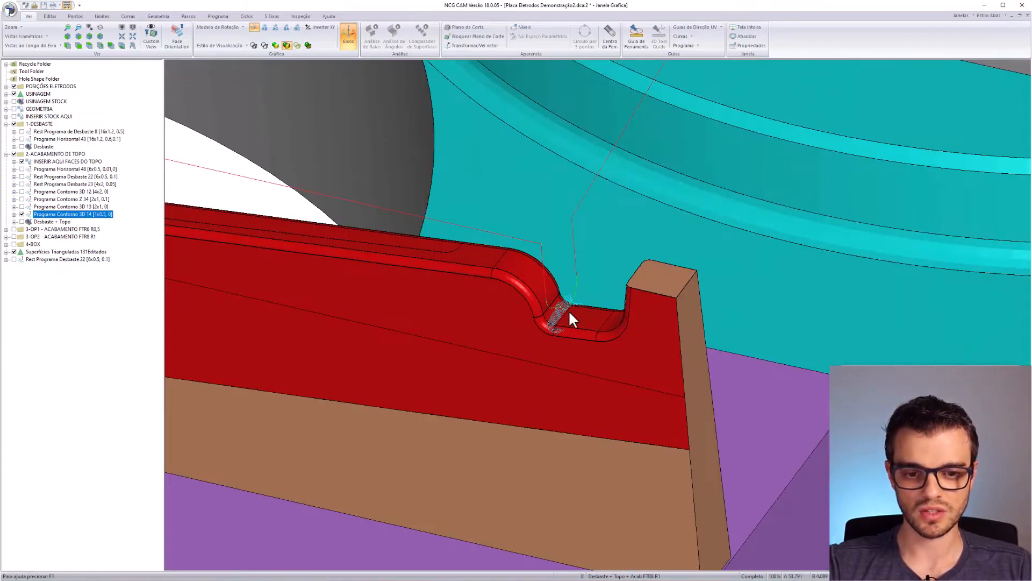
pyautogui.scroll(-5, 569, 311)
pyautogui.moveTo(389, 371); pyautogui.dragTo(645, 337, button='middle')
pyautogui.scroll(-5, 426, 200)
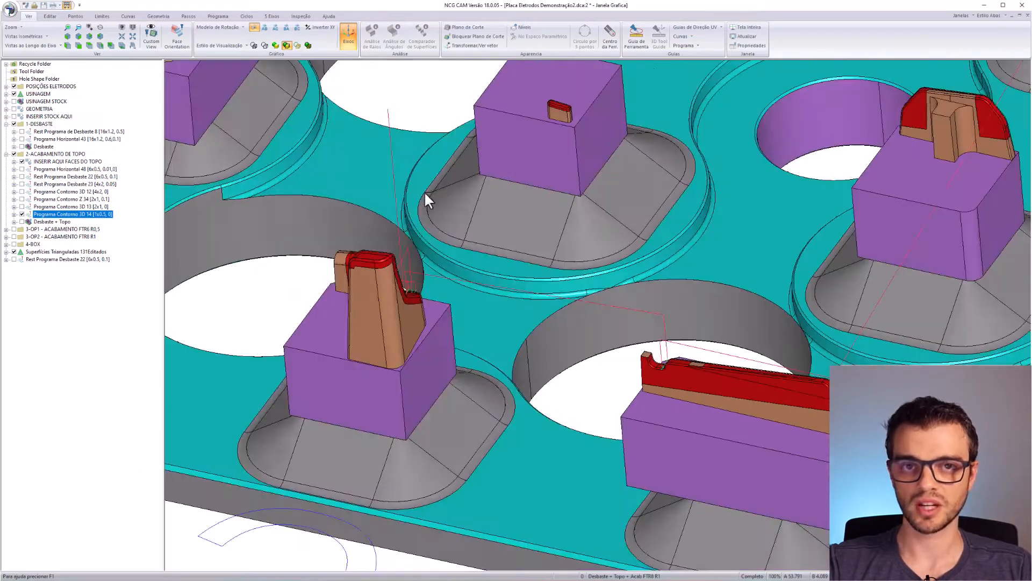
pyautogui.moveTo(475, 433); pyautogui.dragTo(283, 427, button='middle')
pyautogui.scroll(-4, 430, 365)
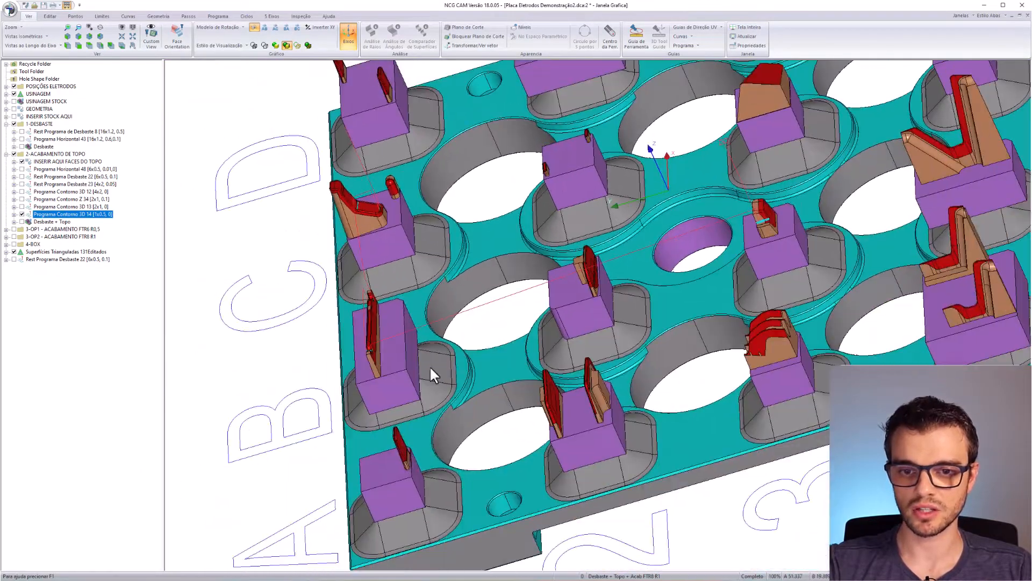
pyautogui.moveTo(430, 366); pyautogui.dragTo(561, 289, button='middle')
pyautogui.scroll(-3, 561, 288)
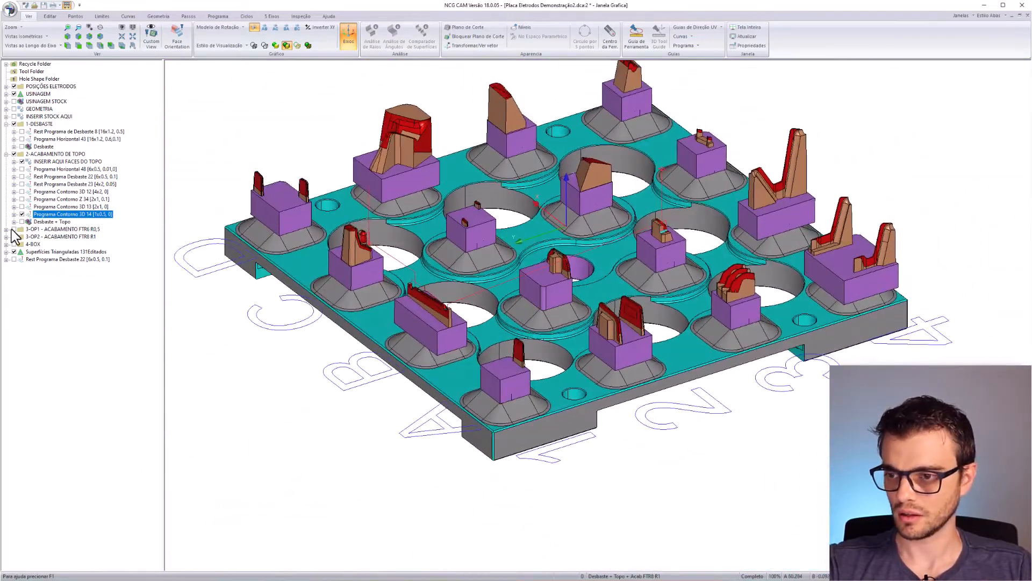
pyautogui.click(36, 221)
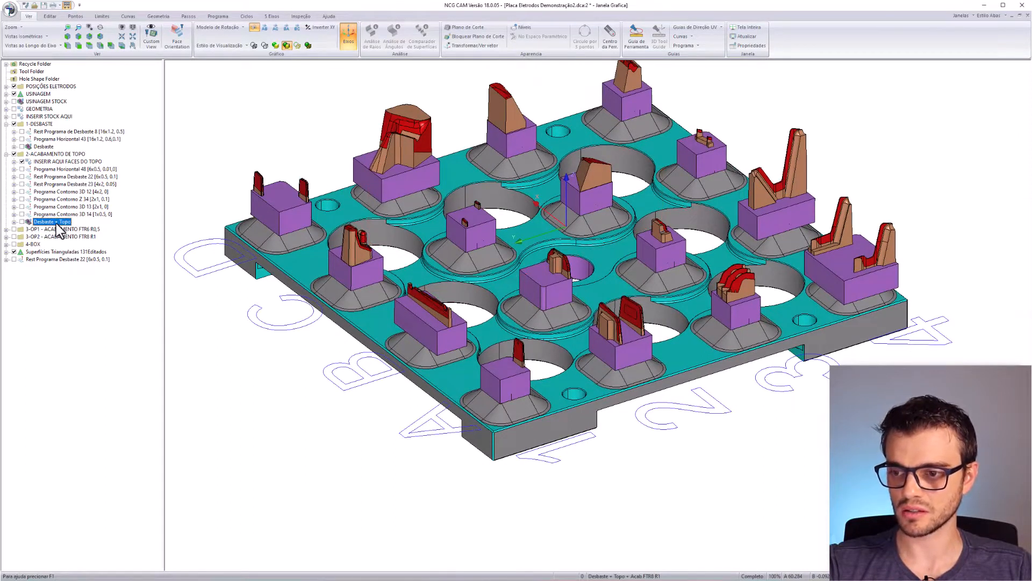
# - Show the Desbaste + Topo stock simulation and inspect the finished electrode tops from several angles
pyautogui.click(22, 221)
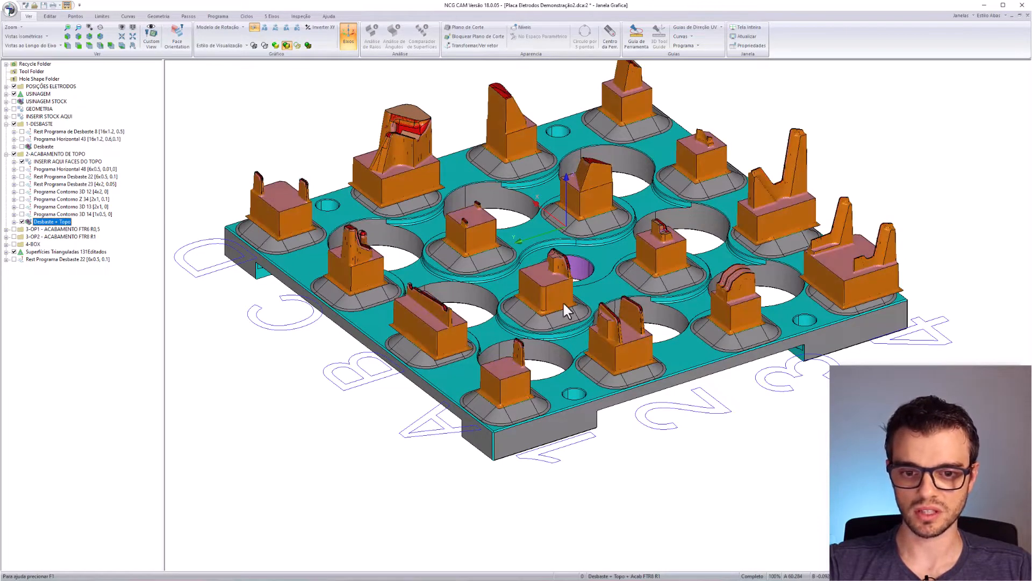
pyautogui.scroll(3, 563, 304)
pyautogui.scroll(3, 539, 483)
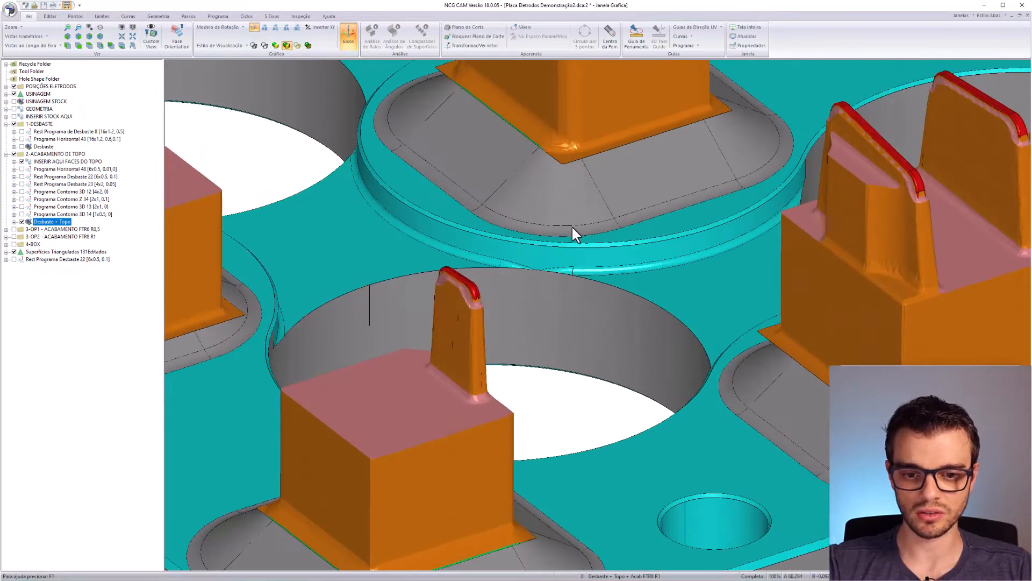
pyautogui.moveTo(344, 293); pyautogui.dragTo(704, 449, button='middle')
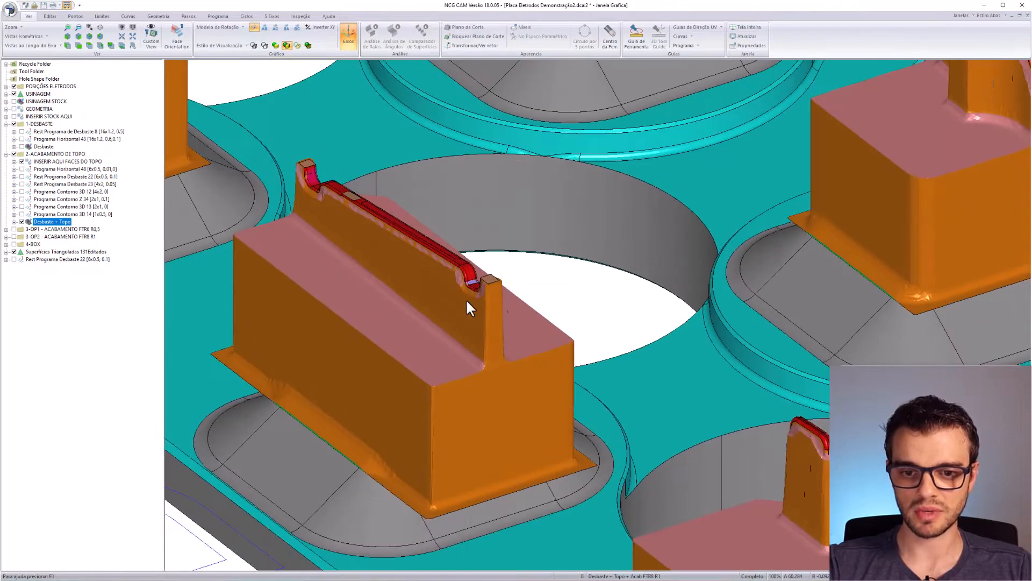
pyautogui.moveTo(410, 281); pyautogui.dragTo(577, 396, button='middle')
pyautogui.scroll(4, 633, 400)
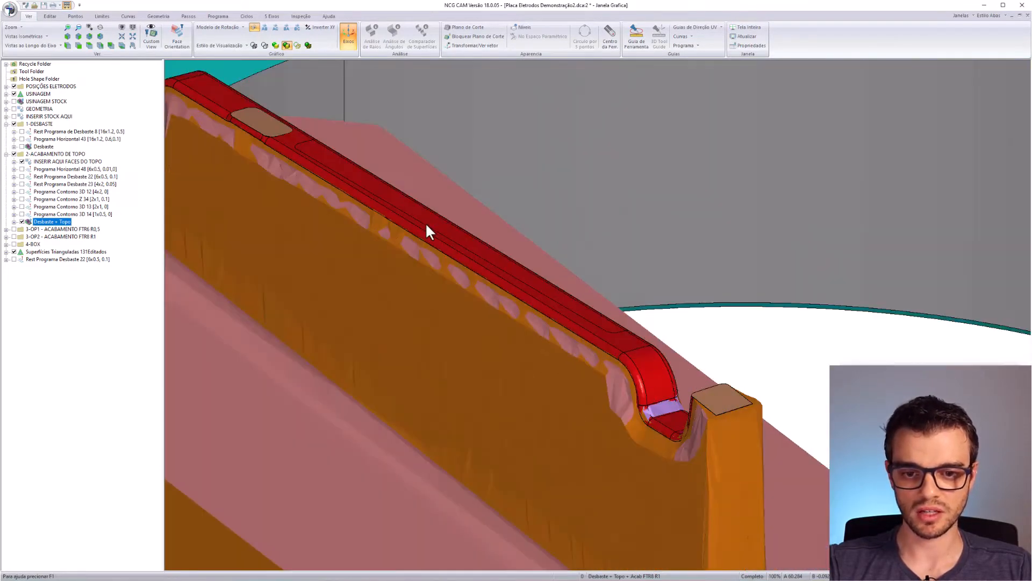
pyautogui.scroll(-3, 426, 225)
pyautogui.moveTo(370, 212); pyautogui.dragTo(579, 375, button='middle')
pyautogui.scroll(-2, 423, 201)
pyautogui.moveTo(450, 299); pyautogui.dragTo(499, 355, button='middle')
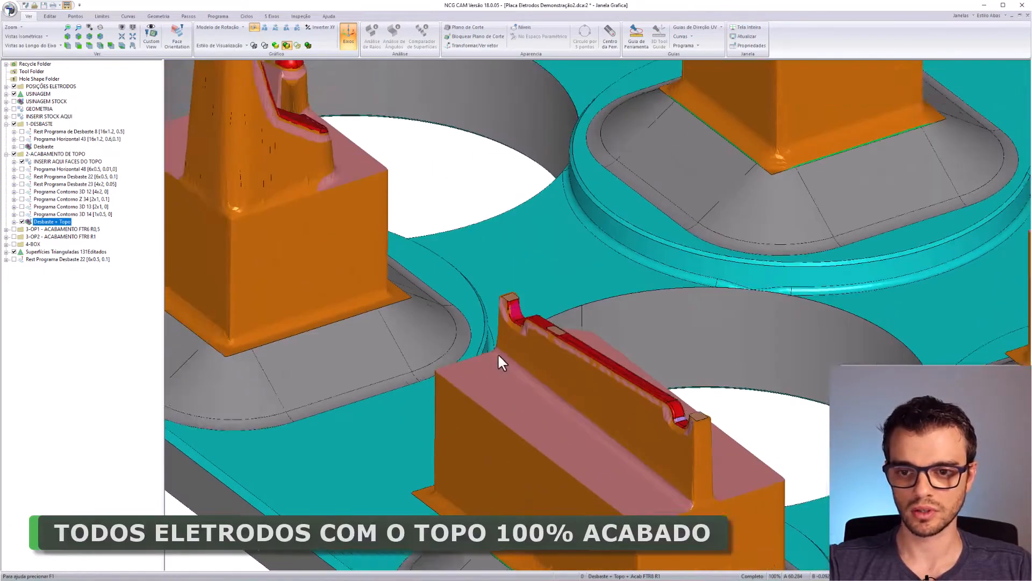
pyautogui.moveTo(257, 94); pyautogui.dragTo(487, 243, button='middle')
pyautogui.scroll(-1, 544, 300)
pyautogui.moveTo(537, 303); pyautogui.dragTo(475, 382, button='middle')
pyautogui.scroll(-2, 476, 381)
pyautogui.moveTo(380, 259); pyautogui.dragTo(514, 396, button='middle')
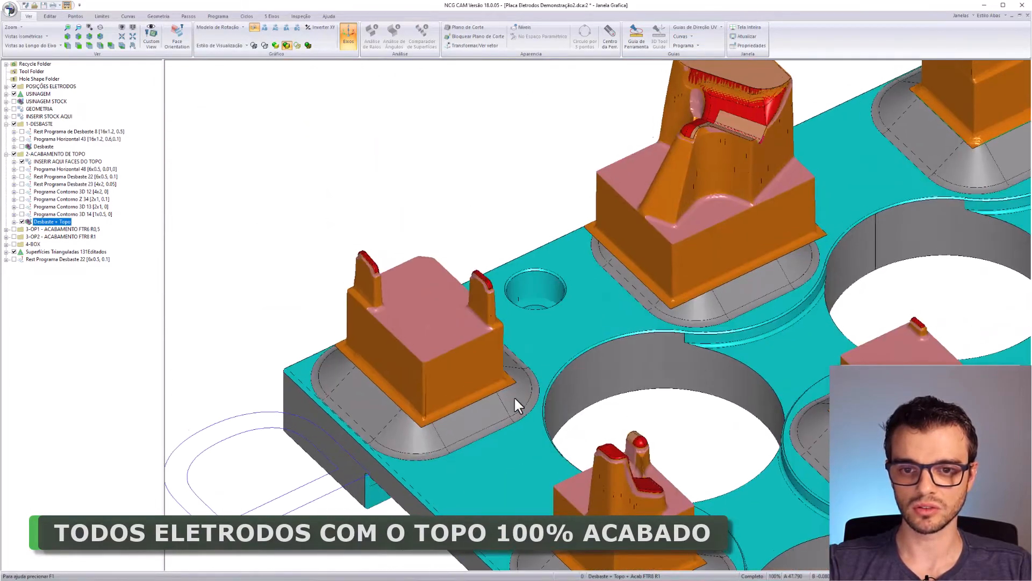
pyautogui.moveTo(892, 275); pyautogui.dragTo(212, 378, button='middle')
pyautogui.moveTo(774, 355); pyautogui.dragTo(482, 248, button='middle')
pyautogui.moveTo(645, 422); pyautogui.dragTo(370, 274, button='middle')
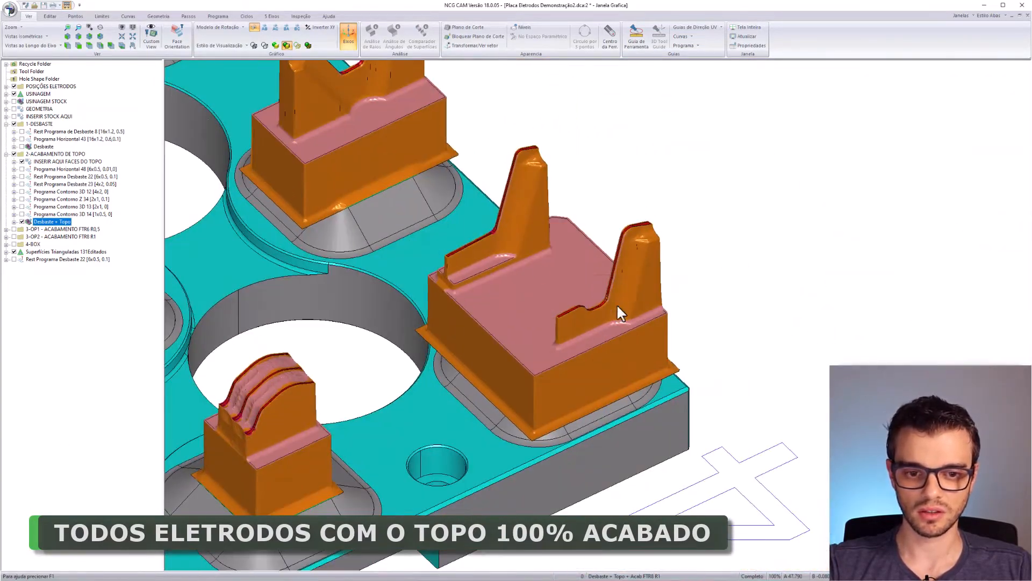
pyautogui.scroll(5, 617, 304)
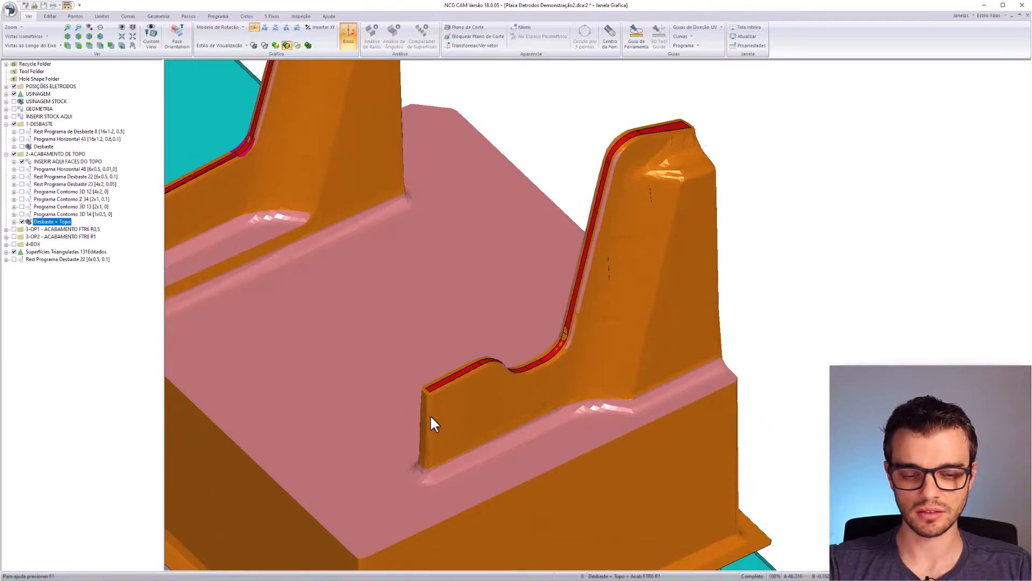
pyautogui.moveTo(430, 414); pyautogui.dragTo(628, 294, button='middle')
pyautogui.scroll(-3, 628, 294)
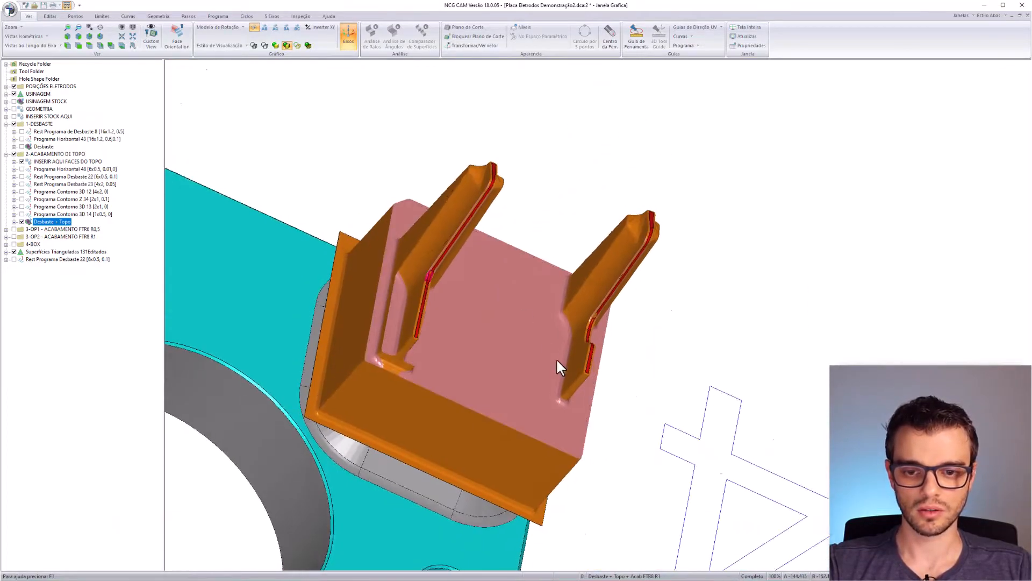
pyautogui.moveTo(557, 361); pyautogui.dragTo(485, 325, button='middle')
pyautogui.scroll(-3, 575, 326)
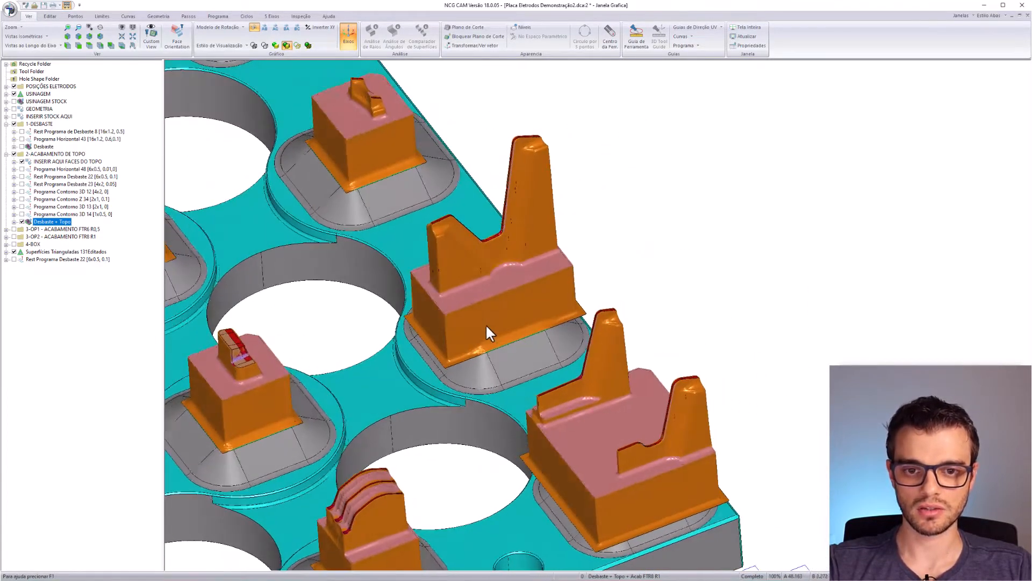
# - Hide and collapse the 1-DESBASTE and 2-ACABAMENTO DE TOPO folders
pyautogui.click(71, 230)
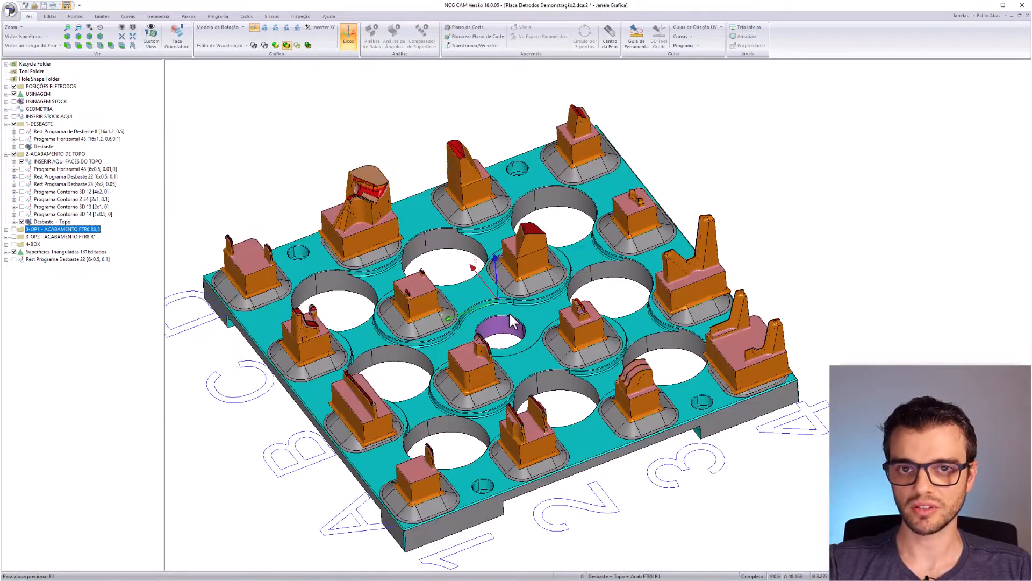
pyautogui.moveTo(532, 385); pyautogui.dragTo(612, 231, button='middle')
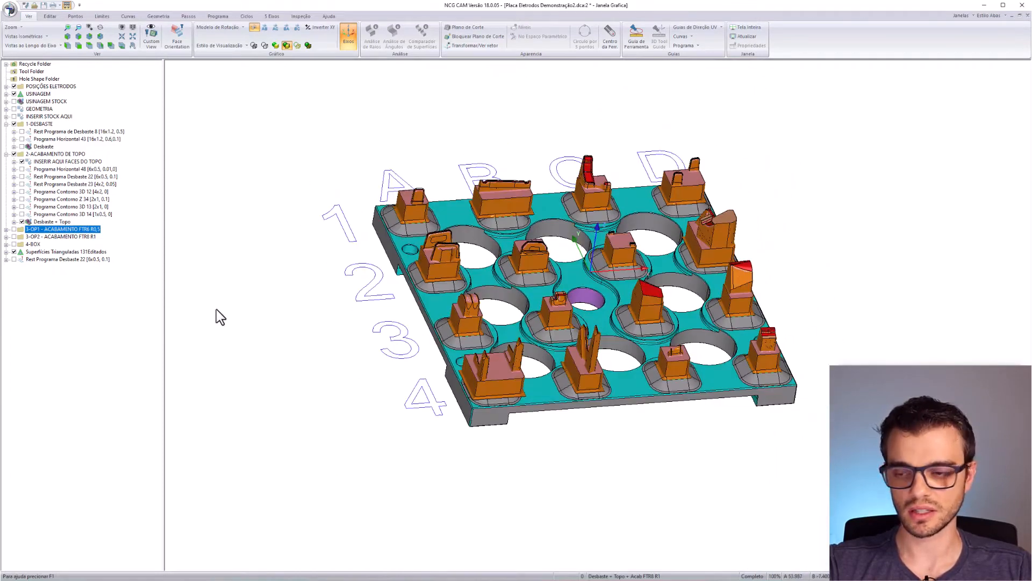
pyautogui.click(6, 154)
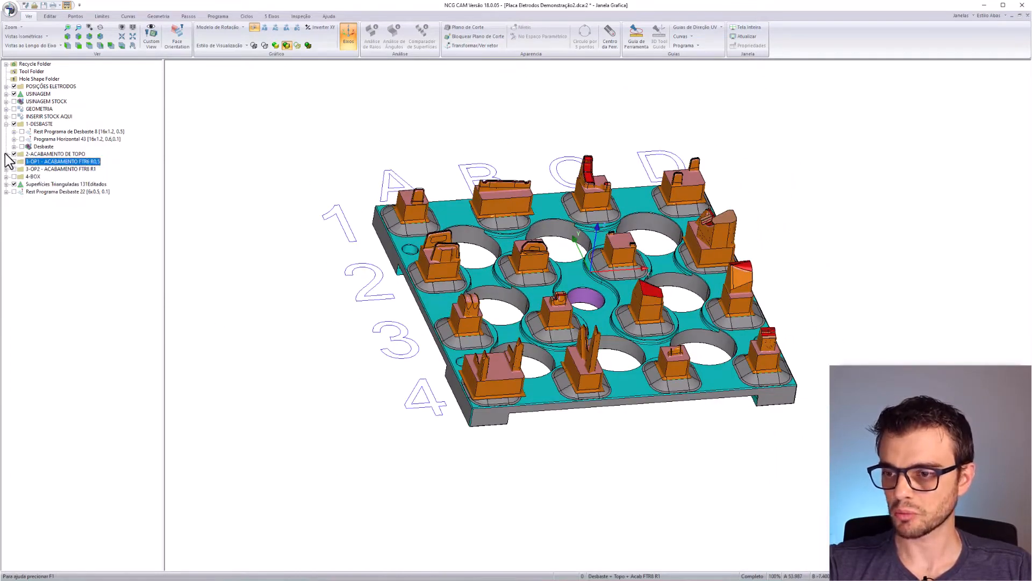
pyautogui.click(14, 153)
pyautogui.click(13, 124)
pyautogui.click(6, 124)
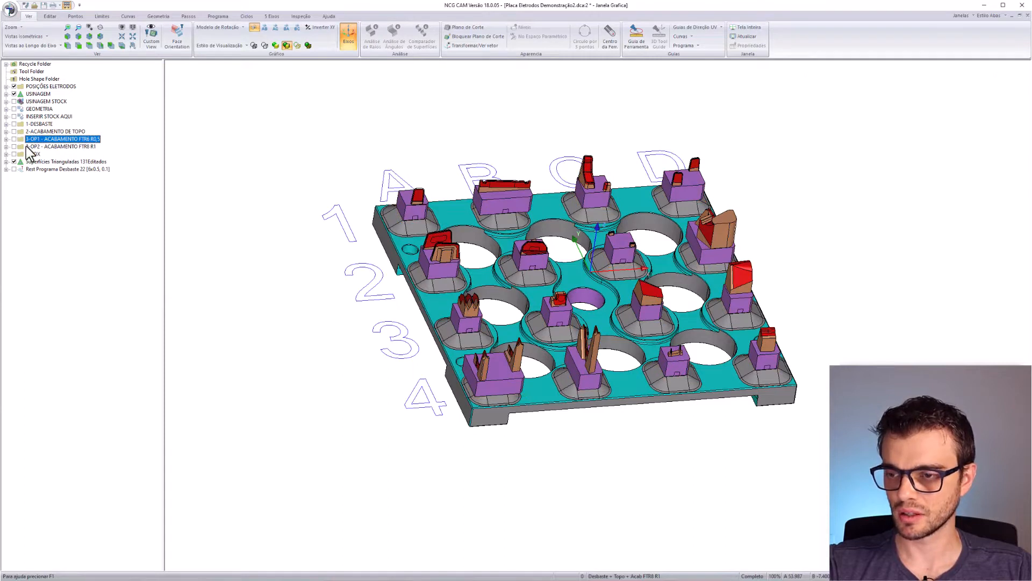
# - Expand the 3-OP1 - ACABAMENTO FTR6 R0,5 folder to list its five programs
pyautogui.click(56, 147)
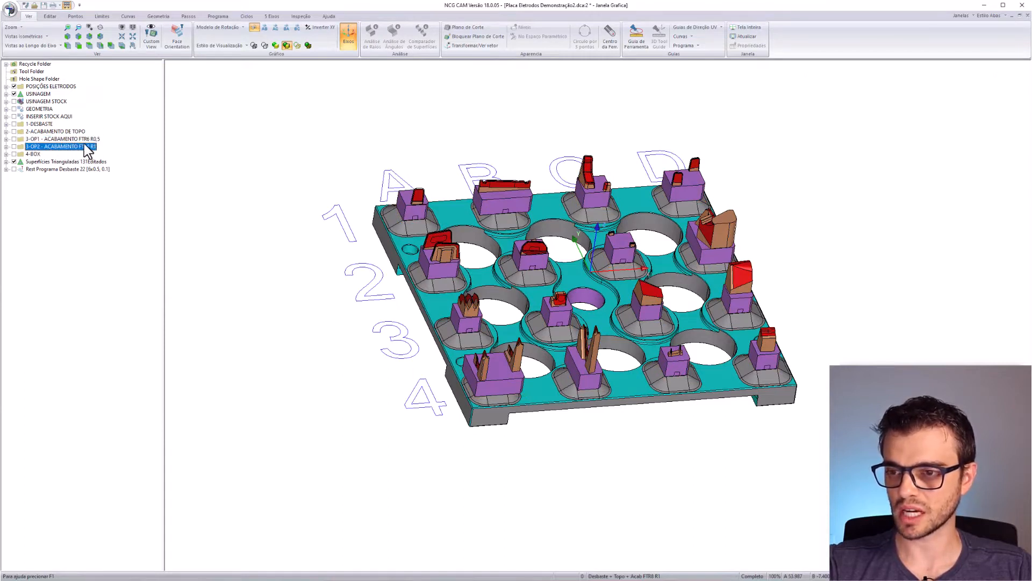
pyautogui.click(87, 141)
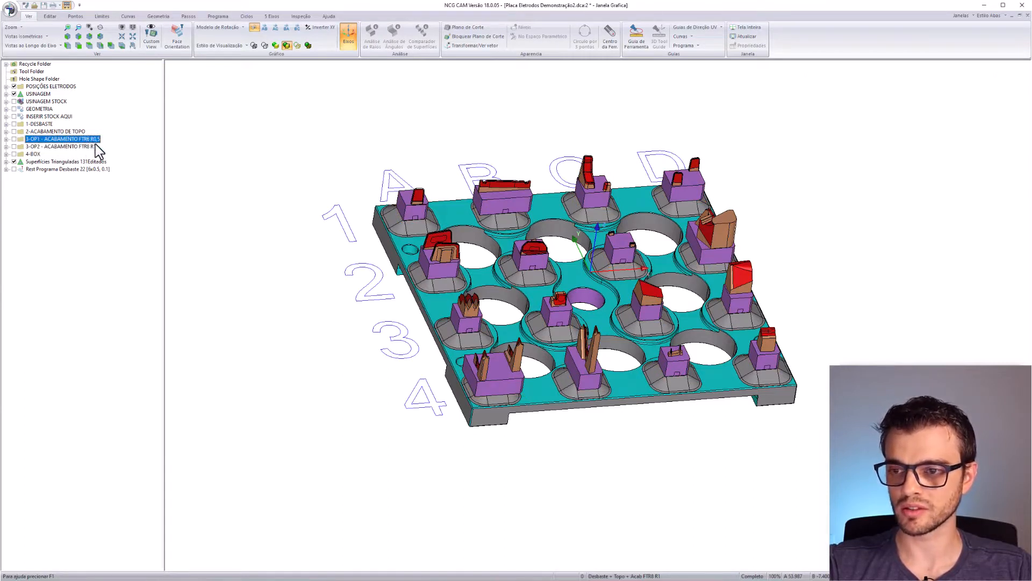
pyautogui.click(90, 147)
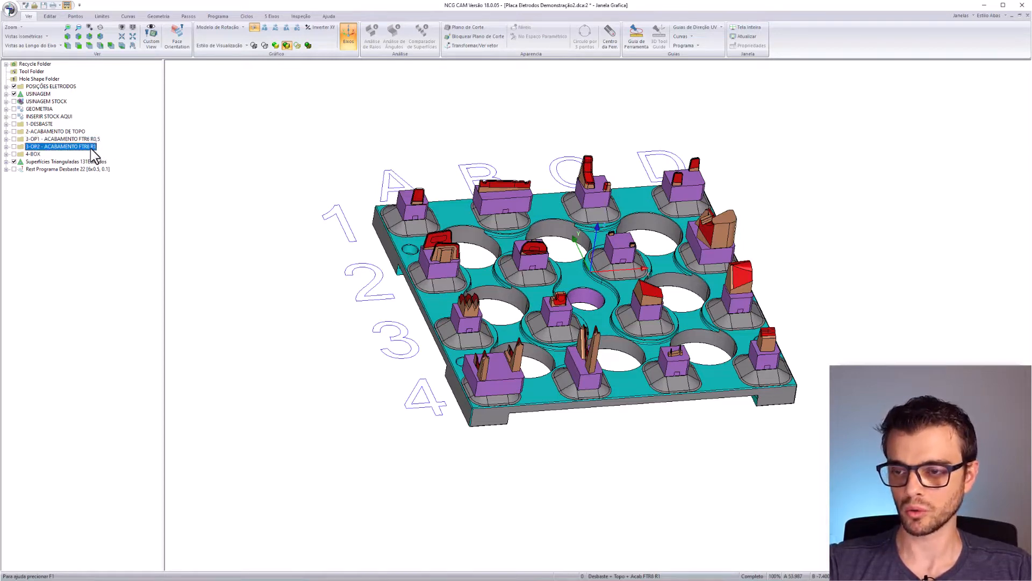
pyautogui.scroll(2, 643, 354)
pyautogui.moveTo(643, 354); pyautogui.dragTo(617, 394, button='middle')
pyautogui.scroll(2, 533, 421)
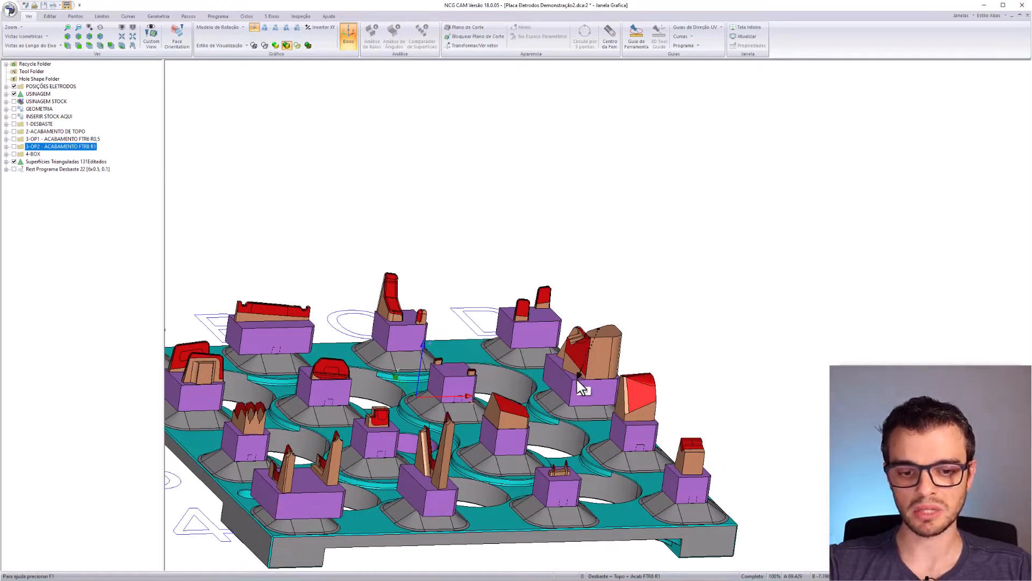
pyautogui.click(73, 140)
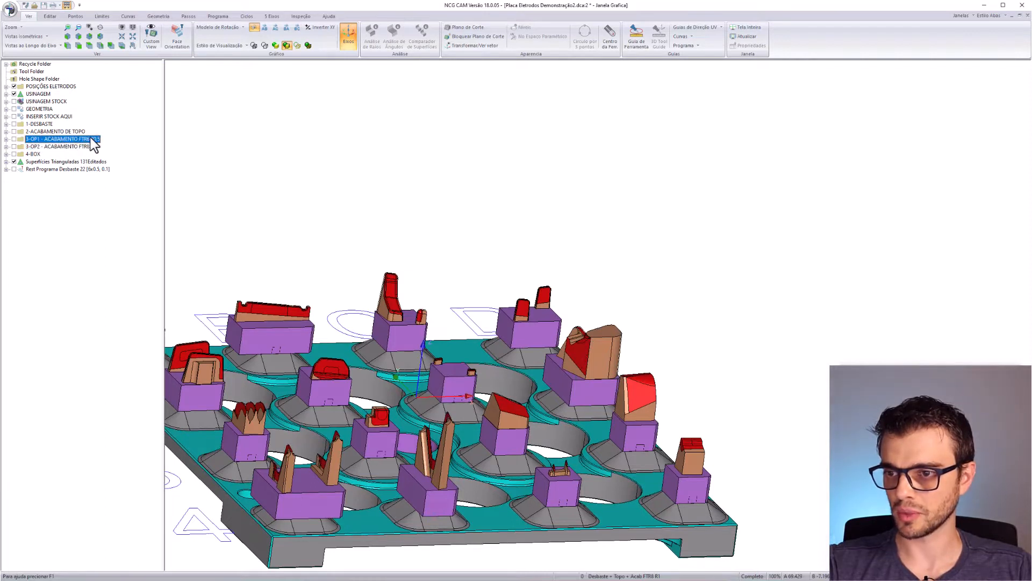
pyautogui.click(6, 139)
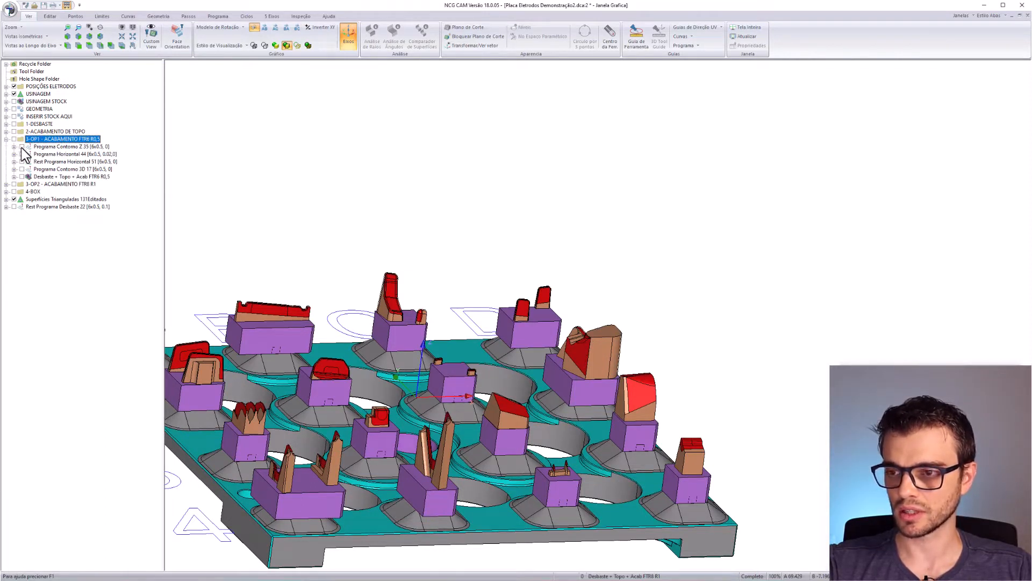
# - Display the Programa Contorno Z 35 [6x0.5, 0] toolpaths on the electrode walls and expand its tree entry
pyautogui.click(22, 147)
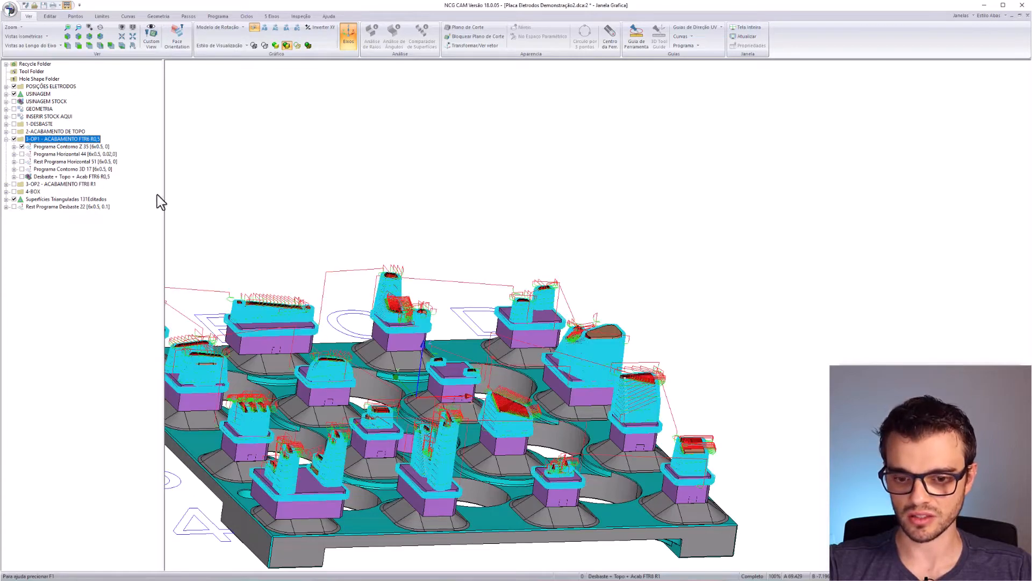
pyautogui.moveTo(521, 418); pyautogui.dragTo(748, 295, button='middle')
pyautogui.moveTo(747, 296); pyautogui.dragTo(496, 278, button='middle')
pyautogui.scroll(6, 580, 385)
pyautogui.scroll(6, 510, 355)
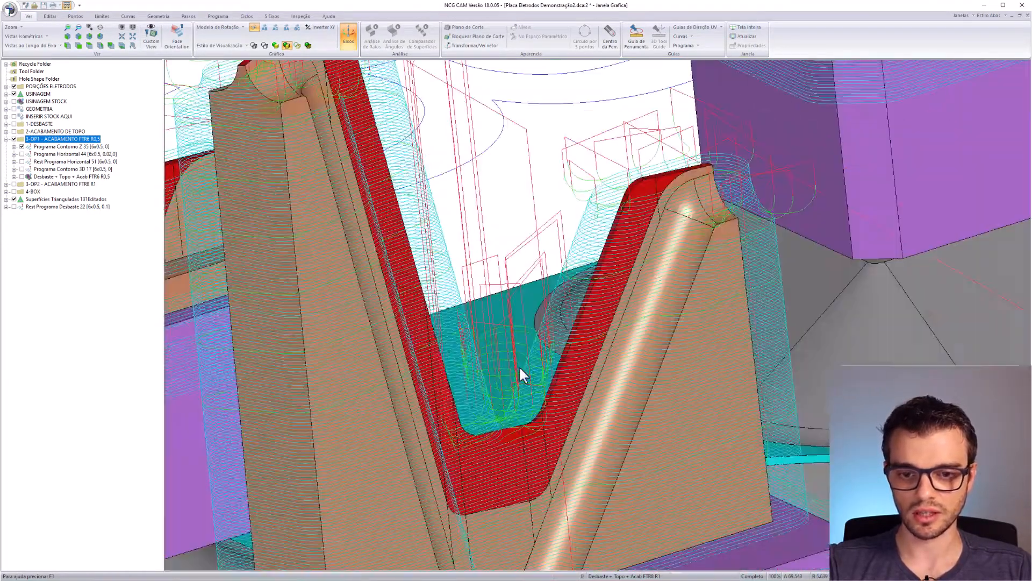
pyautogui.moveTo(518, 367); pyautogui.dragTo(446, 421, button='middle')
pyautogui.moveTo(367, 509); pyautogui.dragTo(500, 397, button='middle')
pyautogui.scroll(4, 500, 397)
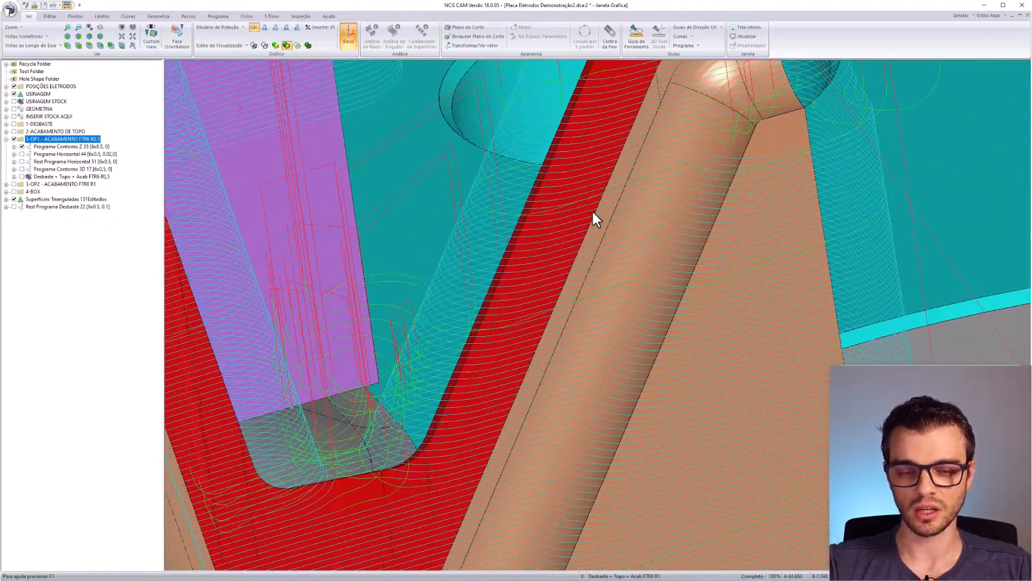
pyautogui.moveTo(605, 101); pyautogui.dragTo(554, 228, button='middle')
pyautogui.scroll(-2, 543, 215)
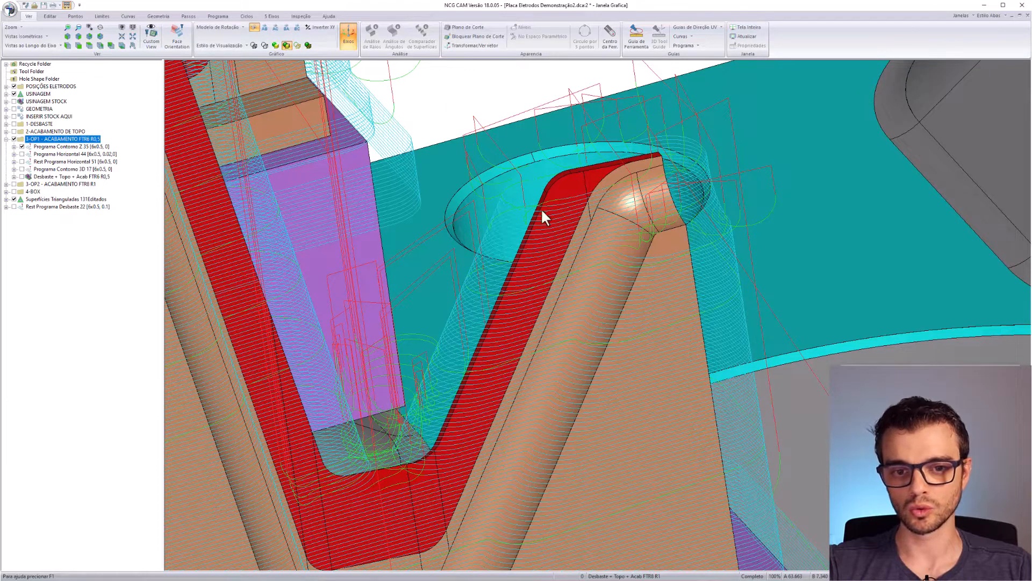
pyautogui.click(14, 146)
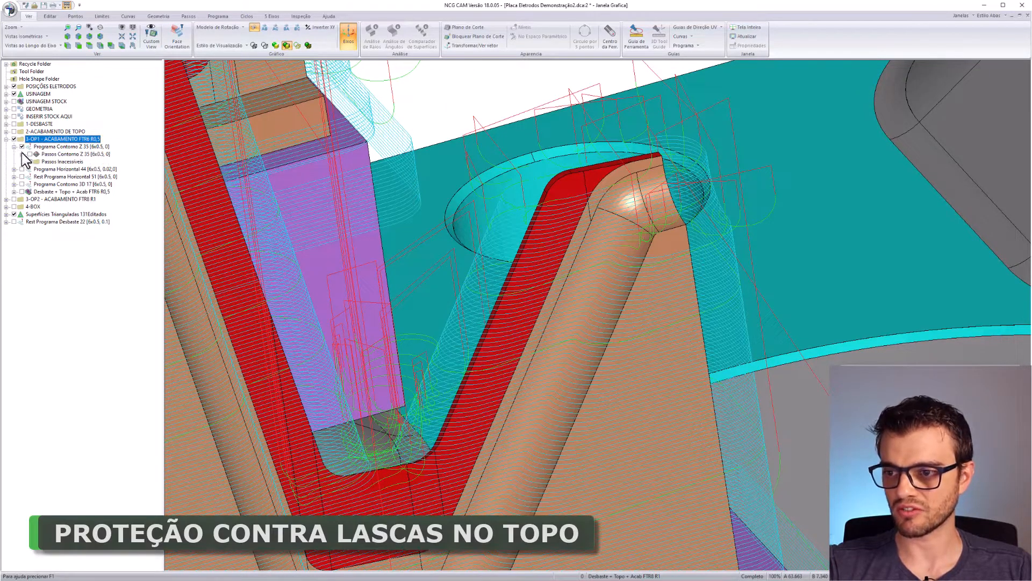
# - Expand Passos Contorno Z 35 to reveal Offset Limites 211 and GEOMETRIA + PROTEÇÃO DE TOPO
pyautogui.click(22, 154)
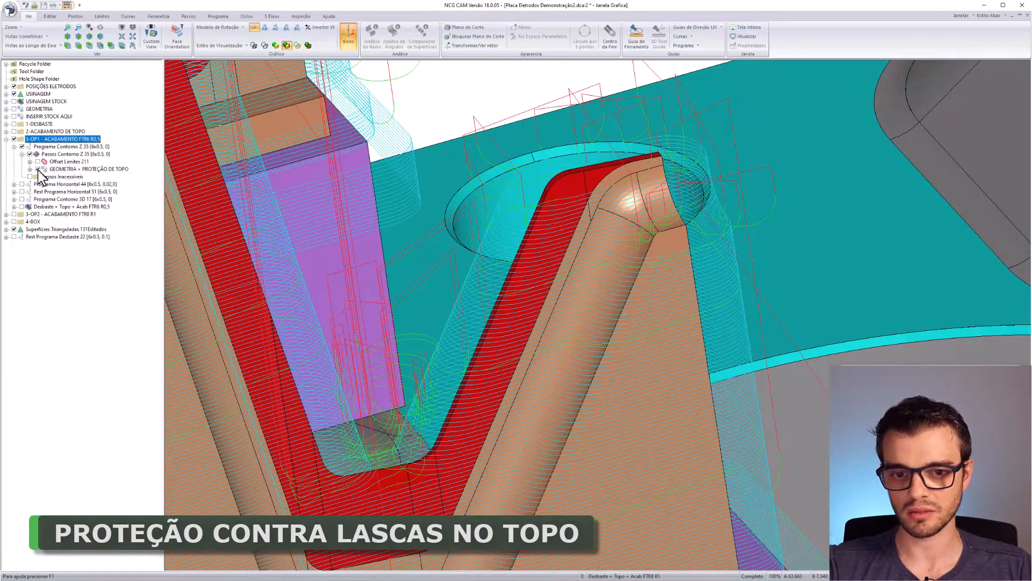
pyautogui.scroll(5, 543, 237)
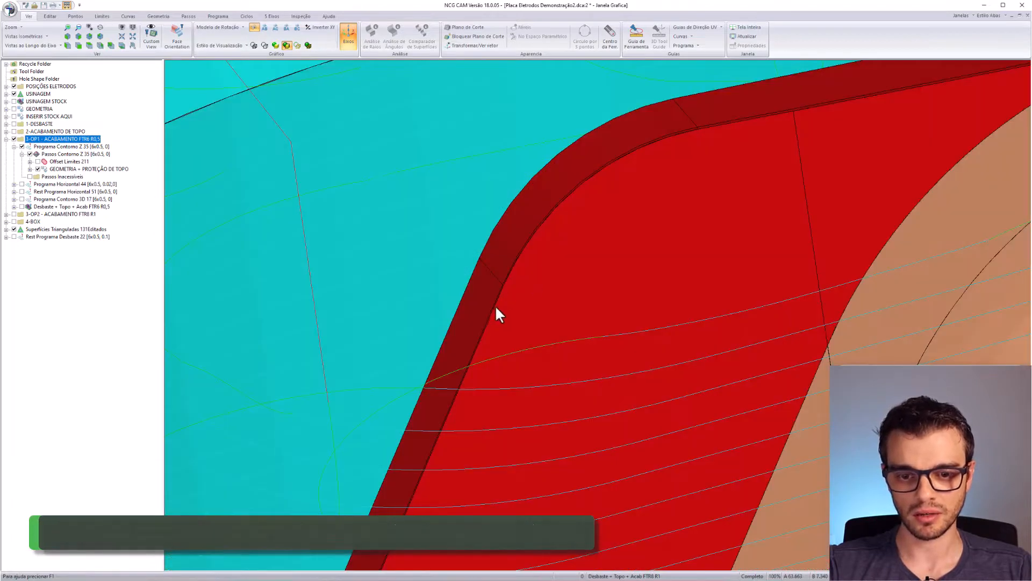
pyautogui.scroll(3, 500, 308)
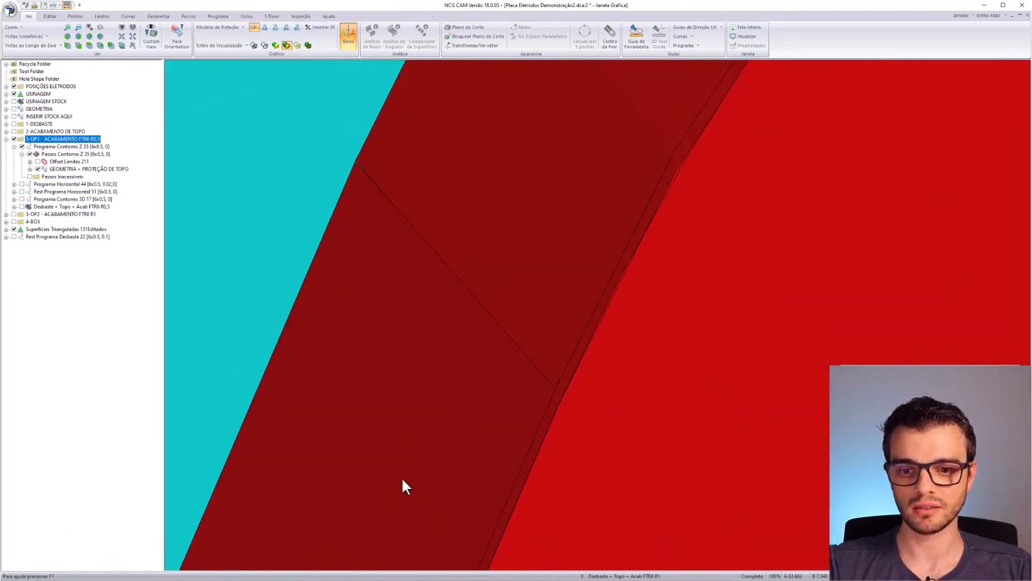
pyautogui.scroll(-7, 607, 231)
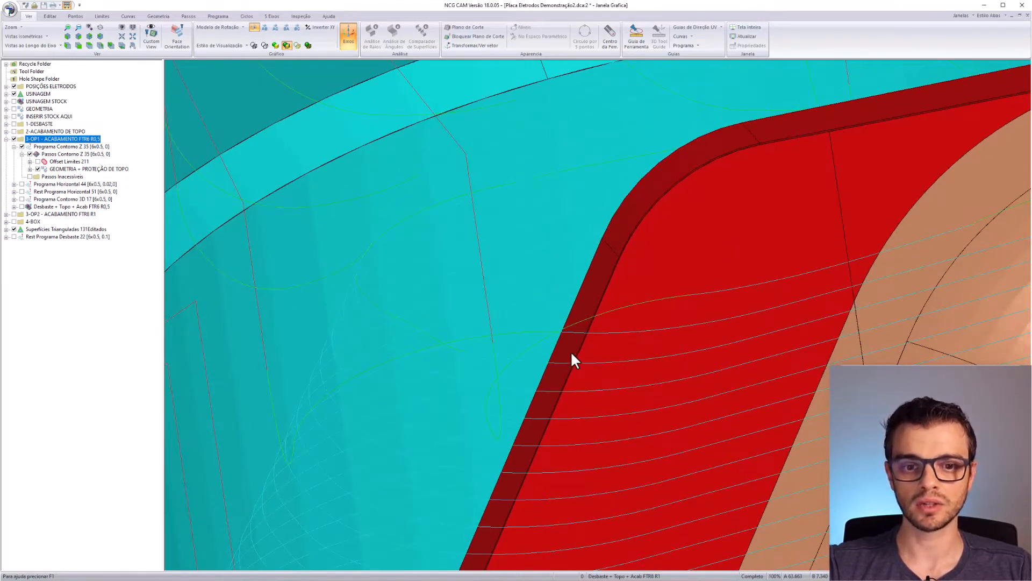
pyautogui.scroll(-3, 553, 357)
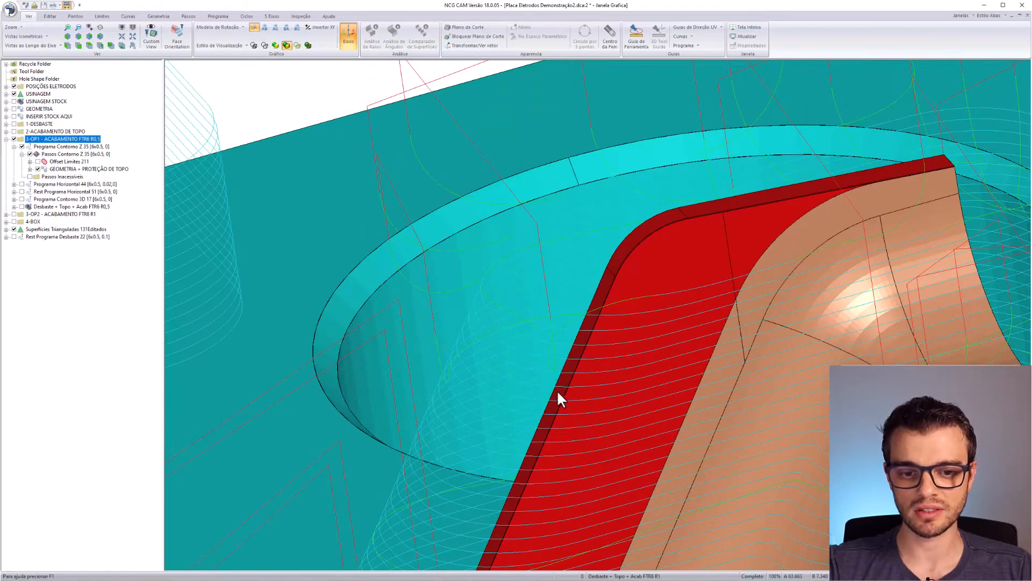
pyautogui.scroll(-9, 557, 389)
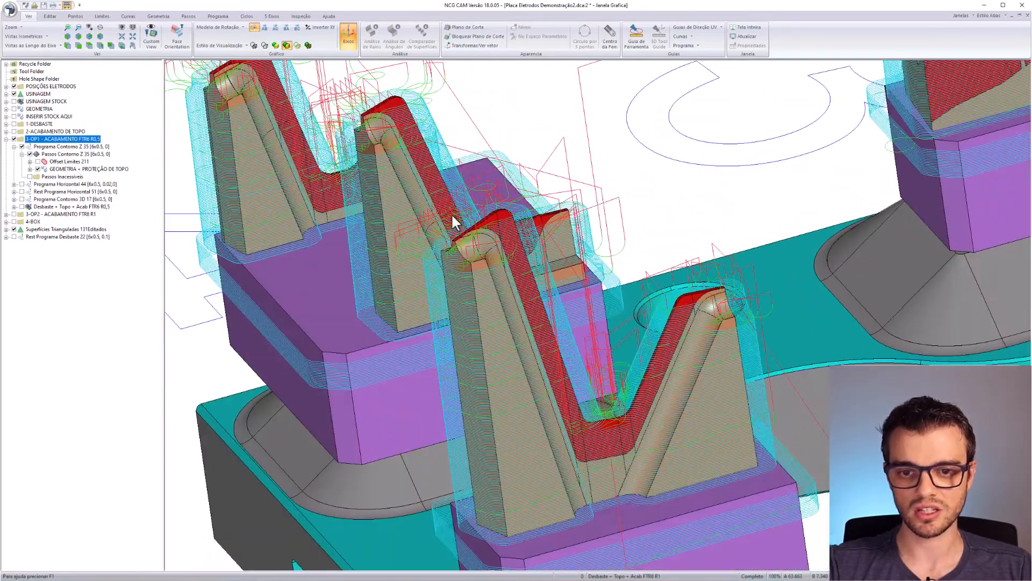
pyautogui.scroll(-6, 531, 360)
pyautogui.scroll(2, 680, 193)
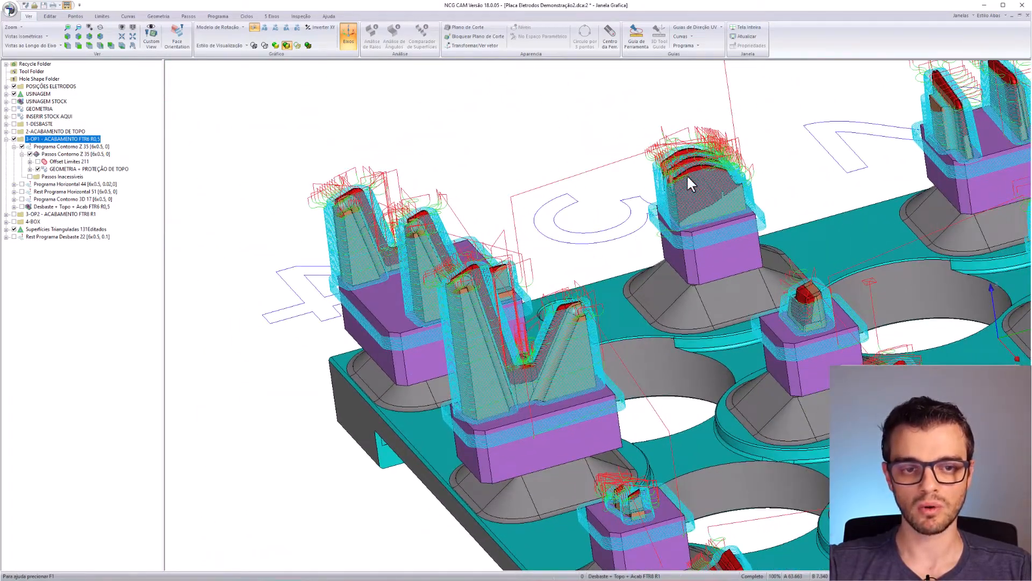
# - Orbit and zoom around the plate to inspect the protected electrode top edges
pyautogui.moveTo(680, 167); pyautogui.dragTo(697, 202, button='middle')
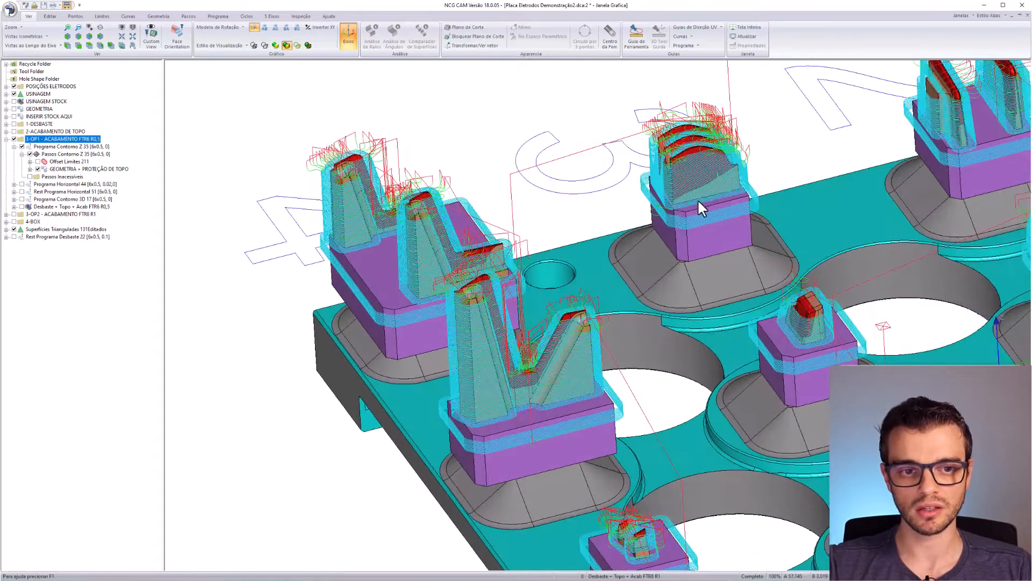
pyautogui.scroll(5, 684, 160)
pyautogui.scroll(4, 639, 232)
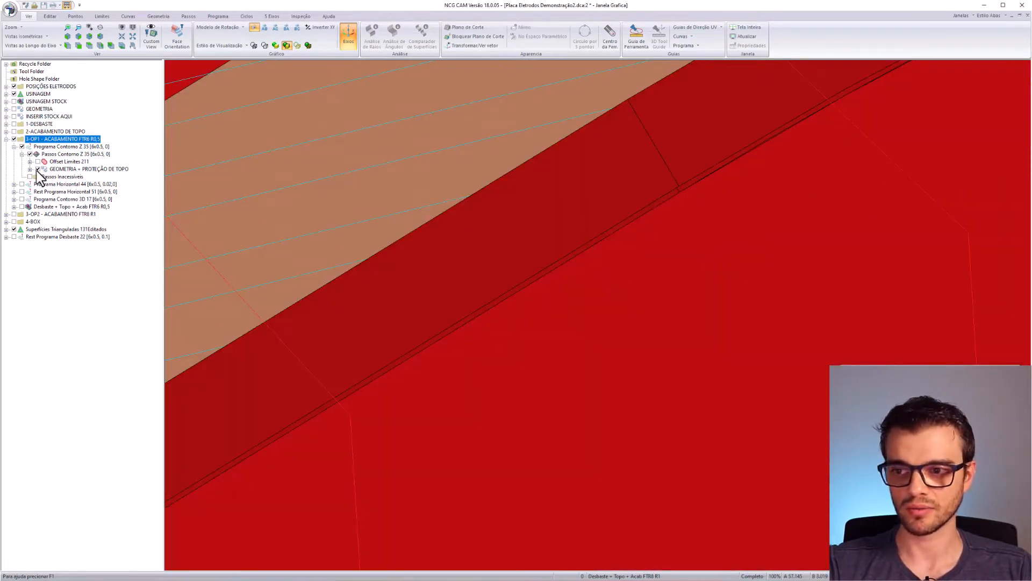
pyautogui.scroll(-2, 579, 309)
pyautogui.scroll(-8, 579, 305)
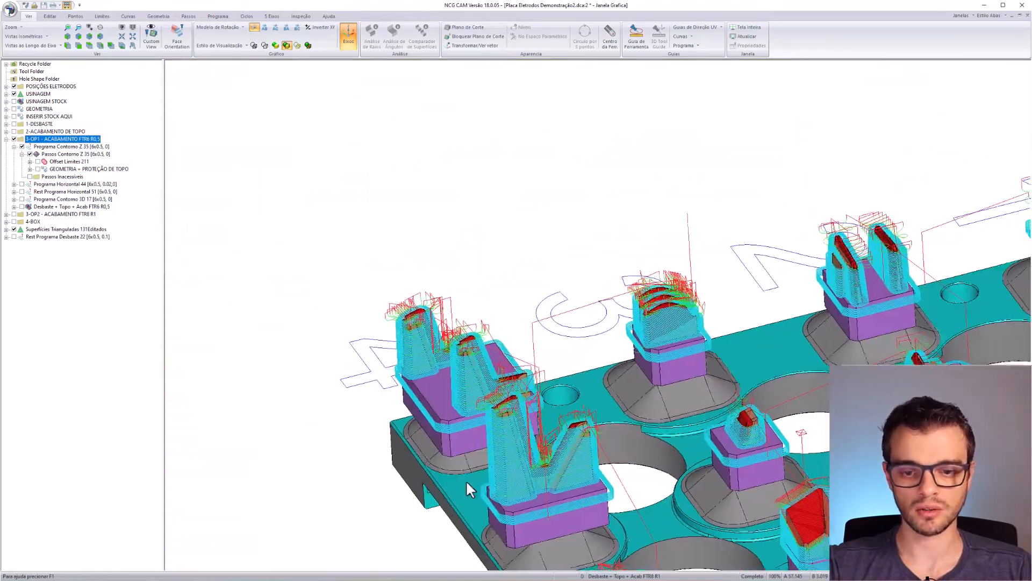
pyautogui.scroll(2, 596, 412)
pyautogui.moveTo(595, 412); pyautogui.dragTo(702, 334, button='middle')
pyautogui.scroll(-3, 609, 294)
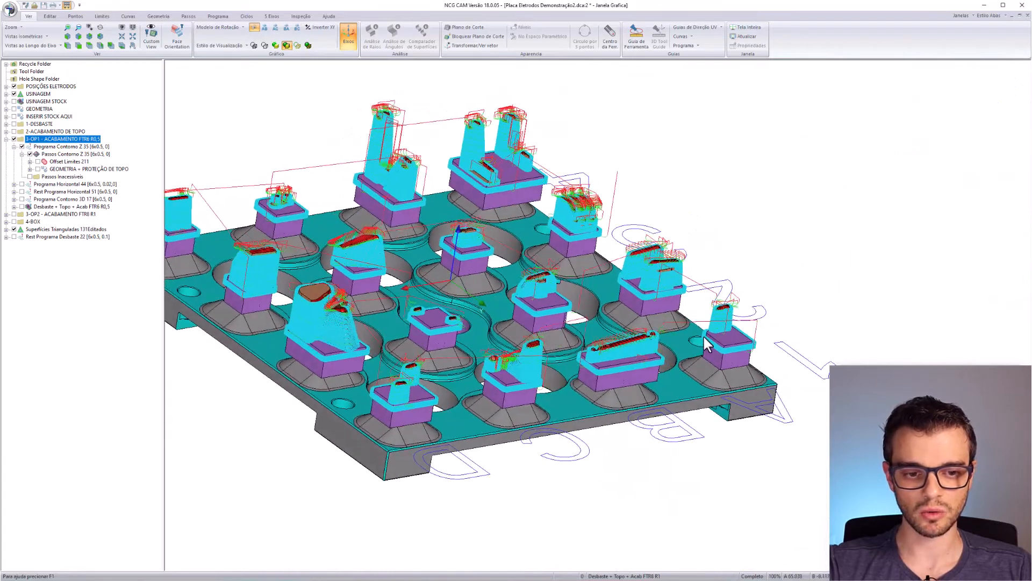
pyautogui.scroll(5, 672, 333)
pyautogui.moveTo(325, 182); pyautogui.dragTo(337, 211, button='middle')
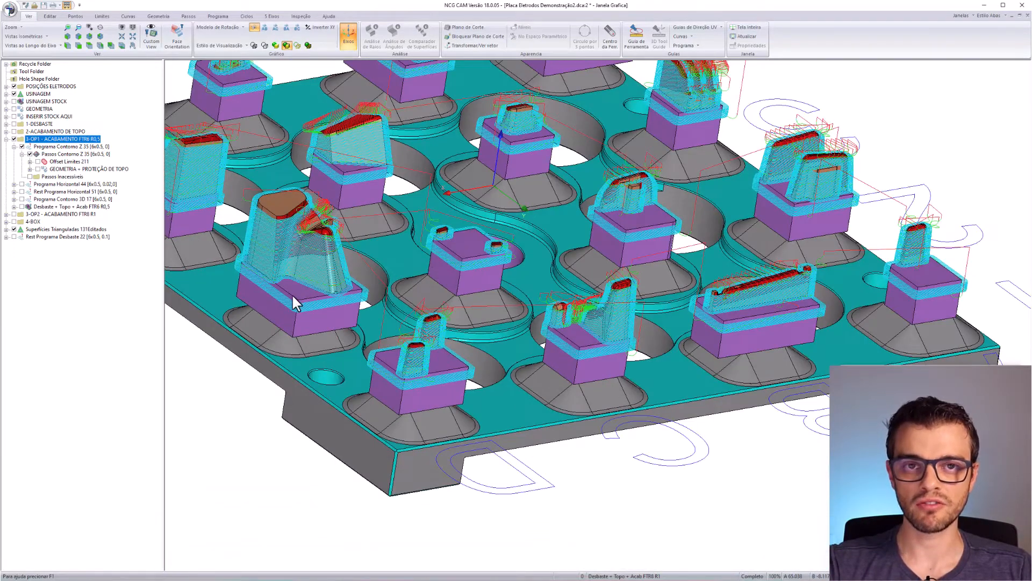
pyautogui.moveTo(293, 296); pyautogui.dragTo(354, 297, button='middle')
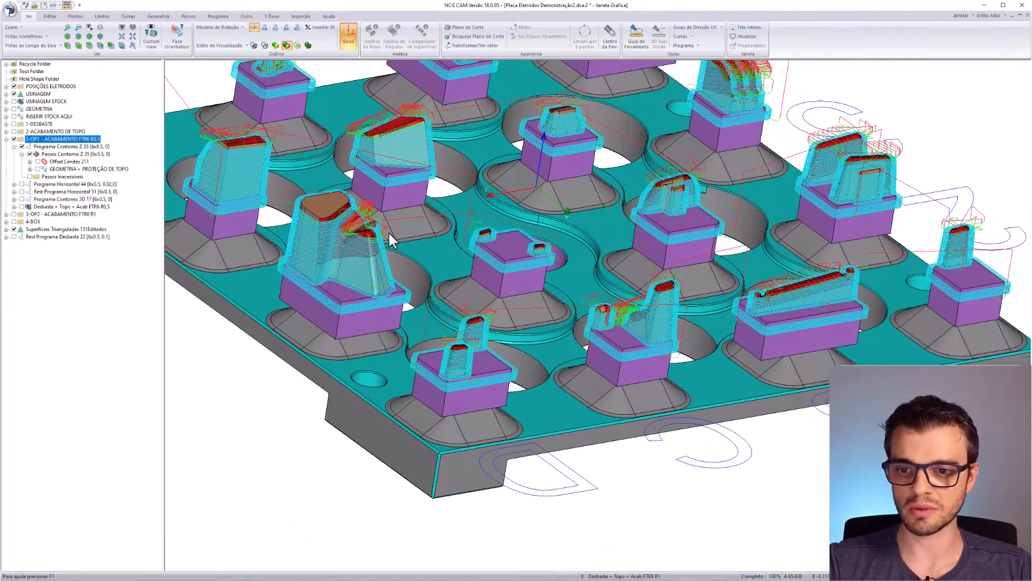
pyautogui.scroll(-3, 388, 232)
pyautogui.moveTo(360, 248); pyautogui.dragTo(437, 312, button='middle')
pyautogui.scroll(-1, 550, 248)
pyautogui.moveTo(553, 272); pyautogui.dragTo(517, 294, button='middle')
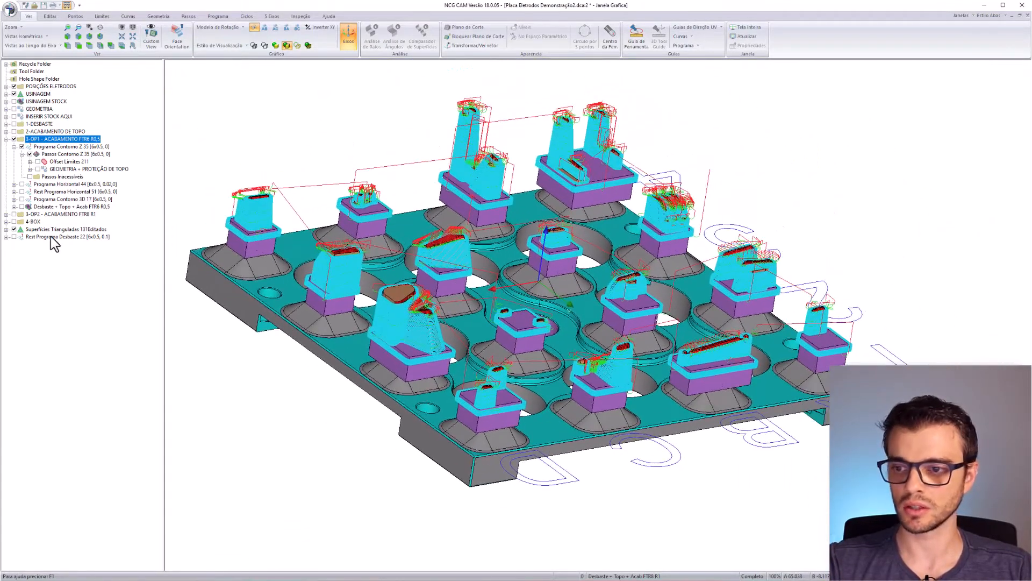
# - Collapse and hide Programa Contorno Z 35, then display and inspect the Programa Horizontal 44 toolpaths
pyautogui.click(13, 146)
pyautogui.click(21, 147)
pyautogui.click(22, 154)
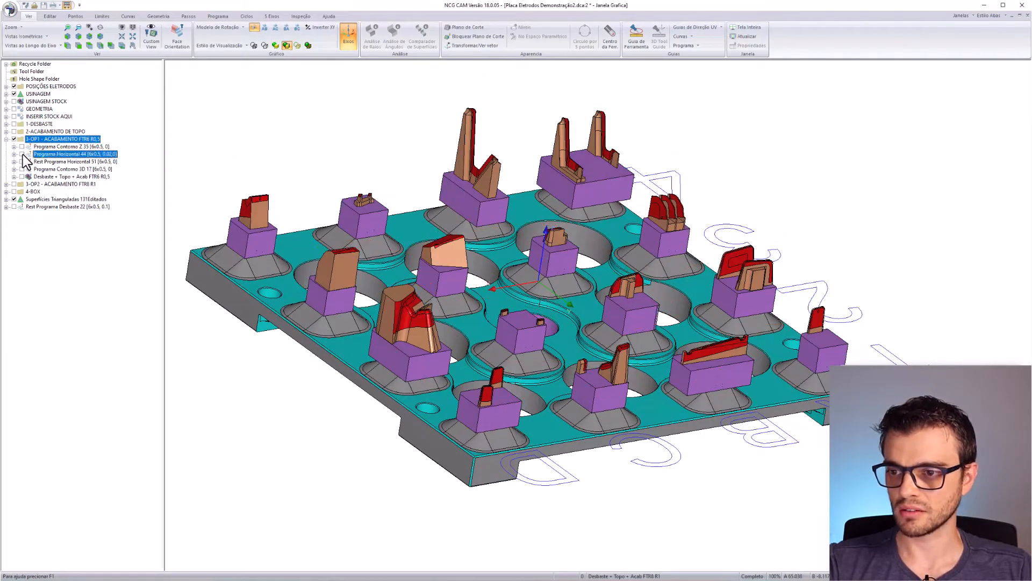
pyautogui.moveTo(610, 355); pyautogui.dragTo(811, 433, button='middle')
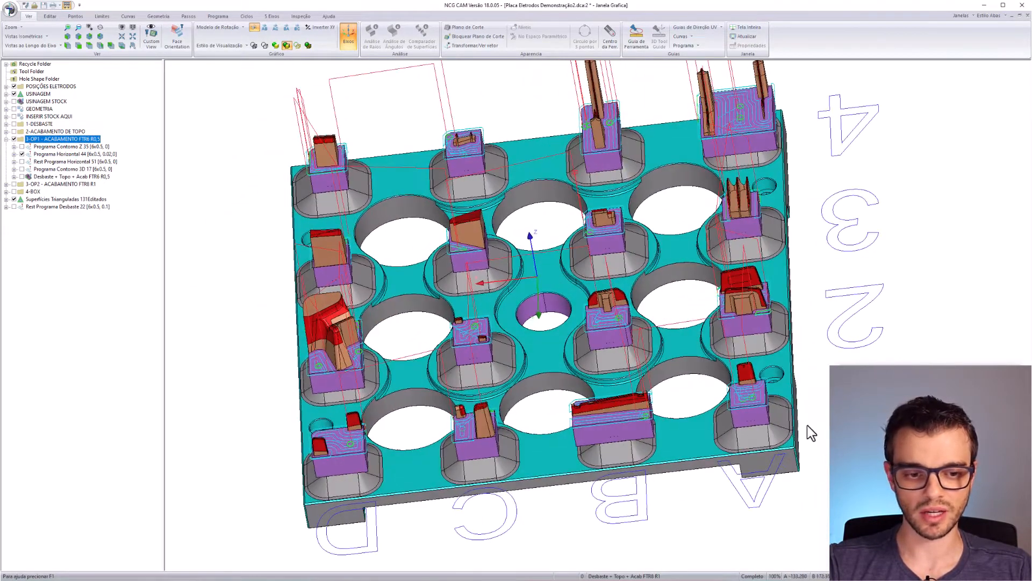
pyautogui.moveTo(575, 189); pyautogui.dragTo(537, 310, button='middle')
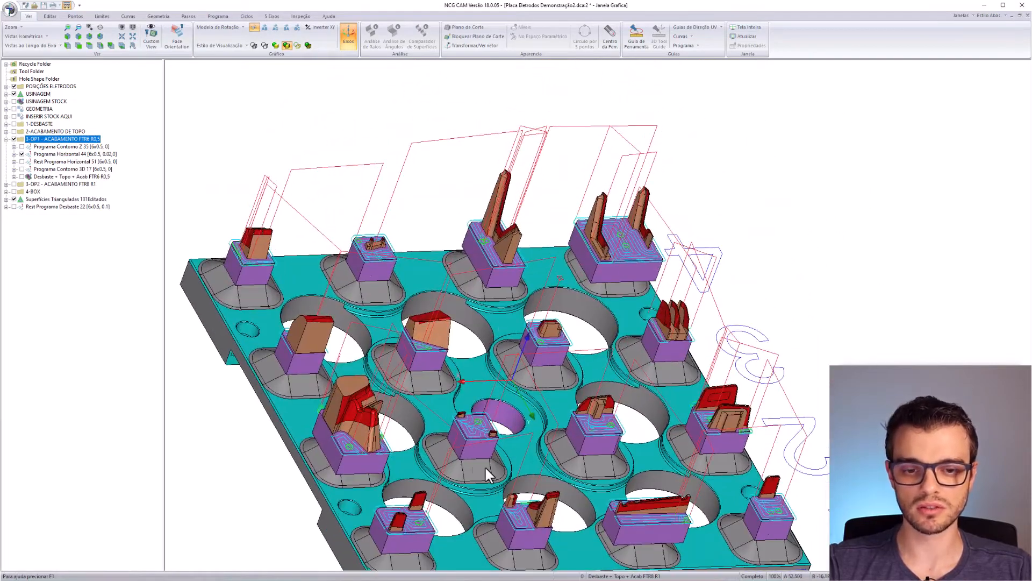
pyautogui.moveTo(485, 466); pyautogui.dragTo(260, 392, button='middle')
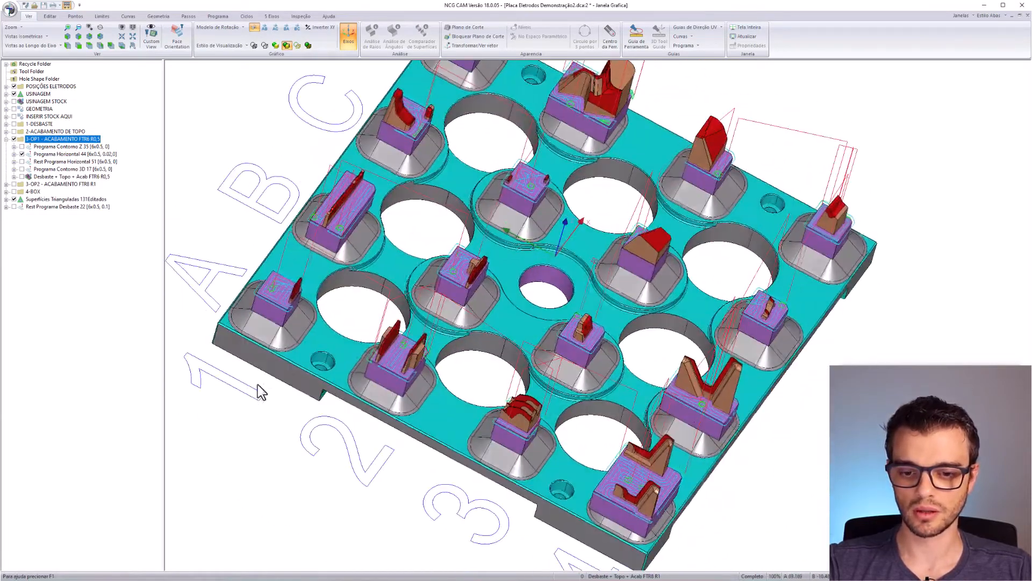
# - Hide Programa Horizontal 44 and show the Rest Programa Horizontal 51 toolpaths in close-up
pyautogui.click(22, 154)
pyautogui.click(22, 162)
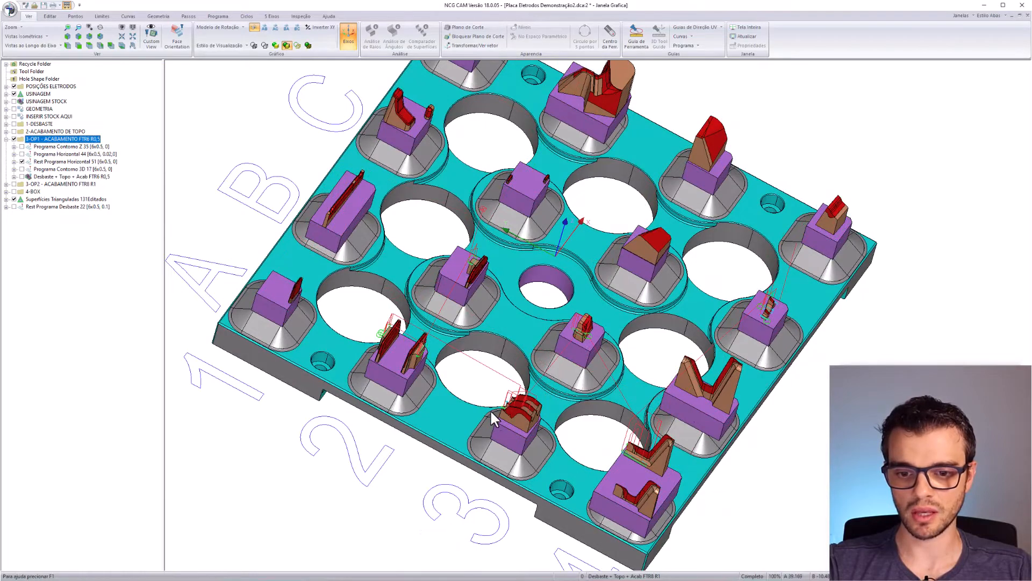
pyautogui.moveTo(489, 409); pyautogui.dragTo(515, 244, button='middle')
pyautogui.scroll(5, 487, 392)
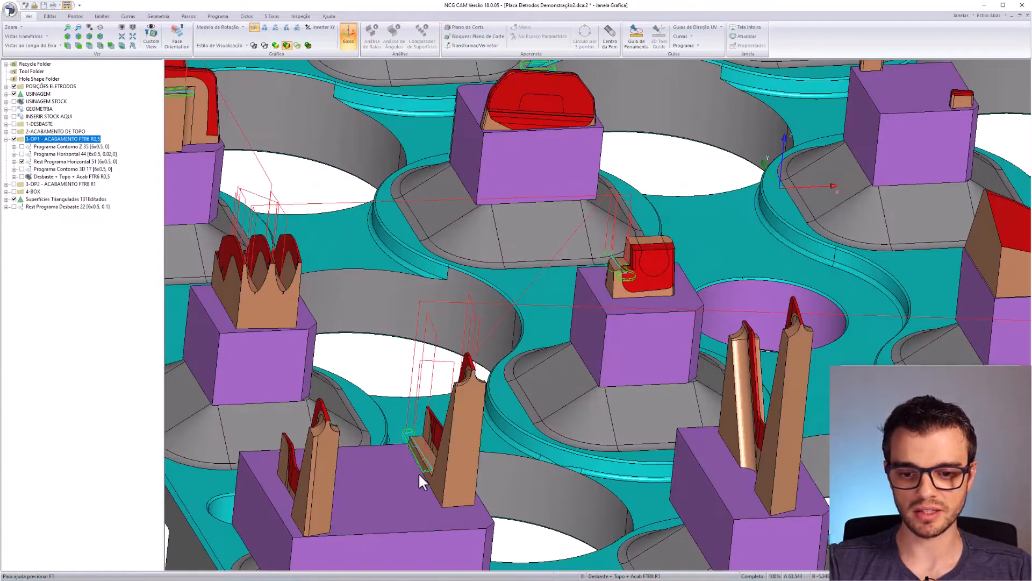
pyautogui.moveTo(419, 473); pyautogui.dragTo(529, 397, button='middle')
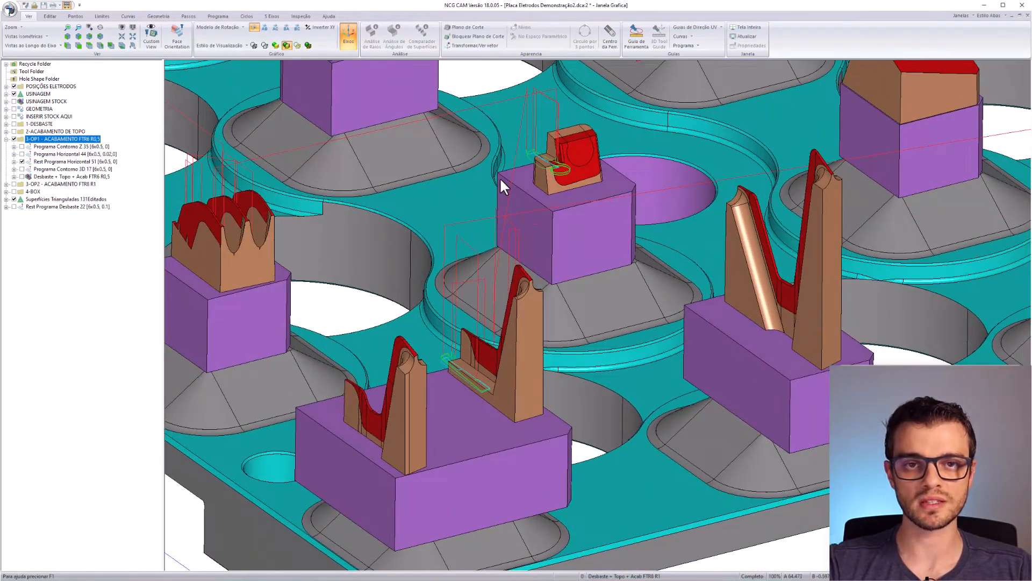
pyautogui.scroll(-5, 577, 161)
pyautogui.scroll(4, 343, 256)
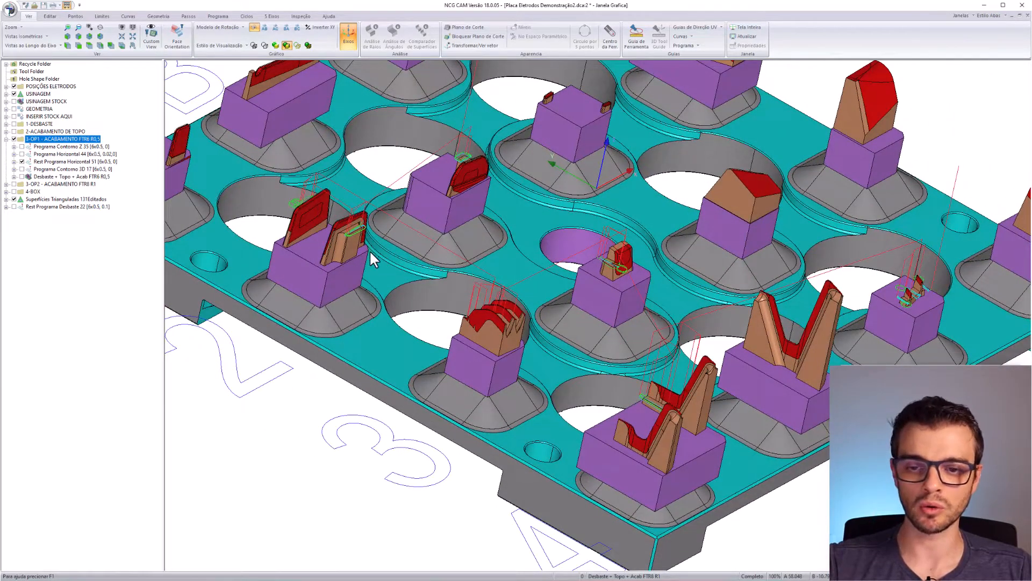
pyautogui.scroll(-2, 484, 293)
# - Orbit and zoom to inspect the Rest Horizontal 51 passes in the electrode notches across the plate
pyautogui.moveTo(521, 327); pyautogui.dragTo(688, 327, button='middle')
pyautogui.scroll(5, 690, 335)
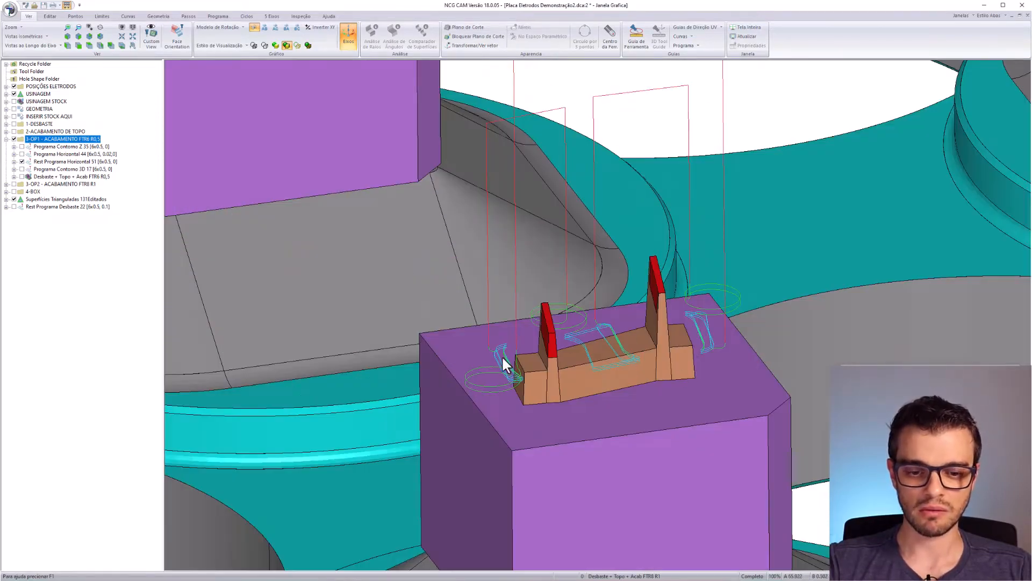
pyautogui.scroll(-6, 359, 528)
pyautogui.scroll(3, 426, 385)
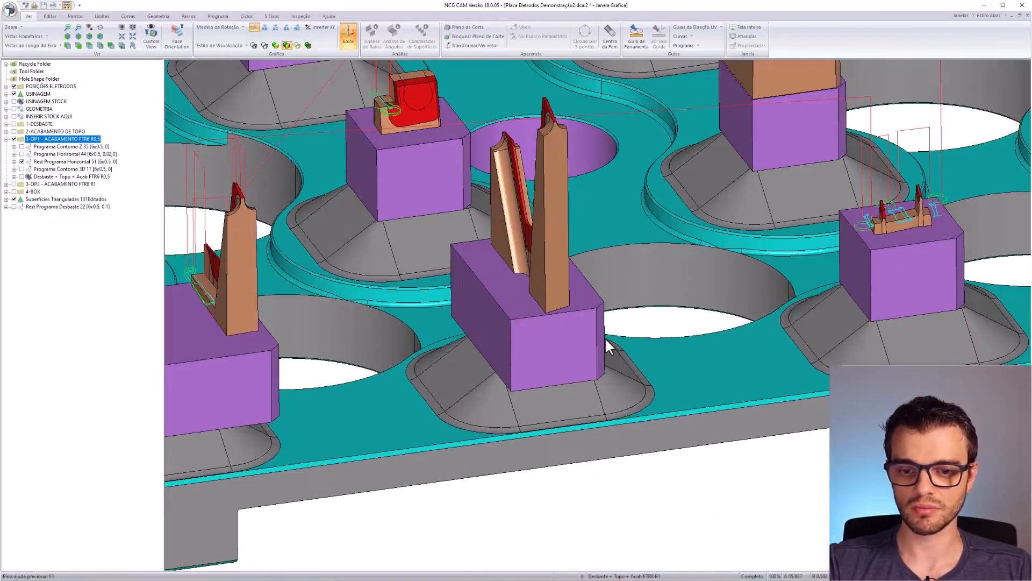
pyautogui.scroll(-5, 608, 340)
pyautogui.moveTo(446, 278); pyautogui.dragTo(349, 372, button='middle')
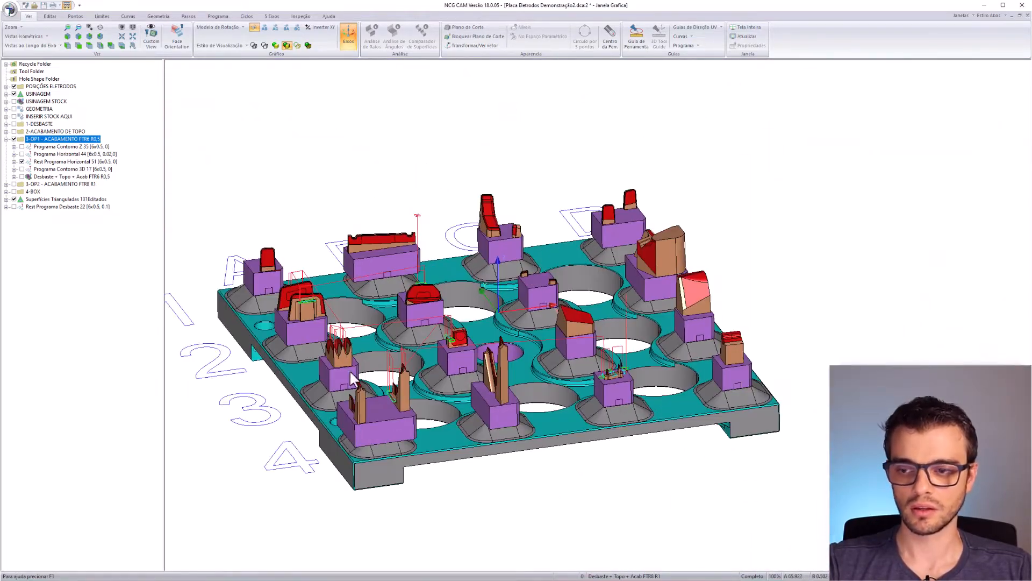
pyautogui.click(22, 161)
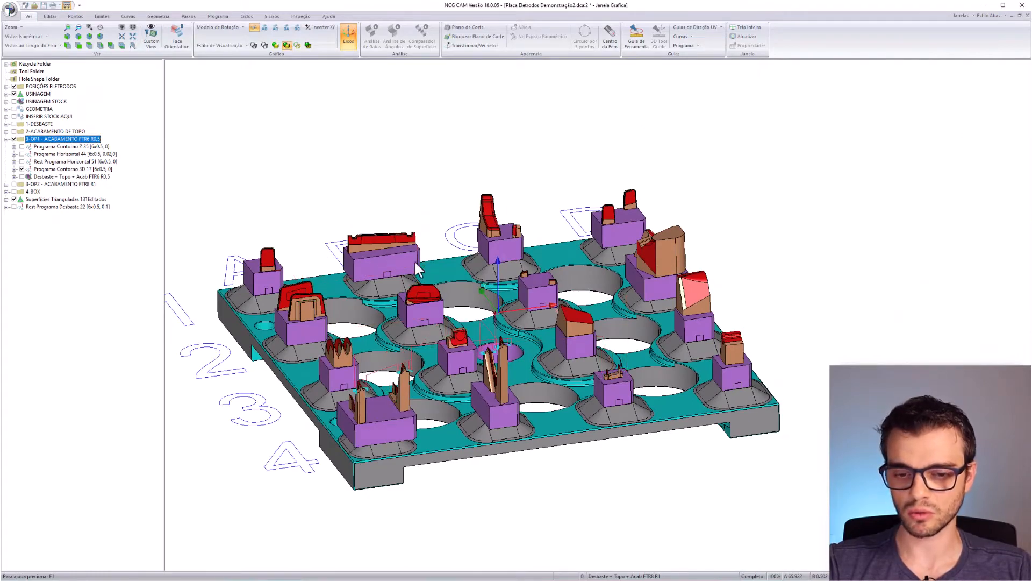
pyautogui.moveTo(459, 380); pyautogui.dragTo(643, 329, button='middle')
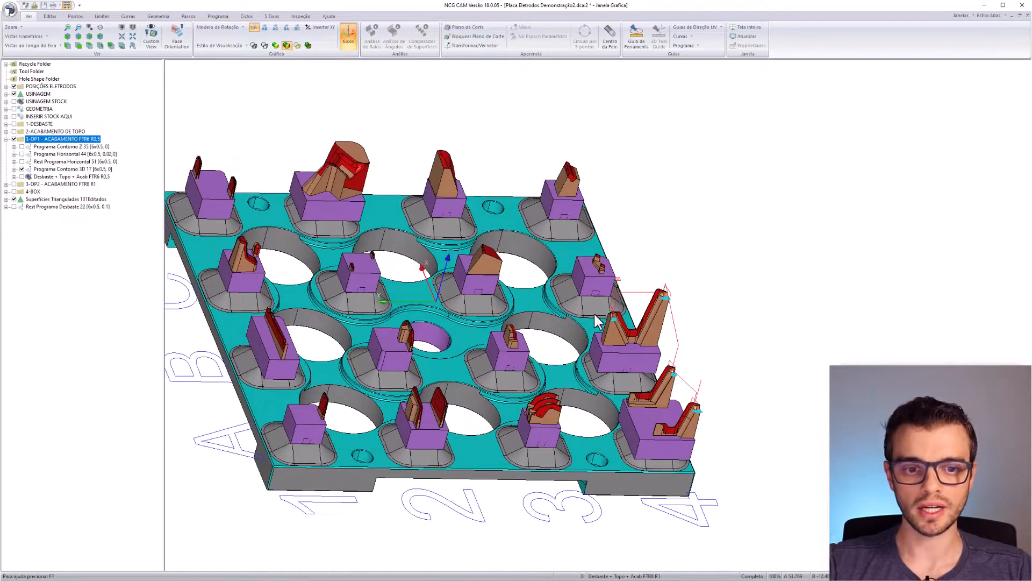
pyautogui.scroll(3, 680, 402)
pyautogui.moveTo(672, 226); pyautogui.dragTo(618, 346, button='middle')
pyautogui.scroll(5, 560, 245)
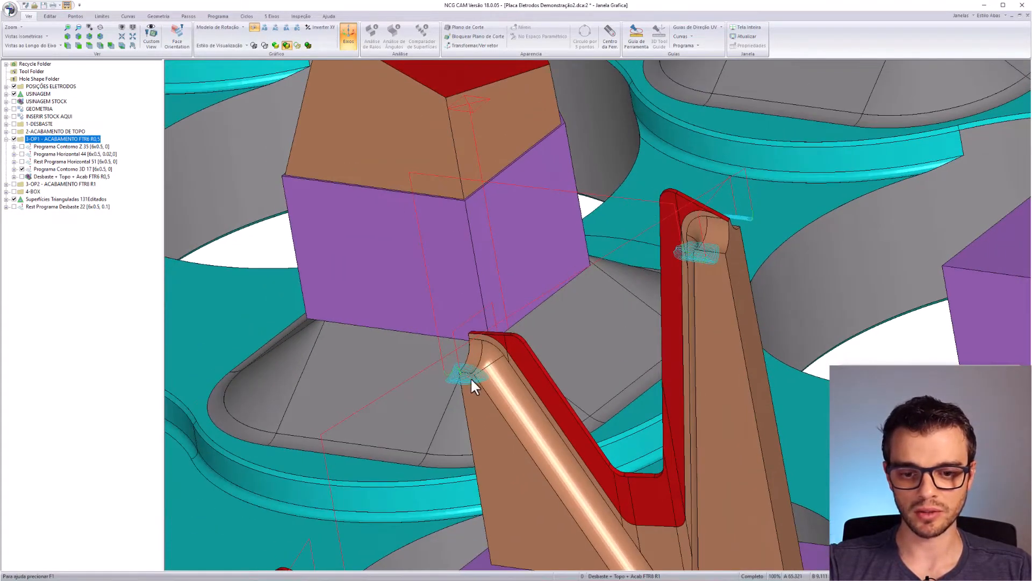
pyautogui.scroll(-3, 472, 383)
pyautogui.scroll(2, 543, 270)
pyautogui.scroll(-3, 537, 256)
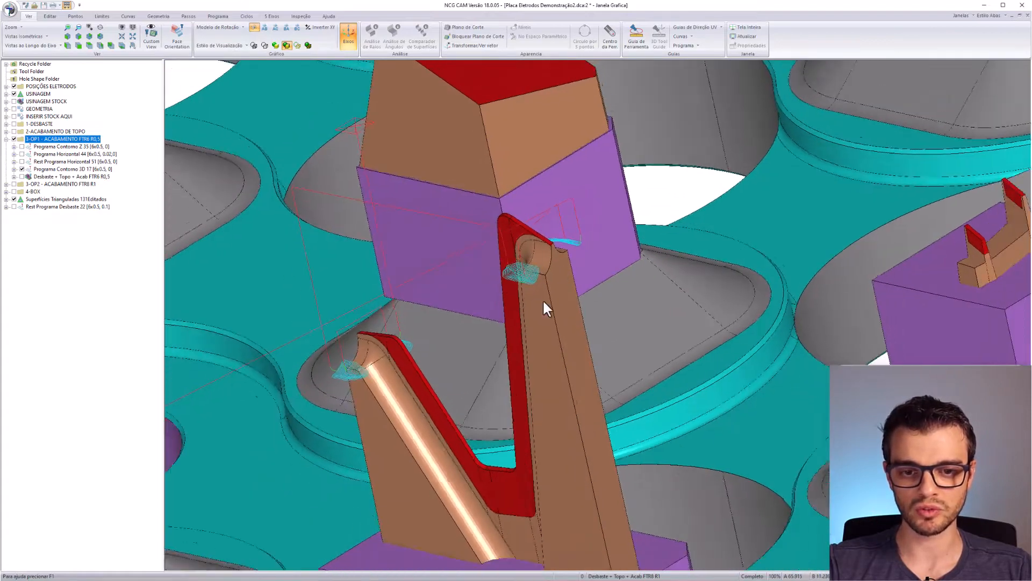
pyautogui.scroll(5, 540, 243)
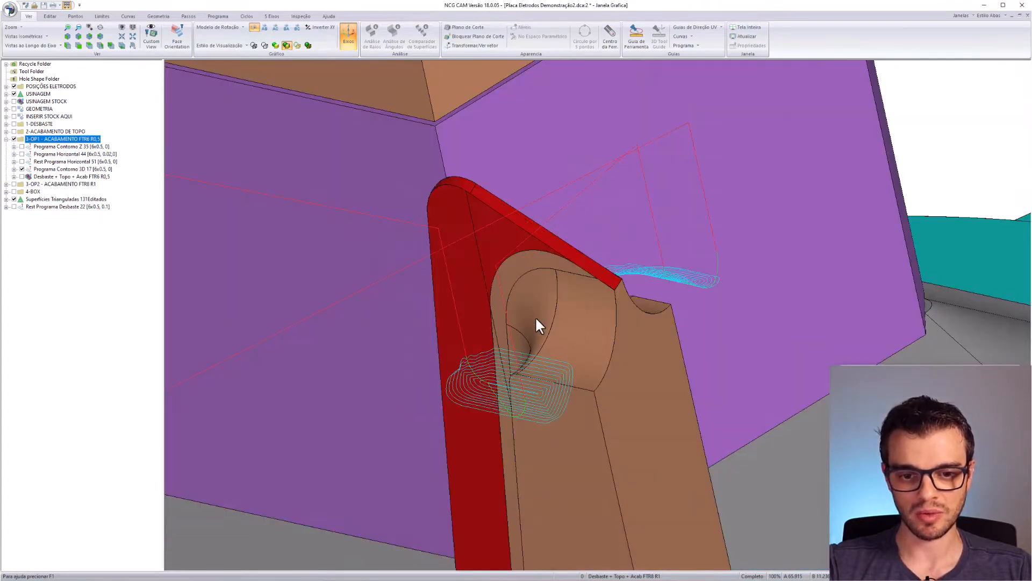
pyautogui.scroll(-8, 655, 282)
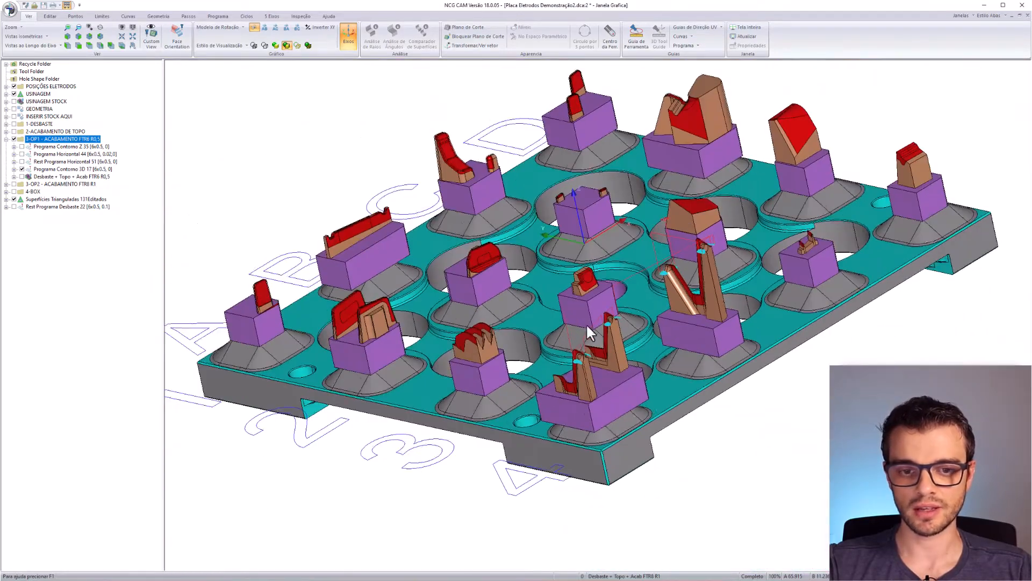
pyautogui.moveTo(586, 325); pyautogui.dragTo(532, 366, button='middle')
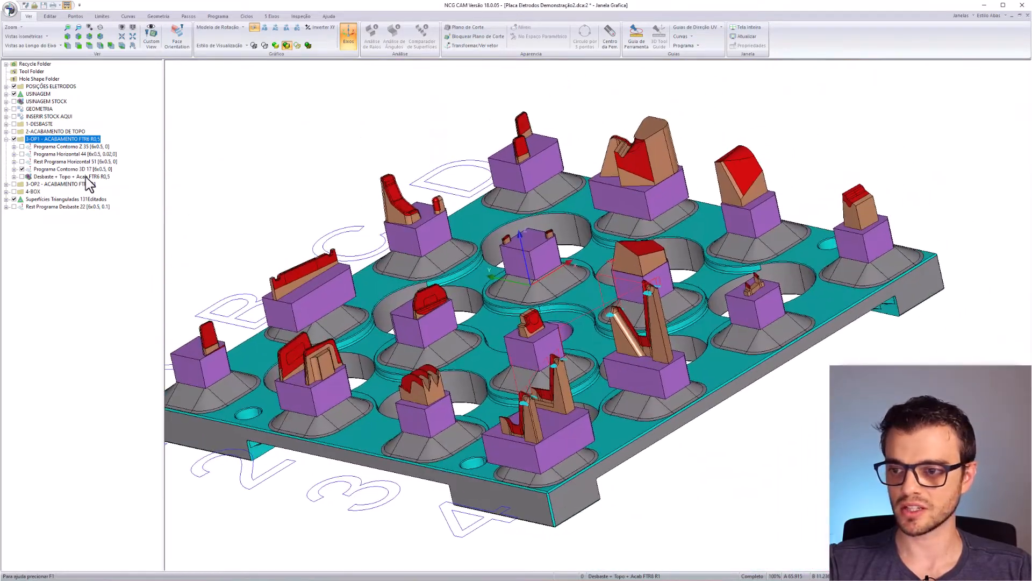
# - Inspect the Programa Contorno 3D 17 toolpath from two angles, then hide it
pyautogui.click(61, 169)
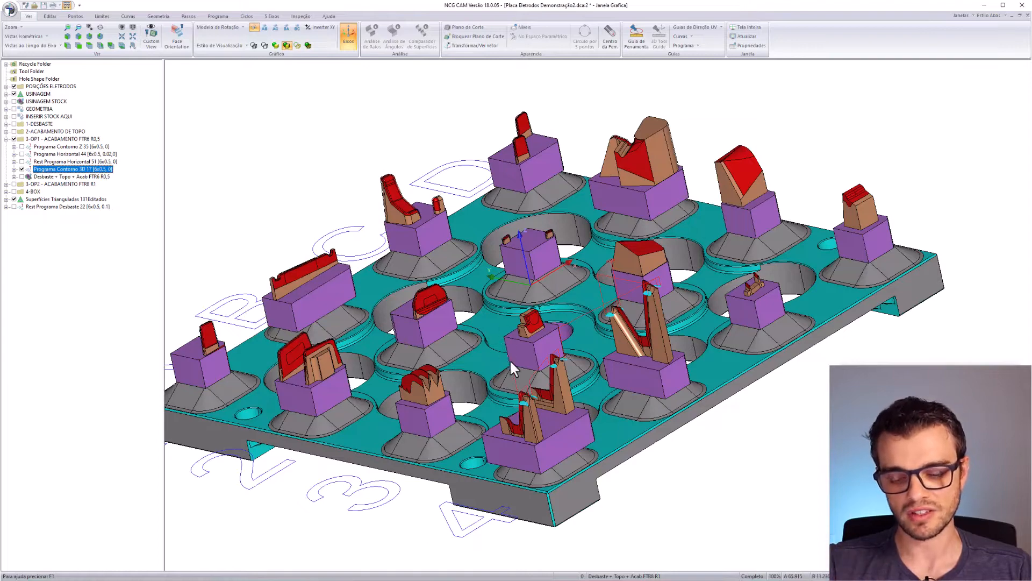
pyautogui.moveTo(465, 393); pyautogui.dragTo(688, 380, button='middle')
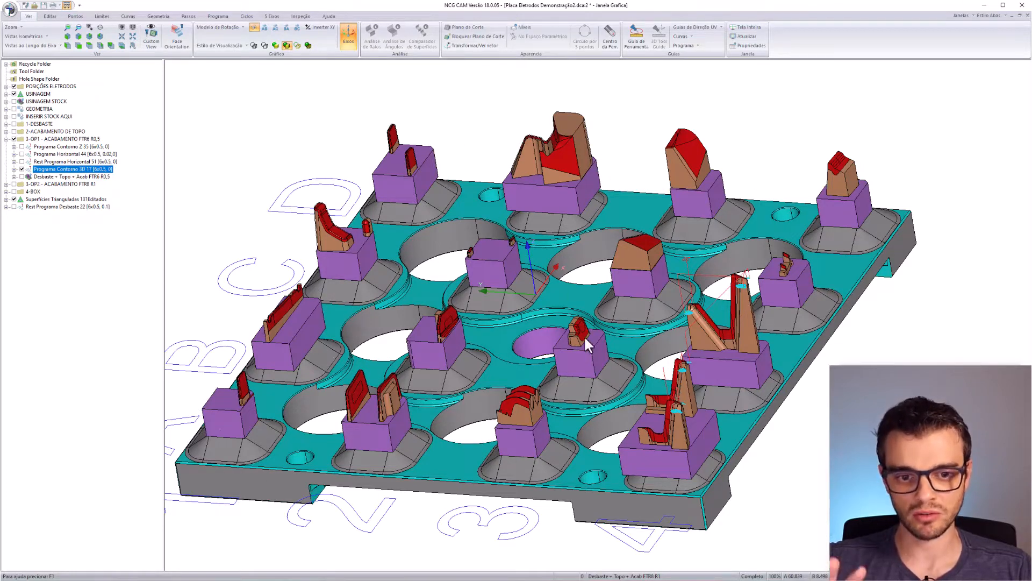
pyautogui.moveTo(586, 457); pyautogui.dragTo(784, 235, button='middle')
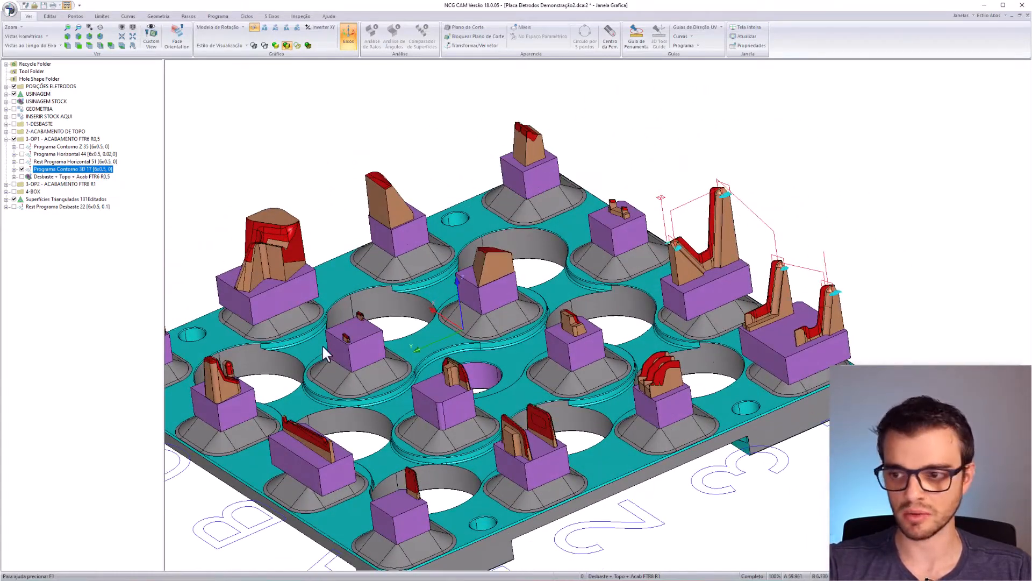
pyautogui.click(22, 169)
# - Turn on the 3-OP1 folder and display the Desbaste + Topo + Acab FTR6 R0,5 stock model
pyautogui.click(80, 176)
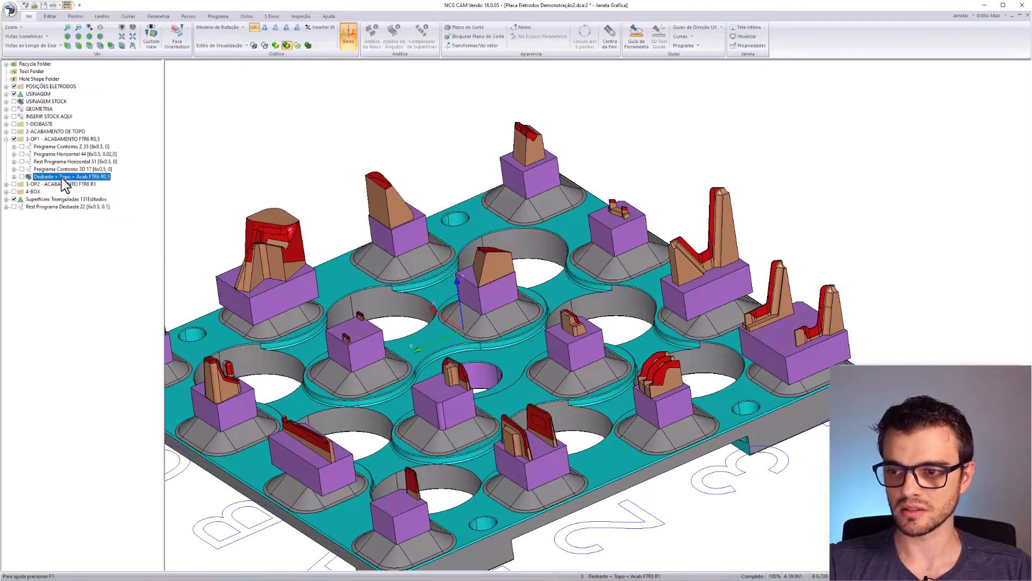
pyautogui.click(53, 131)
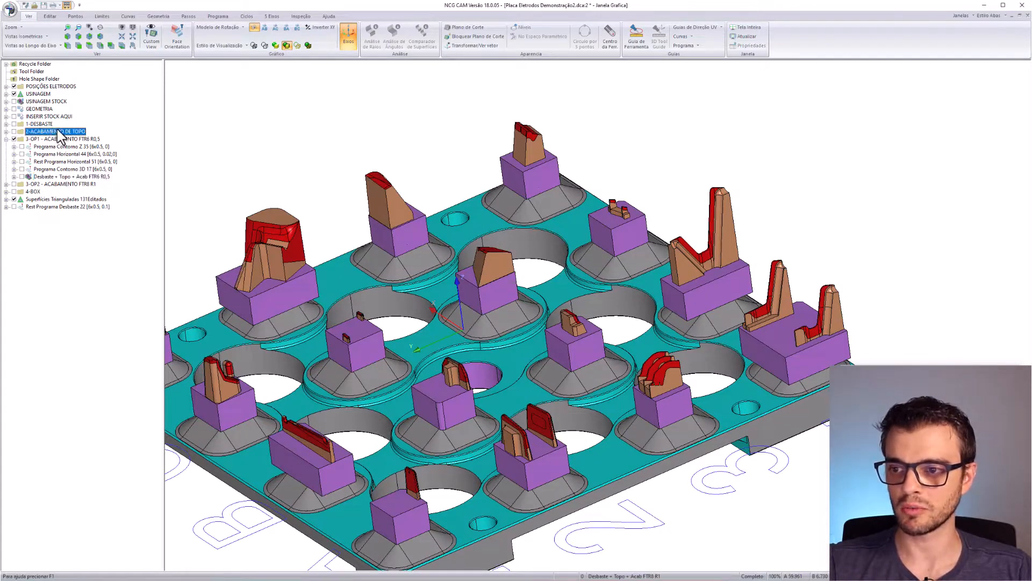
pyautogui.click(14, 139)
pyautogui.click(87, 177)
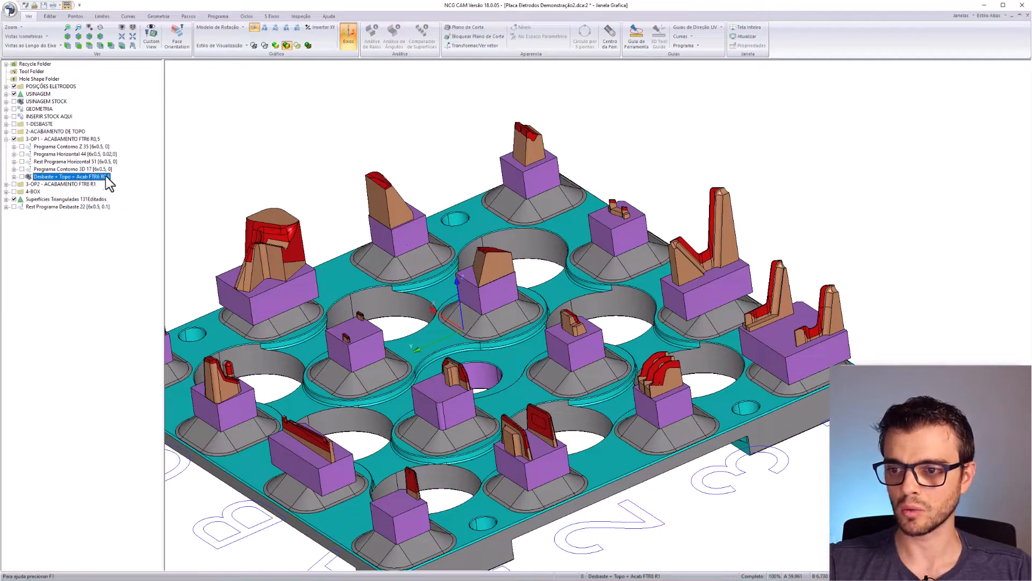
pyautogui.click(22, 177)
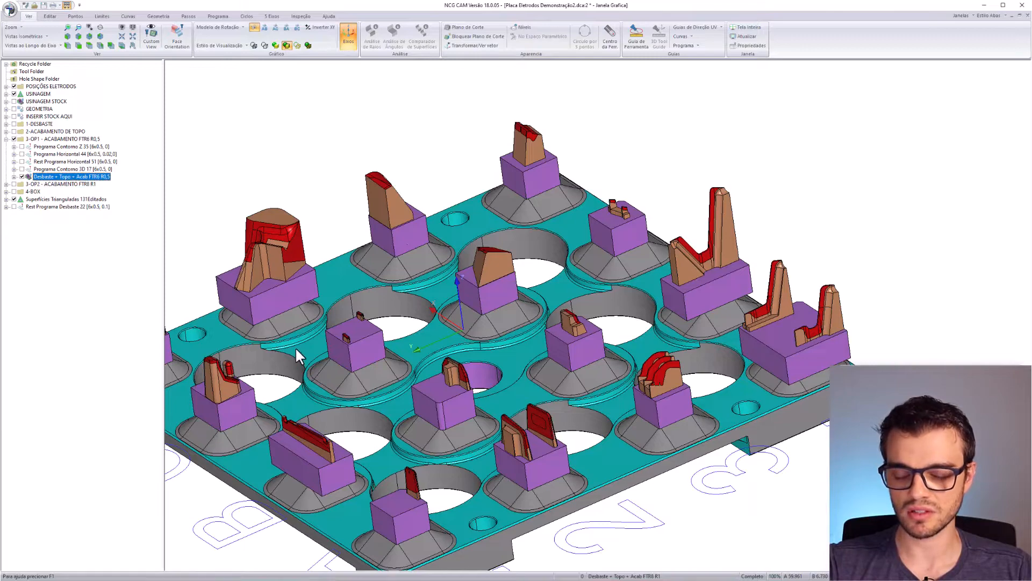
# - Zoom into the long electrode's notch and neighbouring electrodes to check the remaining stock
pyautogui.moveTo(486, 382); pyautogui.dragTo(629, 295, button='middle')
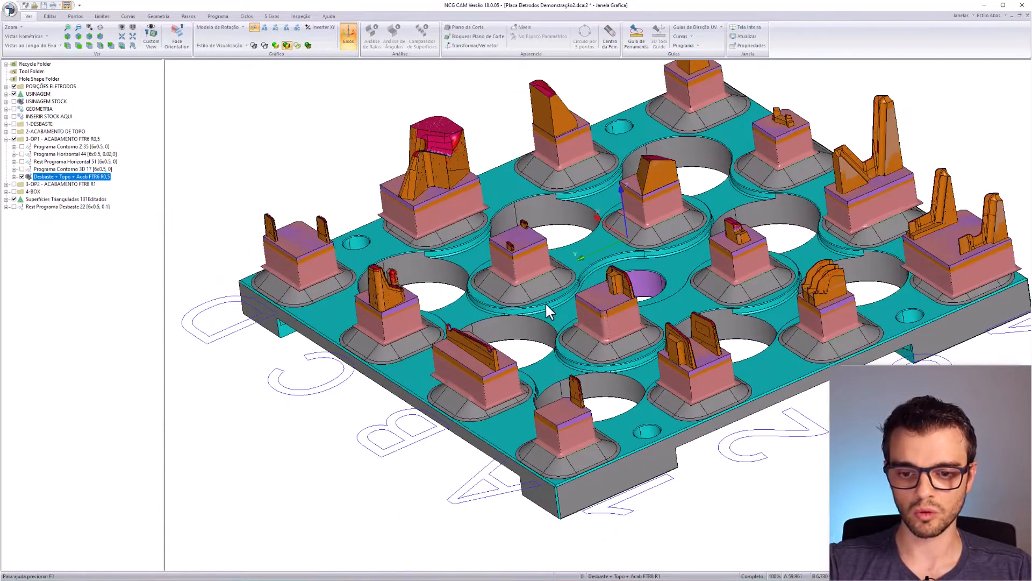
pyautogui.scroll(6, 478, 349)
pyautogui.moveTo(456, 429); pyautogui.dragTo(586, 398)
pyautogui.moveTo(528, 391); pyautogui.dragTo(546, 468, button='right')
pyautogui.moveTo(546, 413); pyautogui.dragTo(601, 406, button='middle')
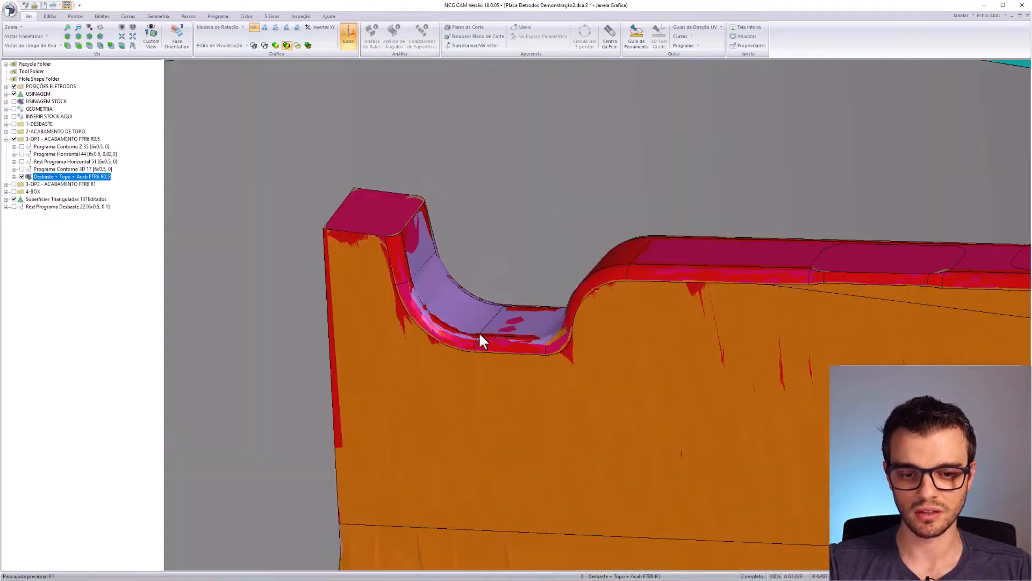
pyautogui.scroll(-9, 563, 263)
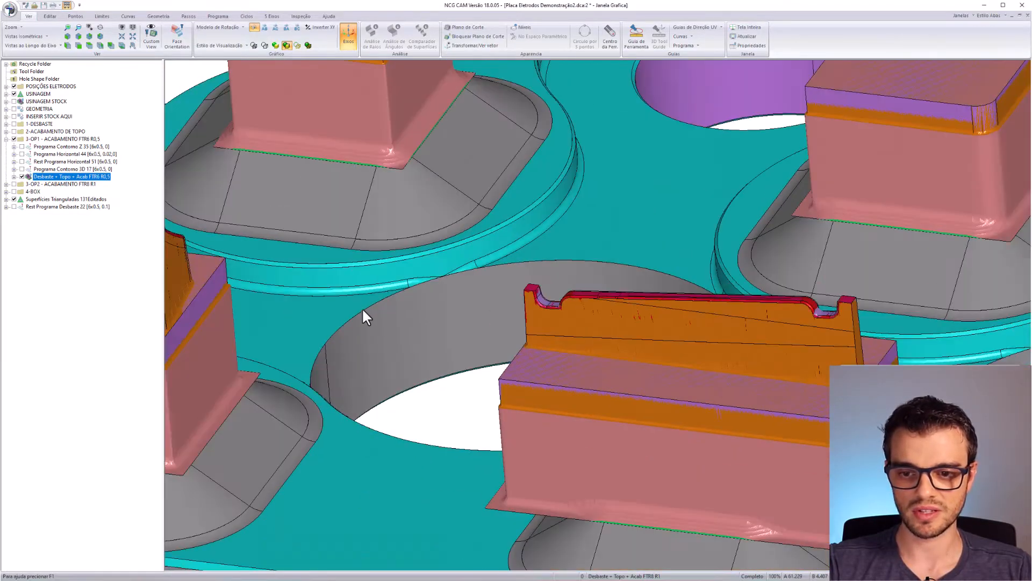
pyautogui.moveTo(269, 299); pyautogui.dragTo(579, 327, button='middle')
pyautogui.moveTo(505, 329); pyautogui.dragTo(522, 287)
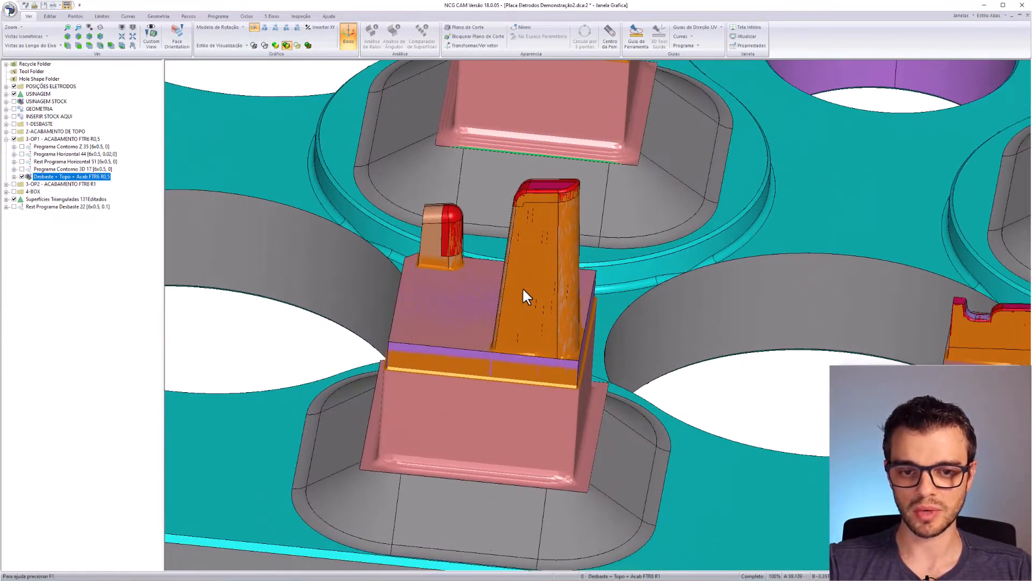
pyautogui.scroll(-3, 522, 288)
pyautogui.moveTo(366, 244); pyautogui.dragTo(515, 392, button='middle')
pyautogui.moveTo(405, 412); pyautogui.dragTo(543, 382, button='middle')
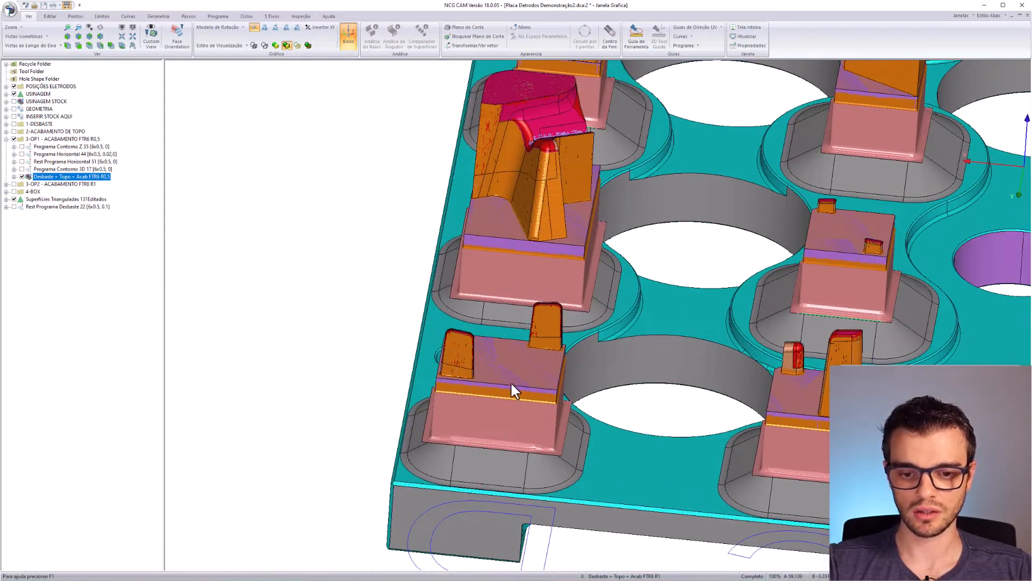
# - Inspect the V-shaped electrode and engraved digits 1–4, then collapse the 3-OP1 folder
pyautogui.moveTo(571, 263); pyautogui.dragTo(621, 304)
pyautogui.moveTo(676, 388); pyautogui.dragTo(615, 382)
pyautogui.moveTo(840, 309); pyautogui.dragTo(564, 266, button='right')
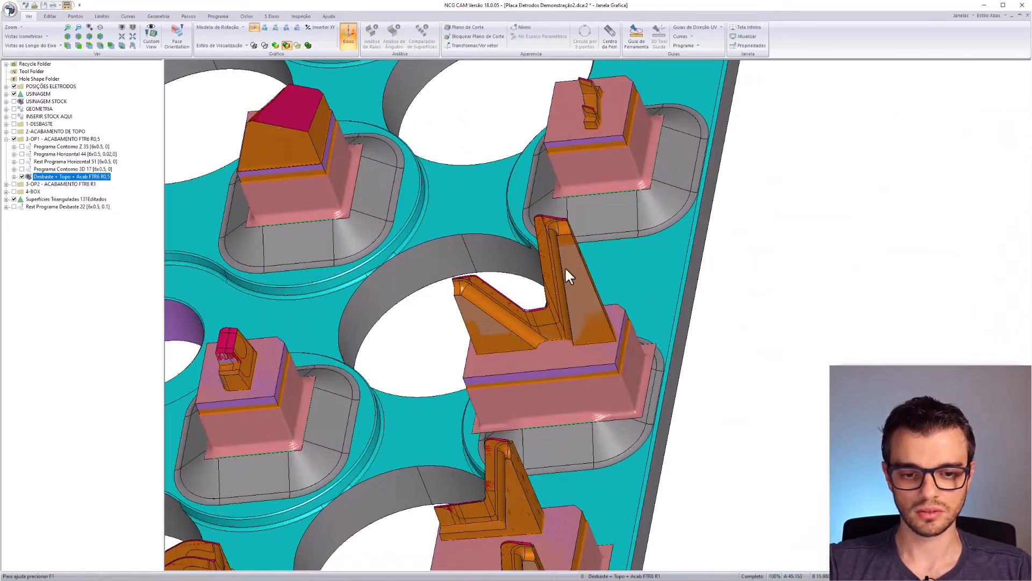
pyautogui.scroll(5, 564, 266)
pyautogui.moveTo(496, 369); pyautogui.dragTo(741, 299)
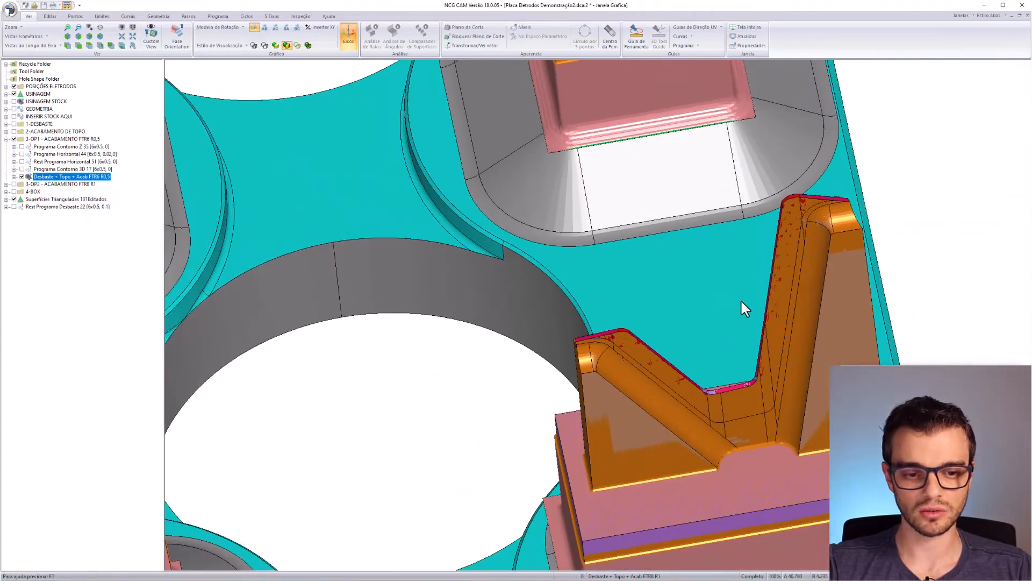
pyautogui.scroll(4, 821, 215)
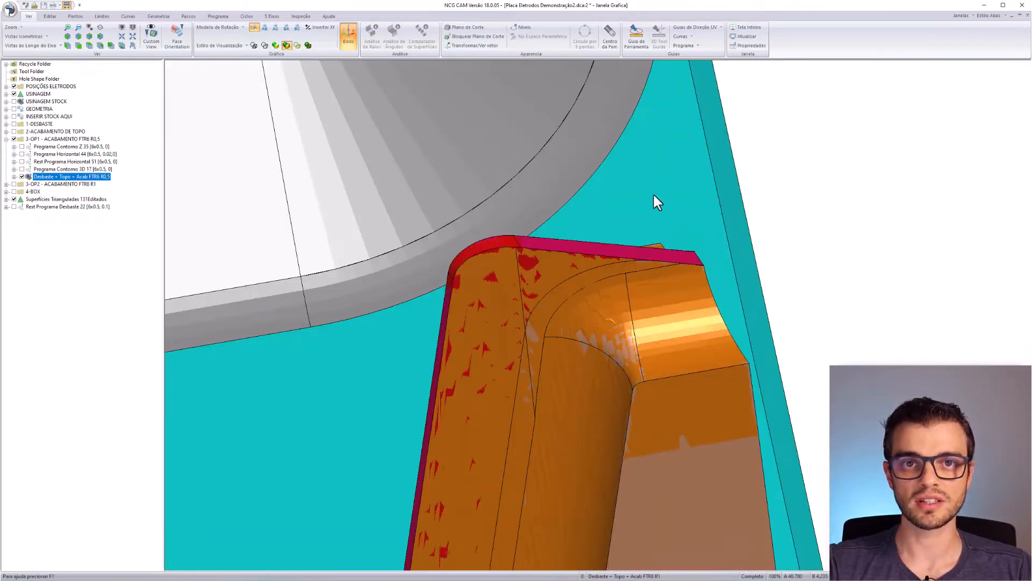
pyautogui.scroll(-5, 653, 195)
pyautogui.moveTo(466, 373); pyautogui.dragTo(569, 305, button='right')
pyautogui.scroll(-3, 568, 305)
pyautogui.moveTo(515, 419); pyautogui.dragTo(621, 244, button='right')
pyautogui.scroll(-3, 621, 245)
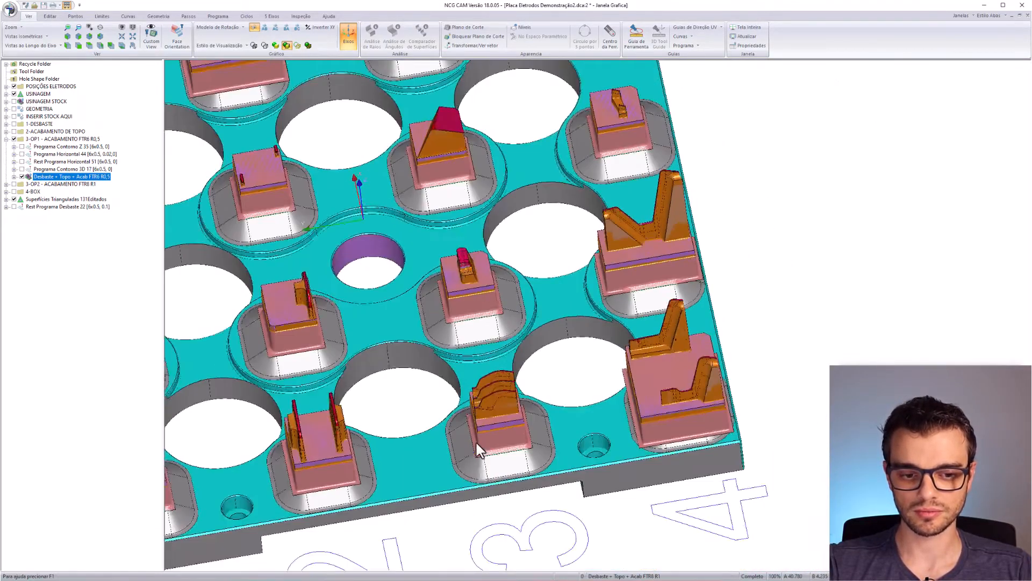
pyautogui.moveTo(476, 440); pyautogui.dragTo(500, 346, button='right')
pyautogui.click(6, 138)
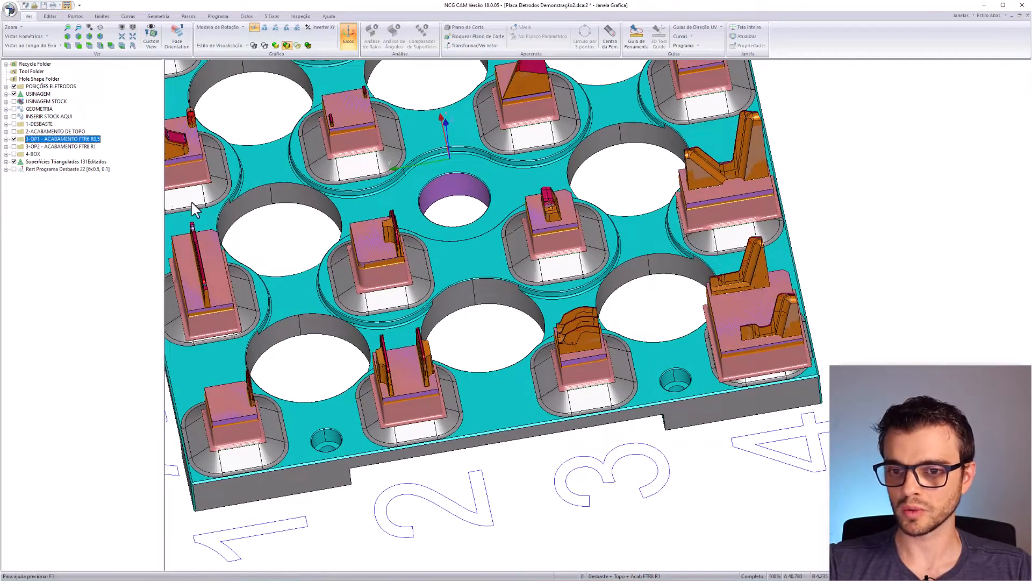
# - Delete the 3-OP2 - ACABAMENTO FTR8 R1 folder, confirming with Sim
pyautogui.click(76, 148)
pyautogui.press('Delete')
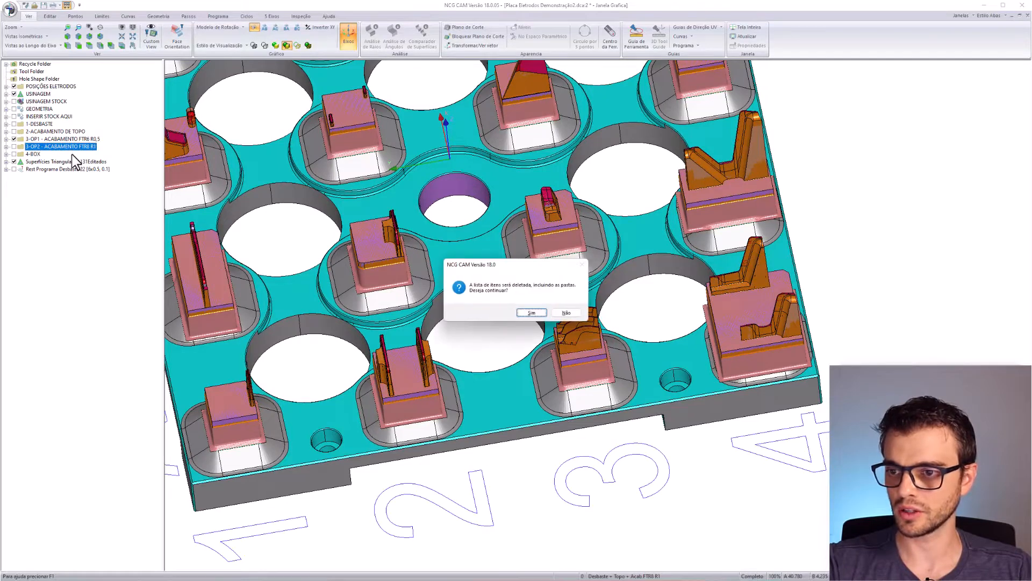
pyautogui.click(532, 312)
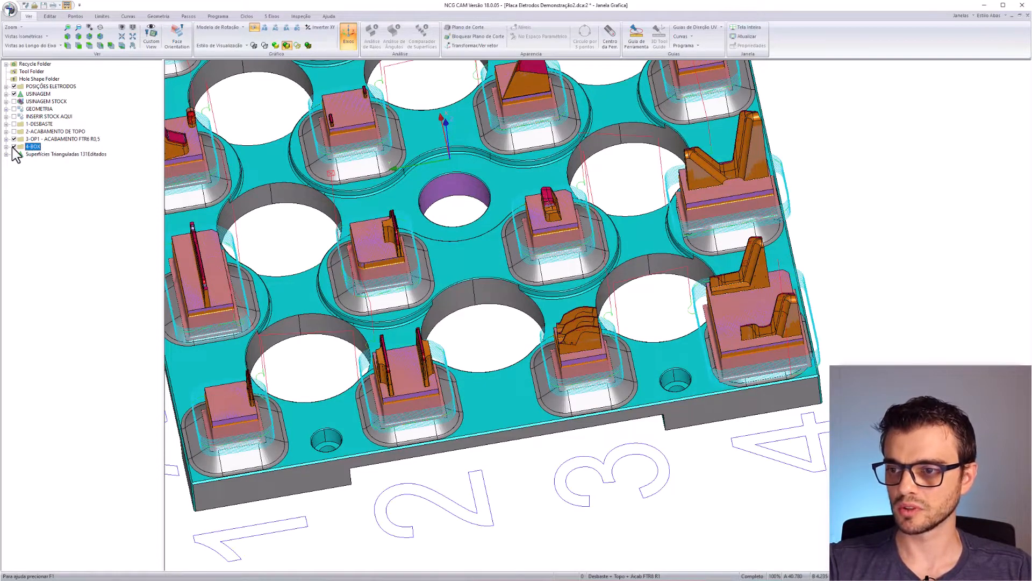
# - Display the 4-BOX folder's Programa Contorno Z 33 toolpaths around the electrodes
pyautogui.click(6, 147)
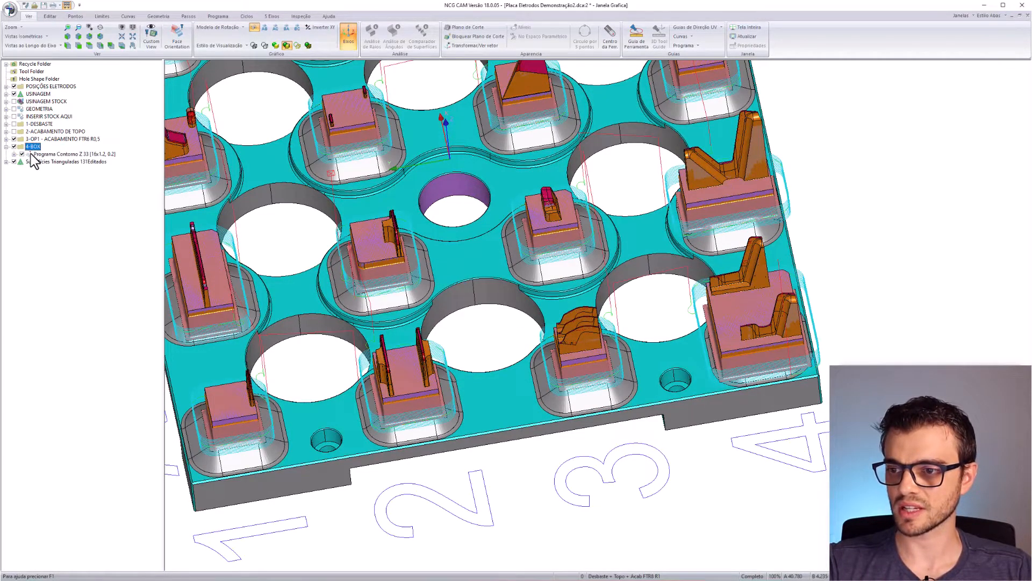
pyautogui.click(41, 154)
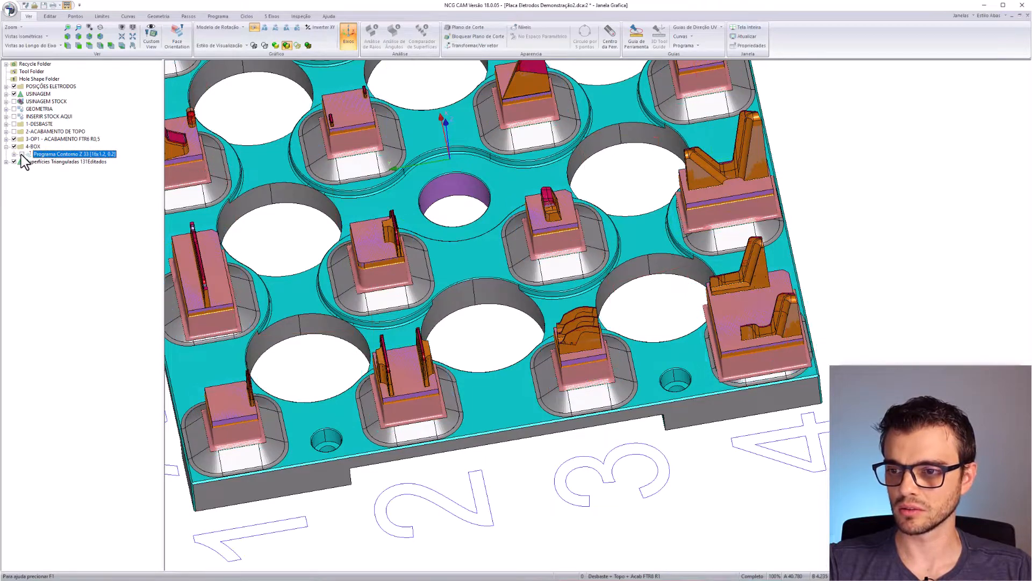
pyautogui.moveTo(570, 355); pyautogui.dragTo(610, 292, button='middle')
pyautogui.scroll(-3, 611, 293)
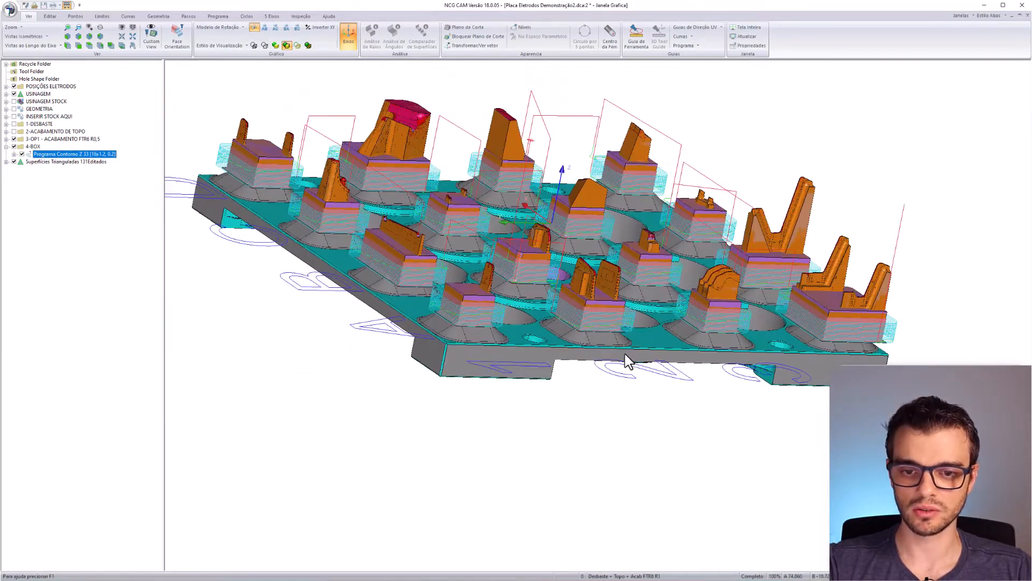
pyautogui.moveTo(626, 354); pyautogui.dragTo(664, 367, button='middle')
pyautogui.scroll(5, 272, 179)
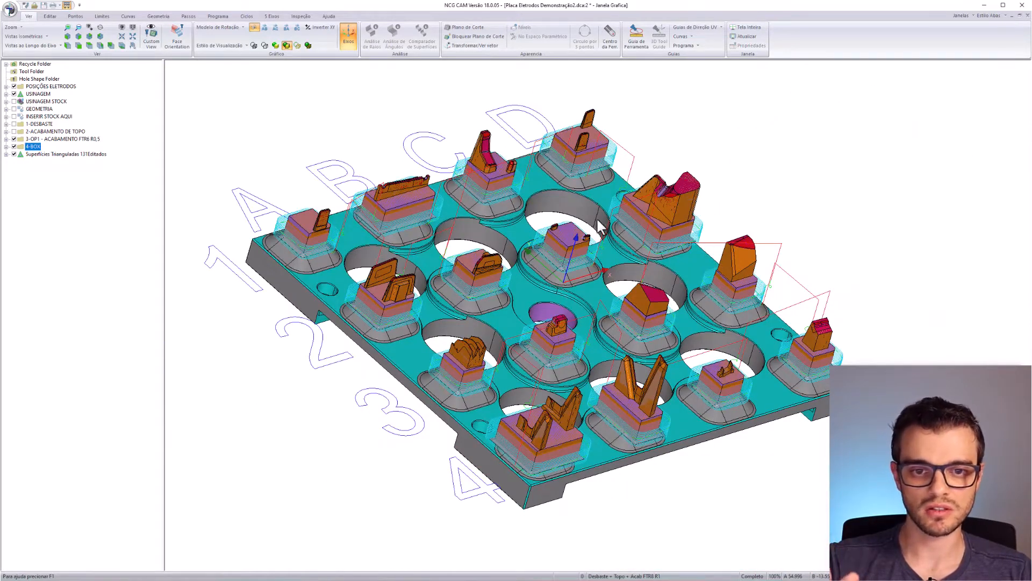
pyautogui.moveTo(692, 453); pyautogui.dragTo(483, 405, button='middle')
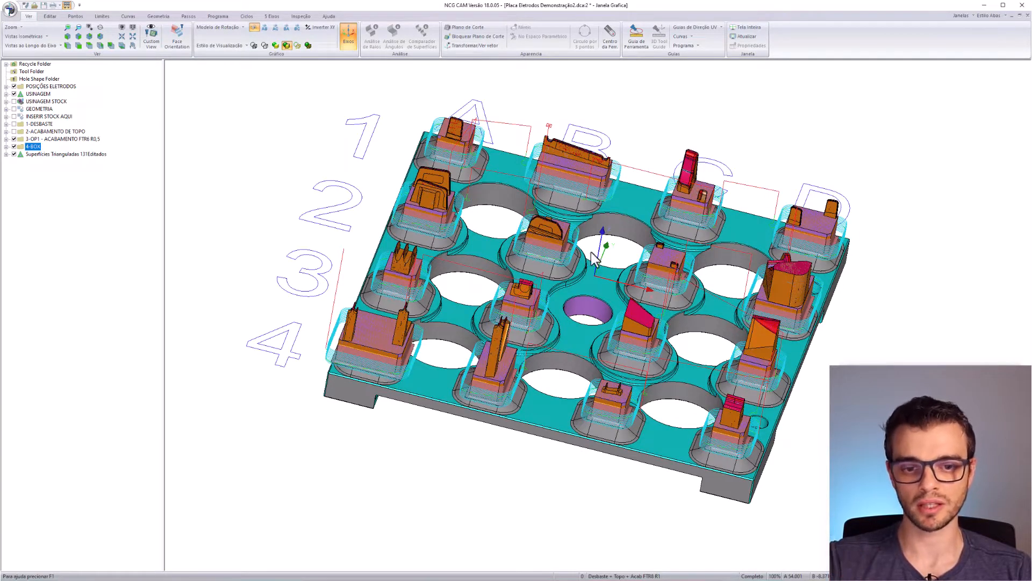
pyautogui.moveTo(512, 273); pyautogui.dragTo(647, 298, button='middle')
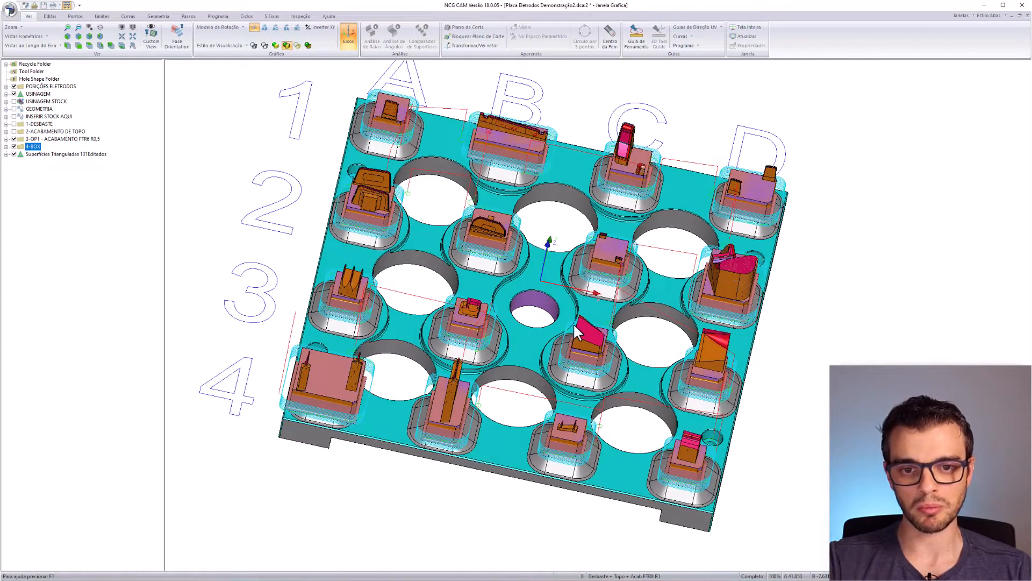
pyautogui.moveTo(569, 353); pyautogui.dragTo(557, 318, button='middle')
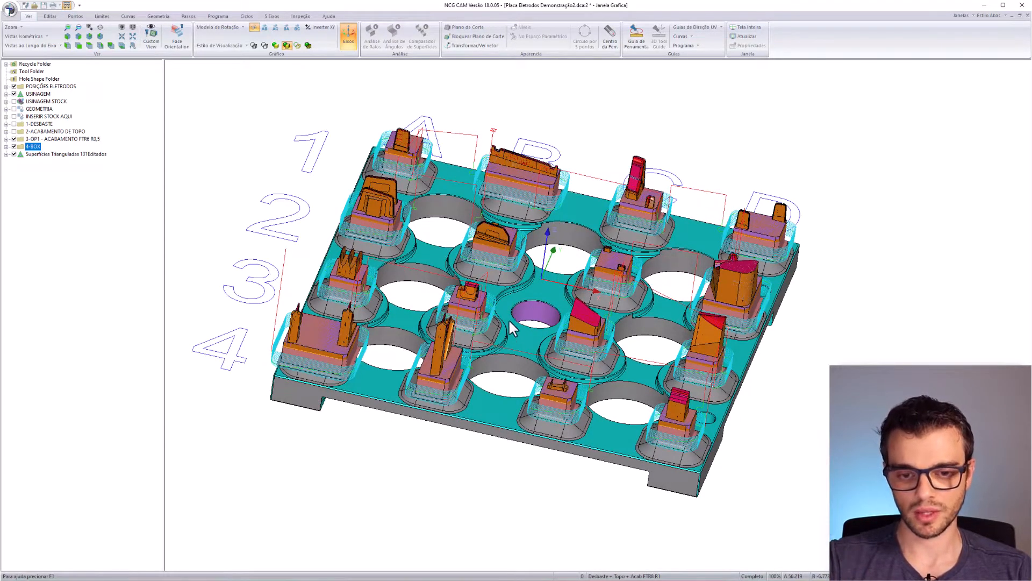
pyautogui.press('Up')
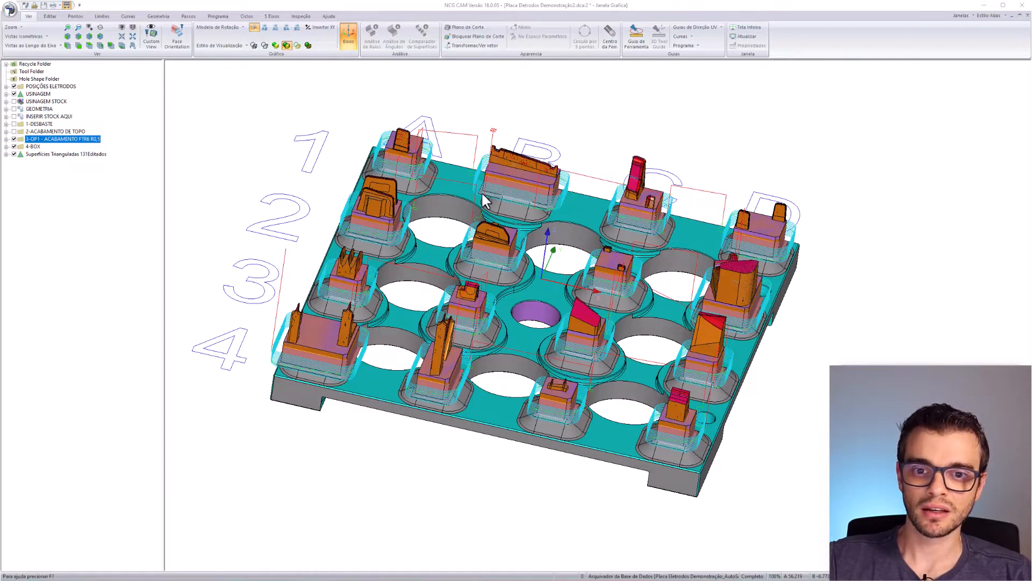
pyautogui.scroll(5, 500, 247)
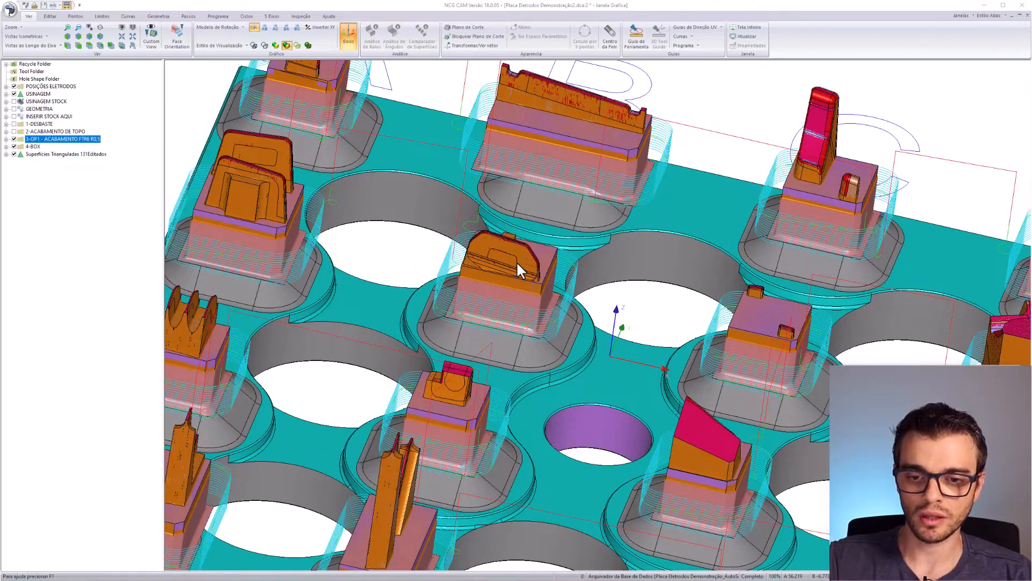
pyautogui.scroll(5, 515, 263)
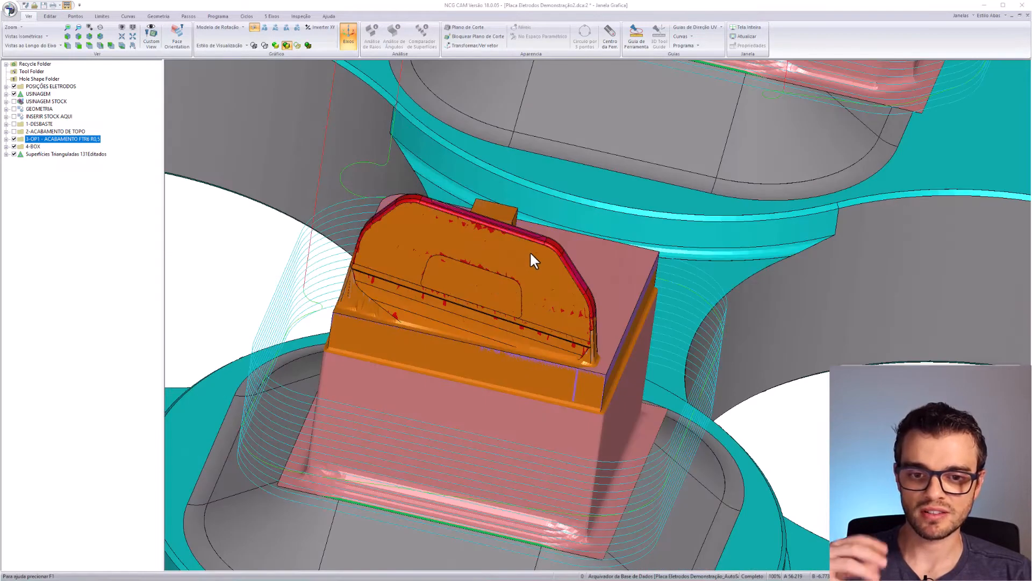
pyautogui.moveTo(552, 259); pyautogui.dragTo(560, 246, button='middle')
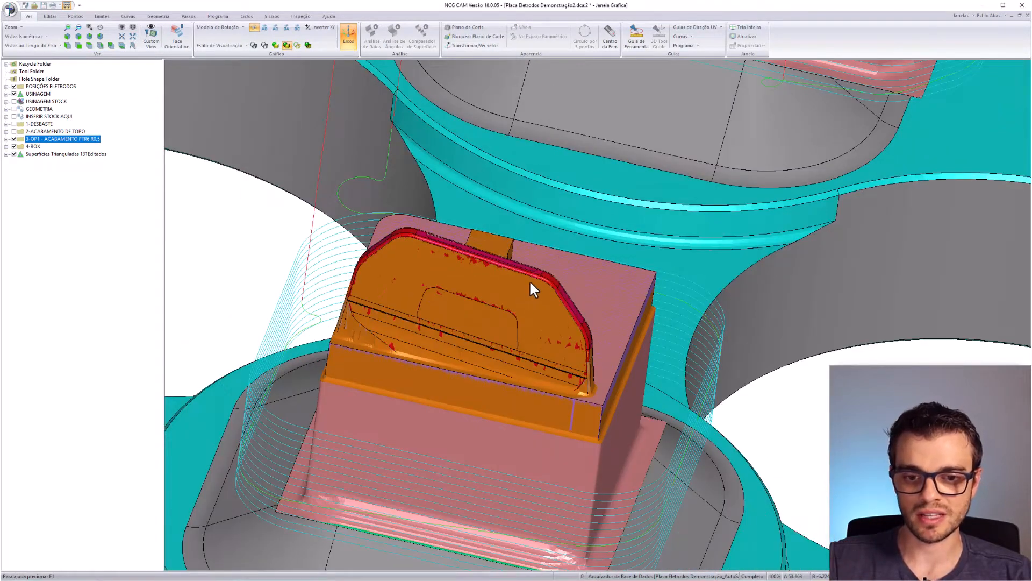
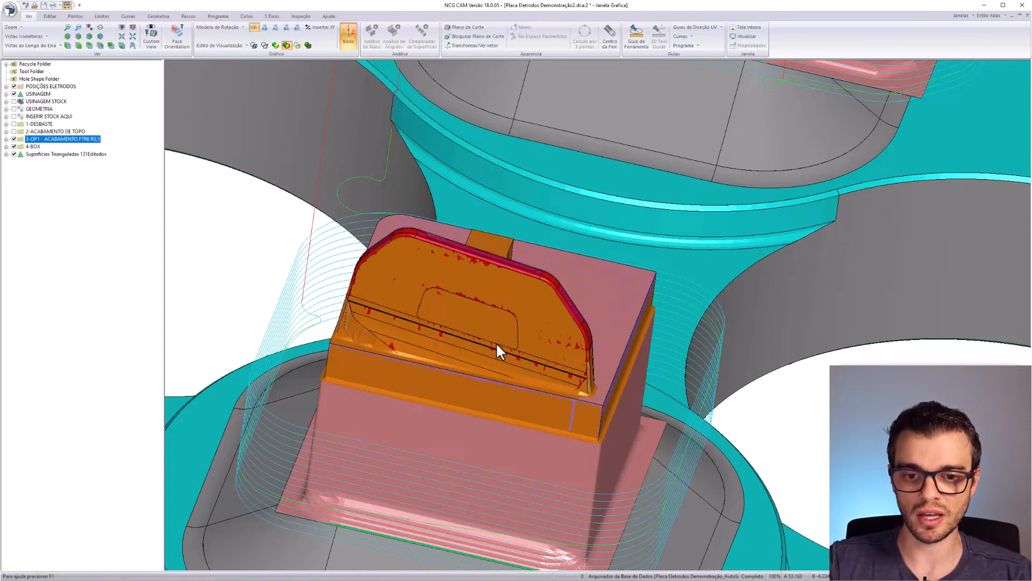
# - Zoom out and orbit to a steeper top-down view showing the whole electrode plate
pyautogui.scroll(2, 500, 343)
pyautogui.scroll(-10, 505, 341)
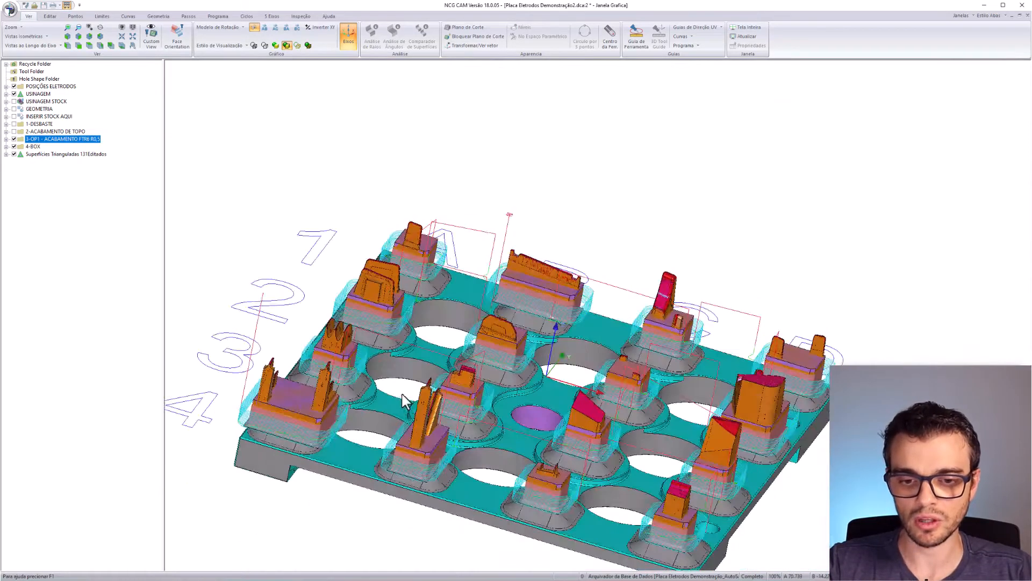
pyautogui.moveTo(403, 397); pyautogui.dragTo(531, 429, button='middle')
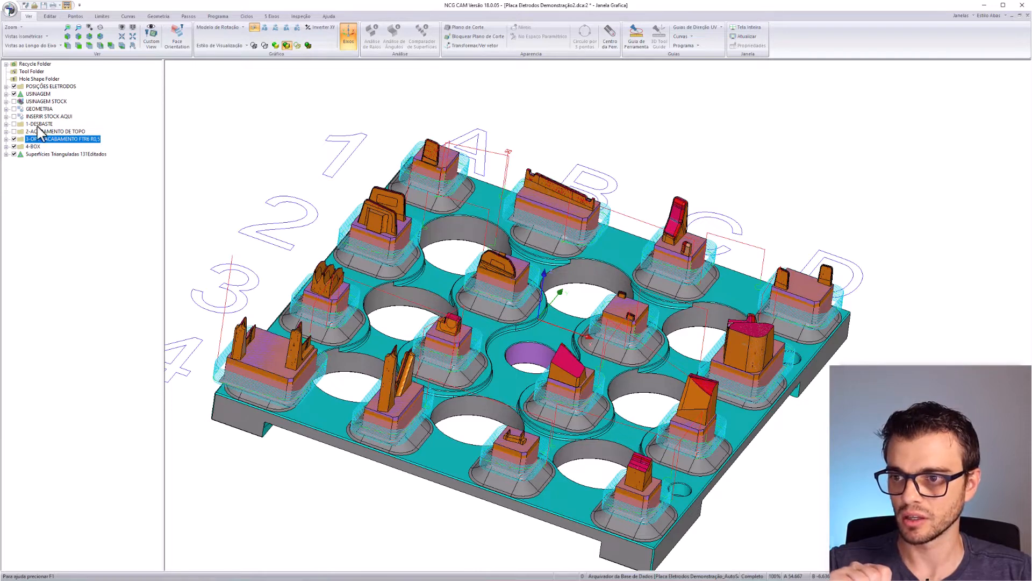
# - Expand 1-DESBASTE and 2-ACABAMENTO DE TOPO, selecting Rest Desbaste 8, Horizontal 48 and Rest Desbaste 23
pyautogui.click(6, 124)
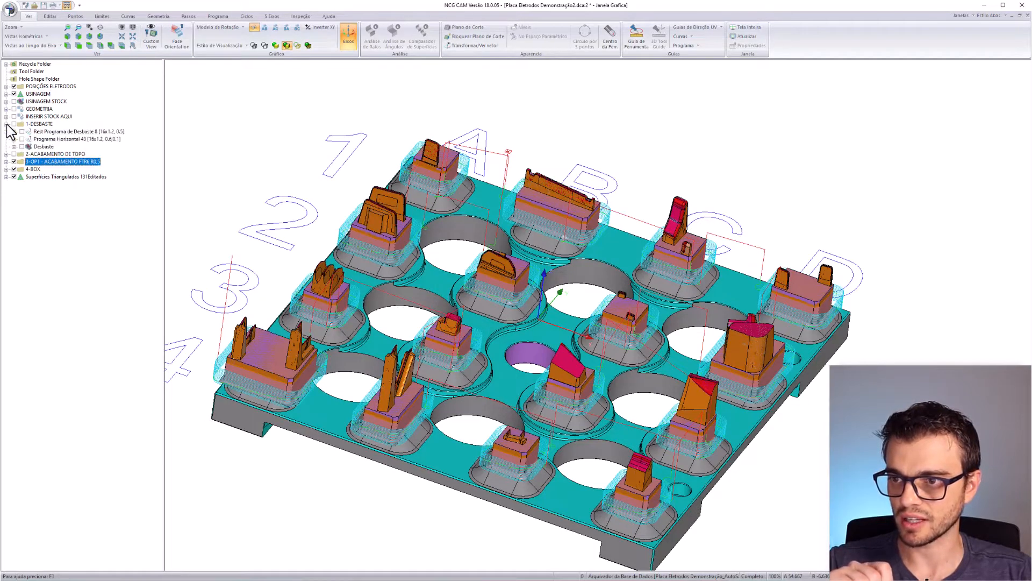
pyautogui.click(92, 132)
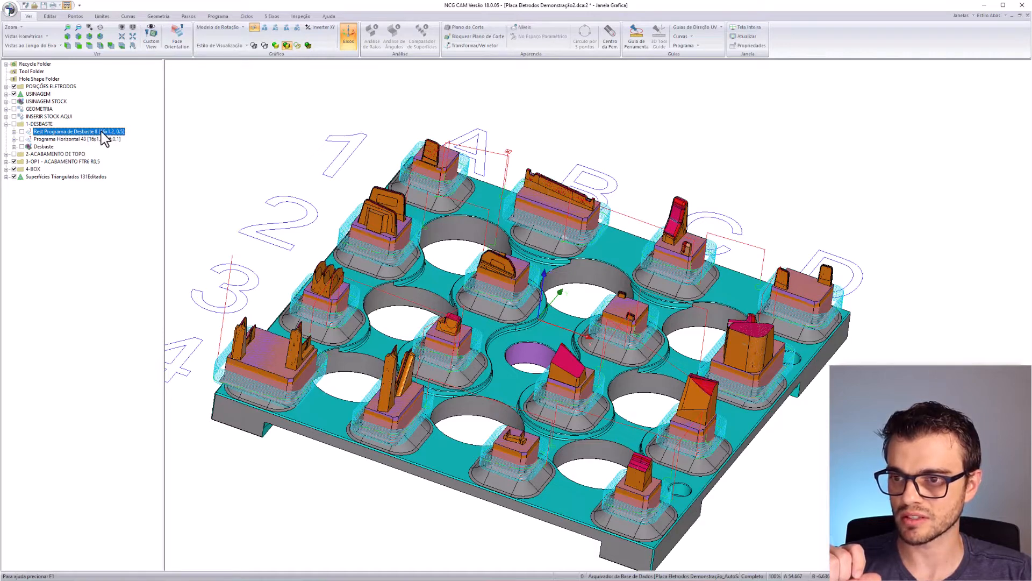
pyautogui.click(6, 154)
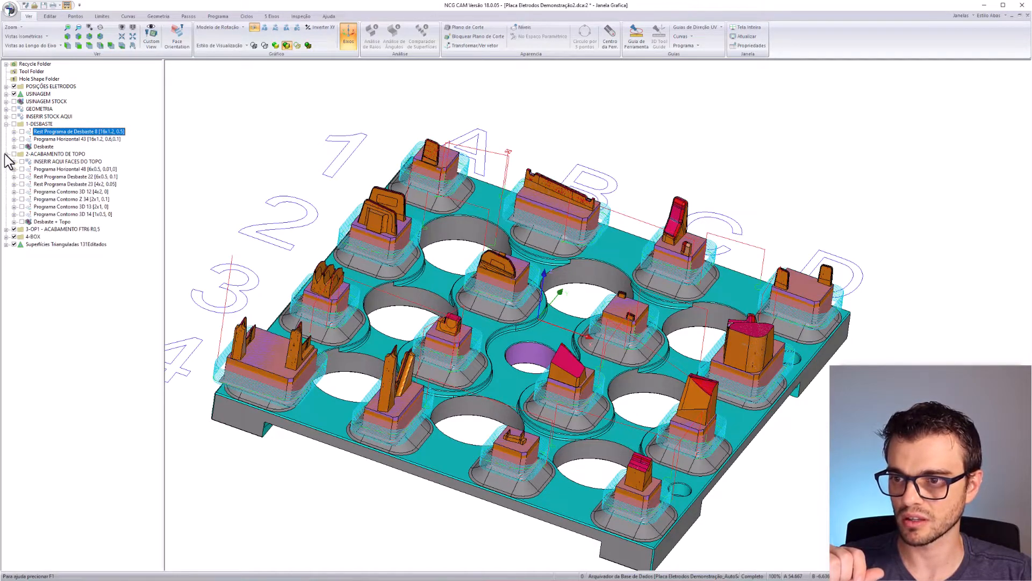
pyautogui.click(86, 169)
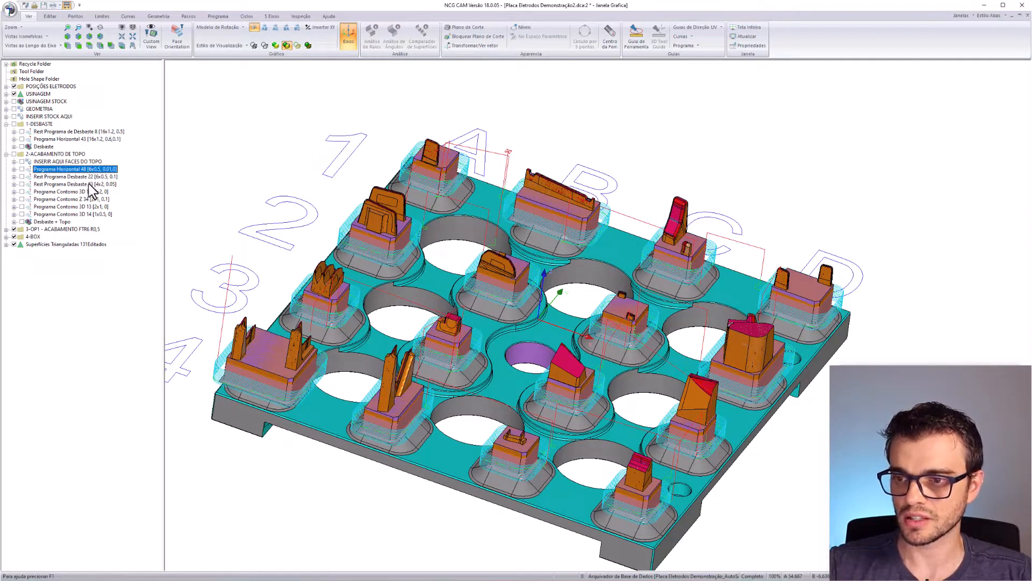
pyautogui.click(89, 184)
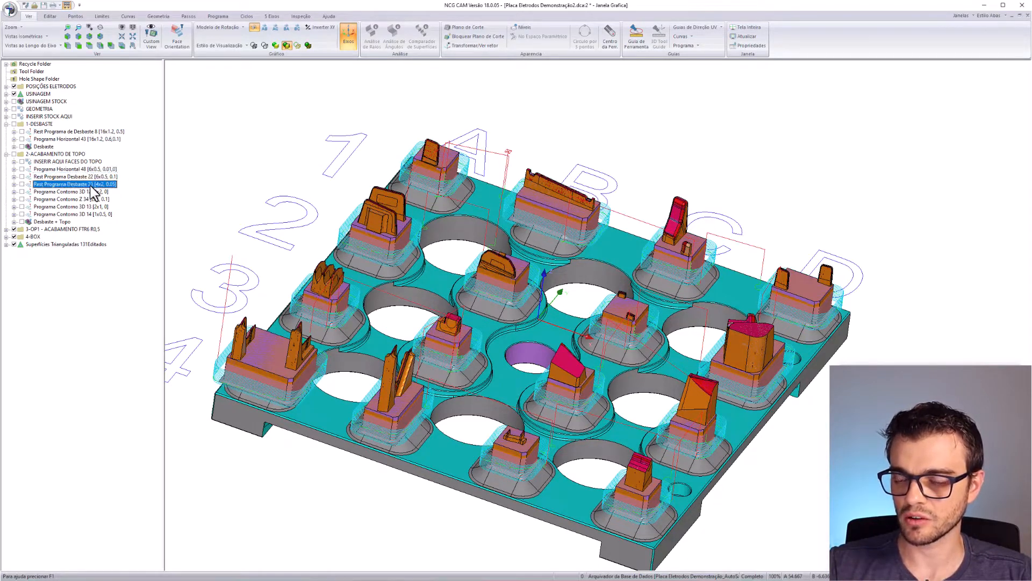
# - Set the electrode GAP user variable sv(1) to 0.3 in the project definitions
pyautogui.click(10, 11)
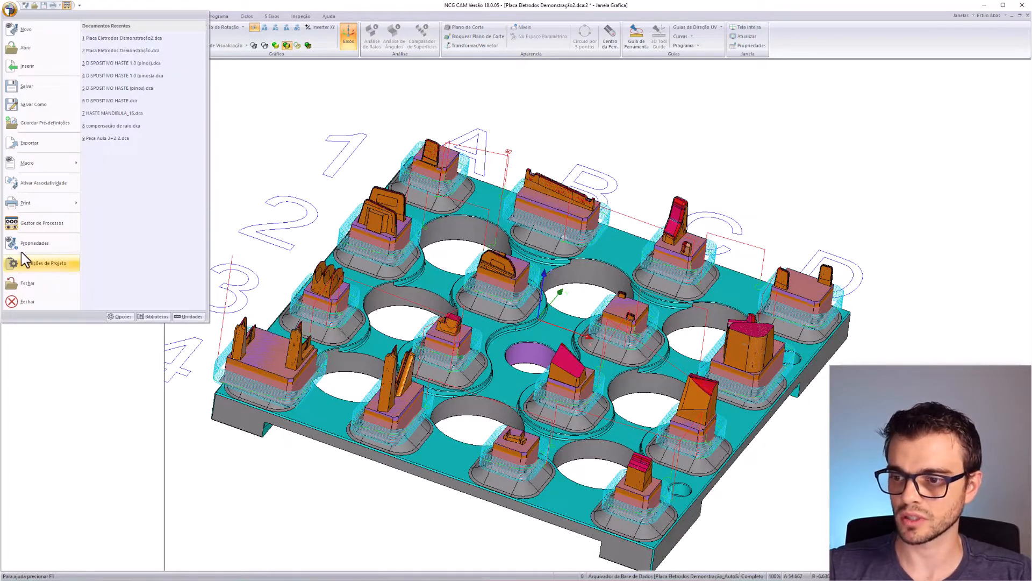
pyautogui.click(56, 266)
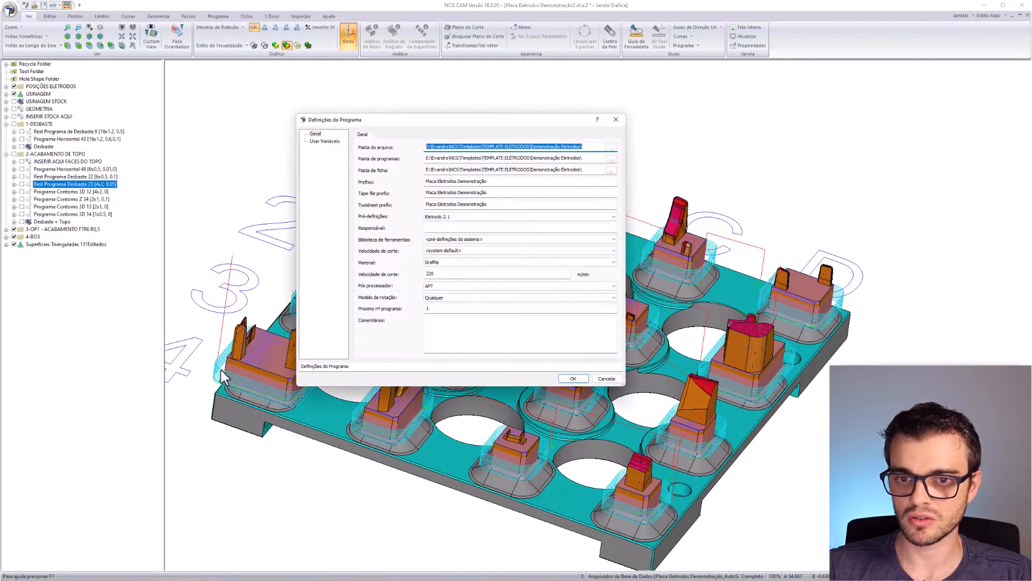
pyautogui.click(322, 141)
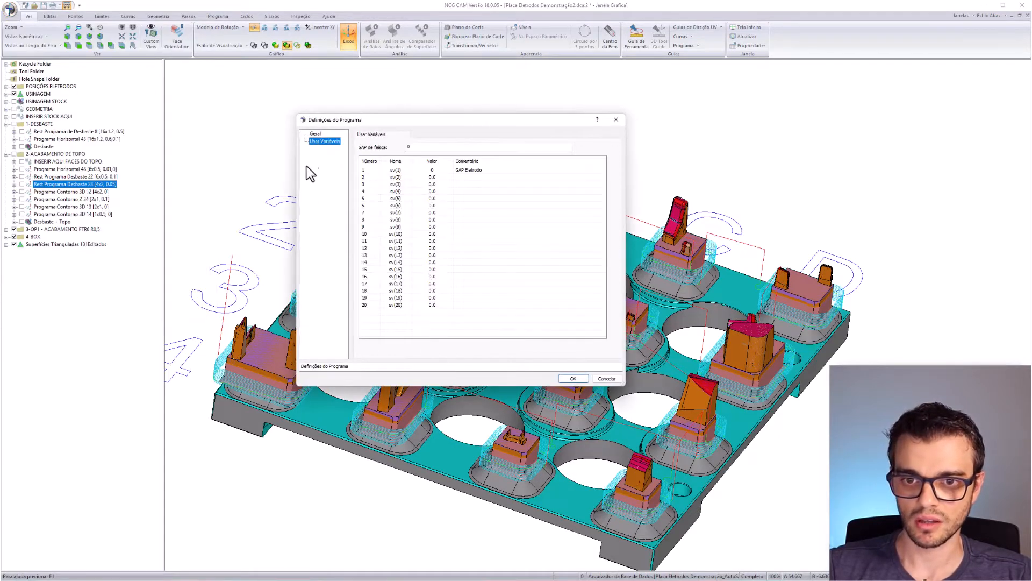
pyautogui.doubleClick(442, 170)
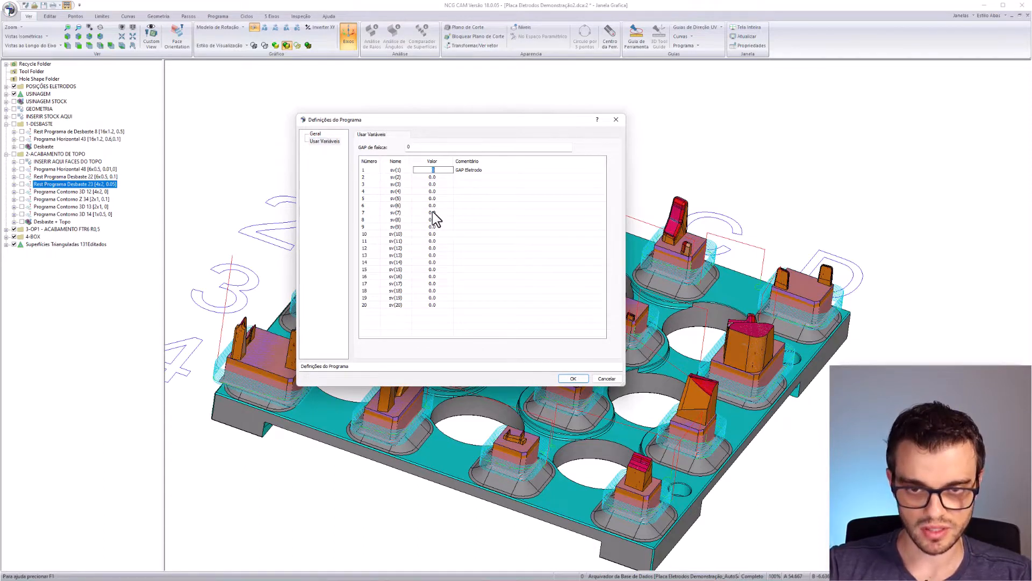
pyautogui.write('0.3')
pyautogui.press('Return')
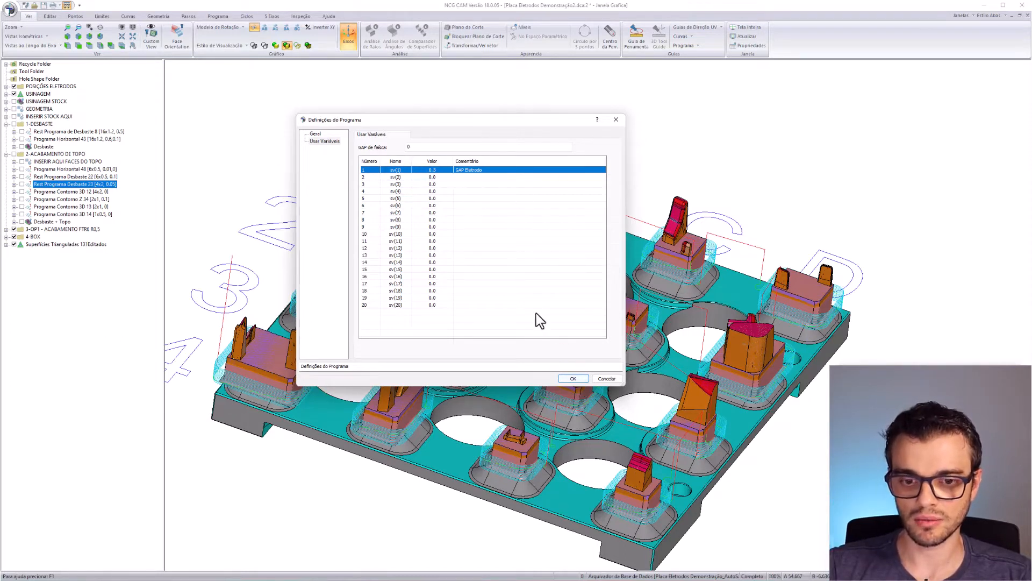
pyautogui.click(572, 378)
pyautogui.click(41, 95)
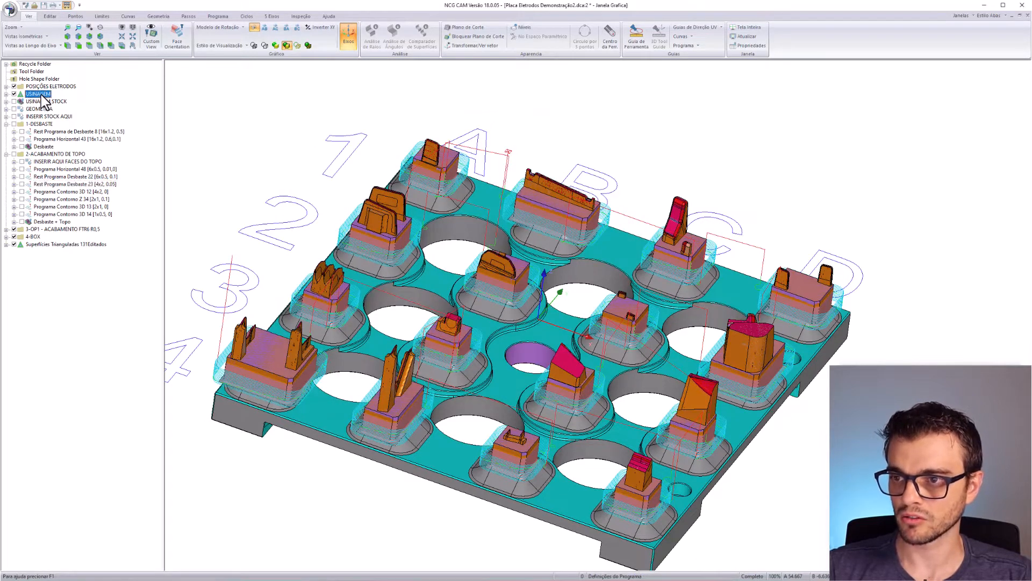
# - Reapply the USINAGEM item's properties so dependent programs recalculate for GAP 0.3
pyautogui.rightClick(45, 102)
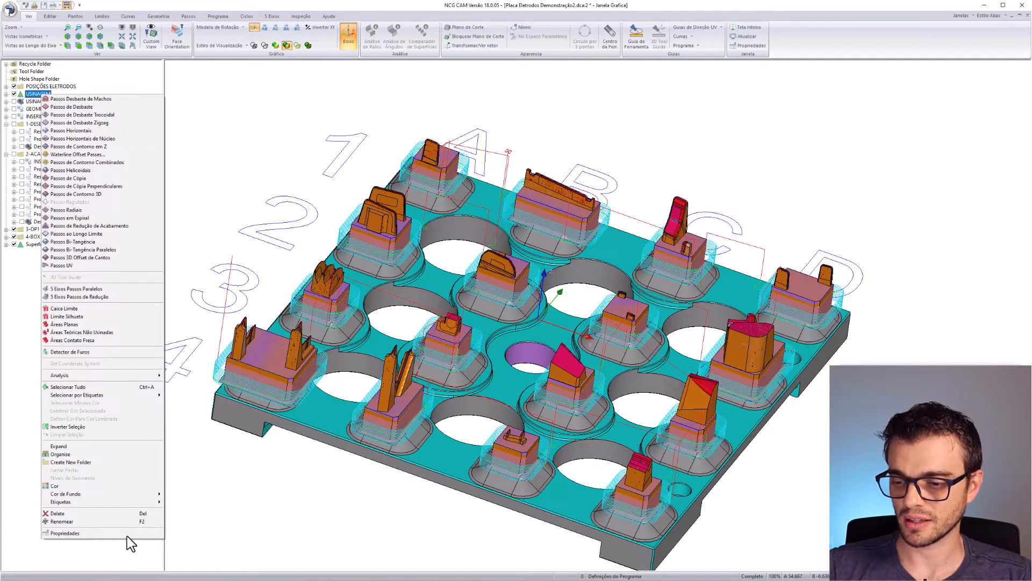
pyautogui.click(98, 533)
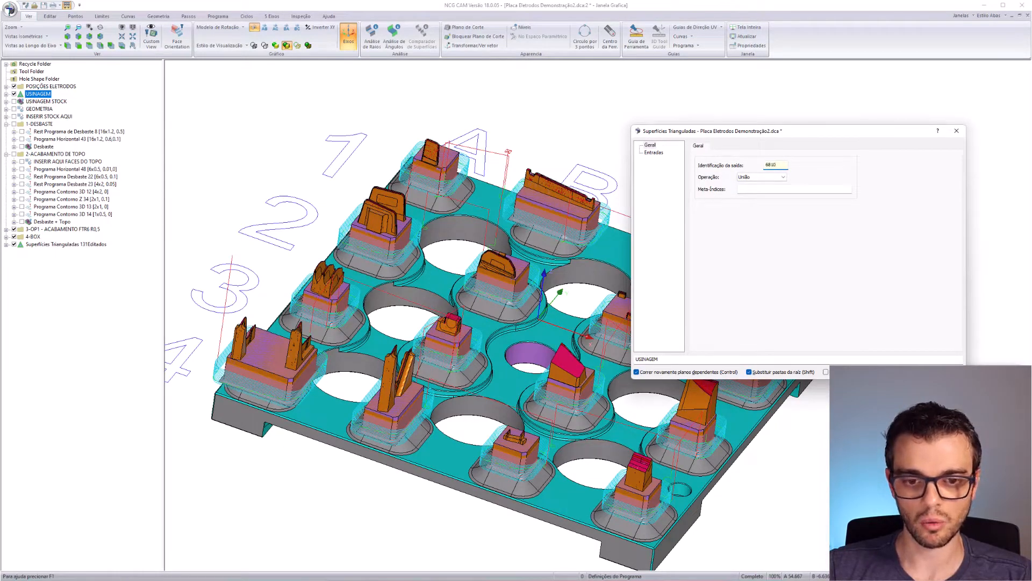
pyautogui.click(899, 372)
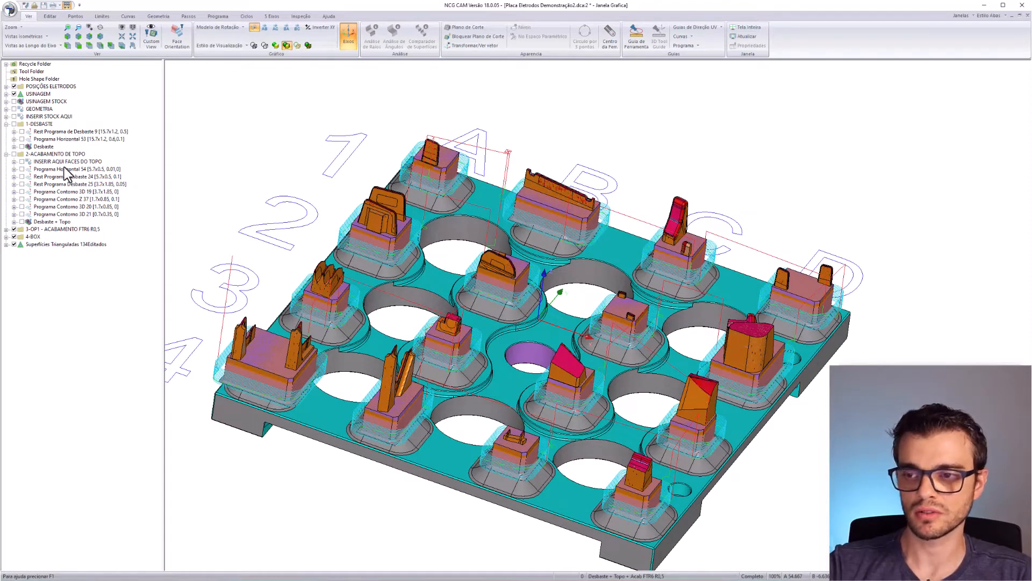
# - Select Rest Programa de Desbaste 9 and Rest Programa Desbaste 24 and zoom to inspect their toolpaths
pyautogui.click(78, 133)
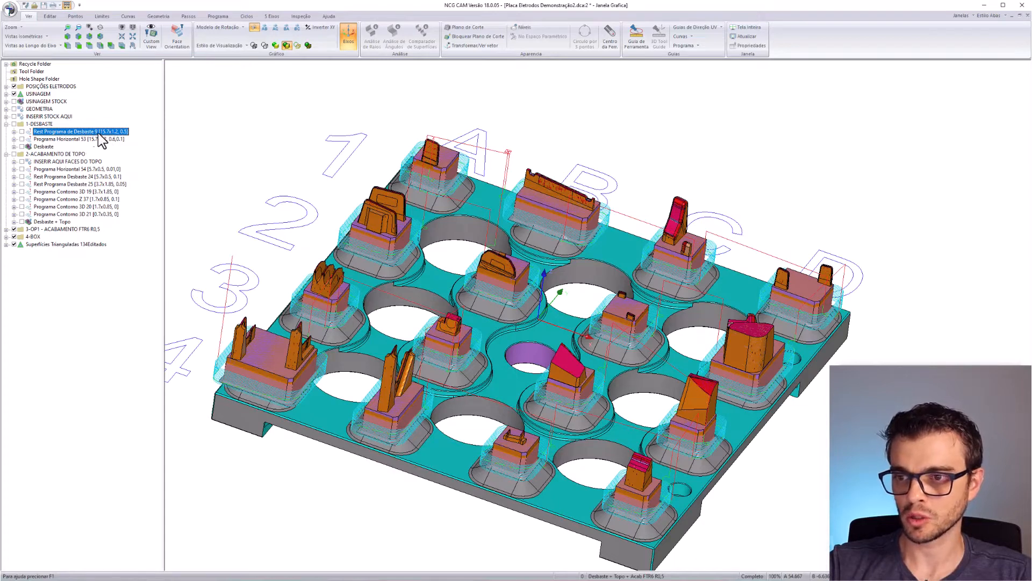
pyautogui.click(103, 177)
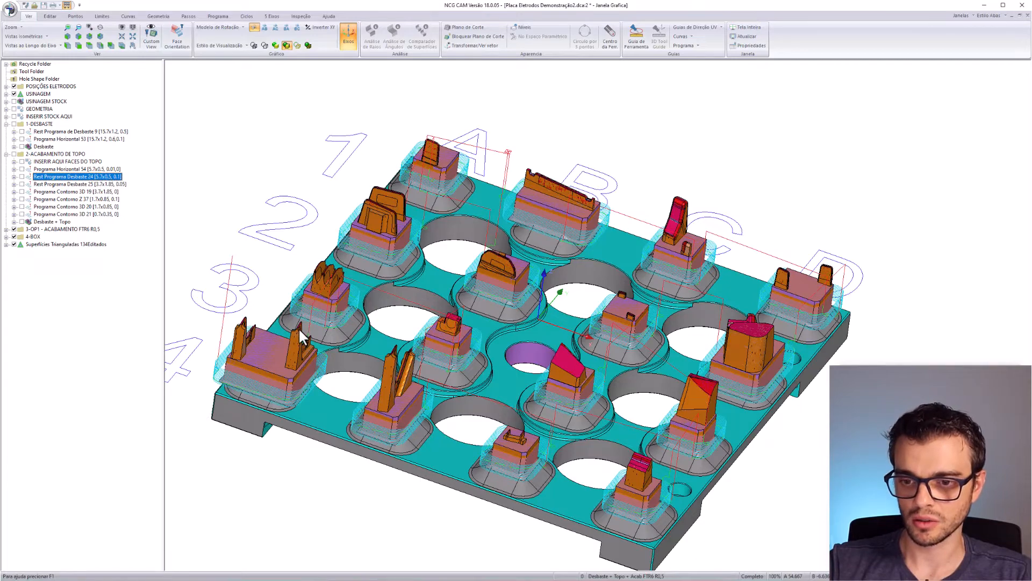
pyautogui.scroll(5, 300, 330)
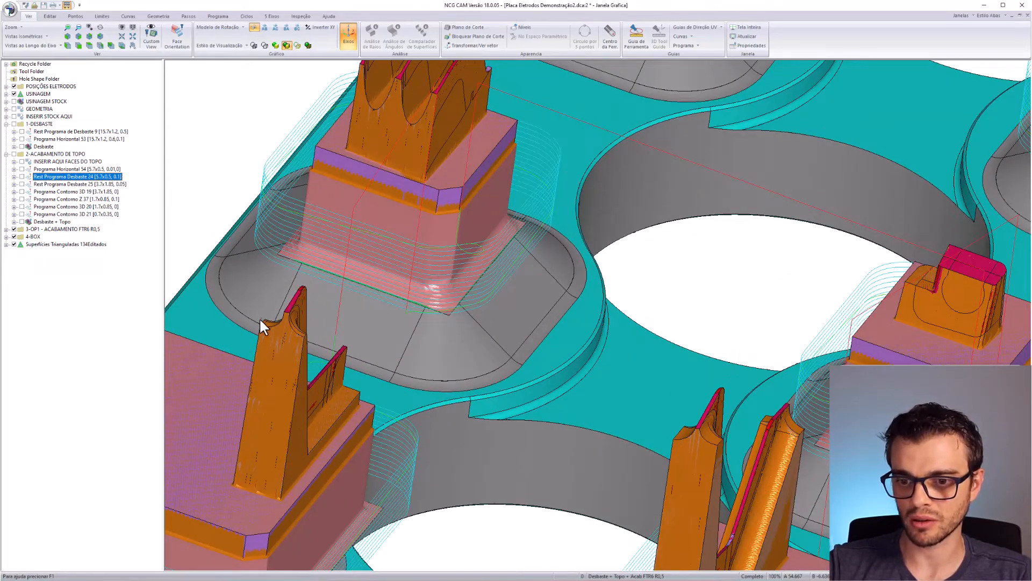
pyautogui.scroll(-3, 260, 321)
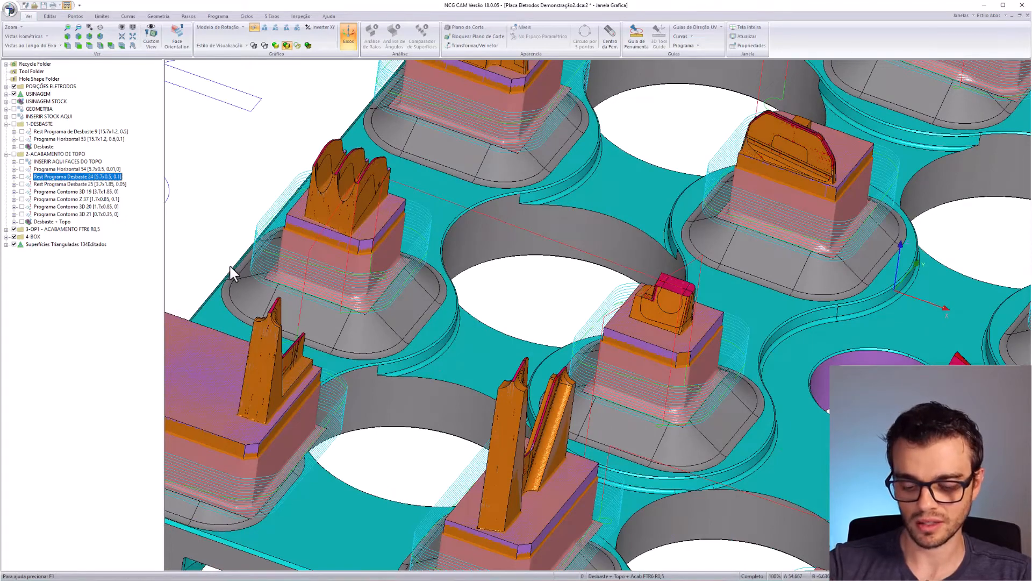
pyautogui.scroll(-3, 424, 272)
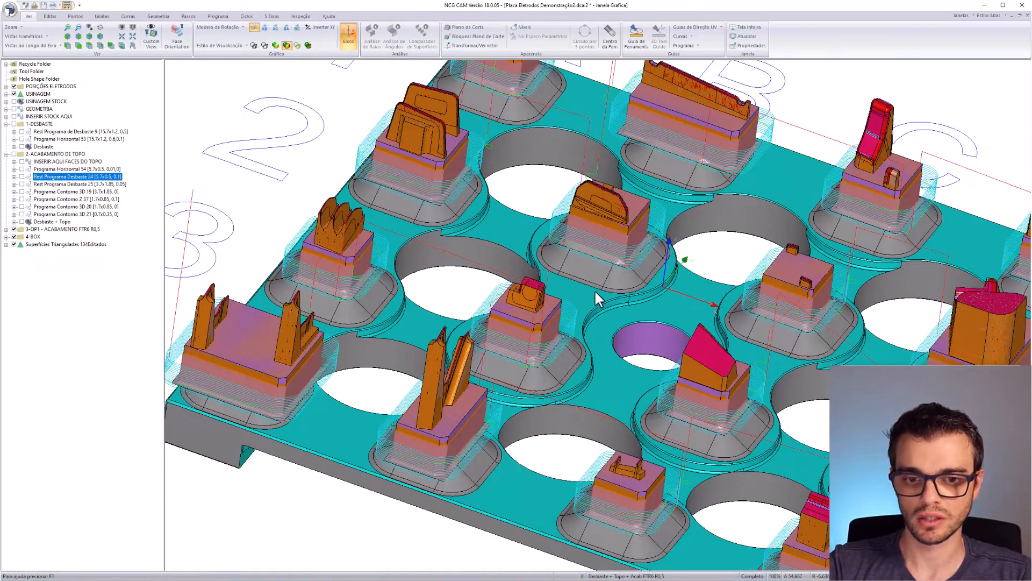
pyautogui.scroll(-2, 595, 294)
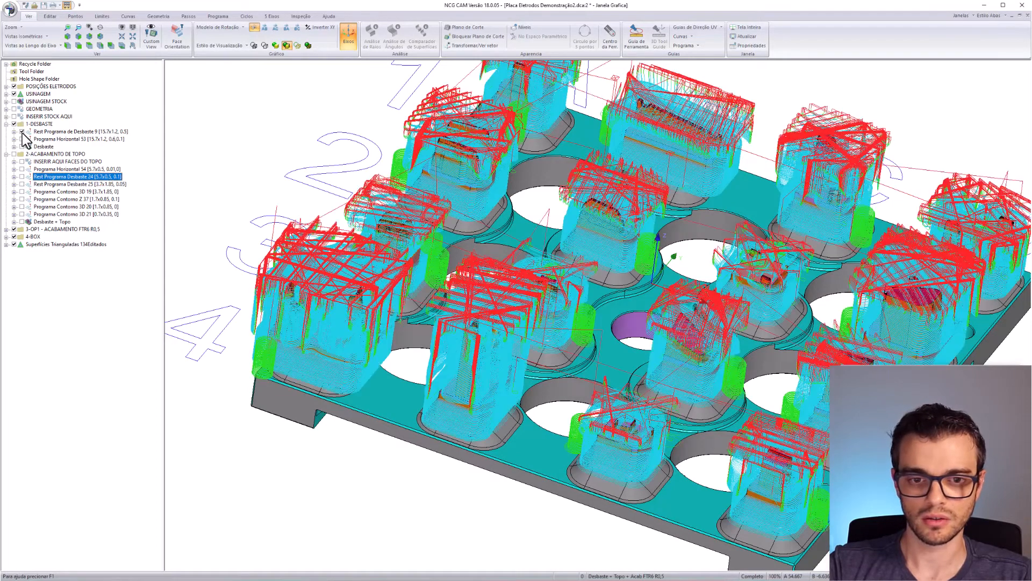
# - Toggle the toolpaths of Rest Desbaste 9, Horizontal 53, Horizontal 54 and Rest Desbaste 24 on and off
pyautogui.click(22, 133)
pyautogui.click(21, 139)
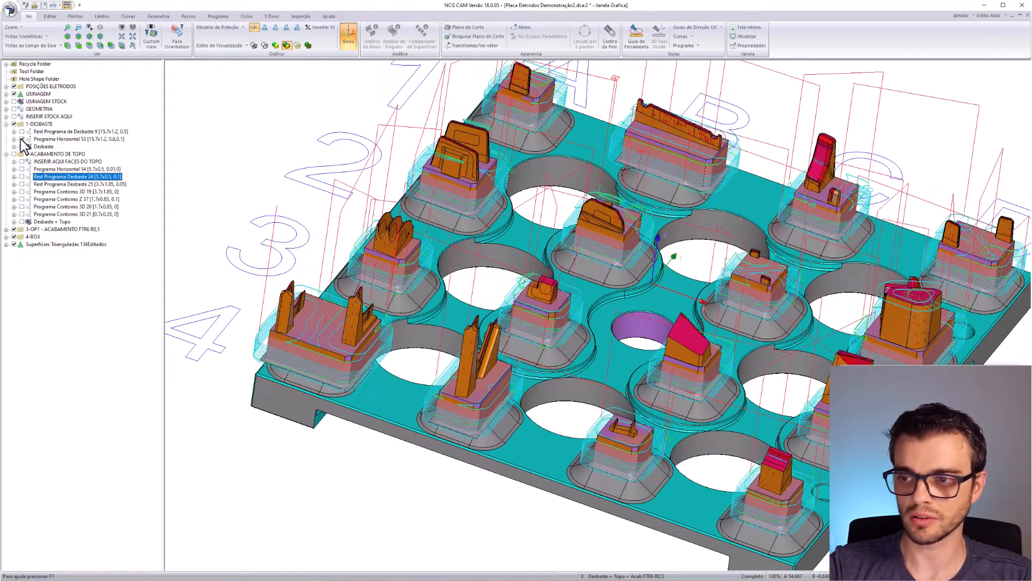
pyautogui.click(21, 140)
pyautogui.click(22, 169)
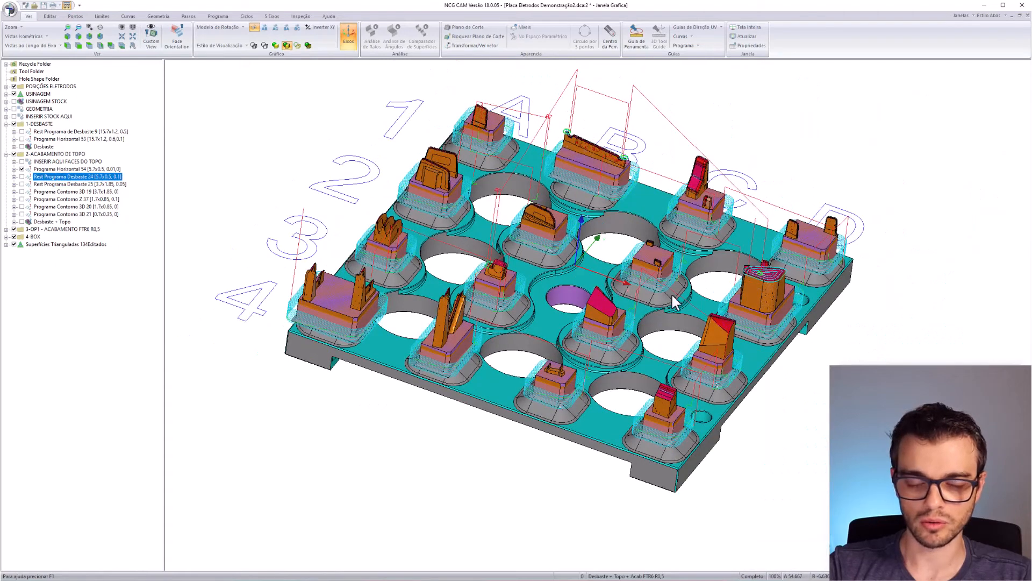
pyautogui.click(23, 169)
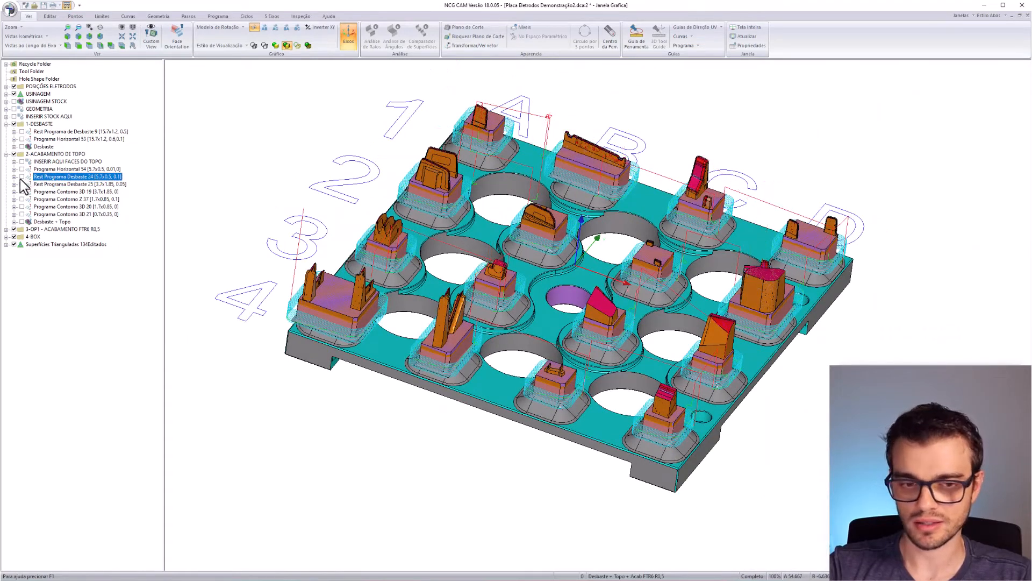
pyautogui.click(22, 176)
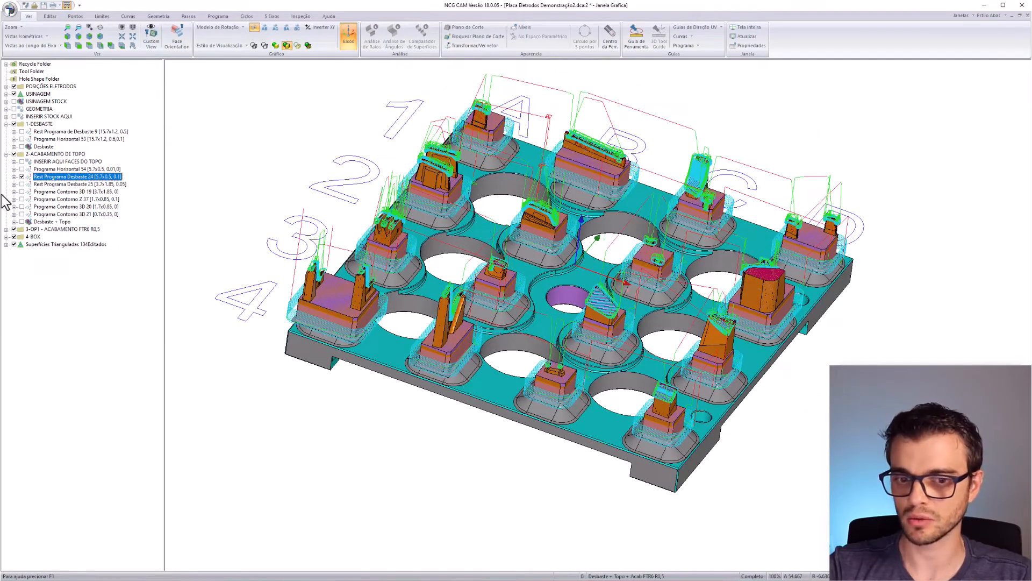
pyautogui.click(22, 176)
# - Show the four 3-OP1 finishing programs' toolpaths and collapse the three program folders
pyautogui.keyDown('shift'); pyautogui.click(53, 214); pyautogui.keyUp('shift')
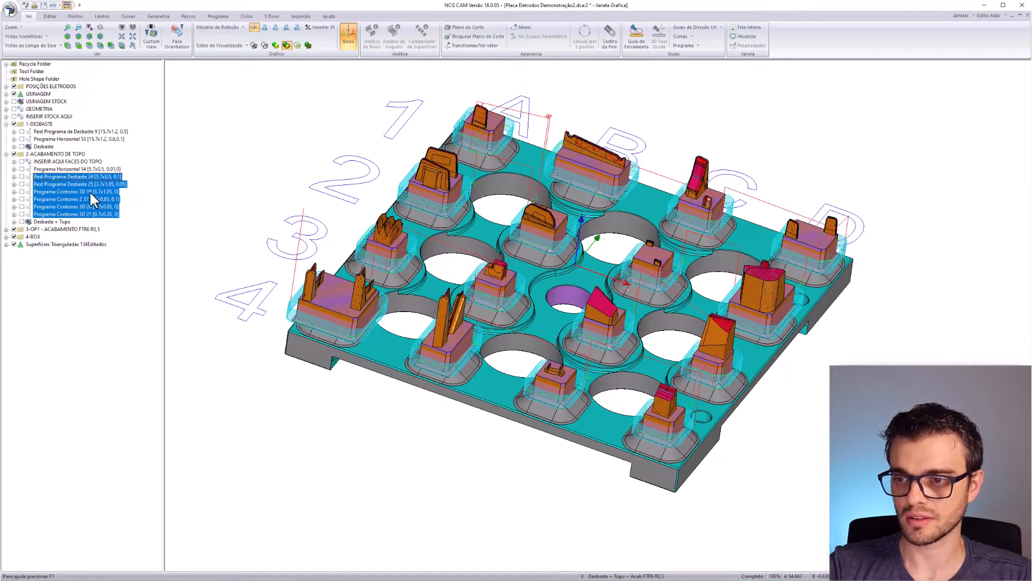
pyautogui.click(6, 229)
pyautogui.click(97, 237)
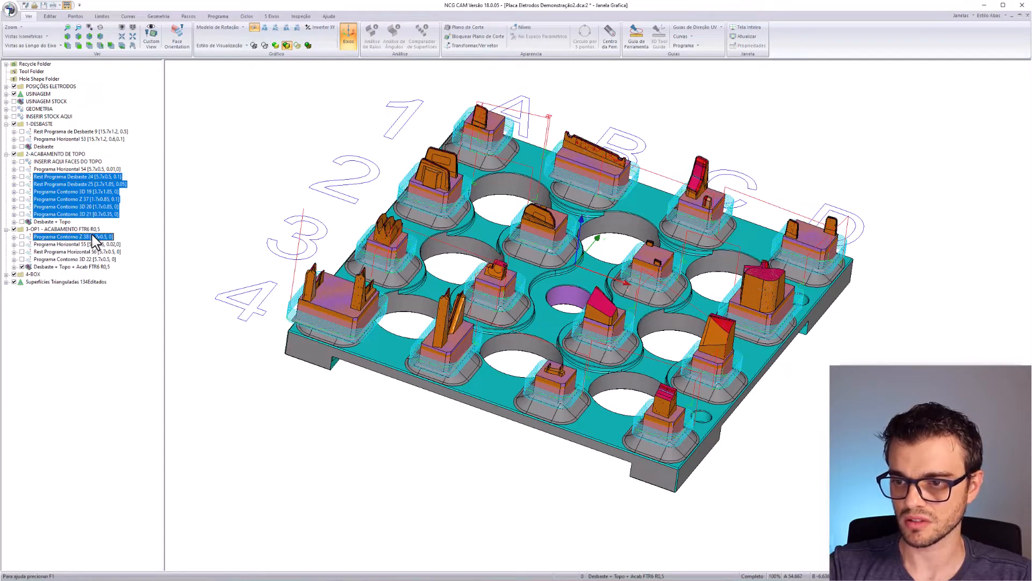
pyautogui.keyDown('shift'); pyautogui.click(96, 259); pyautogui.keyUp('shift')
pyautogui.click(22, 237)
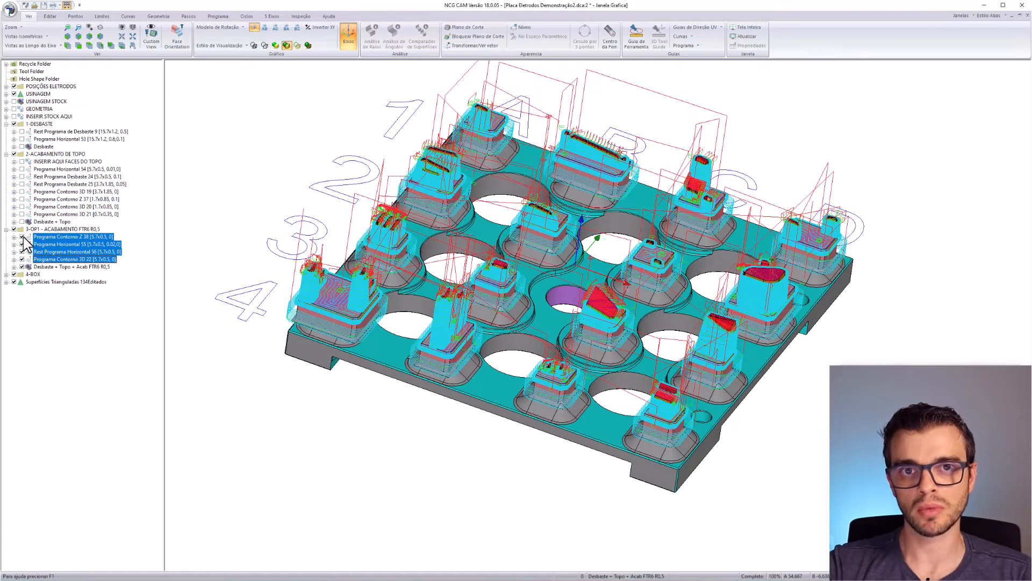
pyautogui.click(6, 124)
pyautogui.click(6, 132)
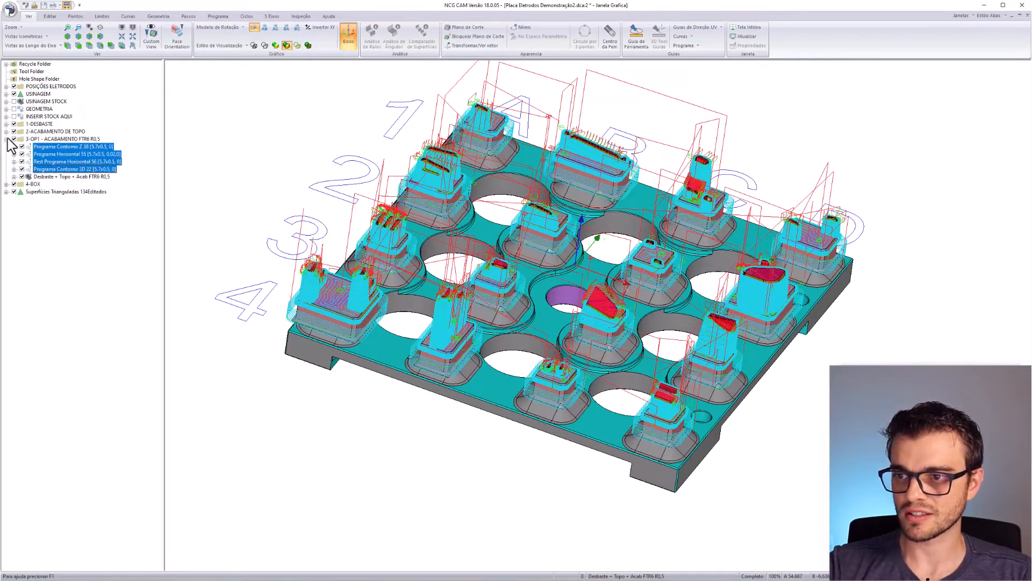
pyautogui.click(7, 139)
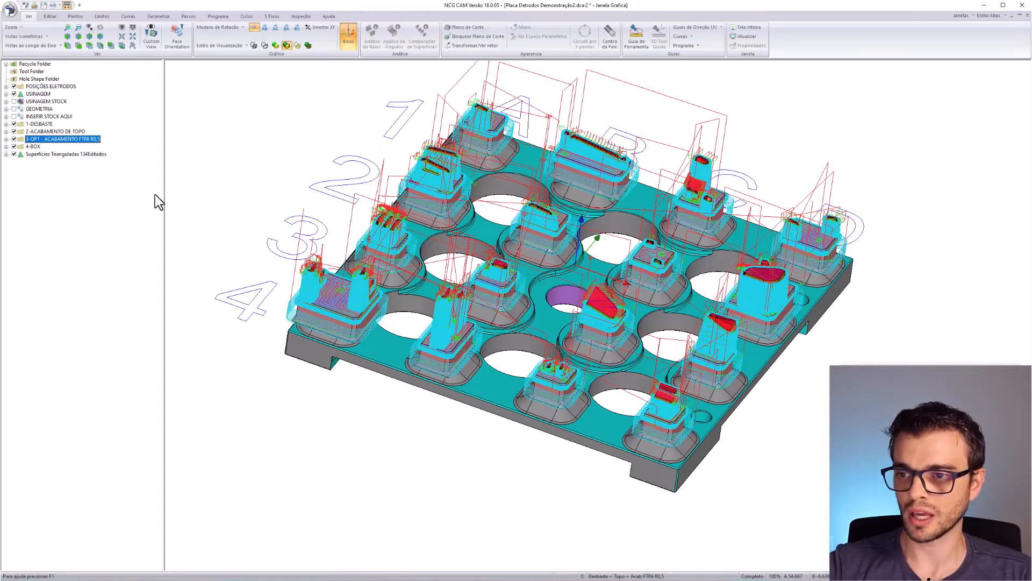
# - Change the electrode GAP variable sv(1) from 0.3 to 0.15 in the project settings
pyautogui.click(30, 155)
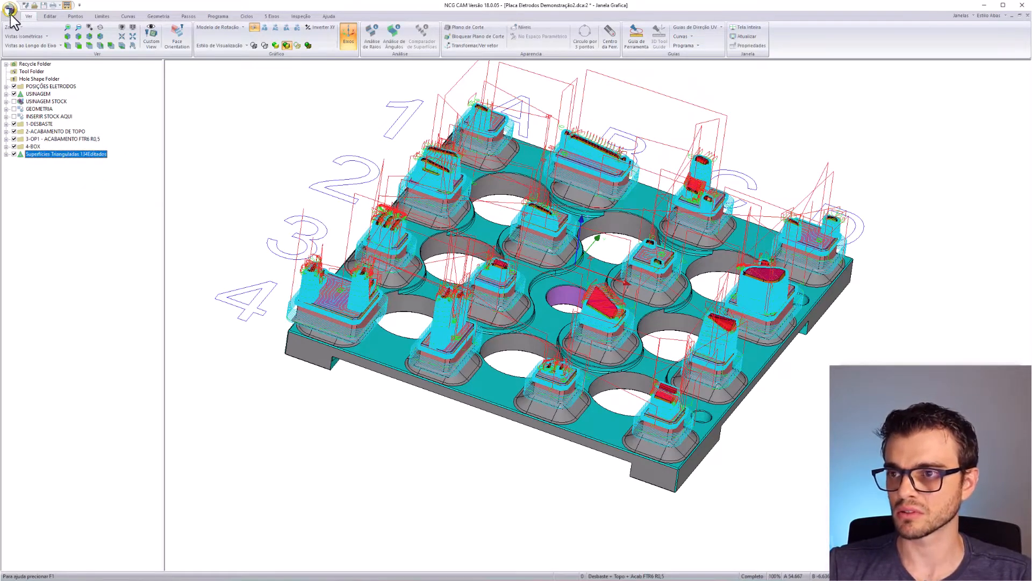
pyautogui.click(10, 12)
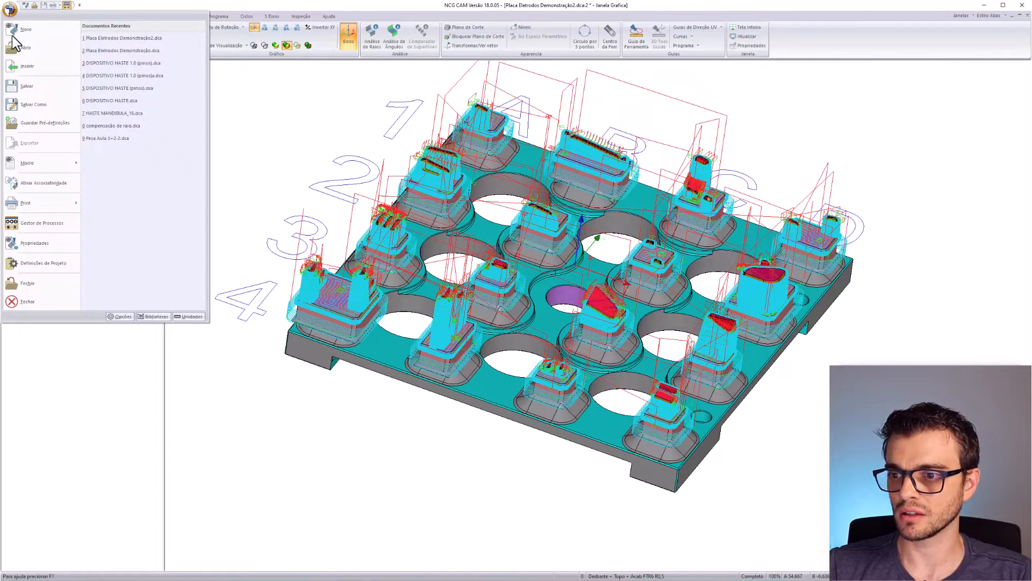
pyautogui.click(44, 263)
pyautogui.click(329, 143)
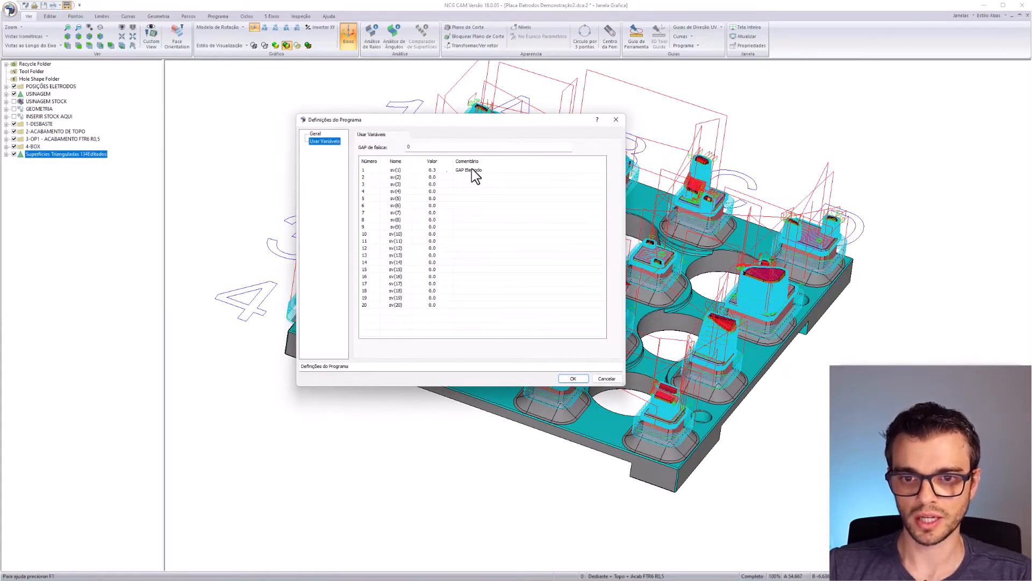
pyautogui.click(440, 172)
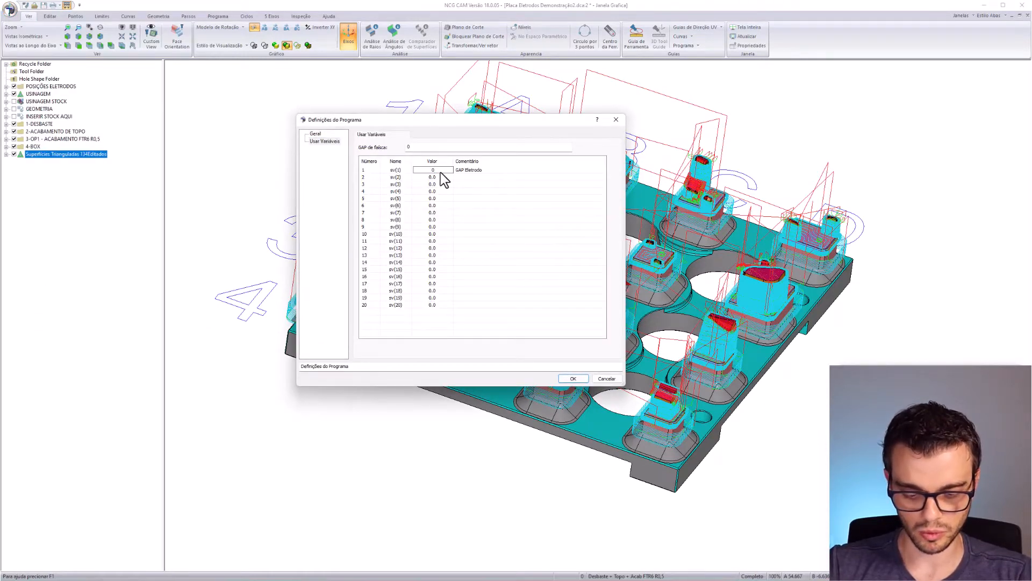
pyautogui.press('Return')
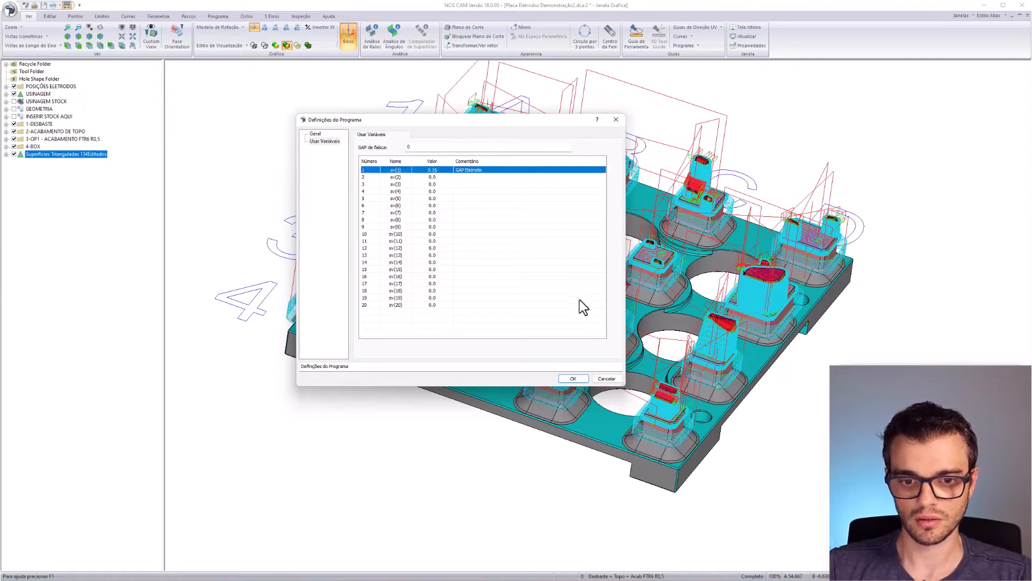
pyautogui.click(584, 377)
# - Reapply the USINAGEM properties to generate a second program set for GAP 0.15
pyautogui.click(45, 94)
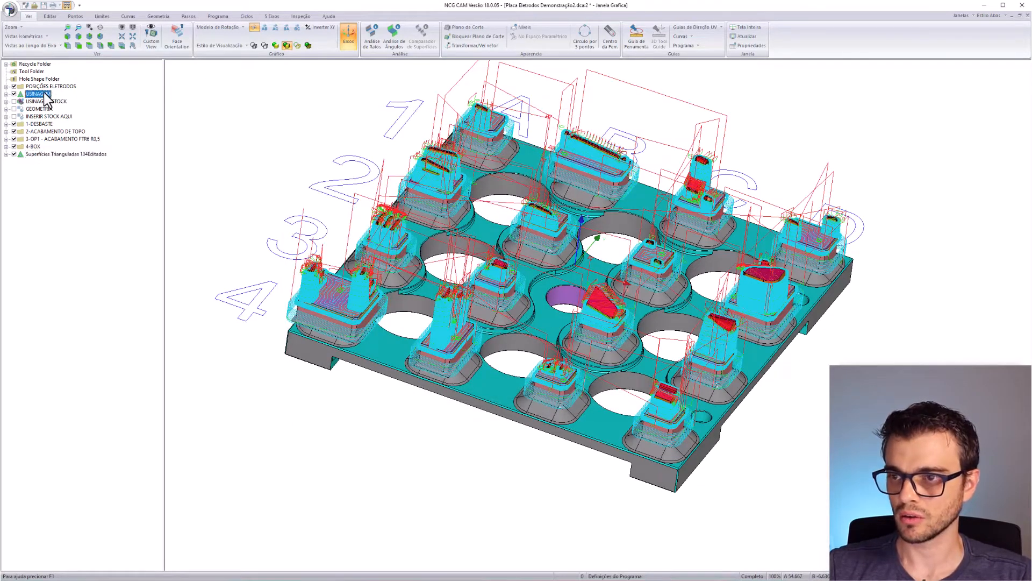
pyautogui.rightClick(45, 94)
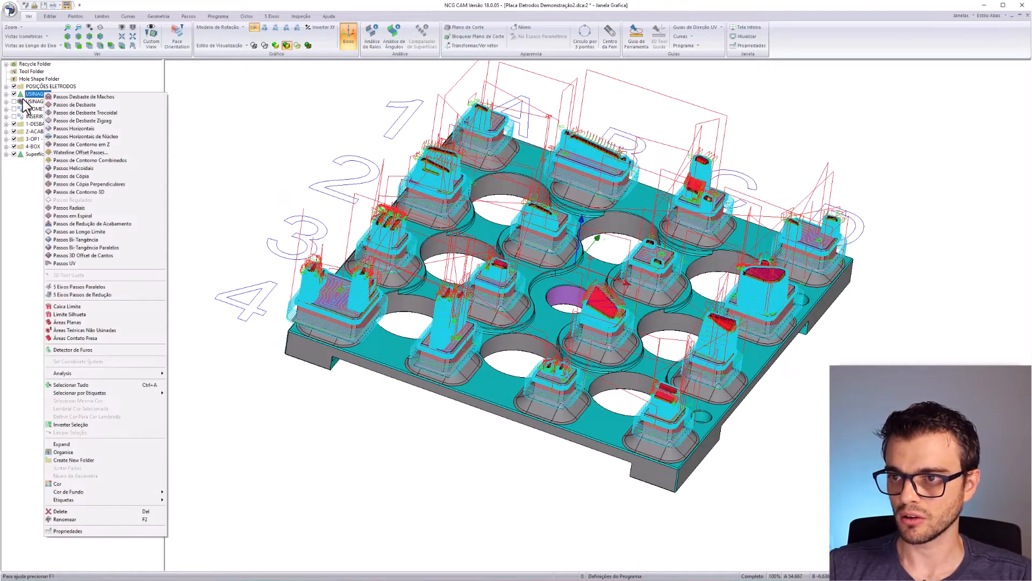
pyautogui.click(108, 531)
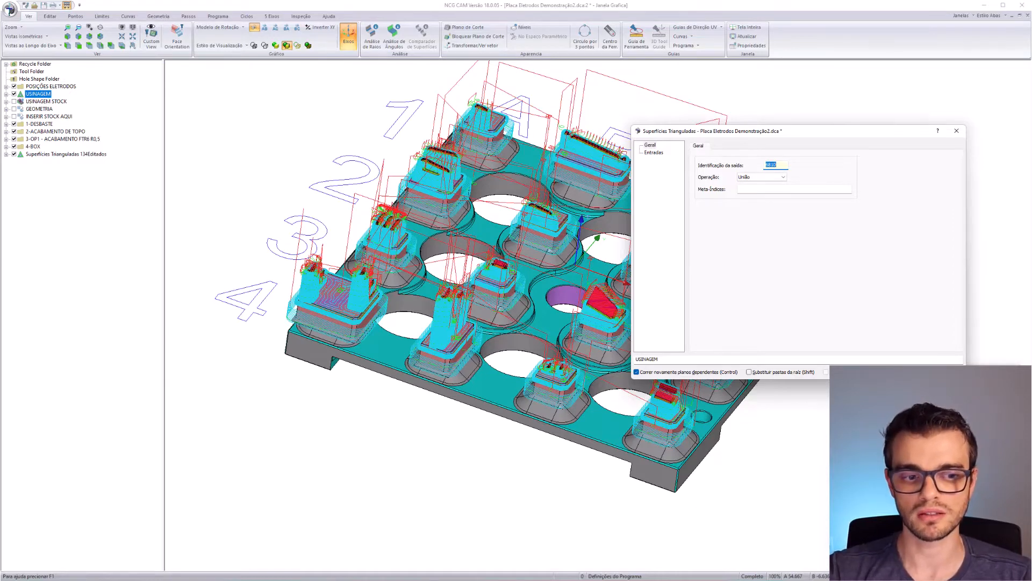
pyautogui.click(899, 371)
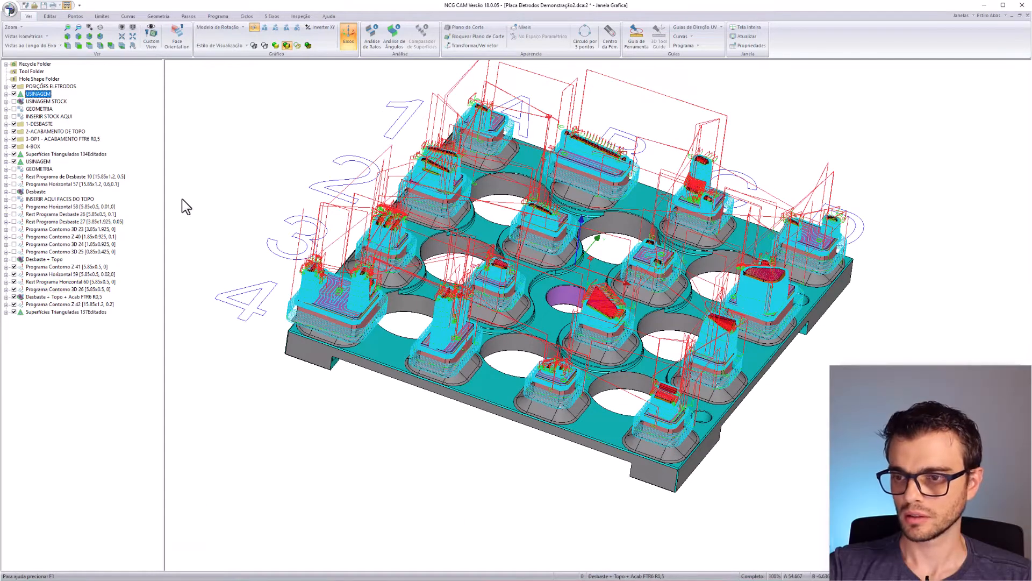
# - Move Rest Programa de Desbaste 9 and Programa Horizontal 53 out of 1-DESBASTE and delete that folder
pyautogui.click(48, 207)
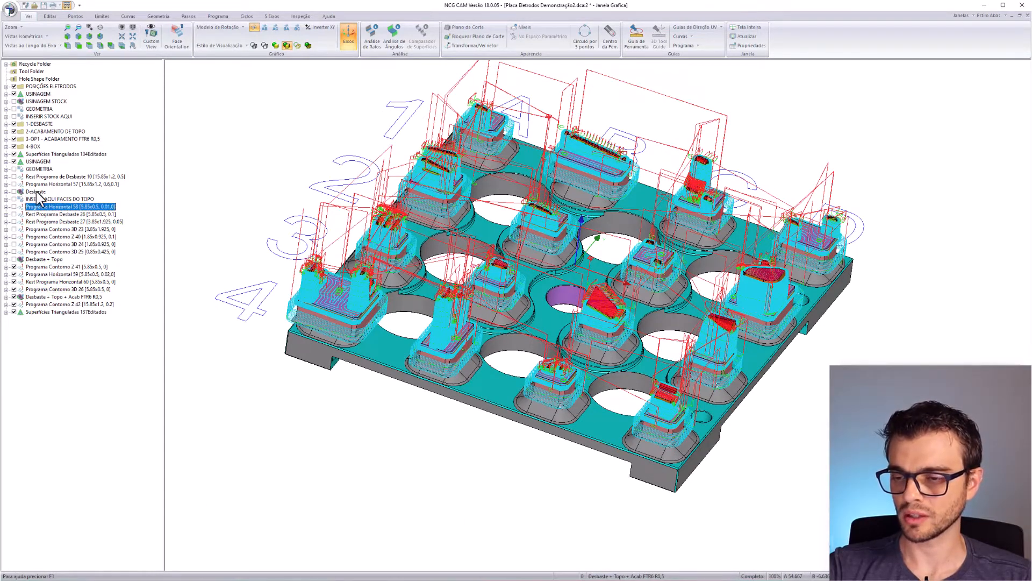
pyautogui.click(6, 123)
pyautogui.click(43, 132)
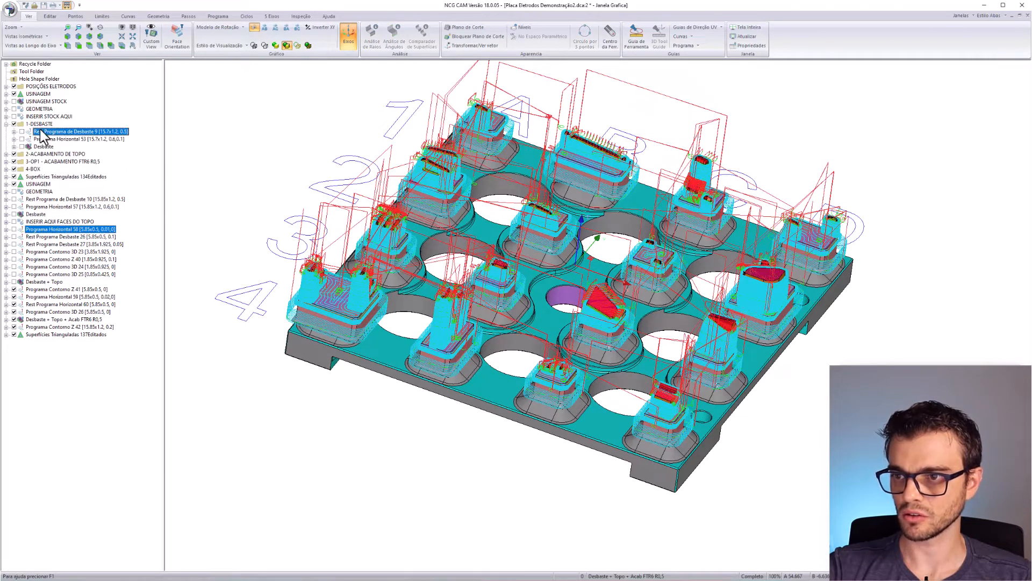
pyautogui.keyDown('shift'); pyautogui.click(47, 139); pyautogui.keyUp('shift')
pyautogui.moveTo(49, 134); pyautogui.dragTo(44, 125)
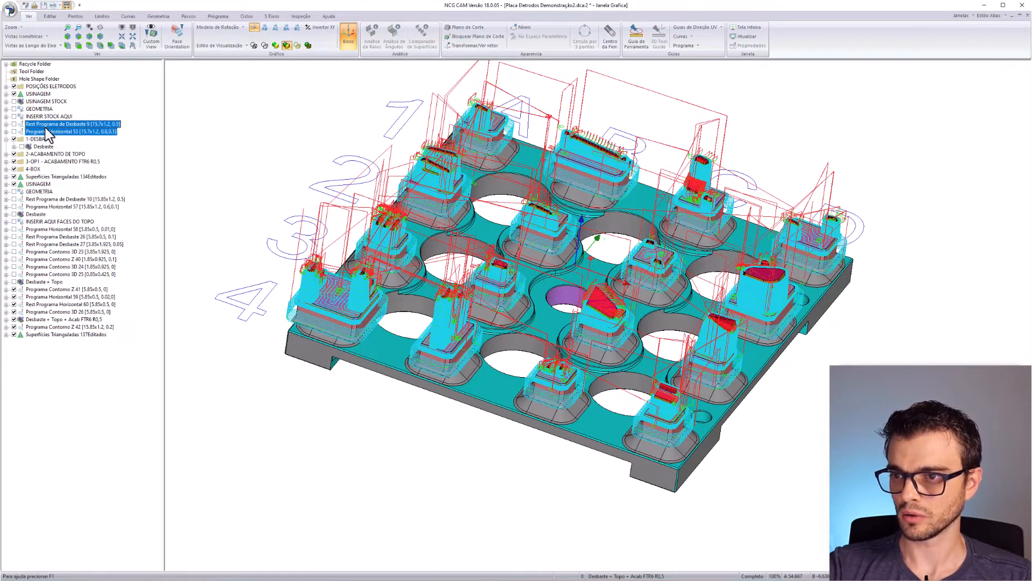
pyautogui.click(42, 140)
pyautogui.press('Delete')
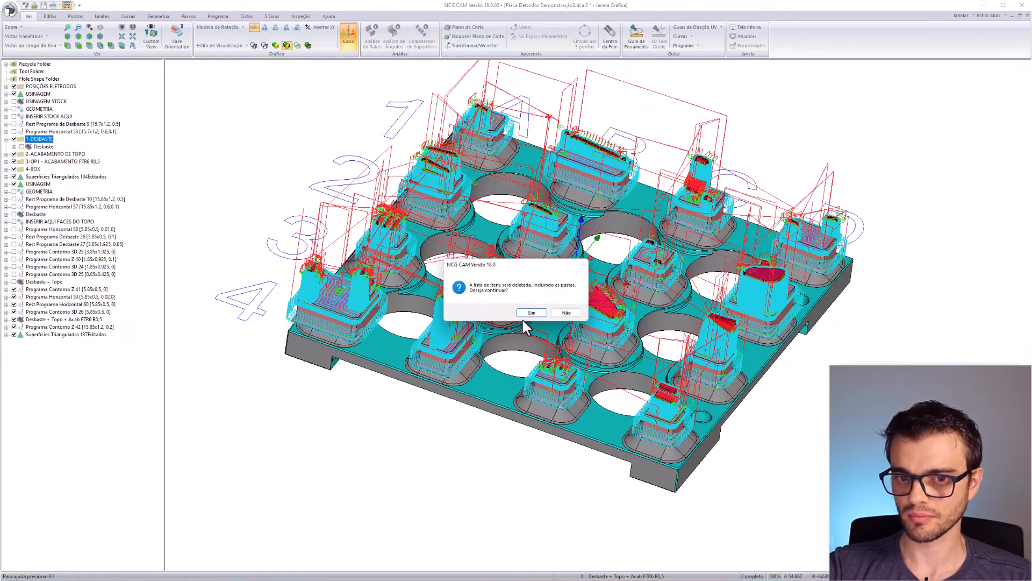
pyautogui.click(525, 314)
# - Move the top-finishing programs out of 2-ACABAMENTO DE TOPO and delete the folder
pyautogui.keyDown('shift'); pyautogui.click(54, 207); pyautogui.keyUp('shift')
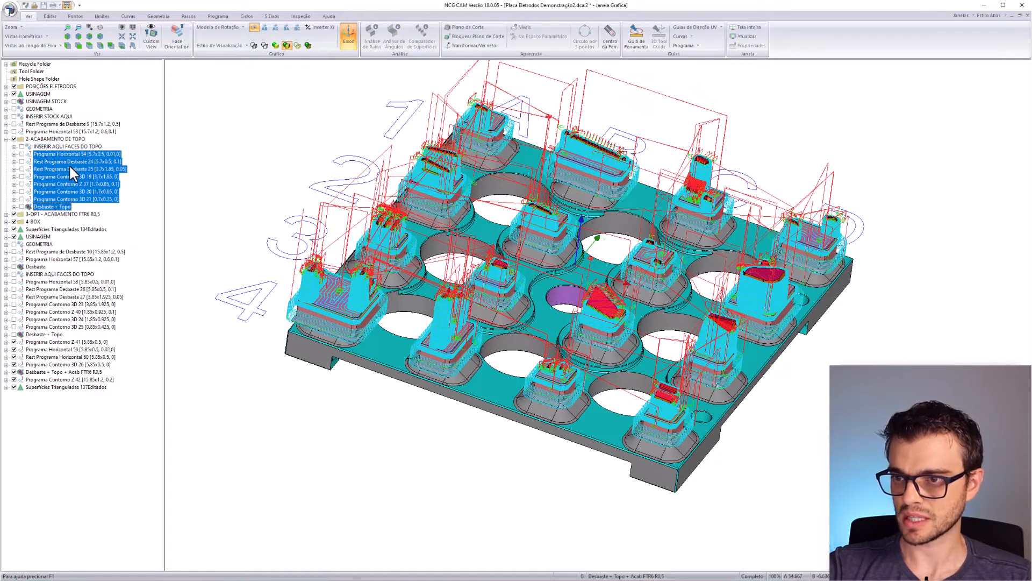
pyautogui.moveTo(69, 164); pyautogui.dragTo(65, 141)
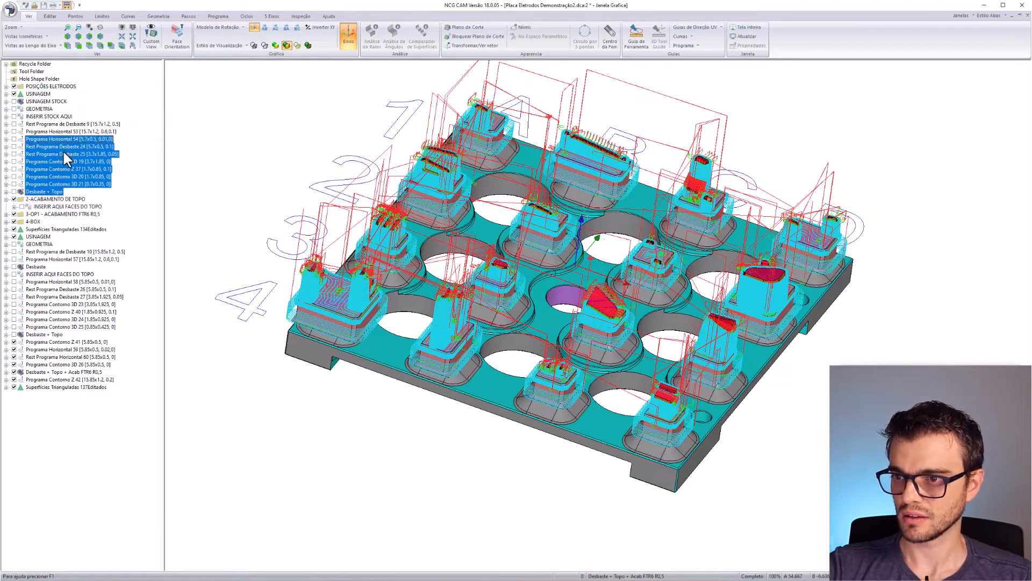
pyautogui.click(54, 198)
pyautogui.press('Delete')
pyautogui.press('Return')
# - Move the five 3-OP1 finishing programs out of their folder and delete 3-OP1
pyautogui.click(7, 199)
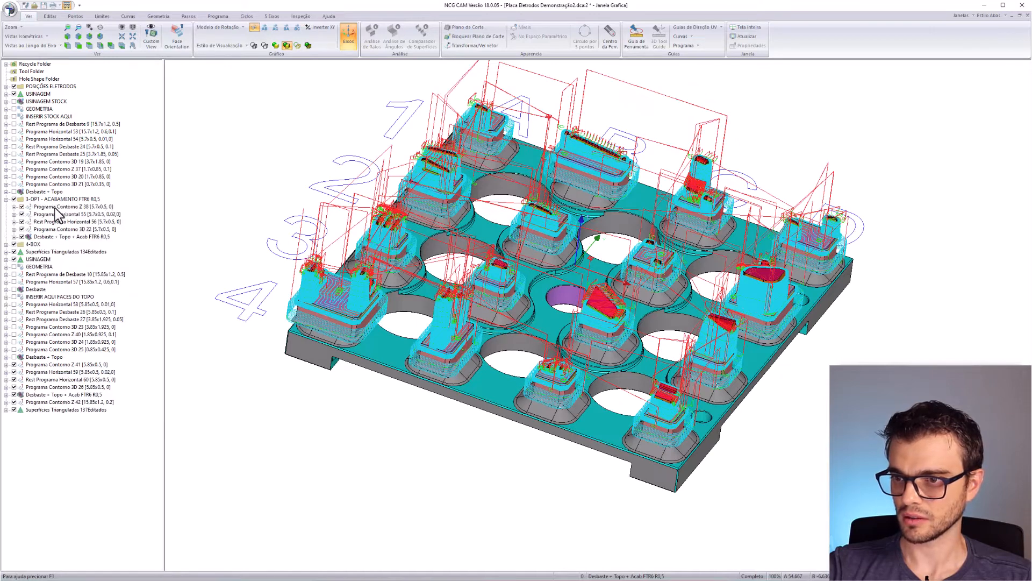
pyautogui.click(59, 206)
pyautogui.keyDown('shift'); pyautogui.click(59, 236); pyautogui.keyUp('shift')
pyautogui.moveTo(62, 204); pyautogui.dragTo(57, 199)
pyautogui.click(44, 237)
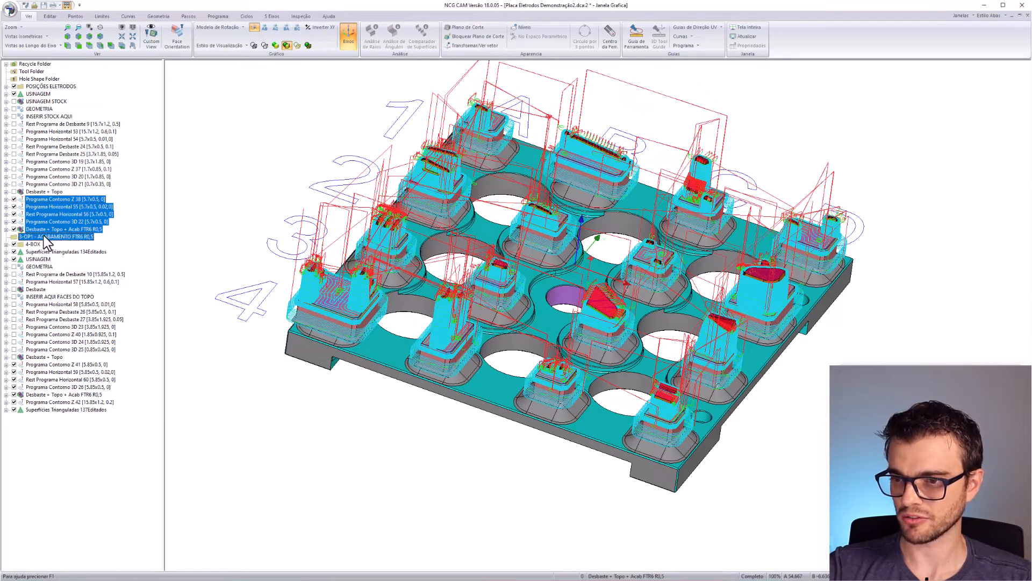
pyautogui.press('Delete')
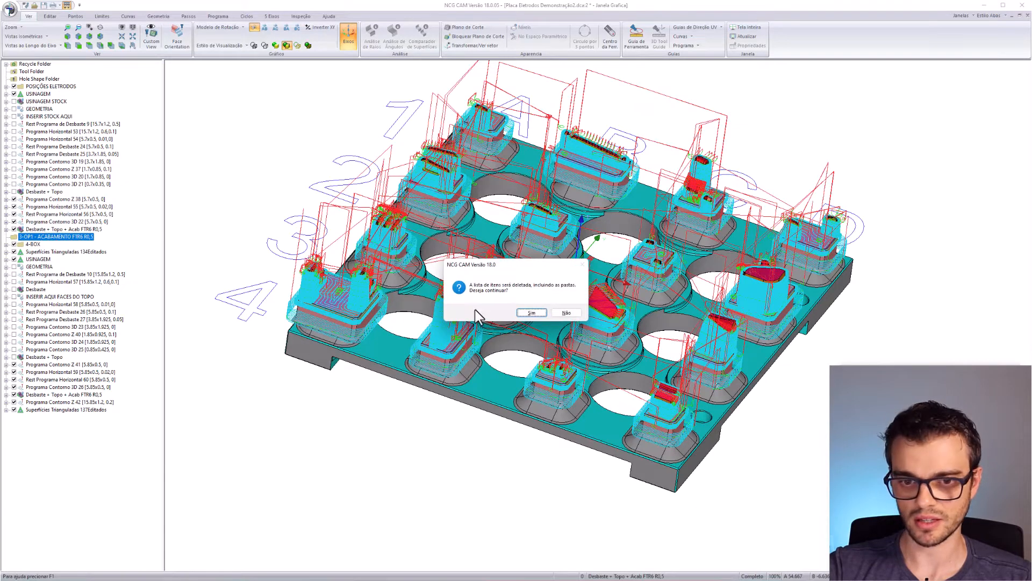
pyautogui.click(530, 313)
# - Move Programa Contorno Z 39 out of 4-BOX and delete the empty 4-BOX folder
pyautogui.click(7, 238)
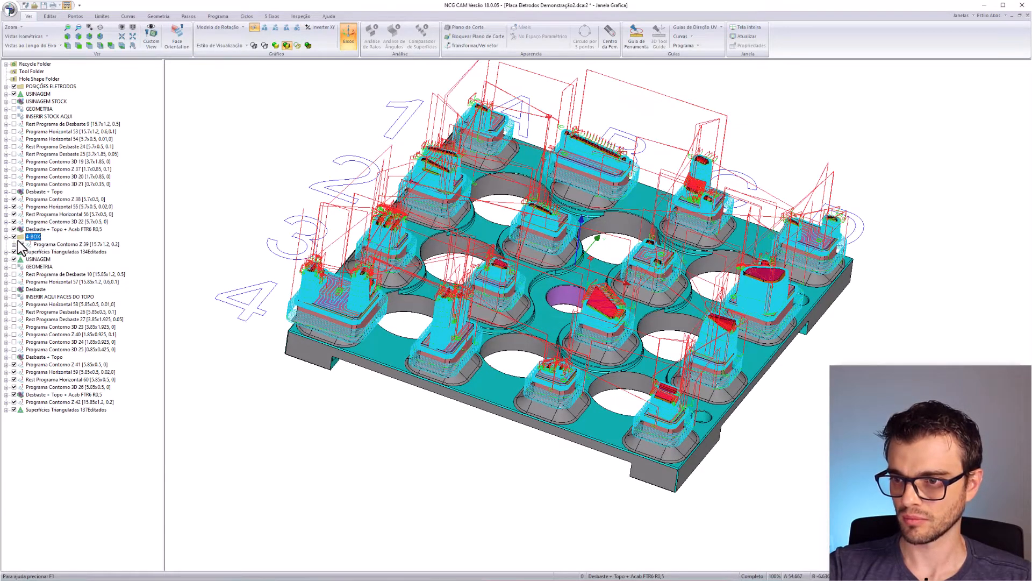
pyautogui.moveTo(63, 244); pyautogui.dragTo(56, 238)
pyautogui.click(30, 245)
pyautogui.press('Delete')
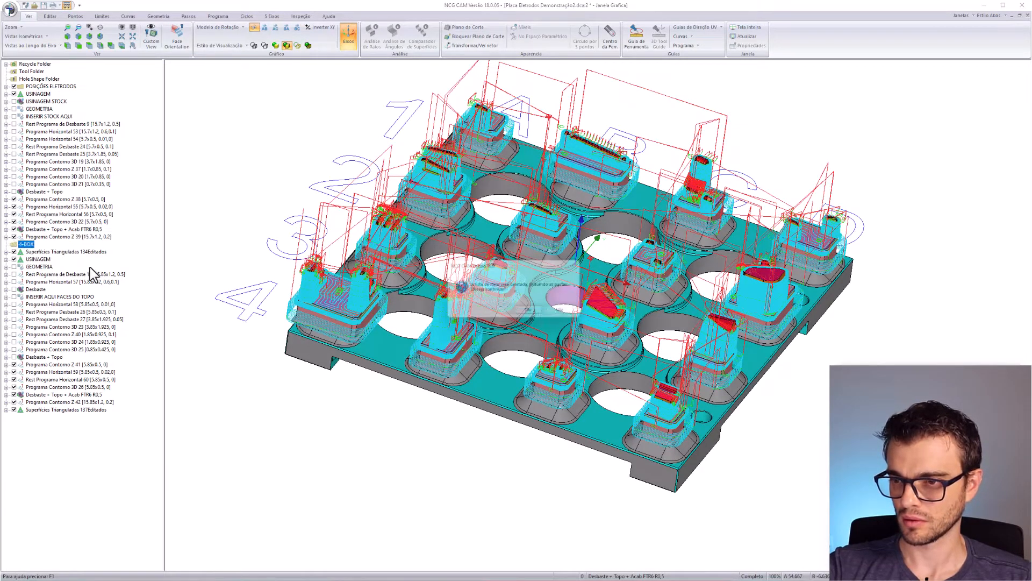
pyautogui.press('Return')
# - Select the second program list, Rest Desbaste 10 through Contorno Z 42, and toggle its toolpath display
pyautogui.click(62, 124)
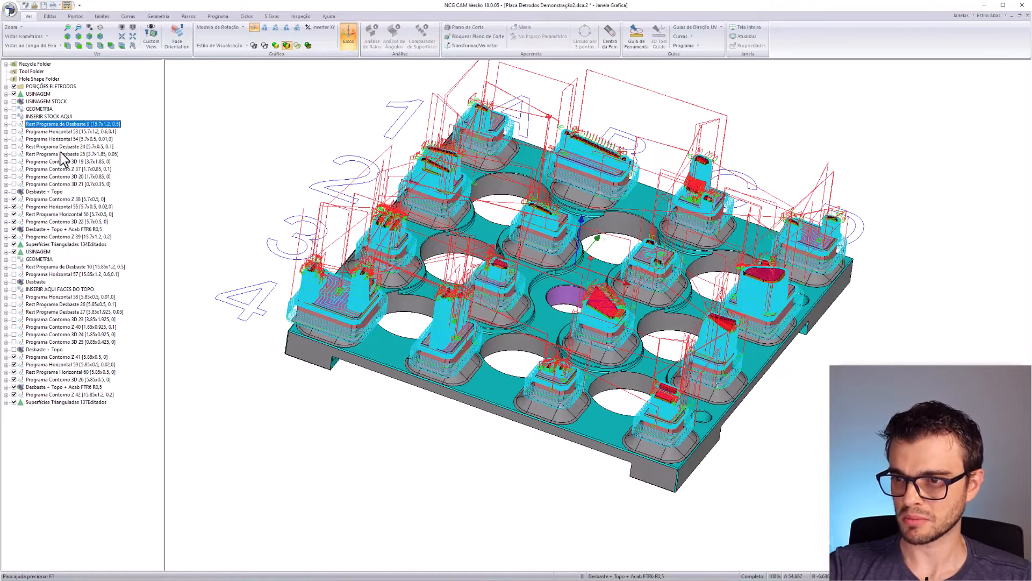
pyautogui.keyDown('shift'); pyautogui.click(54, 237); pyautogui.keyUp('shift')
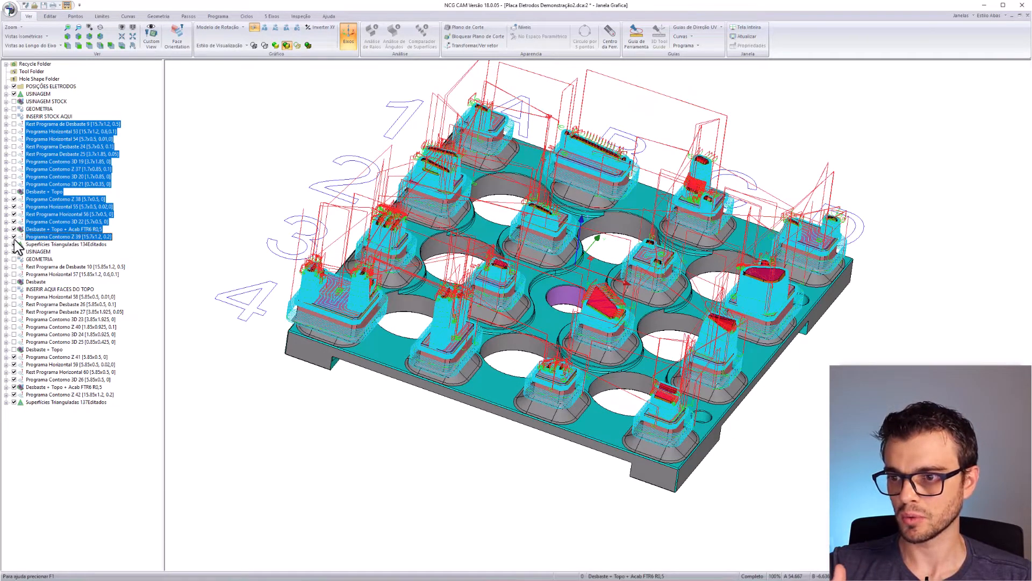
pyautogui.click(43, 267)
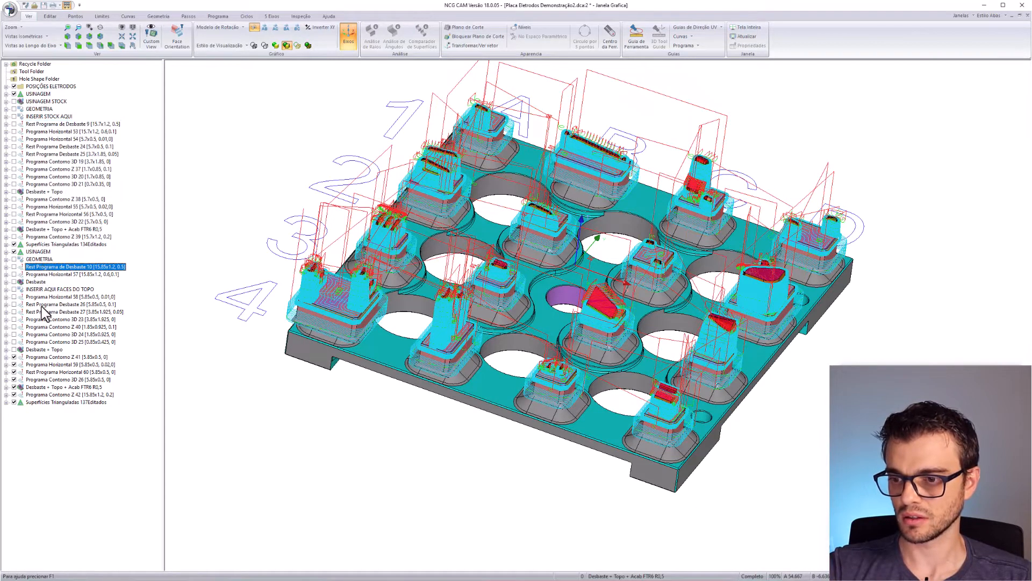
pyautogui.keyDown('shift'); pyautogui.click(40, 395); pyautogui.keyUp('shift')
pyautogui.click(14, 395)
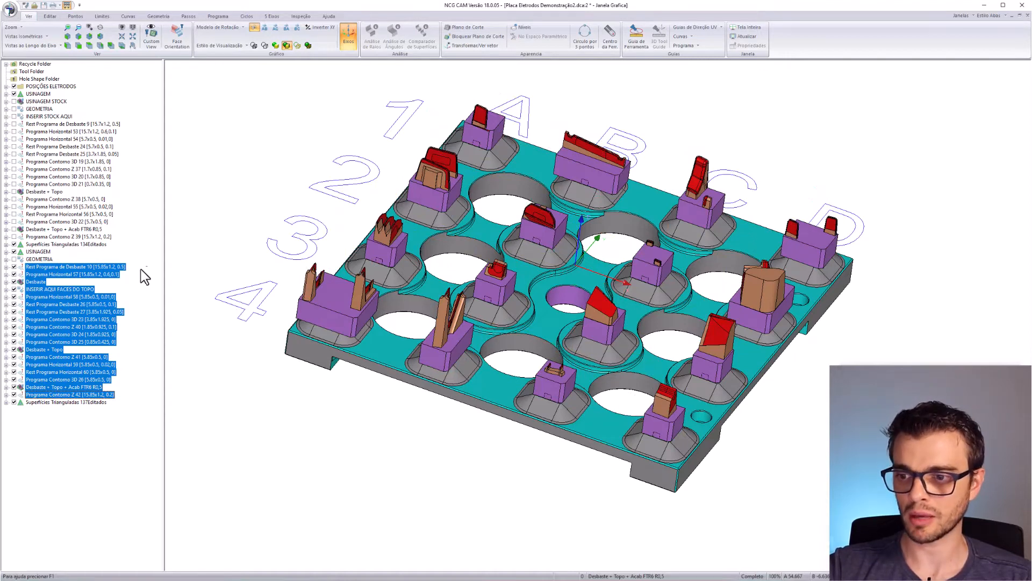
# - Hide the toolpaths and delete the lower Desbaste, INSERIR AQUI FACES DO TOPO, Desbaste + Topo and Superfícies Trianguladas 137Editados entries
pyautogui.click(17, 269)
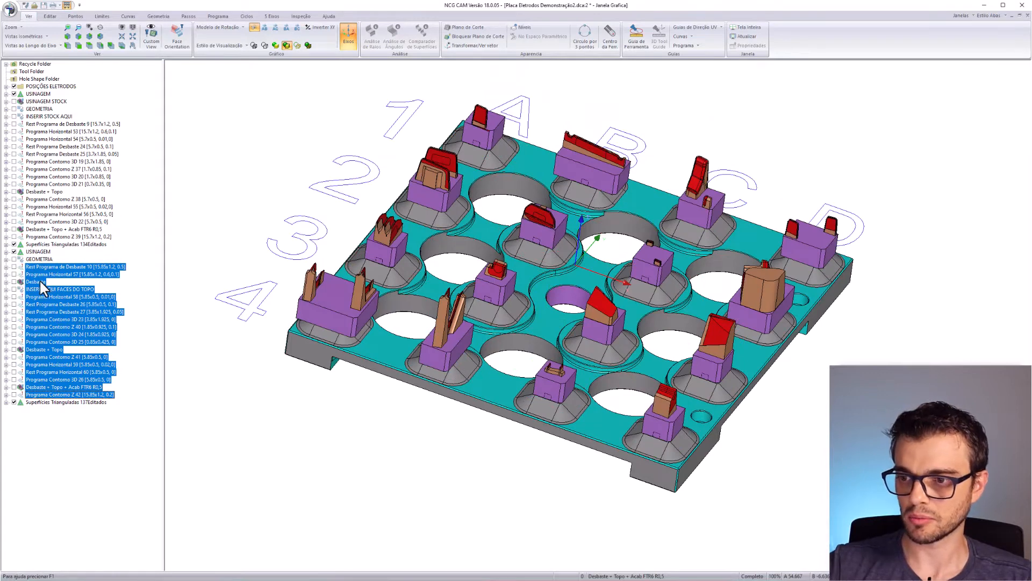
pyautogui.click(36, 281)
pyautogui.keyDown('ctrl'); pyautogui.click(46, 289); pyautogui.keyUp('ctrl')
pyautogui.keyDown('ctrl'); pyautogui.click(36, 350); pyautogui.keyUp('ctrl')
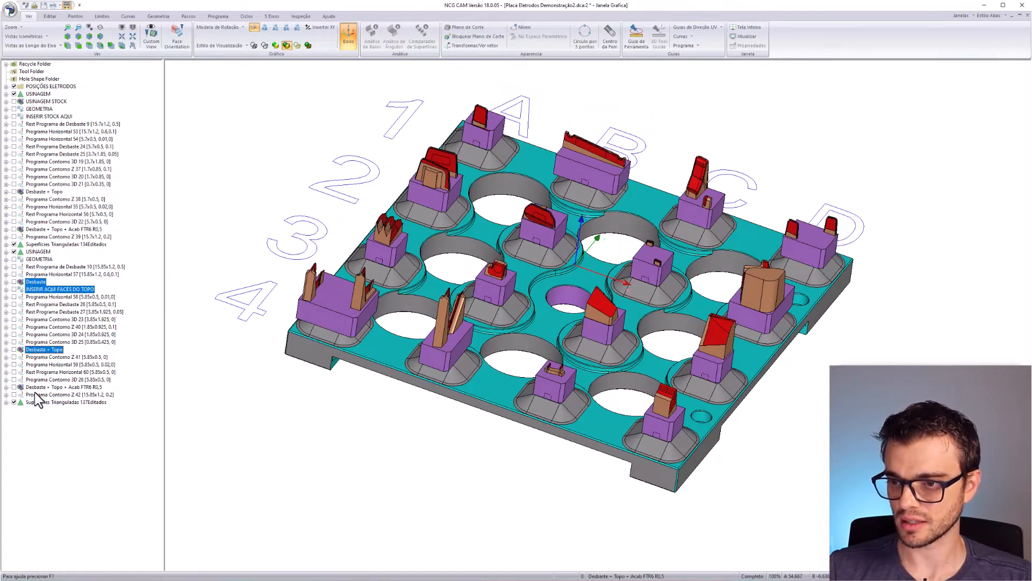
pyautogui.keyDown('ctrl'); pyautogui.click(41, 387); pyautogui.keyUp('ctrl')
pyautogui.keyDown('ctrl'); pyautogui.click(43, 402); pyautogui.keyUp('ctrl')
pyautogui.press('Delete')
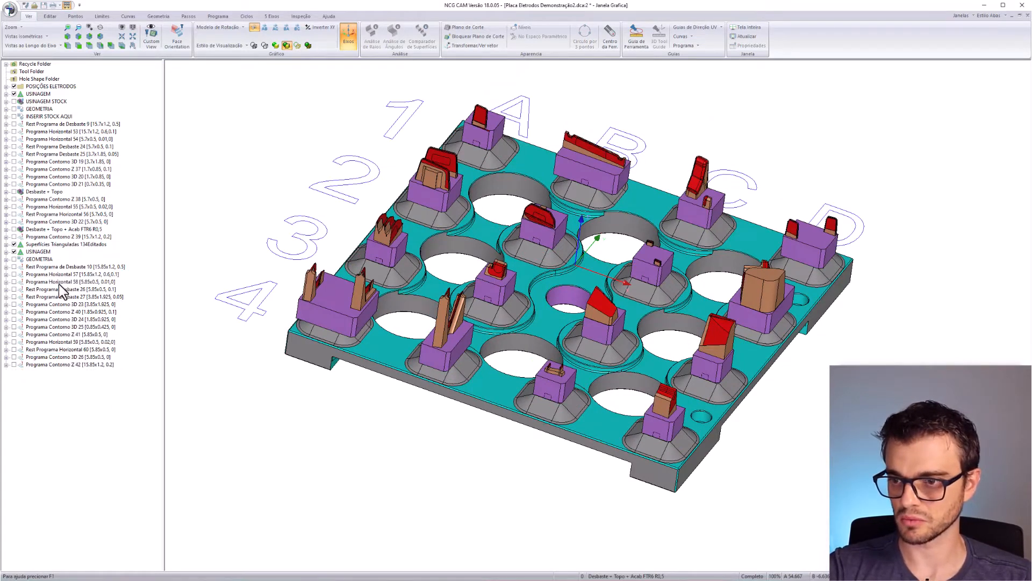
# - Delete the upper group's Desbaste + Topo, Acab FTR6 R0,5 and Superfícies Trianguladas 134Editados folders
pyautogui.click(51, 192)
pyautogui.keyDown('ctrl'); pyautogui.click(46, 229); pyautogui.keyUp('ctrl')
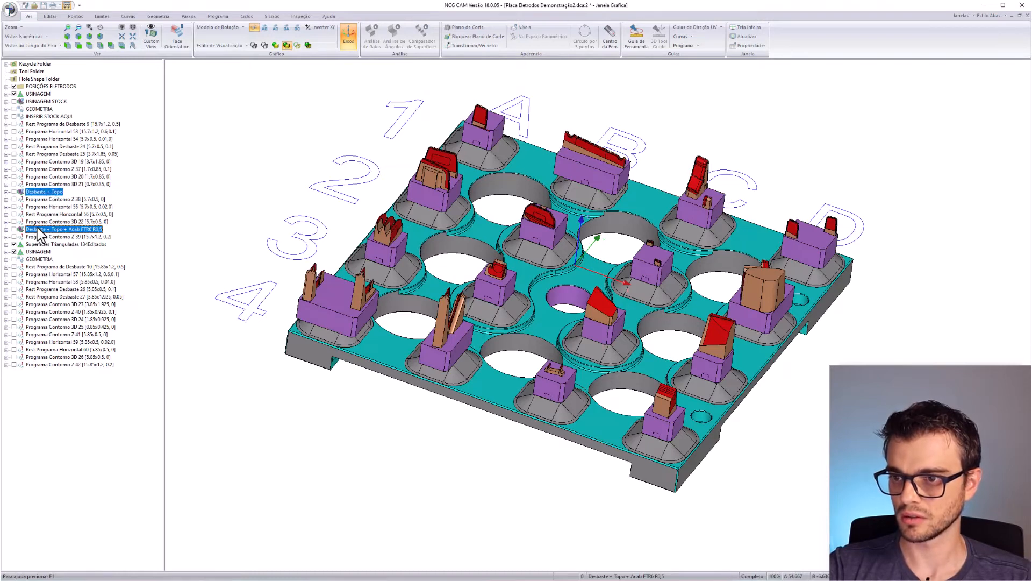
pyautogui.keyDown('ctrl'); pyautogui.click(49, 245); pyautogui.keyUp('ctrl')
pyautogui.press('Delete')
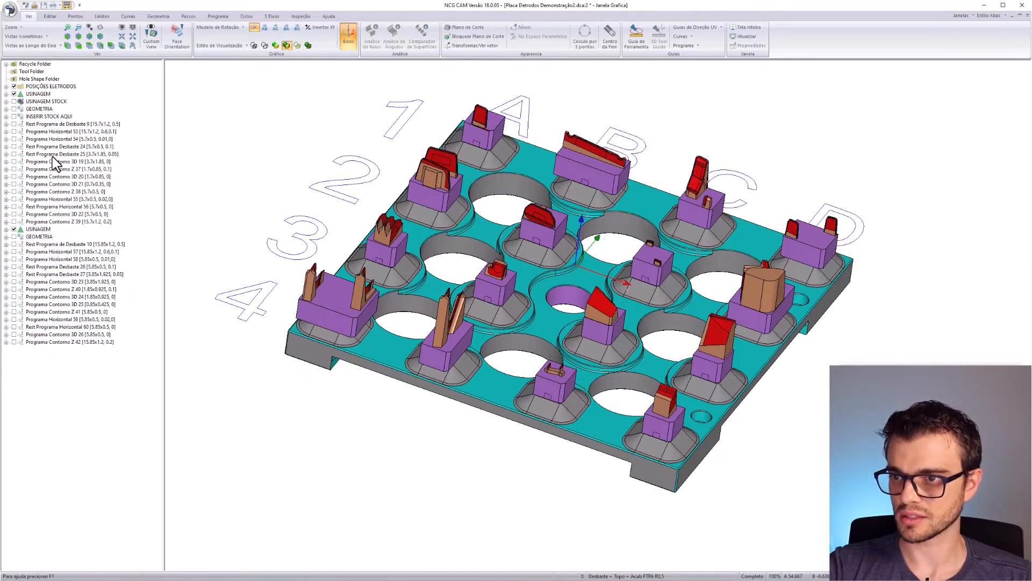
# - Delete the INSERIR STOCK AQUI, USINAGEM STOCK and USINAGEM entries, keeping GEOMETRIA
pyautogui.click(40, 116)
pyautogui.keyDown('ctrl'); pyautogui.click(37, 108); pyautogui.keyUp('ctrl')
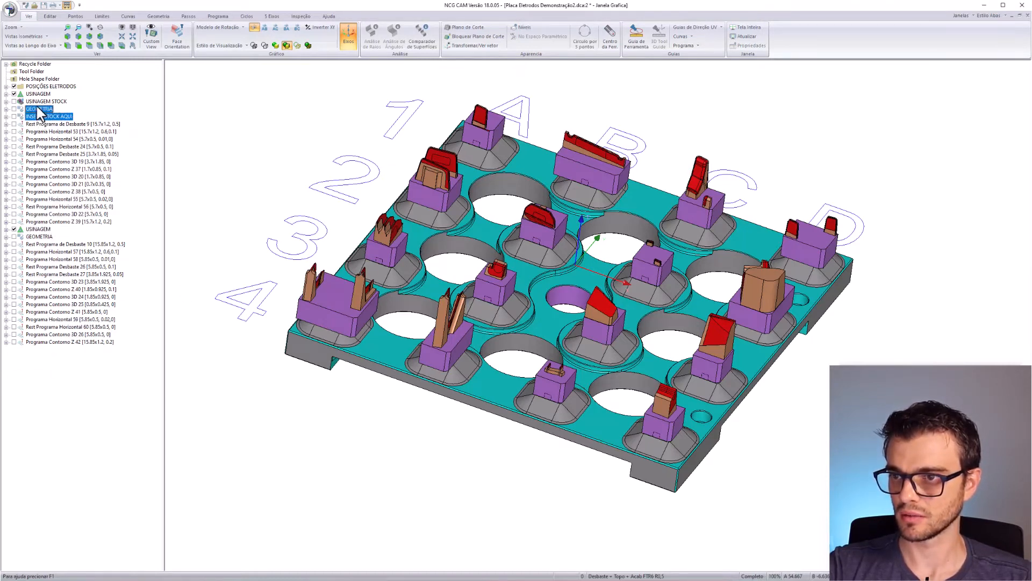
pyautogui.keyDown('ctrl'); pyautogui.click(38, 109); pyautogui.keyUp('ctrl')
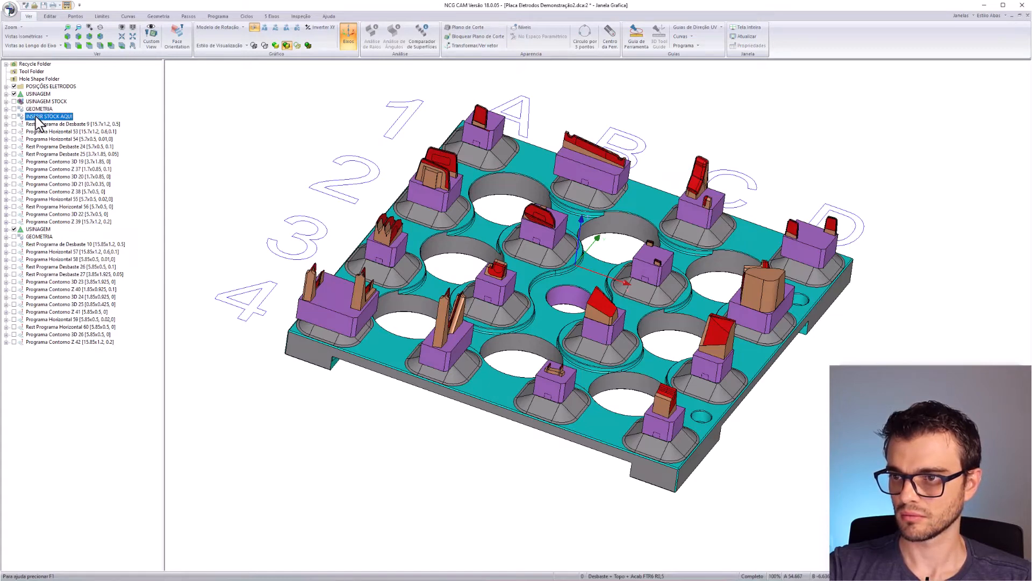
pyautogui.keyDown('ctrl'); pyautogui.click(43, 101); pyautogui.keyUp('ctrl')
pyautogui.keyDown('ctrl'); pyautogui.click(37, 94); pyautogui.keyUp('ctrl')
pyautogui.press('Delete')
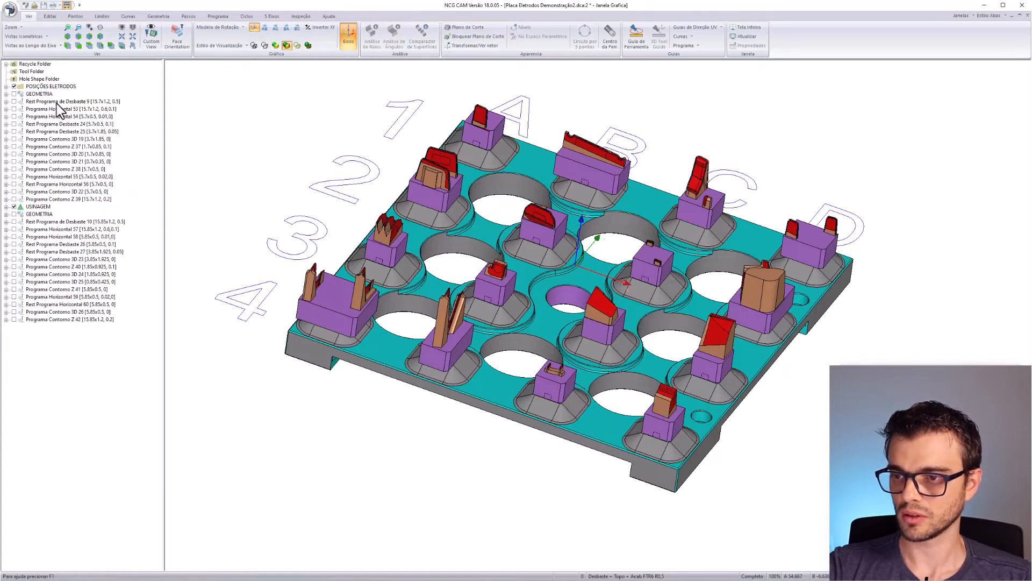
# - Select the first program list, then Rest Programa de Desbaste 10
pyautogui.click(69, 102)
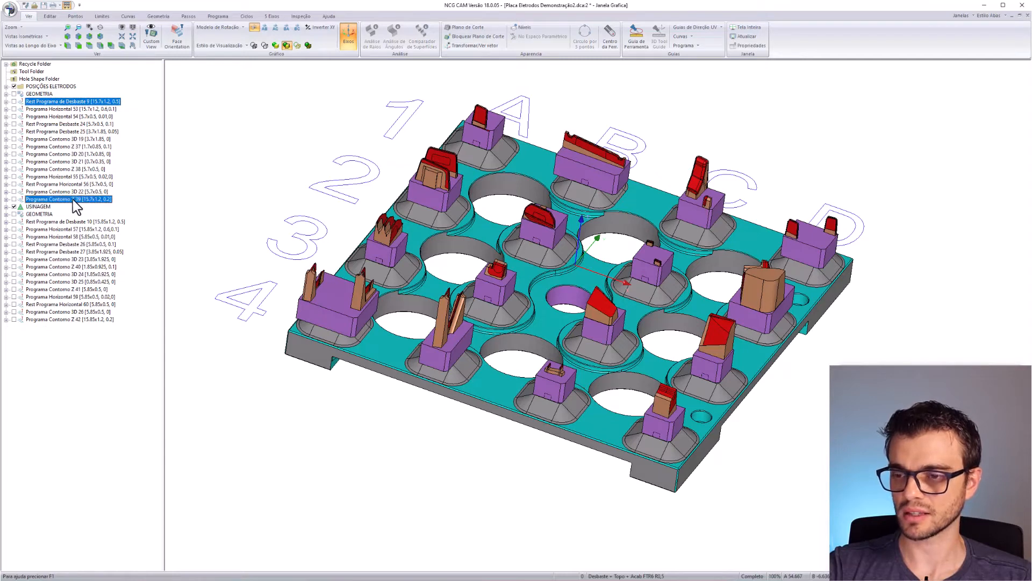
pyautogui.keyDown('shift'); pyautogui.click(74, 199); pyautogui.keyUp('shift')
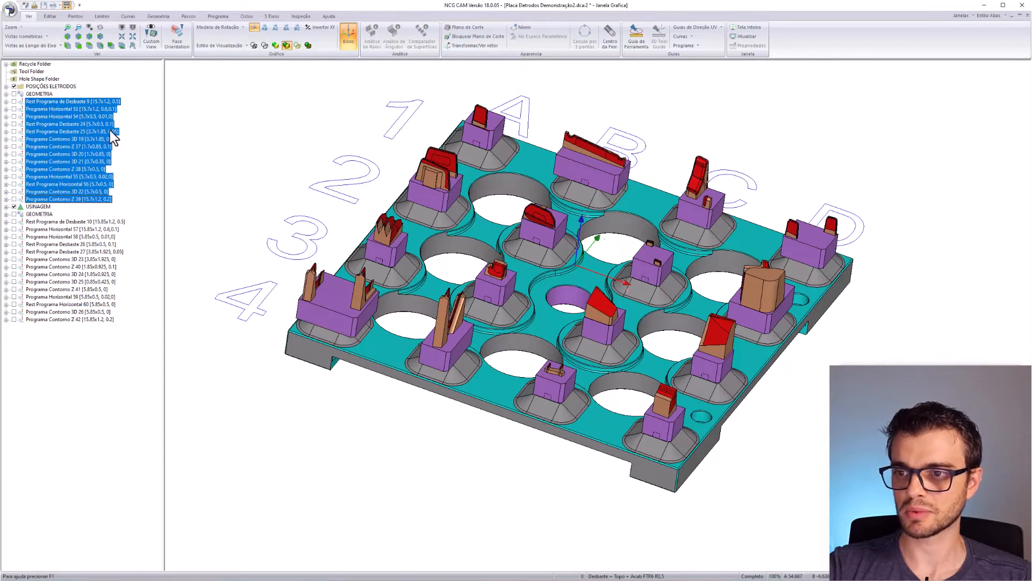
pyautogui.click(89, 221)
pyautogui.keyDown('shift'); pyautogui.click(71, 319); pyautogui.keyUp('shift')
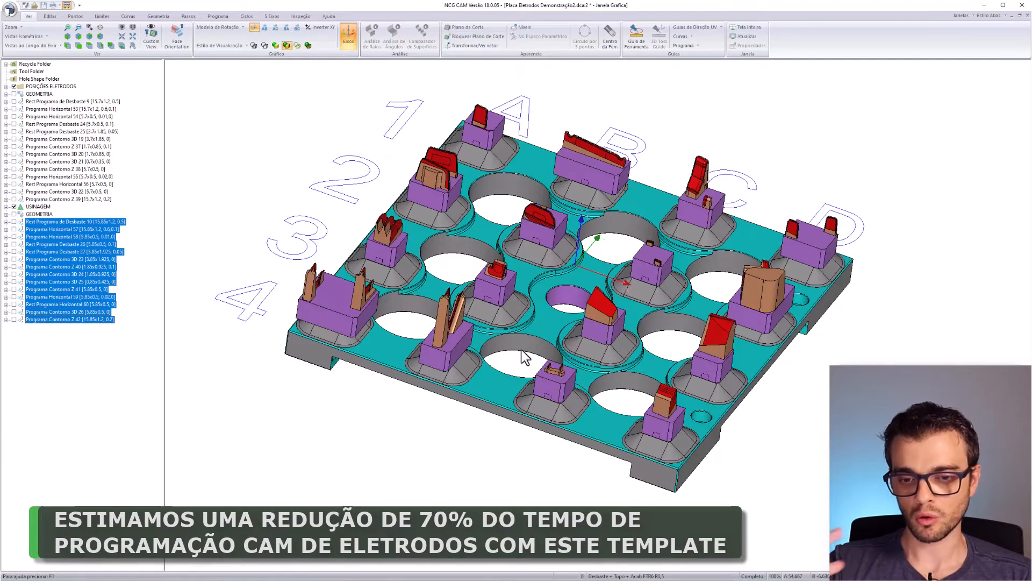
pyautogui.scroll(3, 416, 330)
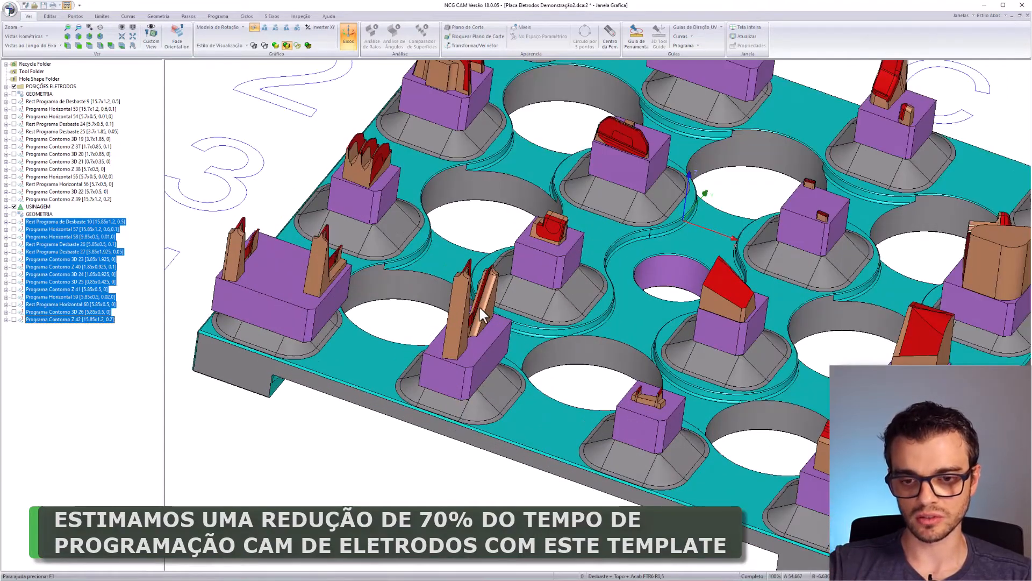
pyautogui.scroll(-2, 439, 149)
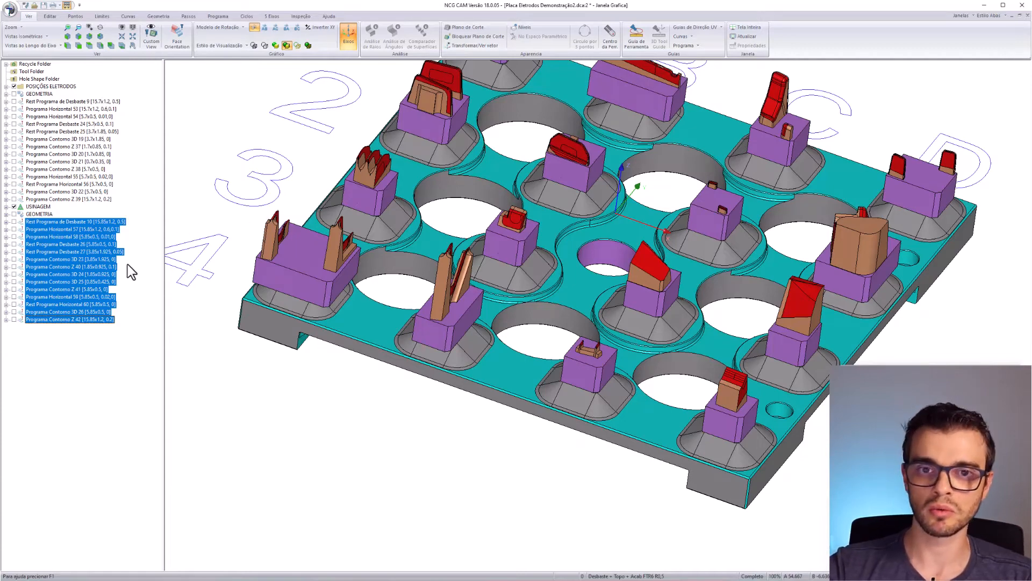
pyautogui.moveTo(438, 282); pyautogui.dragTo(519, 347, button='middle')
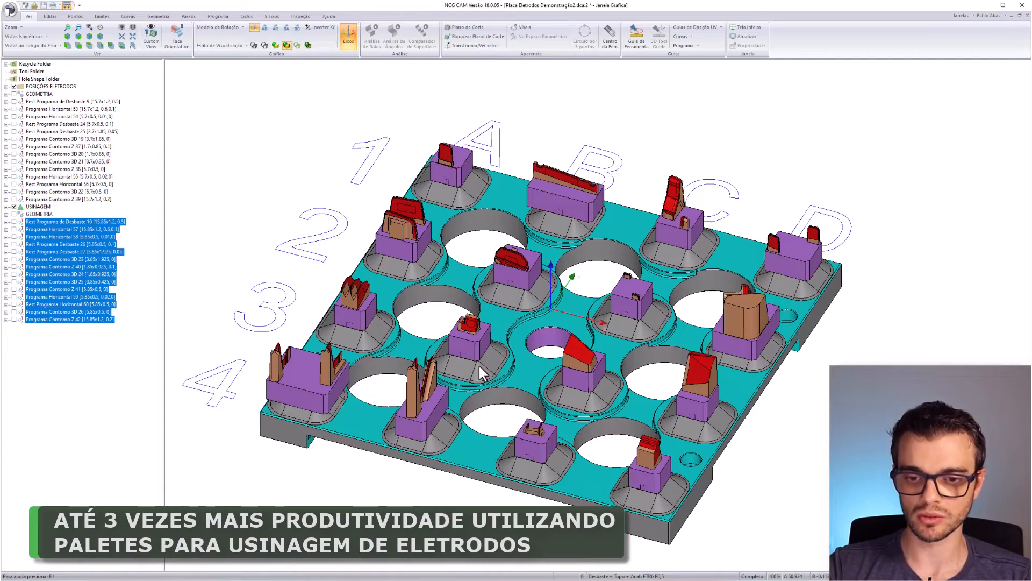
pyautogui.click(42, 101)
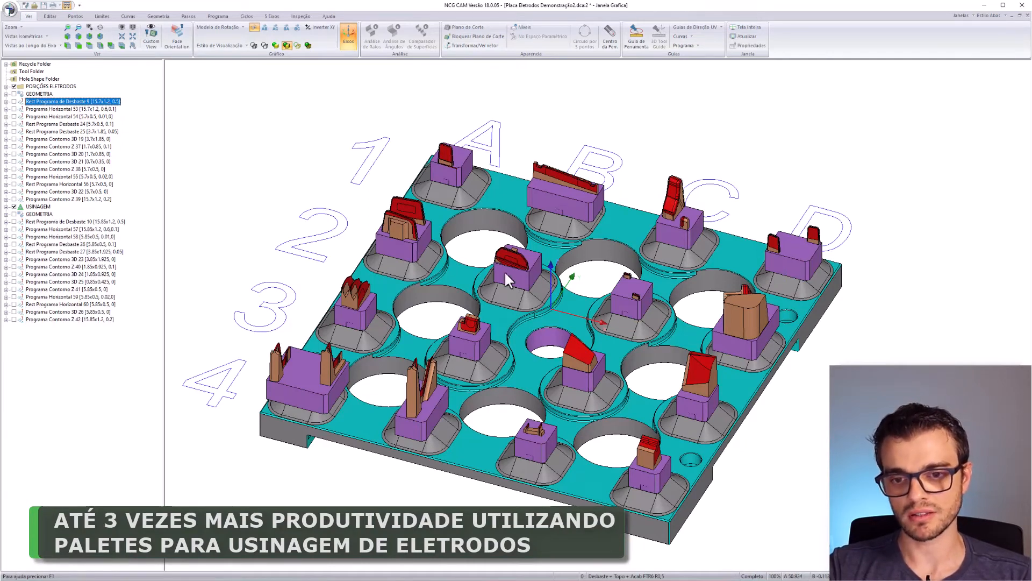
pyautogui.moveTo(604, 339); pyautogui.dragTo(624, 366, button='middle')
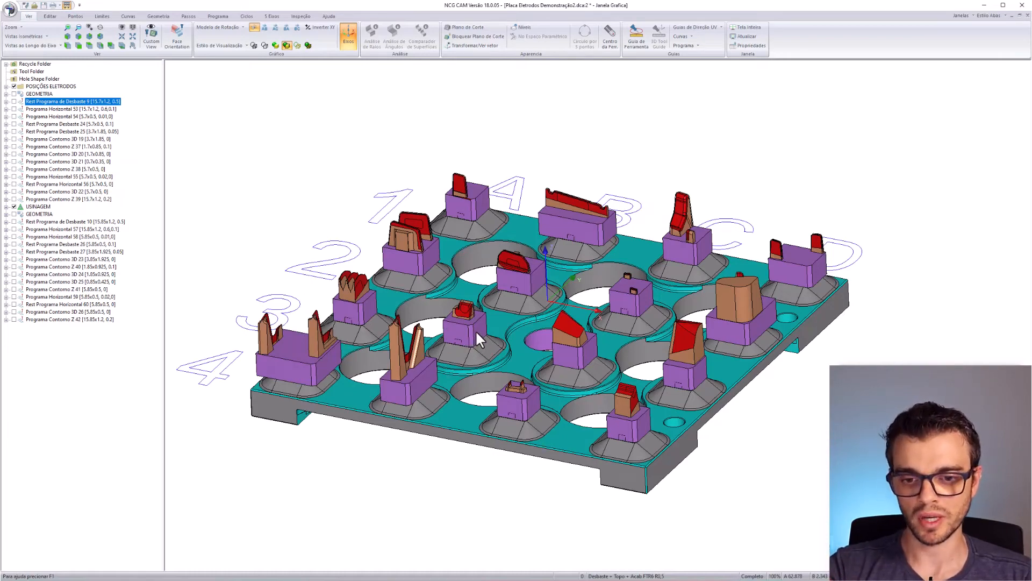
pyautogui.moveTo(414, 392); pyautogui.dragTo(479, 434, button='middle')
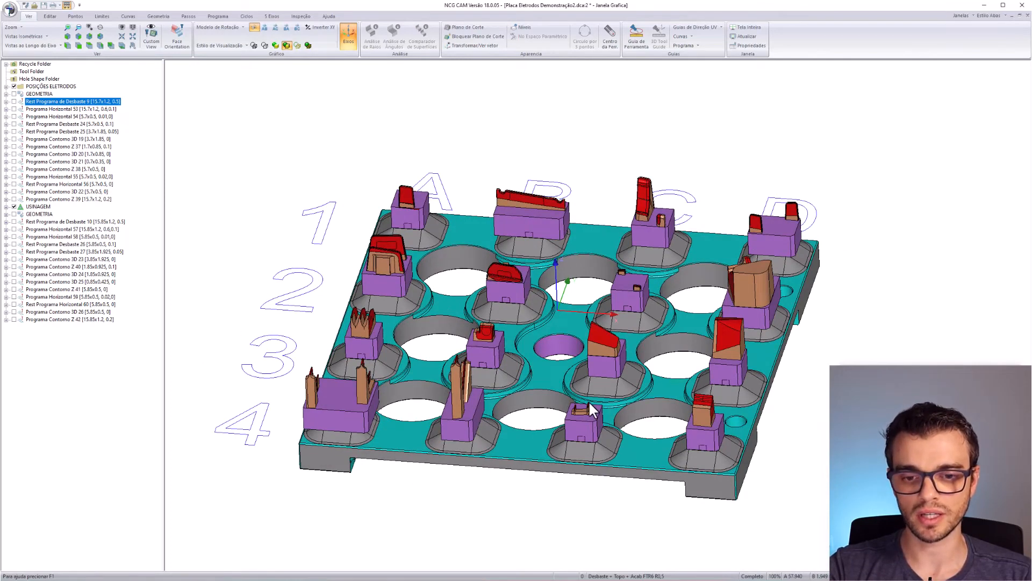